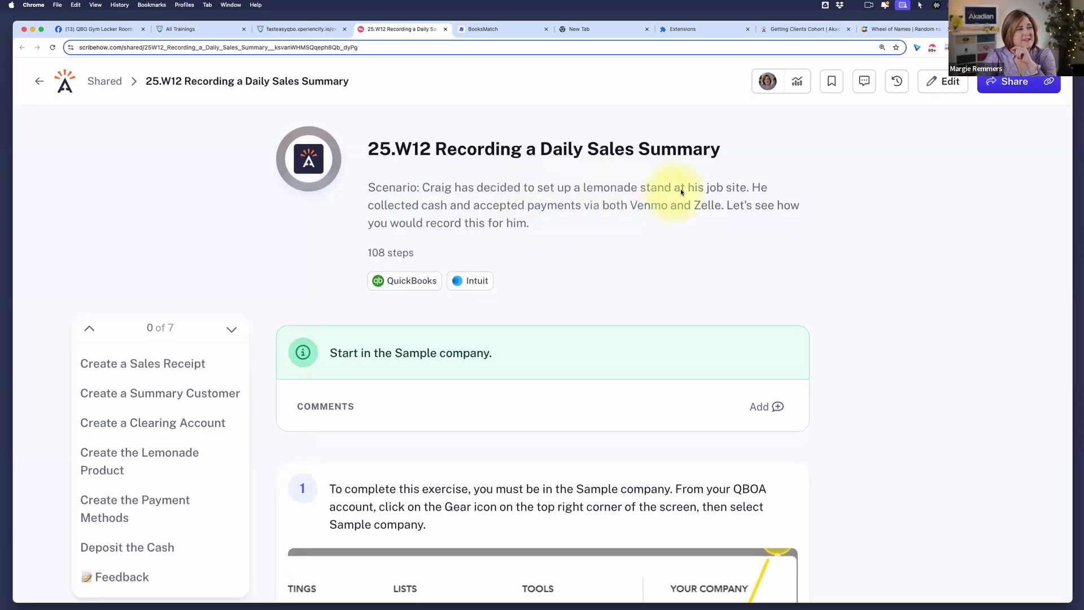
# - Review the exercise's sample company instructions and load akadian.com/qboa in a new browser tab
pyautogui.scroll(-1, 748, 196)
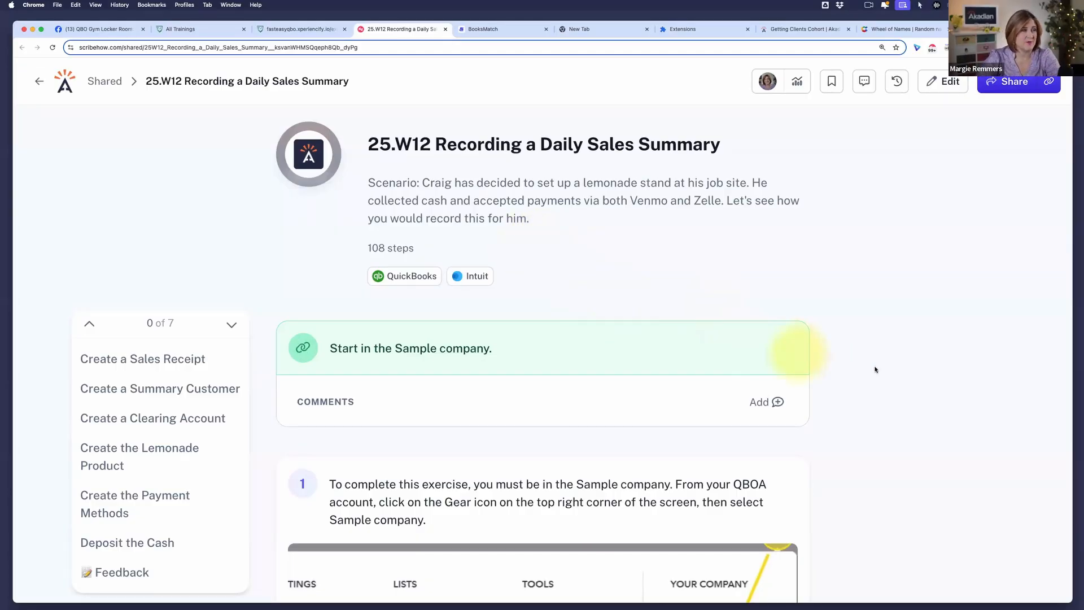
pyautogui.scroll(-3, 878, 394)
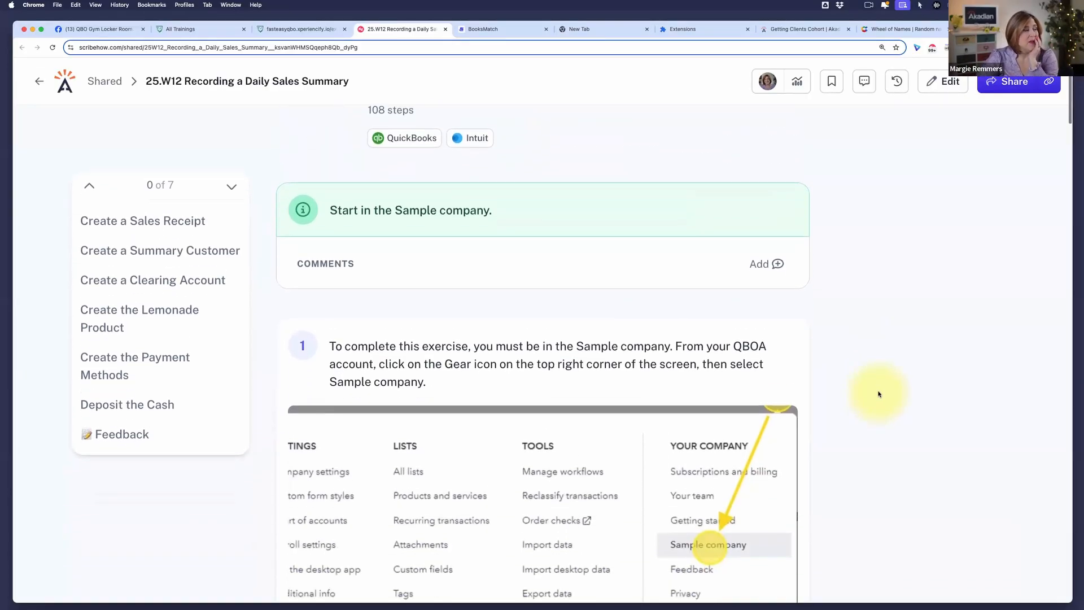
pyautogui.scroll(-10, 878, 394)
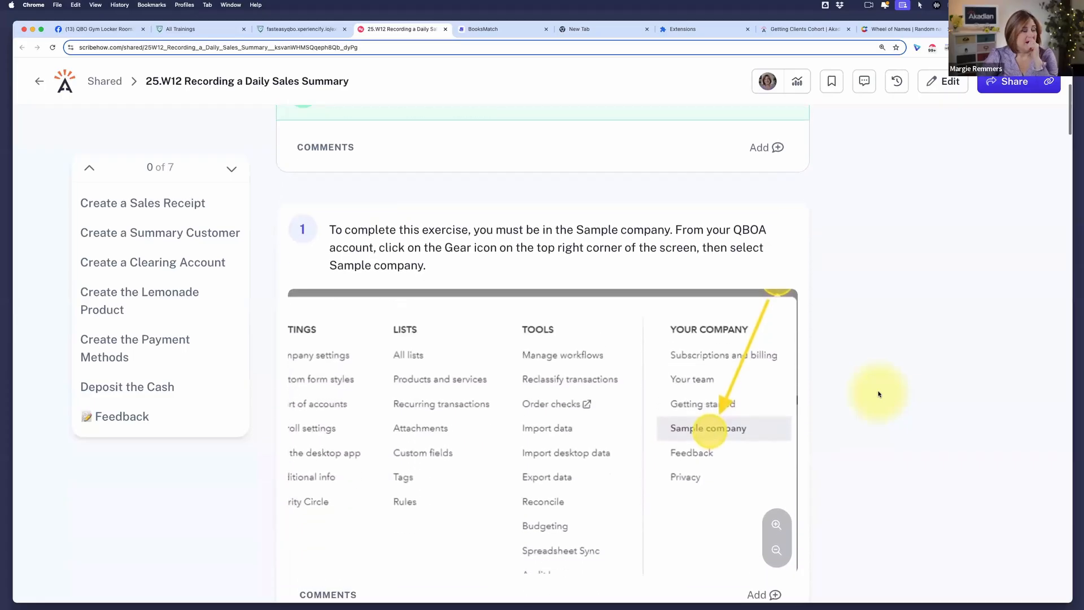
pyautogui.scroll(-5, 878, 394)
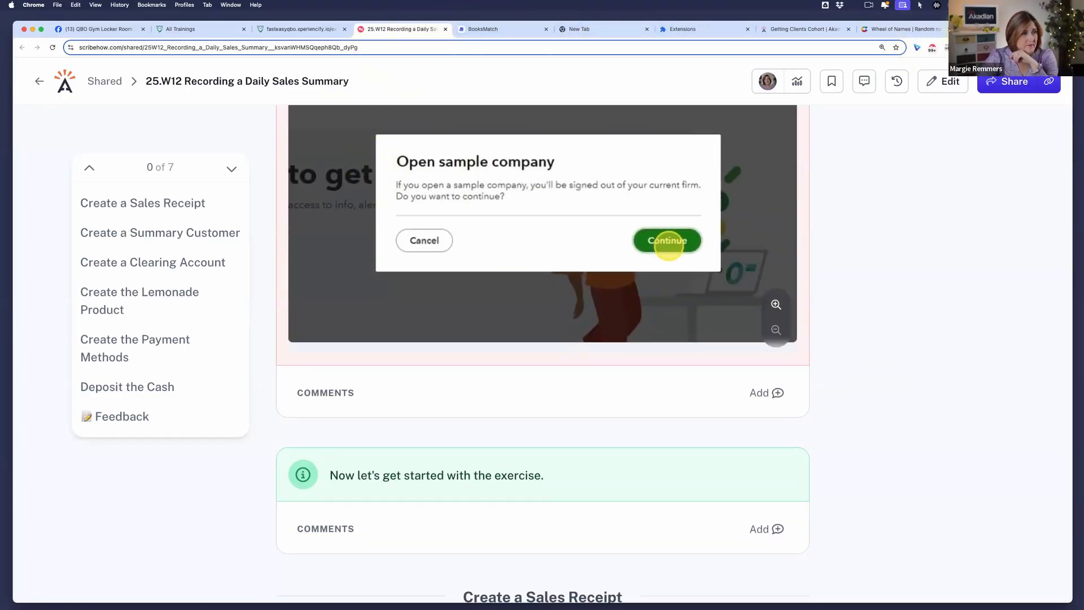
pyautogui.click(965, 29)
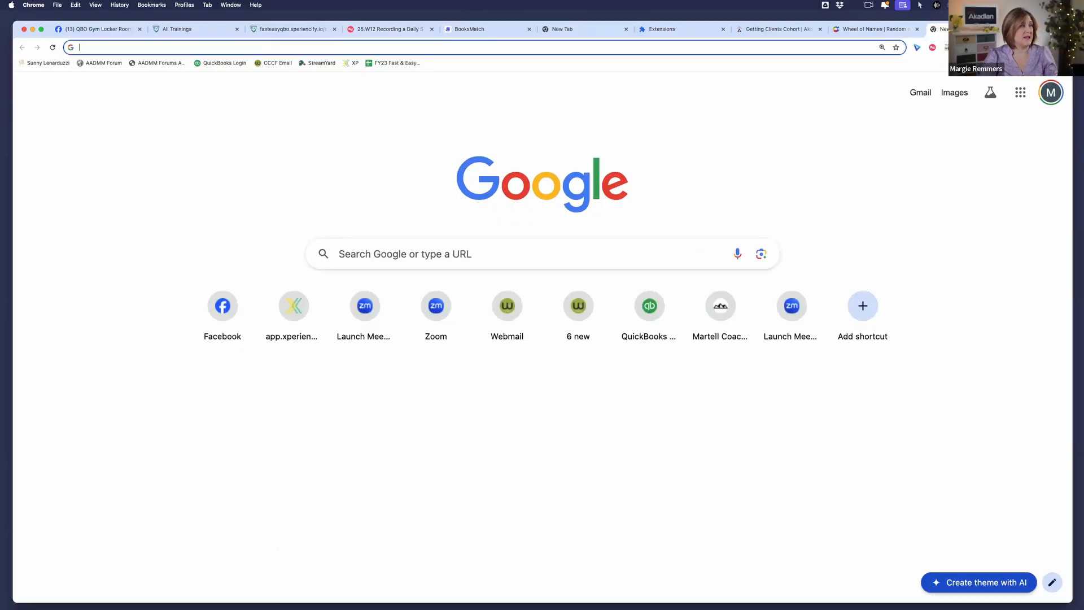
pyautogui.write('akadian.com/qboa')
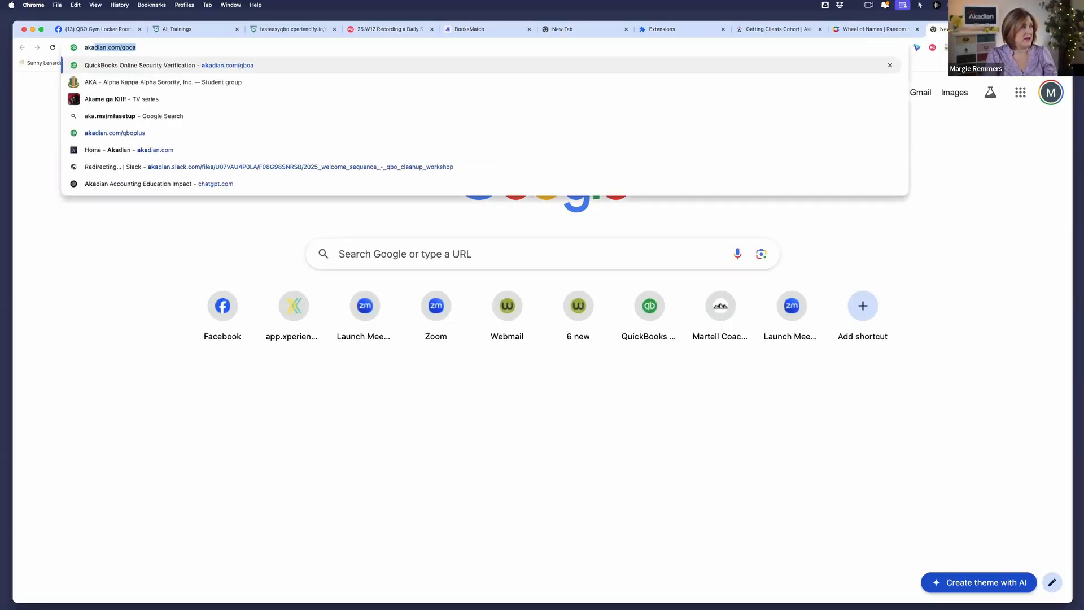
pyautogui.press('Right')
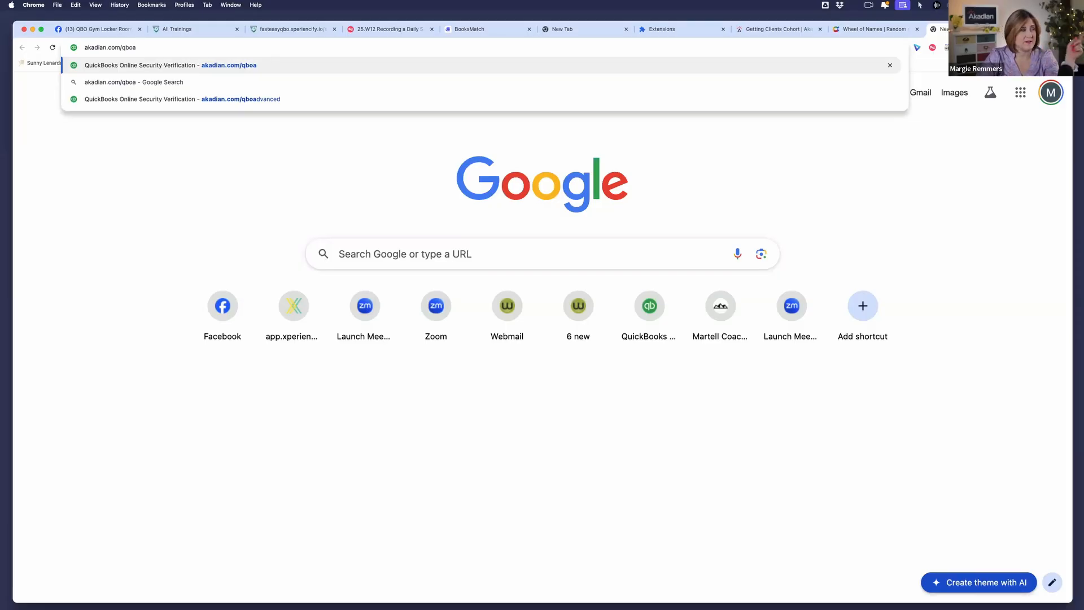
pyautogui.press('Return')
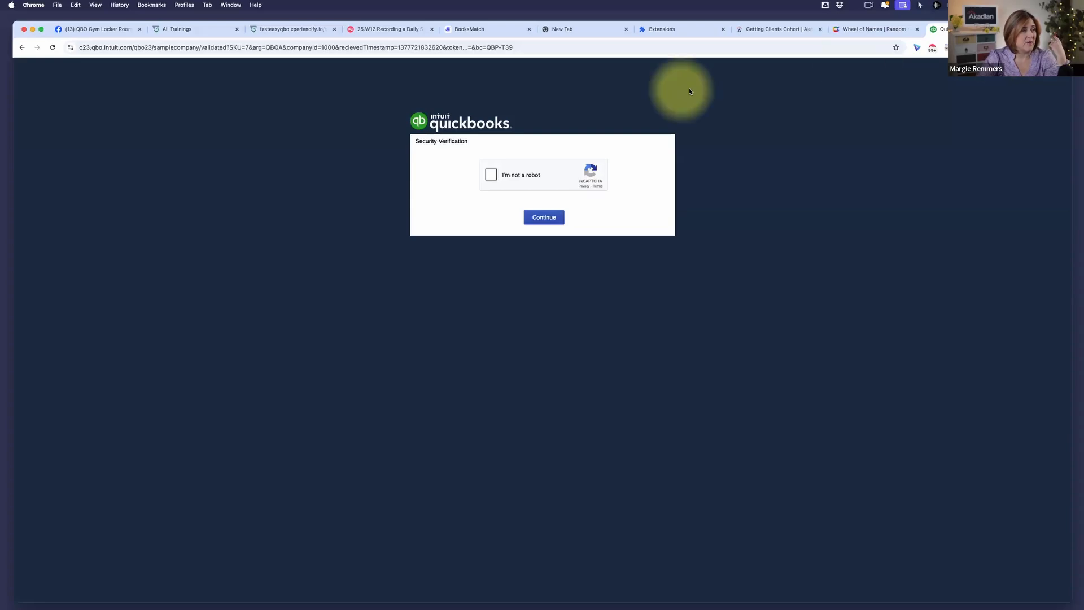
# - Pass the robot verification to enter the QuickBooks sample company and dismiss the overdue invoice reminder pop-up
pyautogui.click(491, 175)
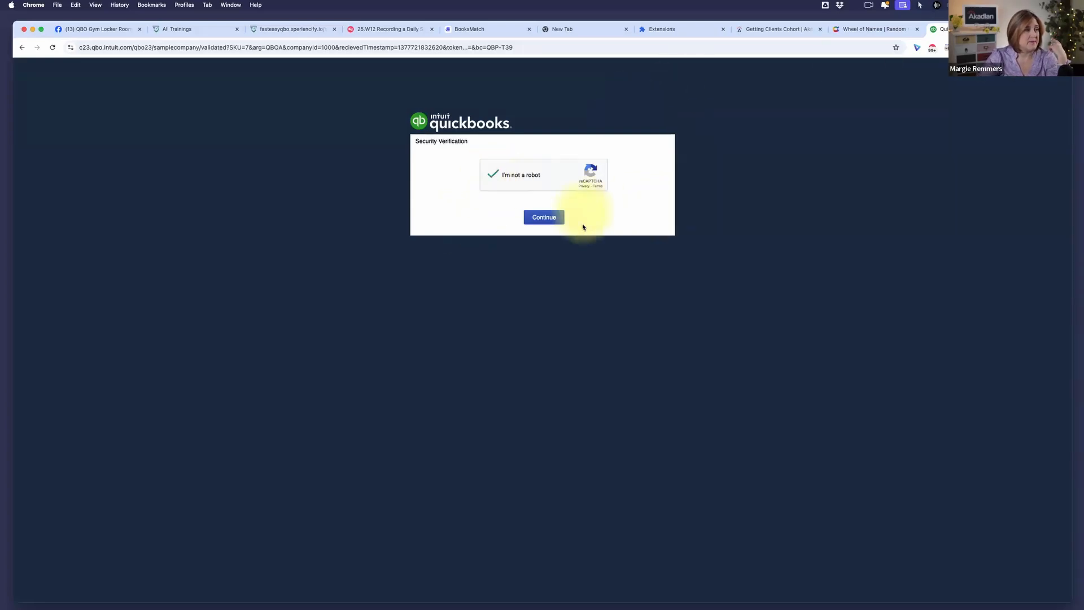
pyautogui.click(543, 216)
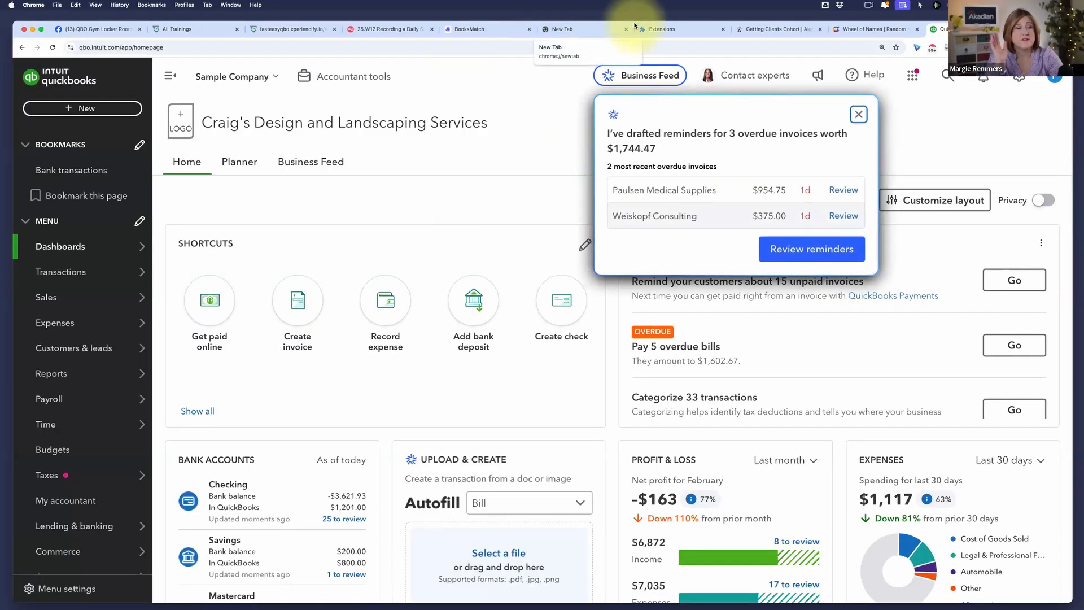
pyautogui.click(858, 114)
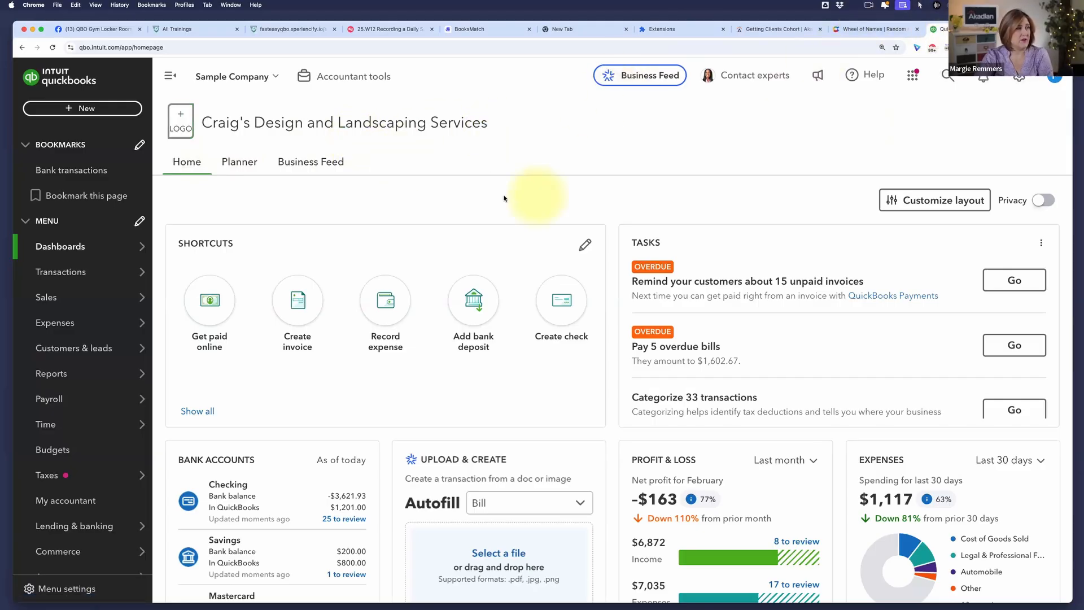
# - Return to the Scribe guide and read the start of its Create a Sales Receipt section, up to step 2
pyautogui.click(377, 29)
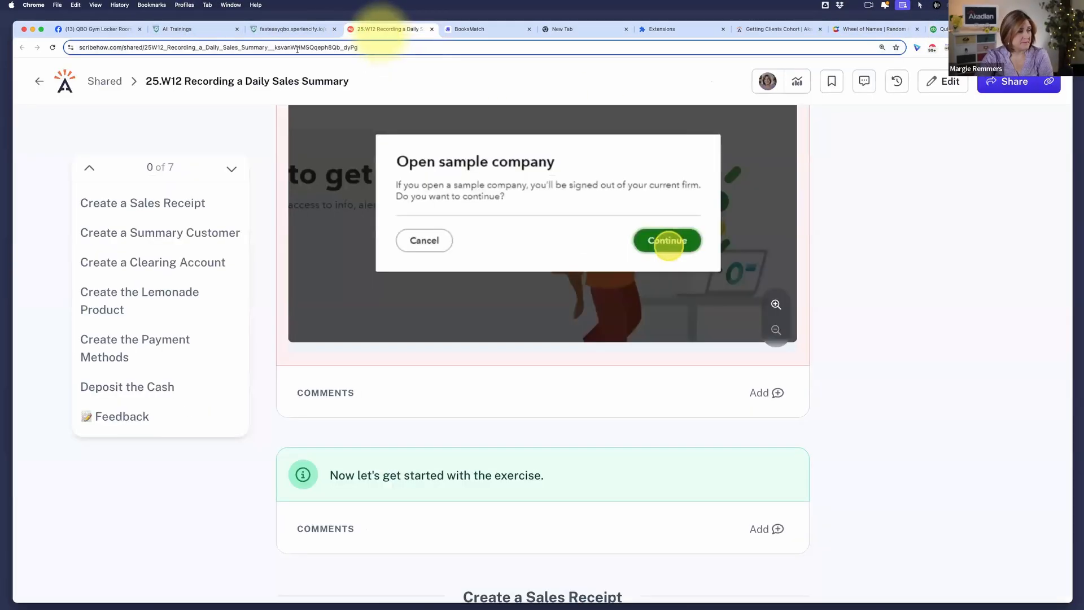
pyautogui.scroll(-2, 541, 397)
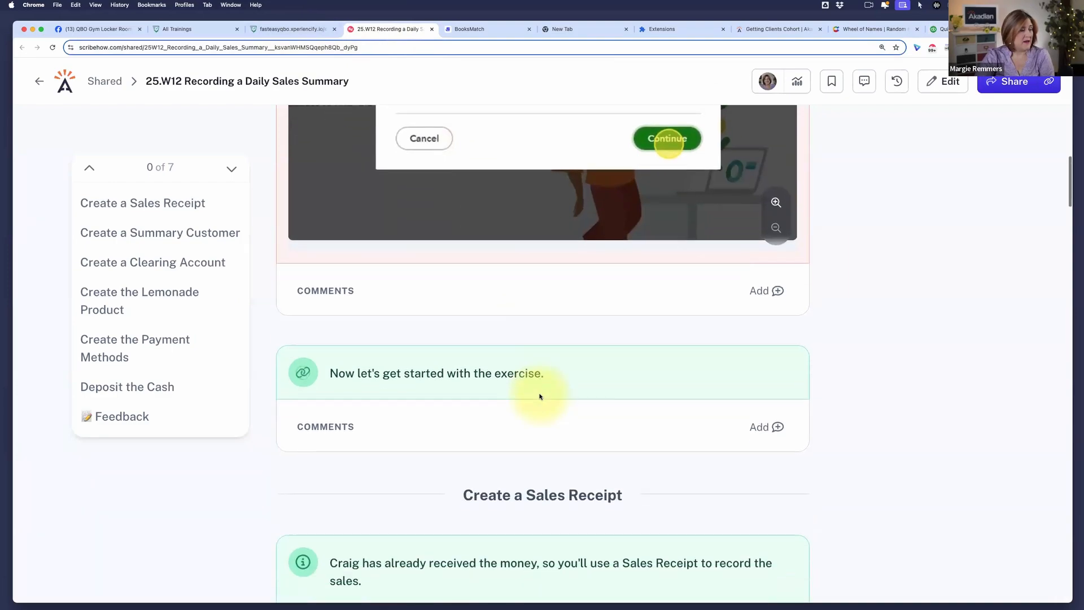
pyautogui.scroll(-2, 540, 397)
pyautogui.scroll(3, 539, 399)
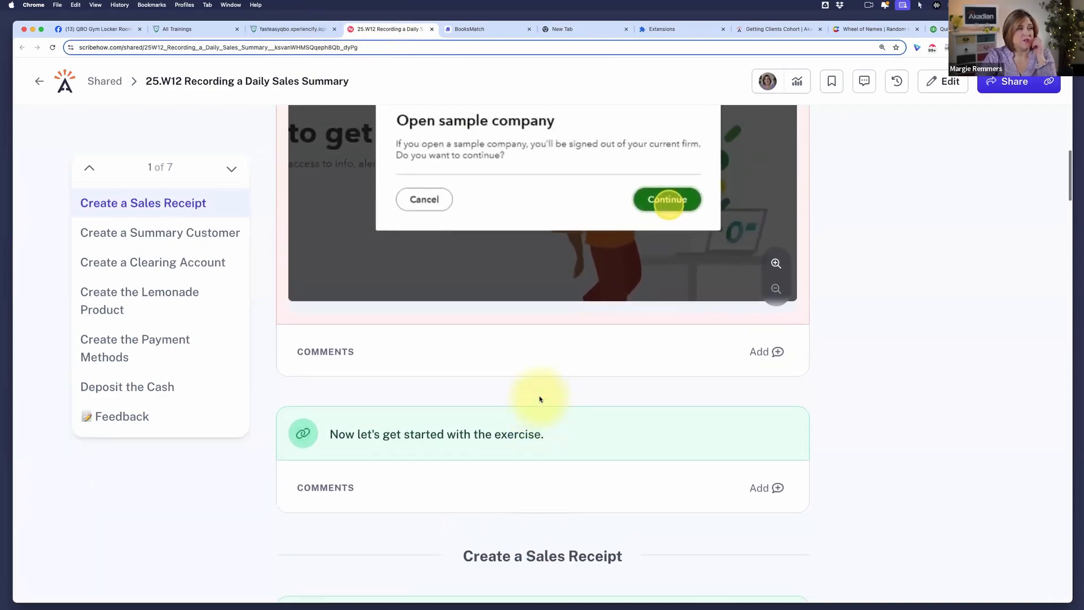
pyautogui.scroll(-4, 539, 399)
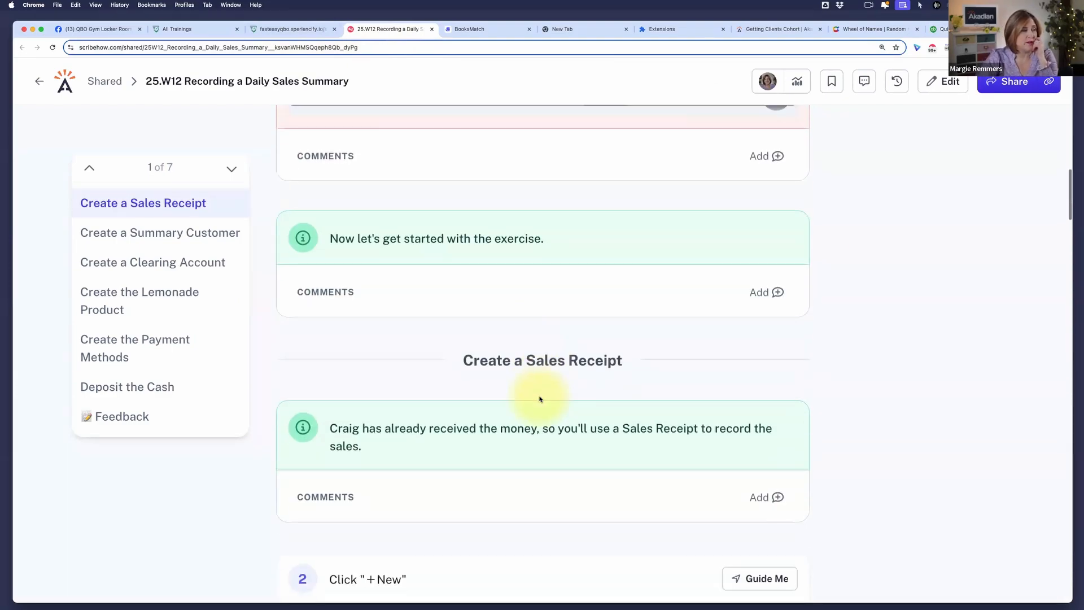
pyautogui.scroll(-4, 539, 399)
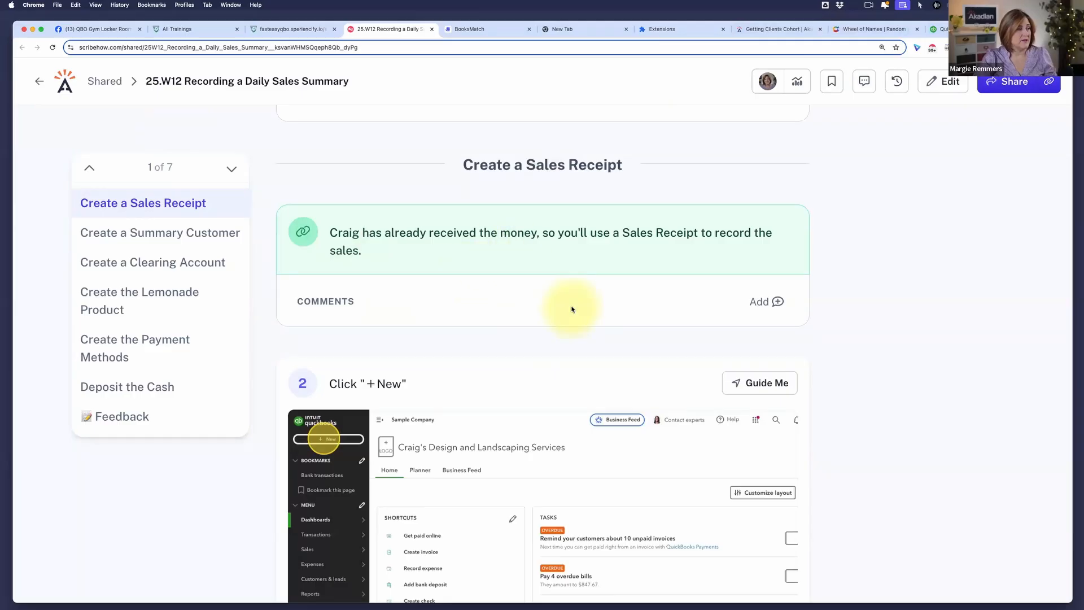
pyautogui.scroll(-2, 571, 309)
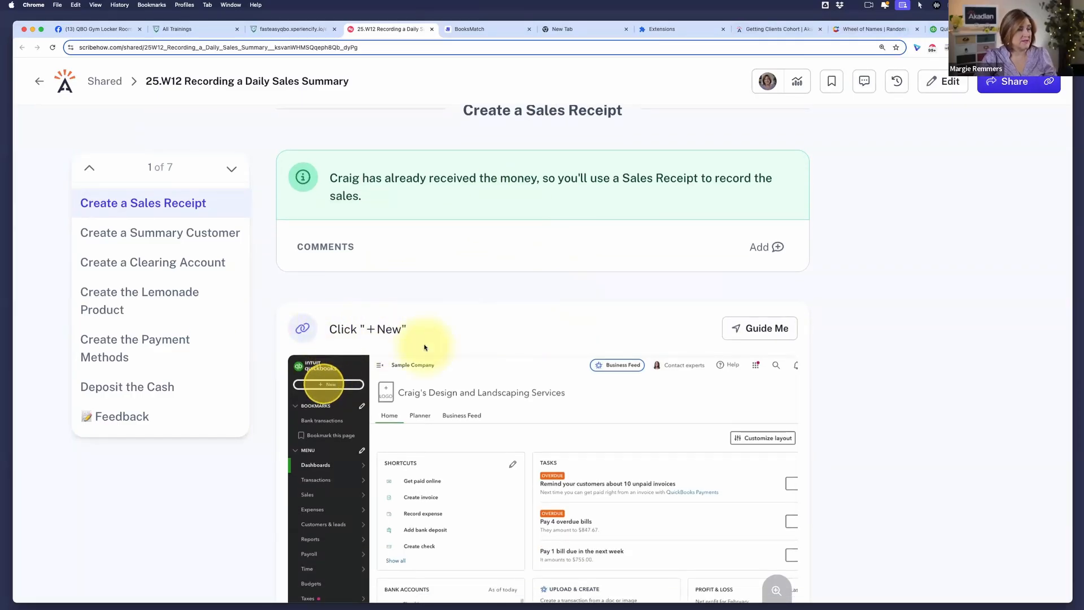
pyautogui.scroll(-2, 425, 346)
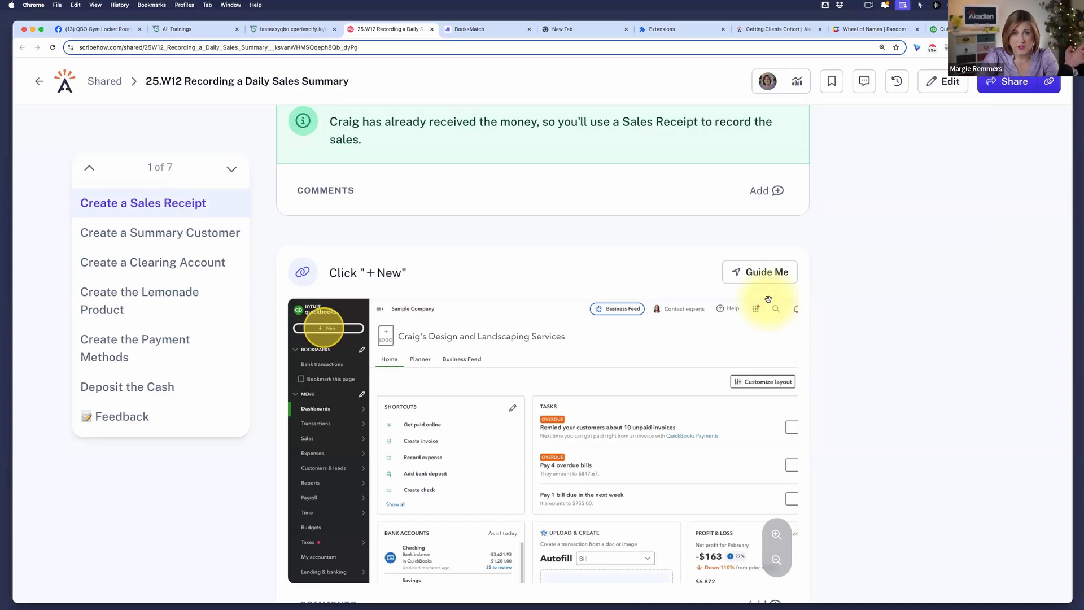
# - Look through the browser's installed extensions for the Scribe extension and the Chrome Web Store link
pyautogui.click(672, 31)
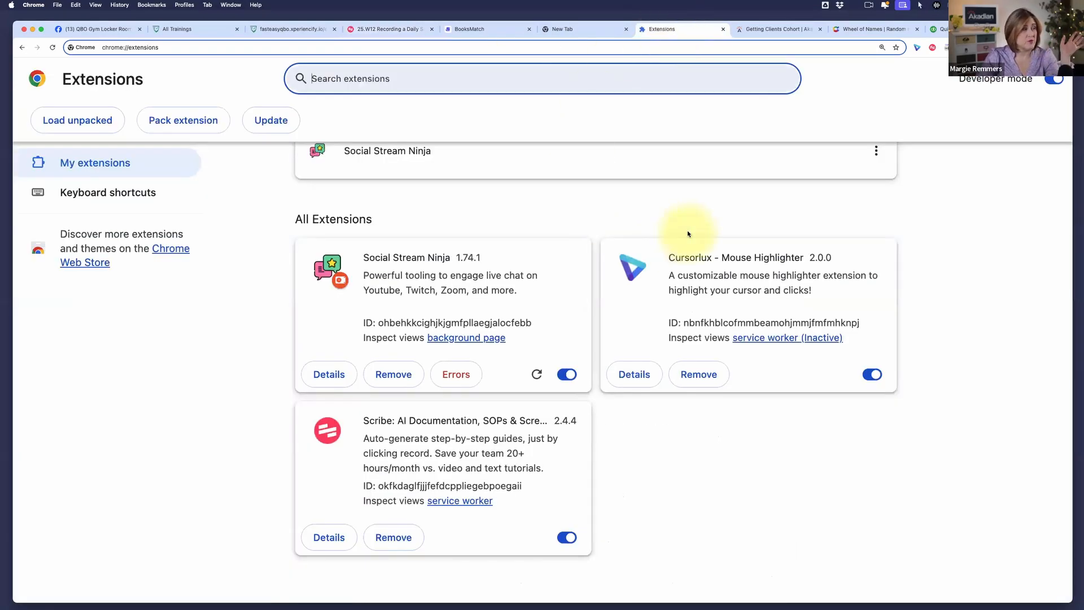
pyautogui.scroll(2, 621, 237)
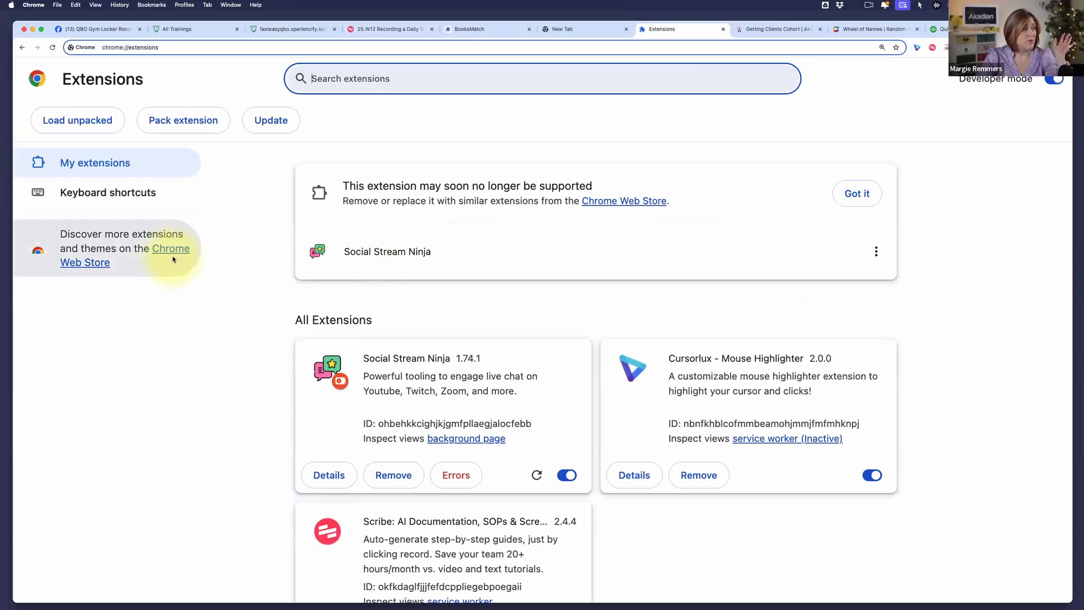
pyautogui.scroll(-3, 446, 367)
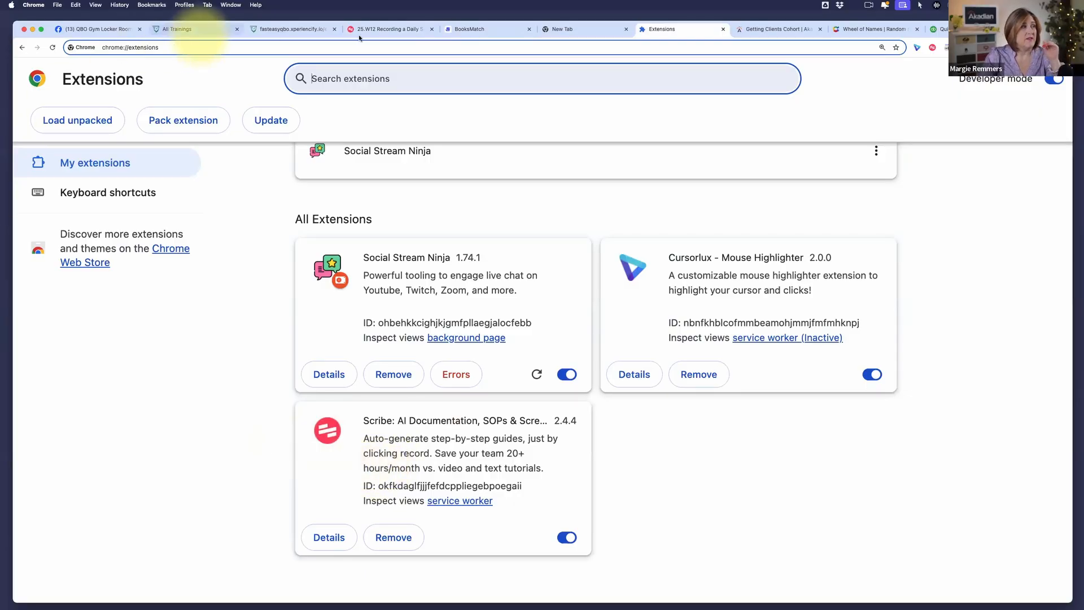
# - Switch back to the Scribe guide and start Guide Me from step 2, confirming the side-by-side view with QuickBooks
pyautogui.click(388, 34)
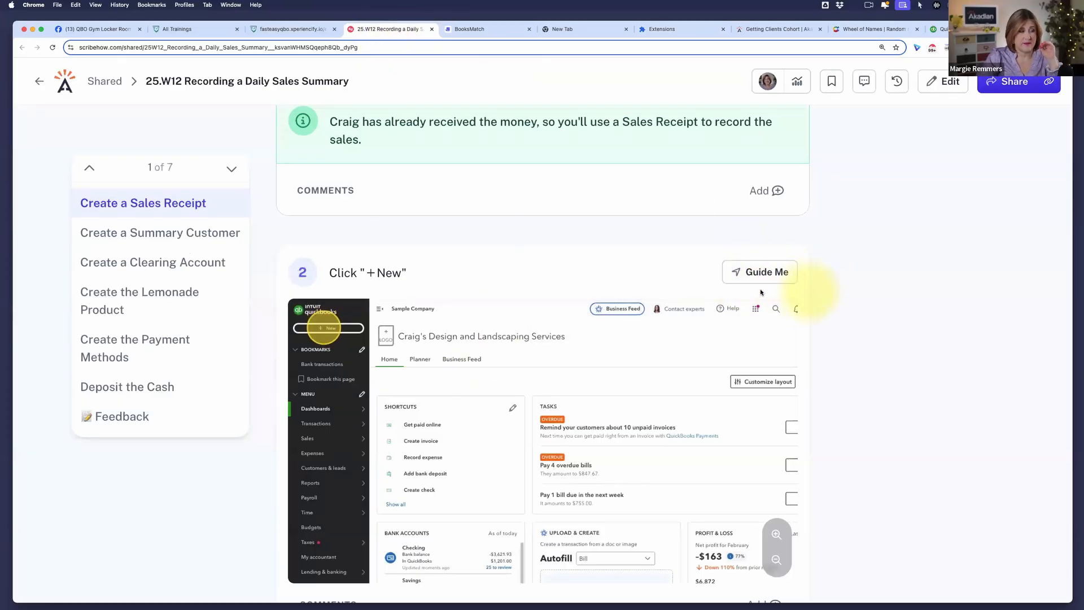
pyautogui.moveTo(759, 273)
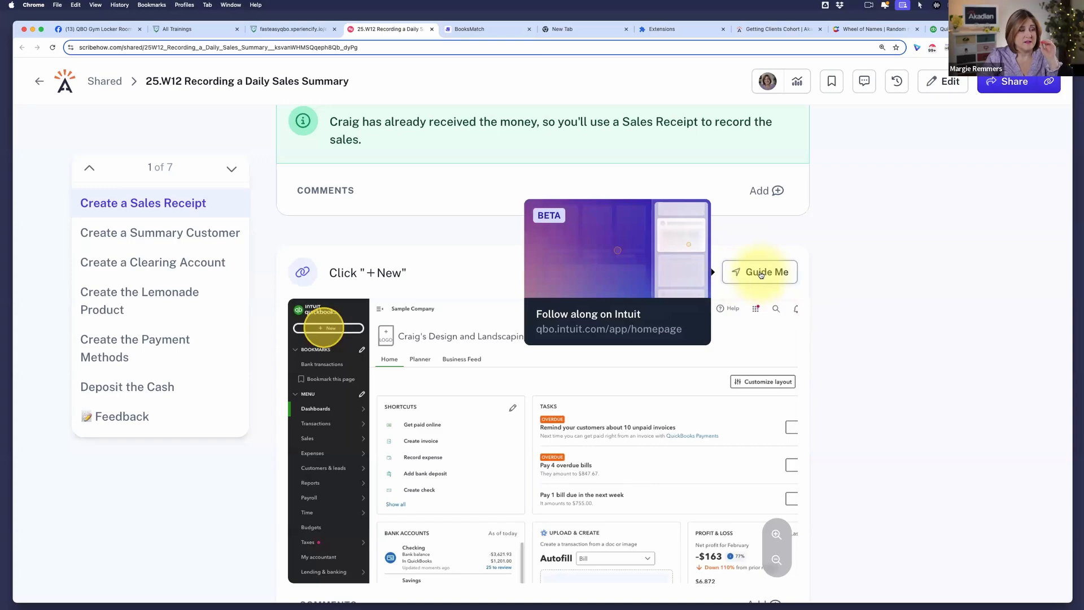
pyautogui.click(760, 273)
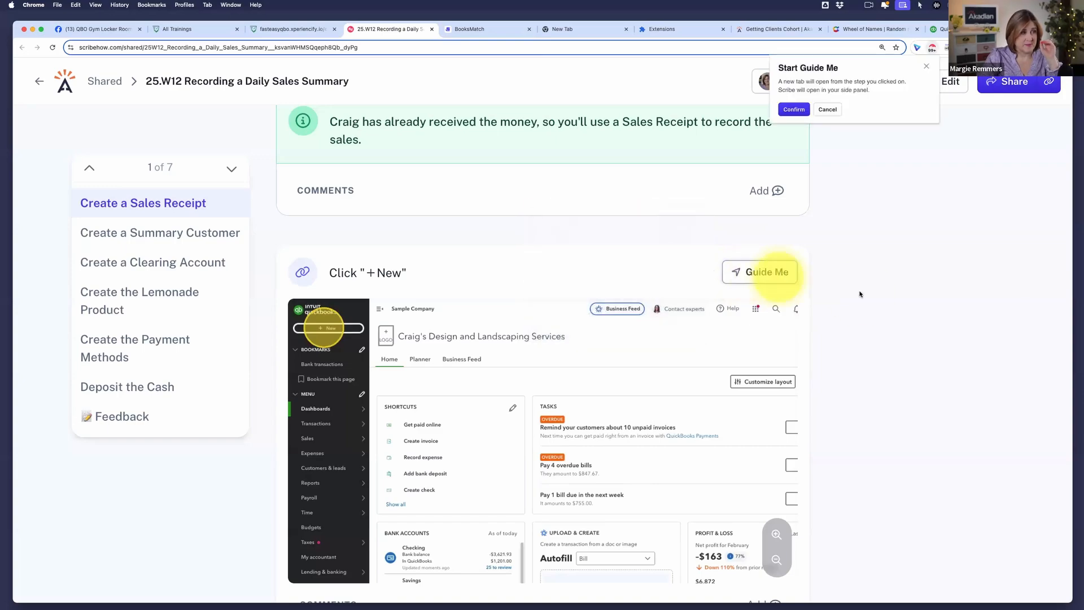
pyautogui.click(793, 111)
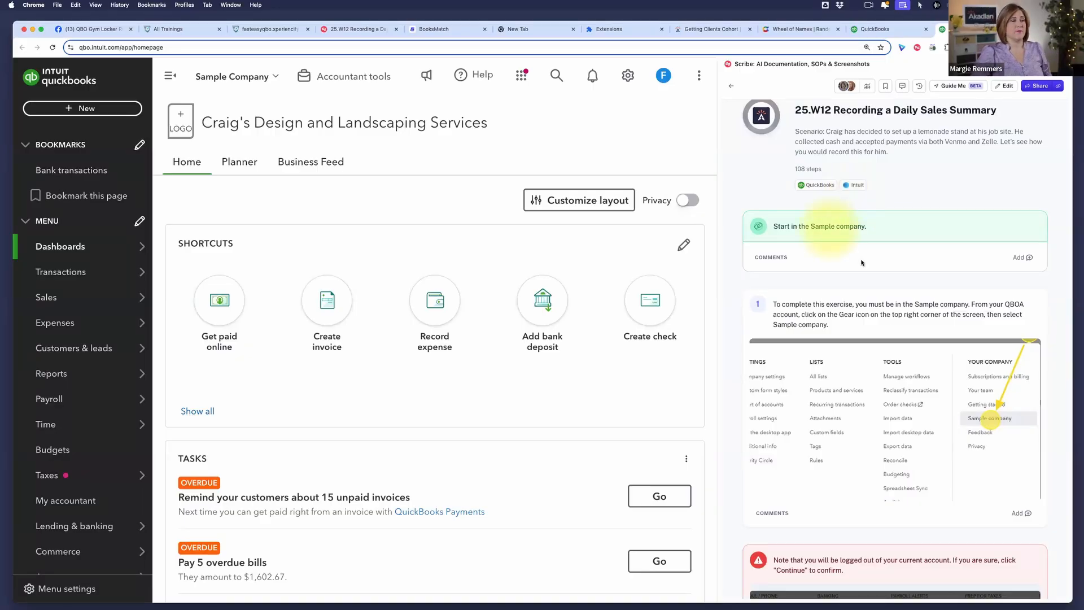
# - Follow the side guide to its Create a Sales Receipt steps and open a new sales receipt in QuickBooks
pyautogui.scroll(-10, 864, 271)
pyautogui.scroll(-4, 863, 271)
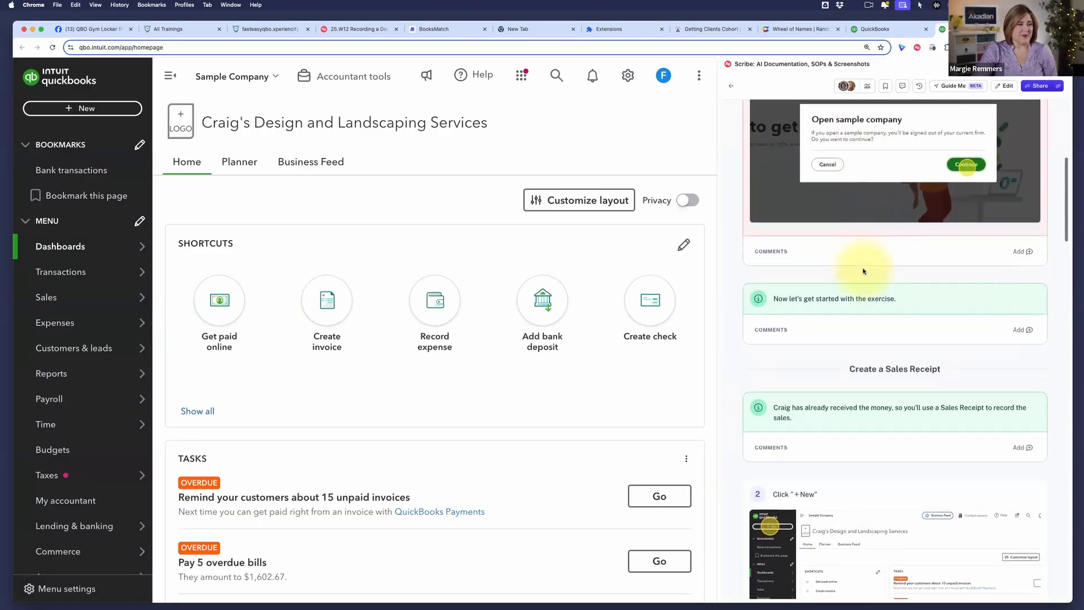
pyautogui.scroll(-2, 863, 270)
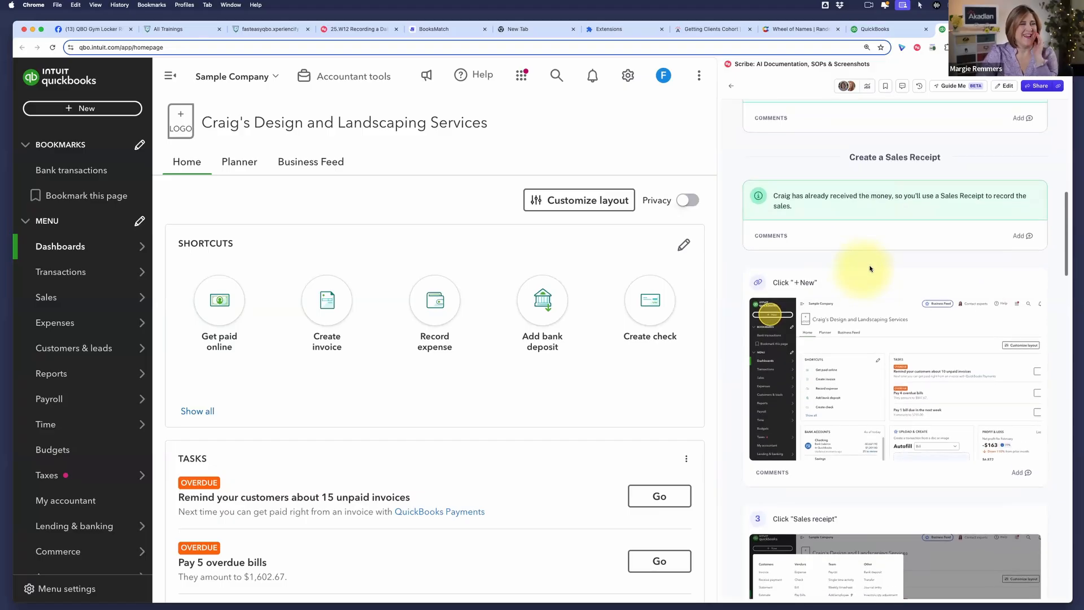
pyautogui.scroll(-2, 879, 275)
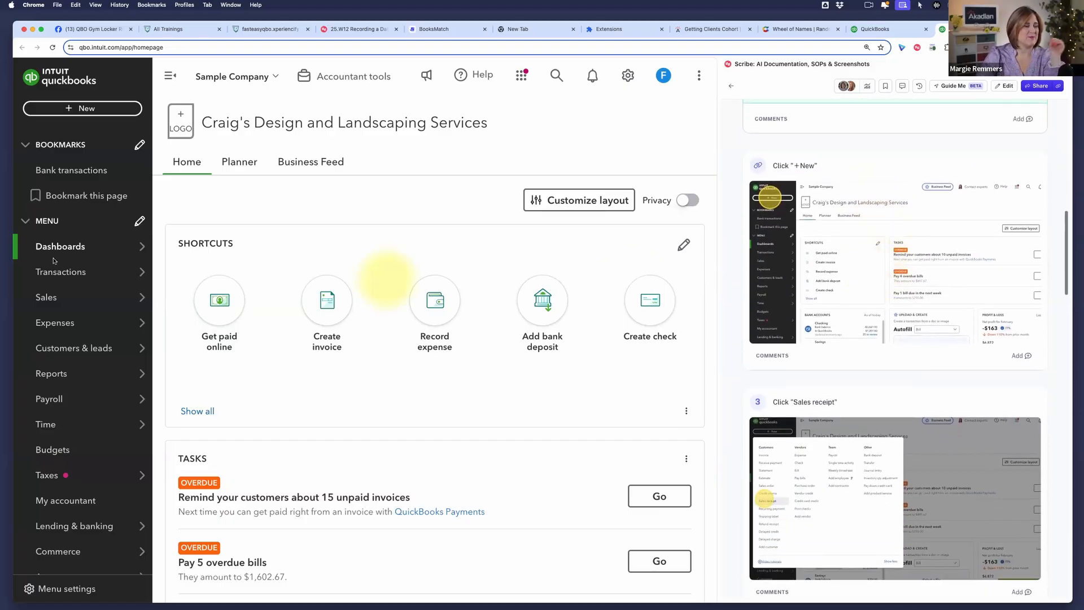
pyautogui.click(87, 109)
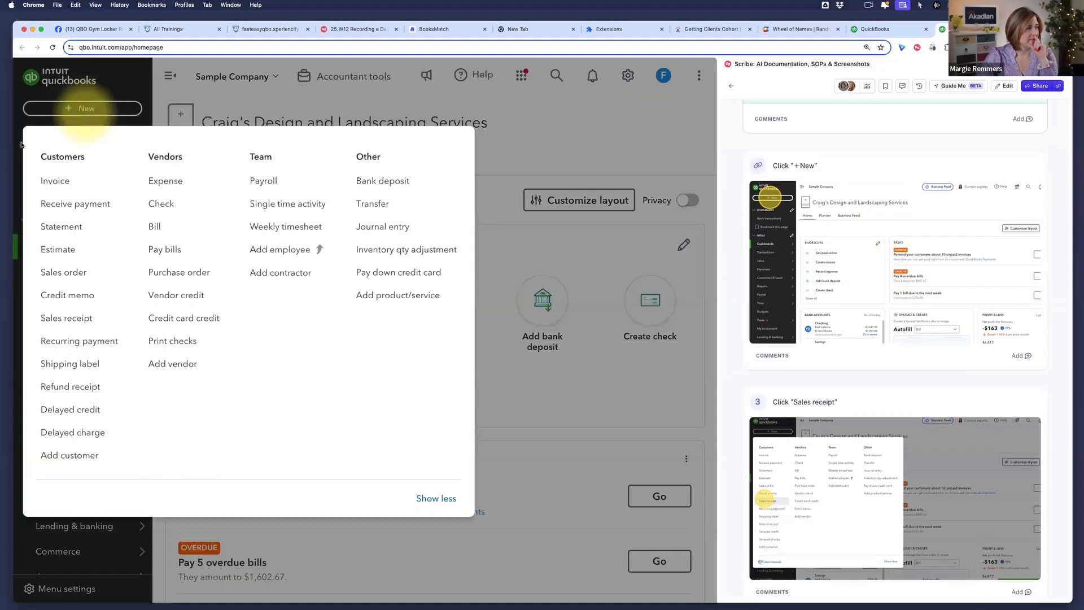
pyautogui.click(62, 317)
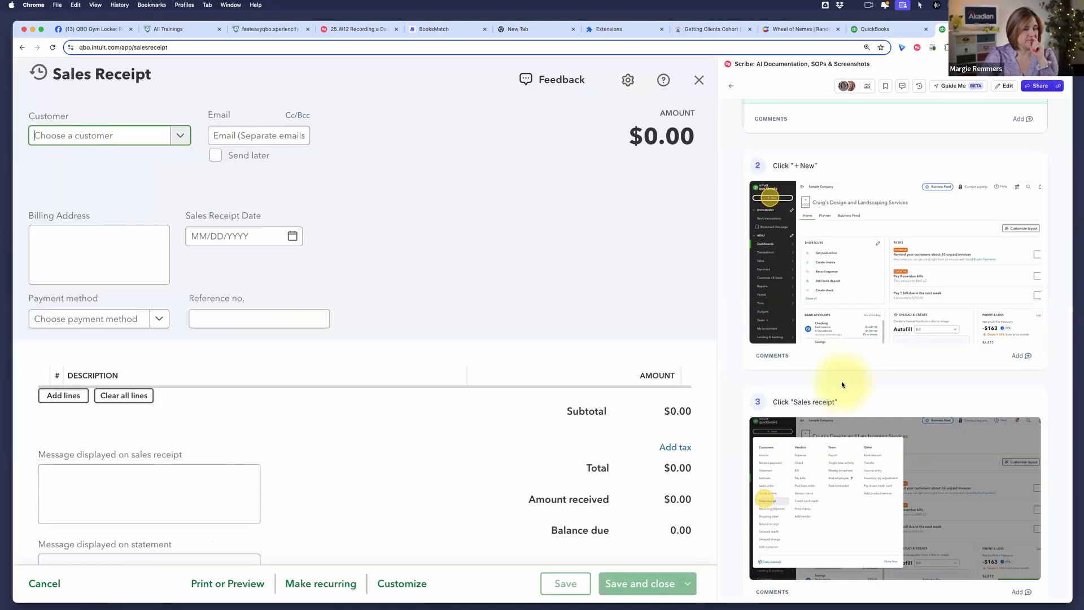
# - Add a new customer from the sales receipt with the display name Lemonade Customers, following guide steps 4 and 5, and save it
pyautogui.scroll(-6, 840, 382)
pyautogui.scroll(-3, 842, 385)
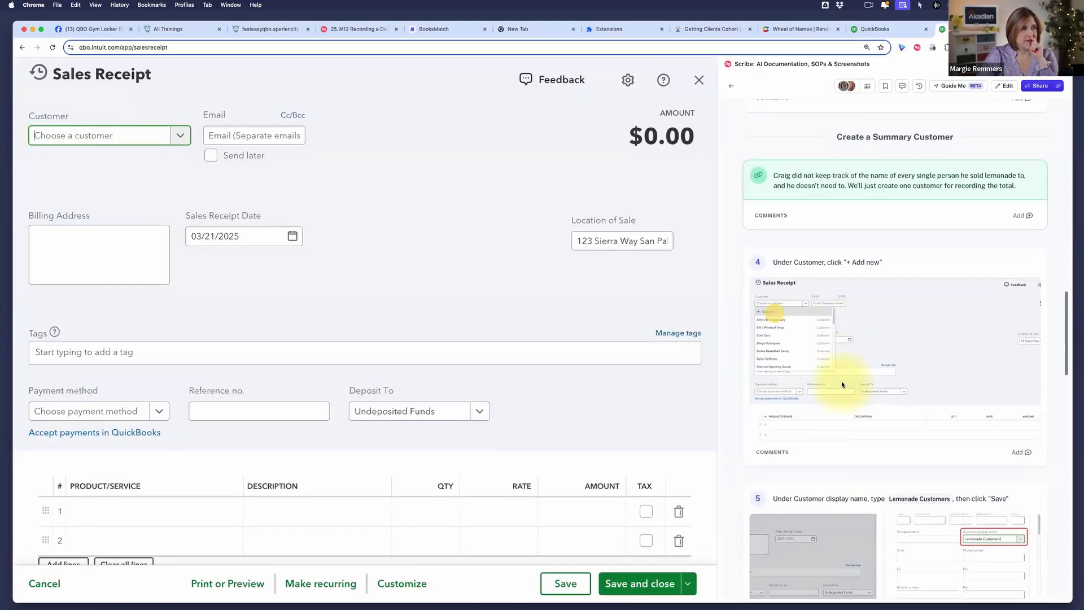
pyautogui.scroll(1, 842, 385)
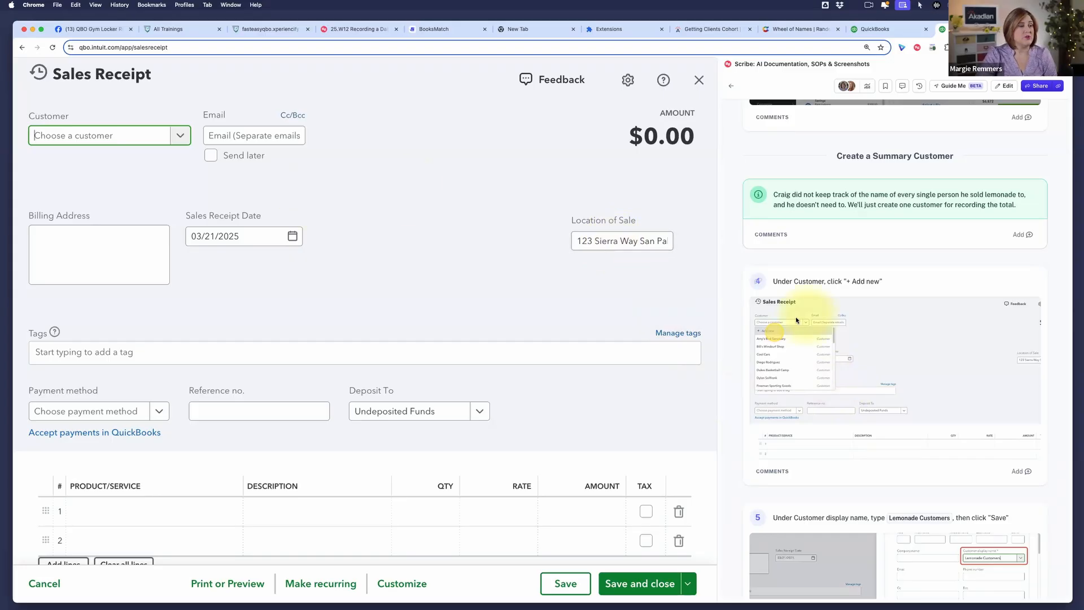
pyautogui.click(179, 135)
pyautogui.click(75, 159)
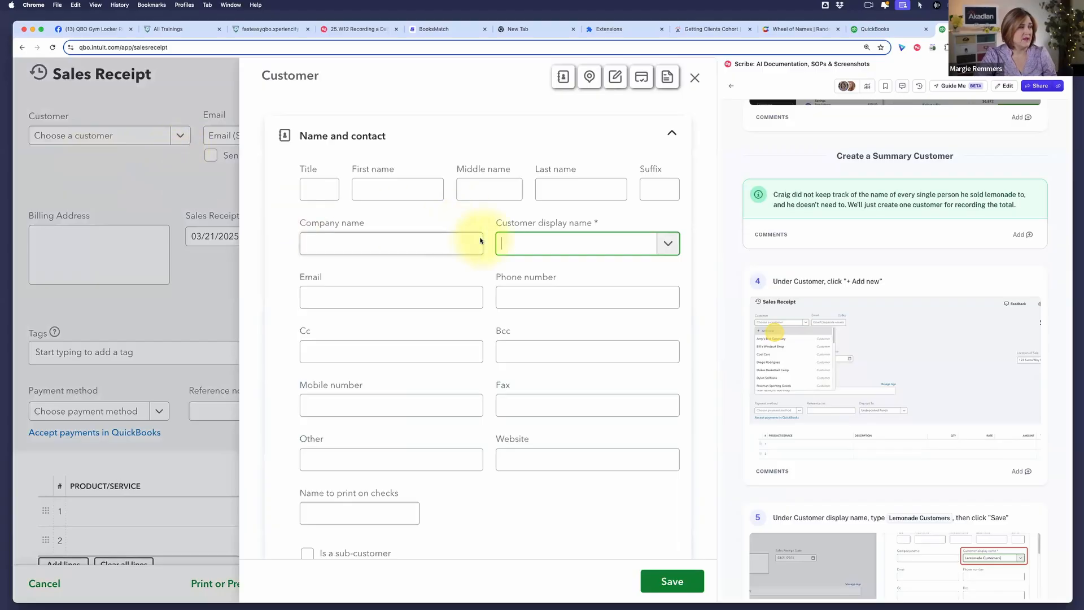
pyautogui.write('L')
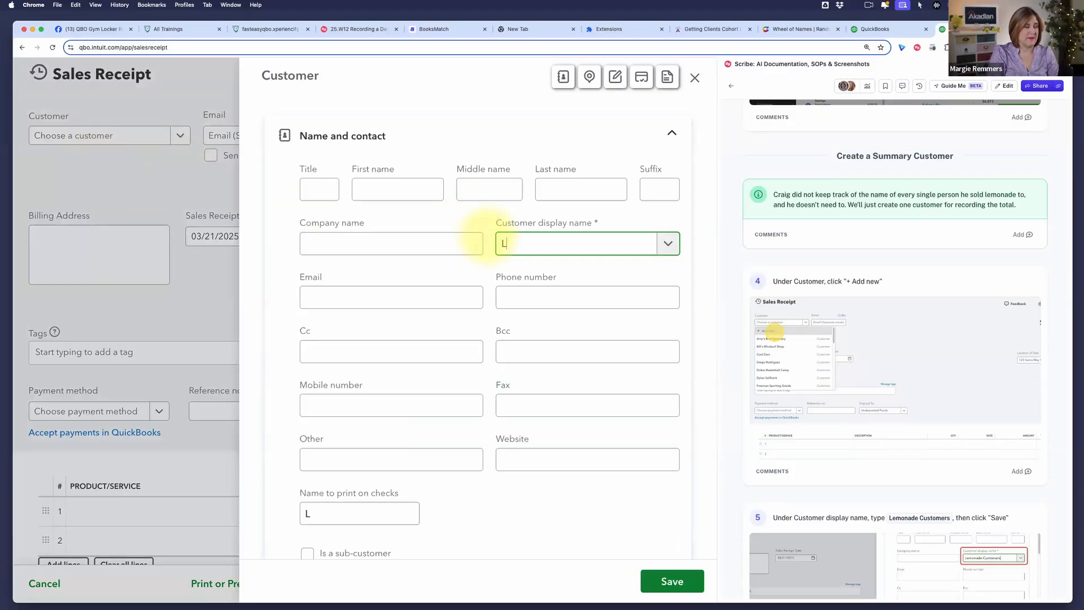
pyautogui.write('emonade Cu')
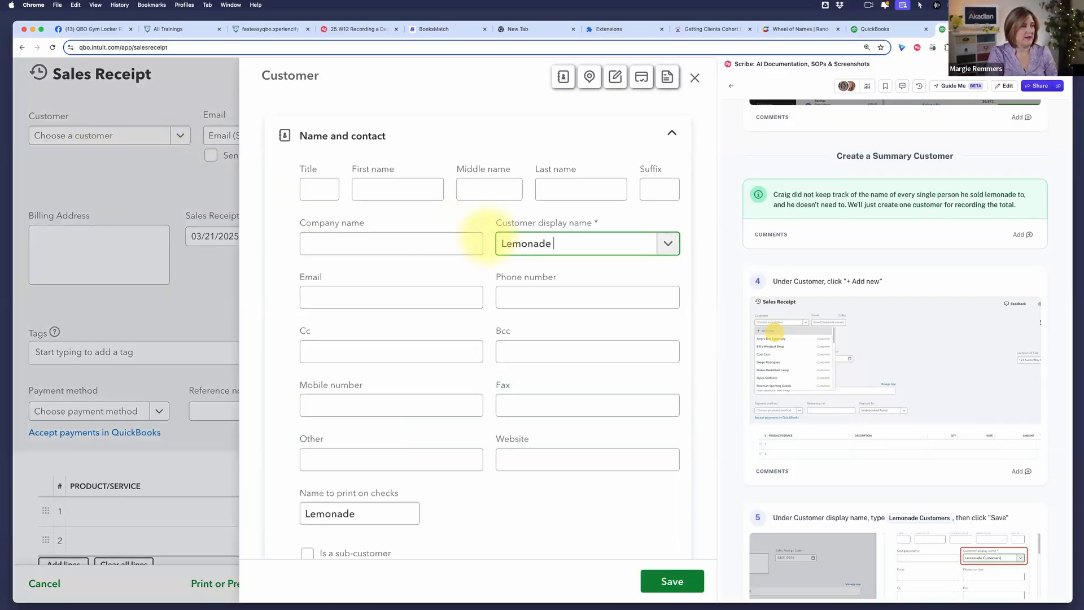
pyautogui.press('BackSpace')
pyautogui.write('ustomers')
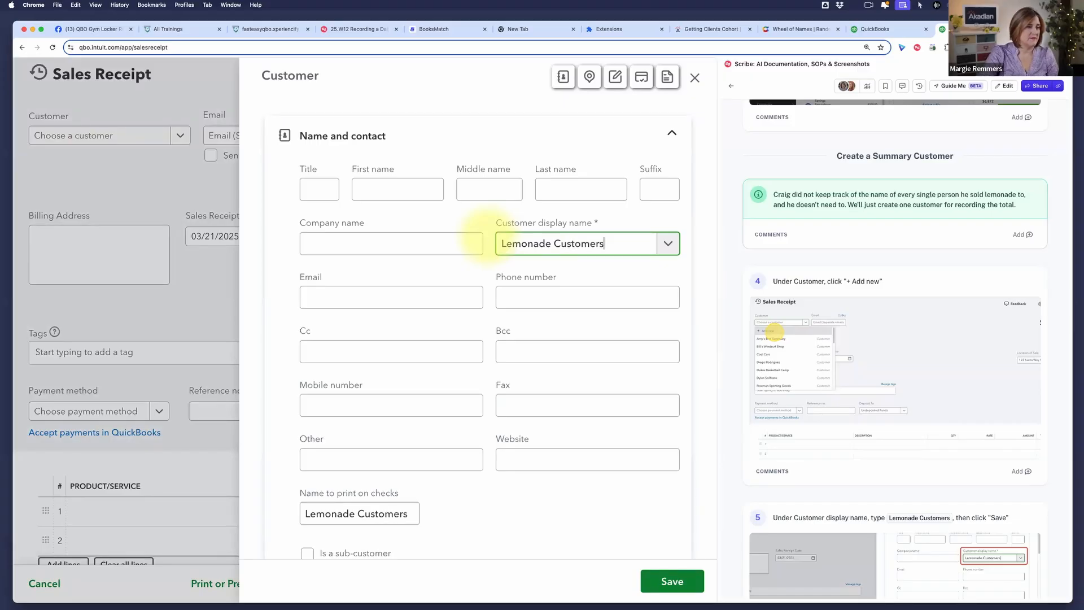
pyautogui.scroll(-6, 839, 463)
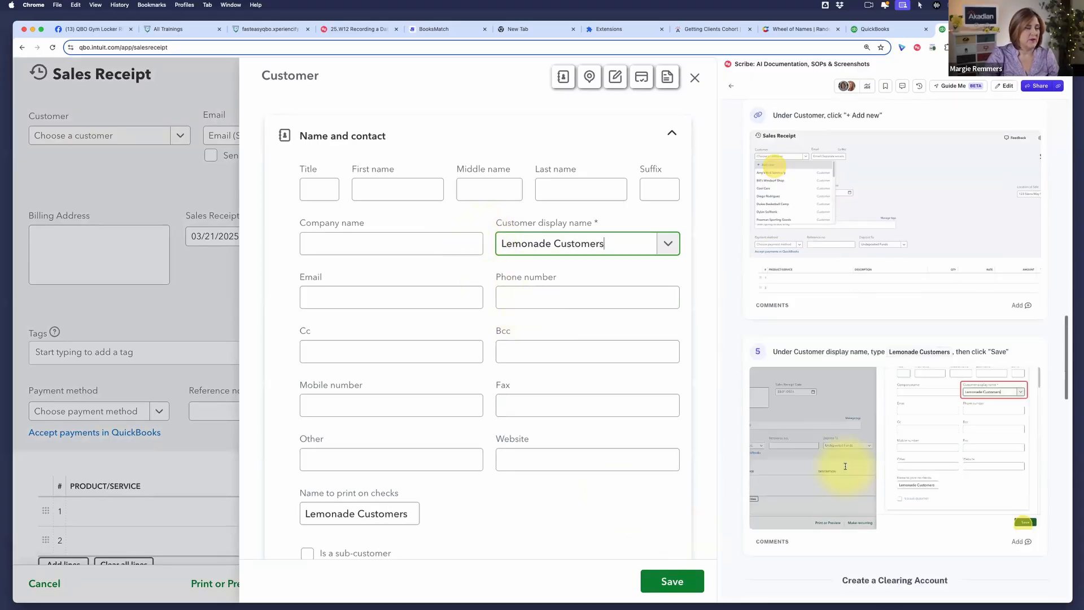
pyautogui.scroll(-2, 843, 350)
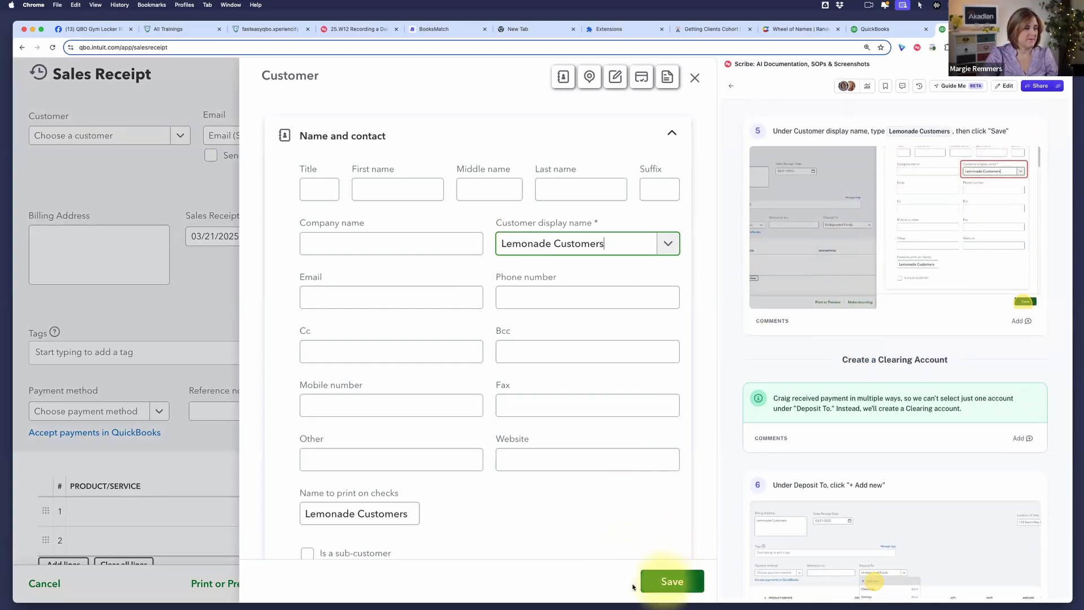
pyautogui.click(669, 581)
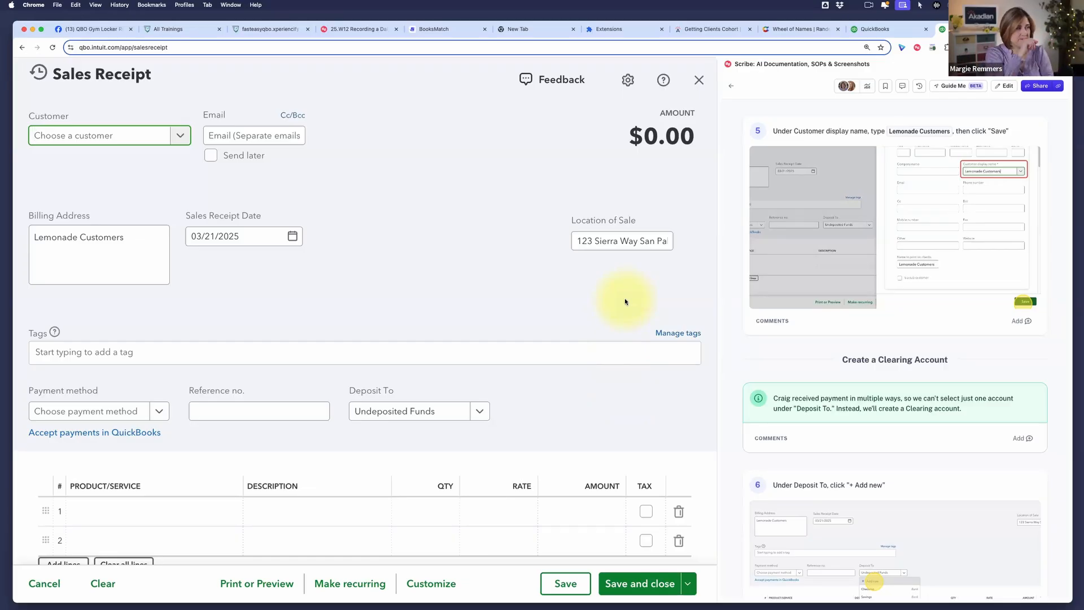
# - Choose Lemonade Customers as the customer of the sales receipt
pyautogui.scroll(-1, 540, 249)
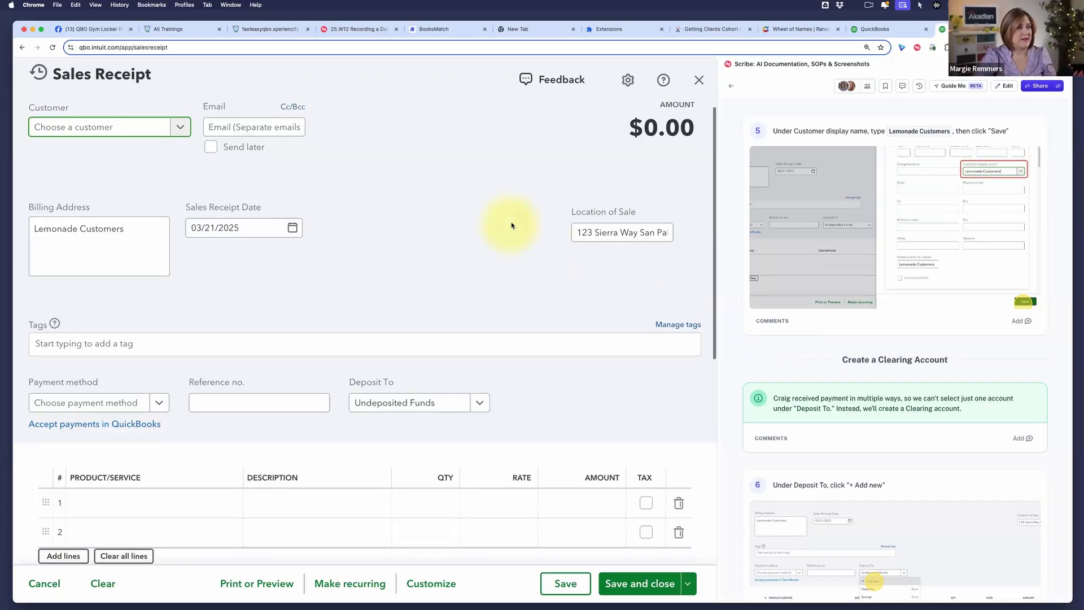
pyautogui.click(180, 134)
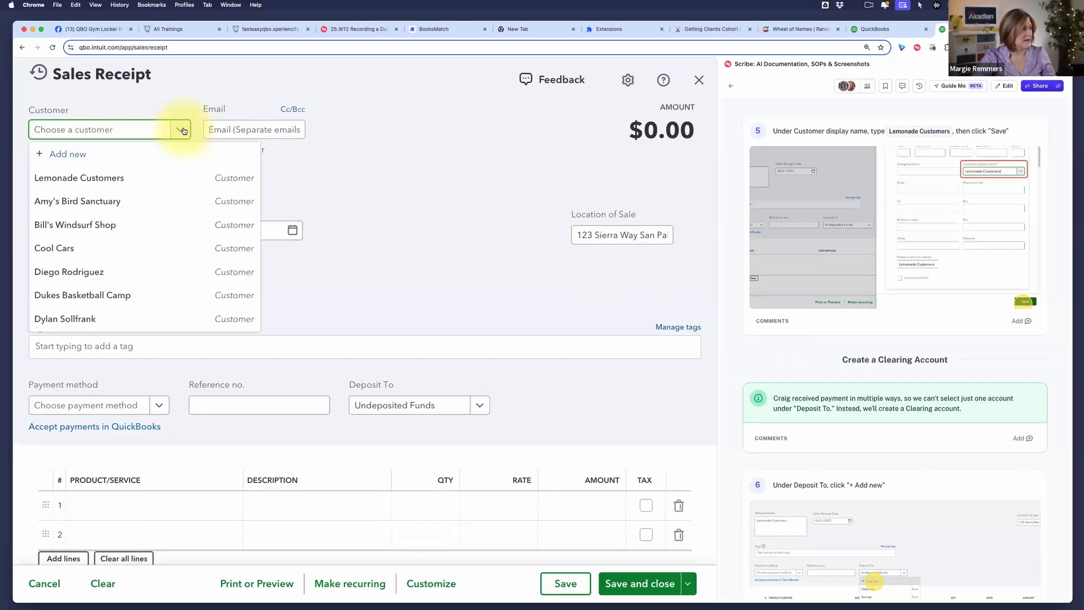
pyautogui.click(106, 176)
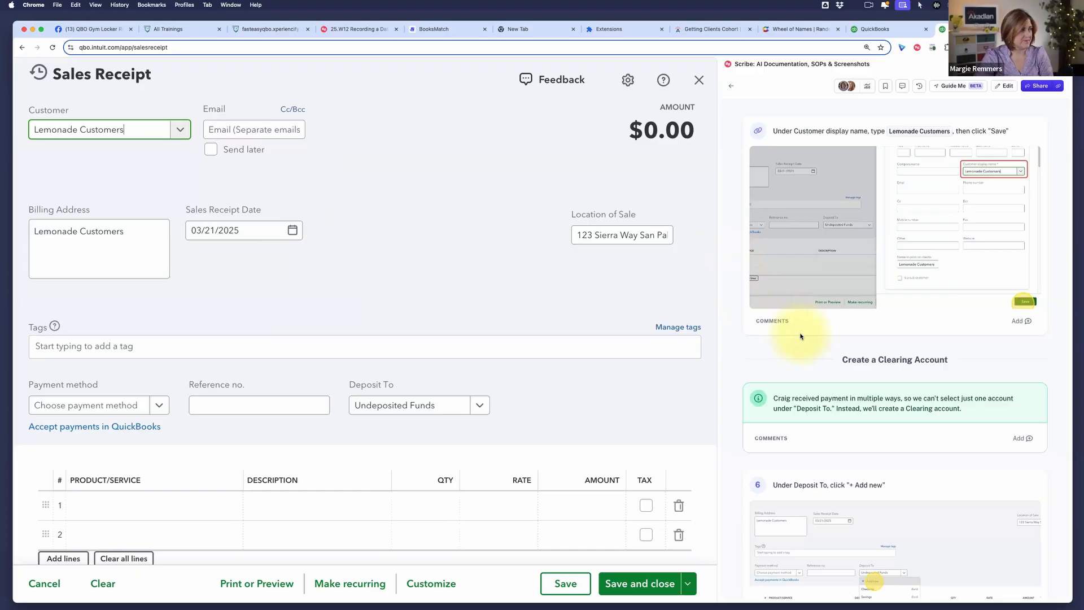
# - Close the side guide and set the receipt's payment method to Cash
pyautogui.scroll(-1, 800, 336)
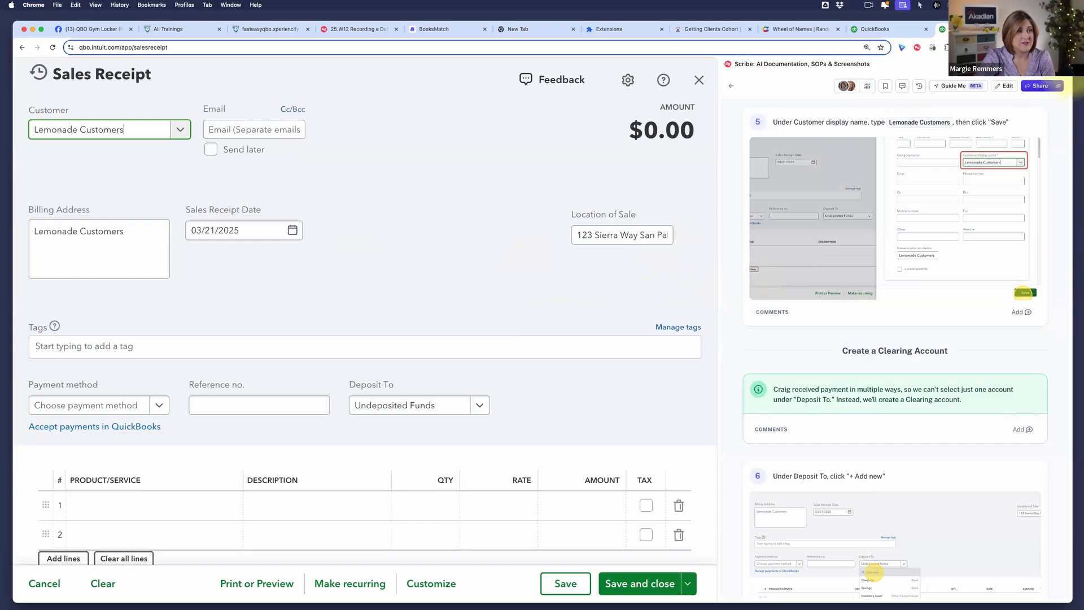
pyautogui.click(1057, 86)
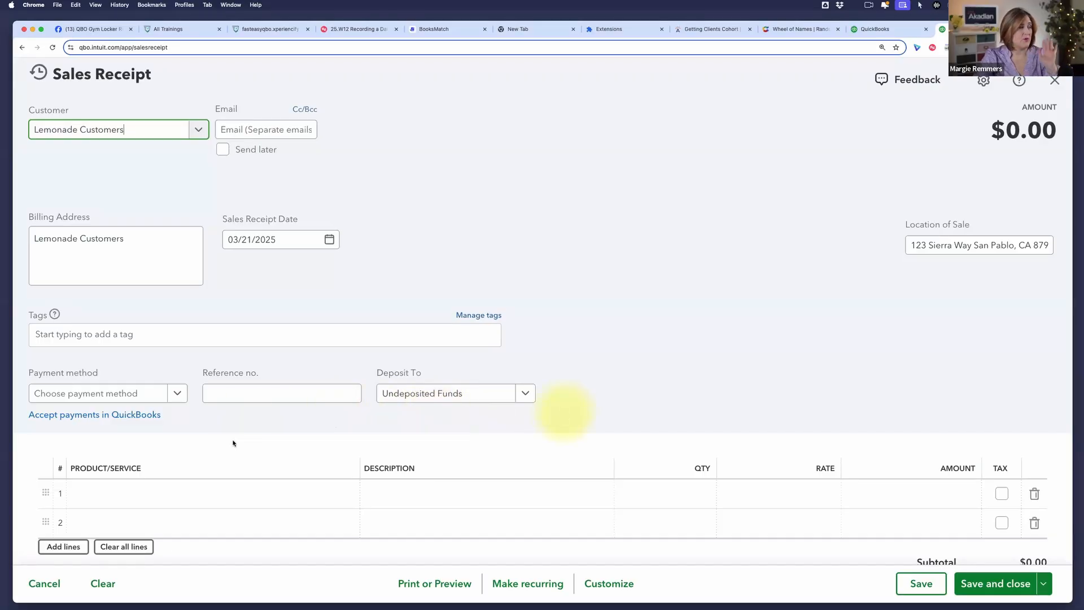
pyautogui.click(312, 481)
pyautogui.scroll(-1, 254, 429)
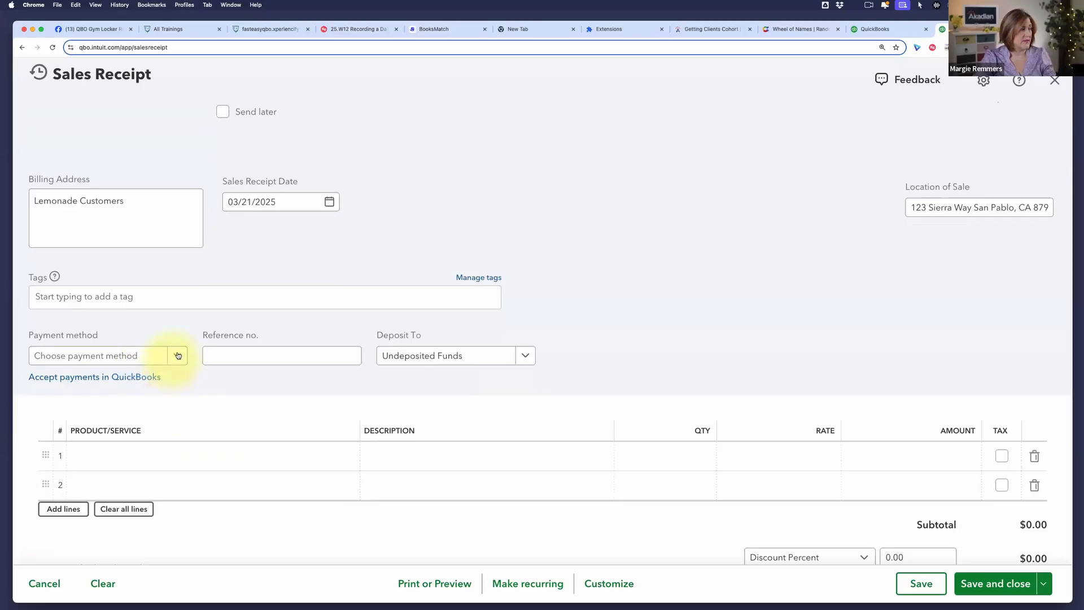
pyautogui.click(160, 357)
pyautogui.click(82, 427)
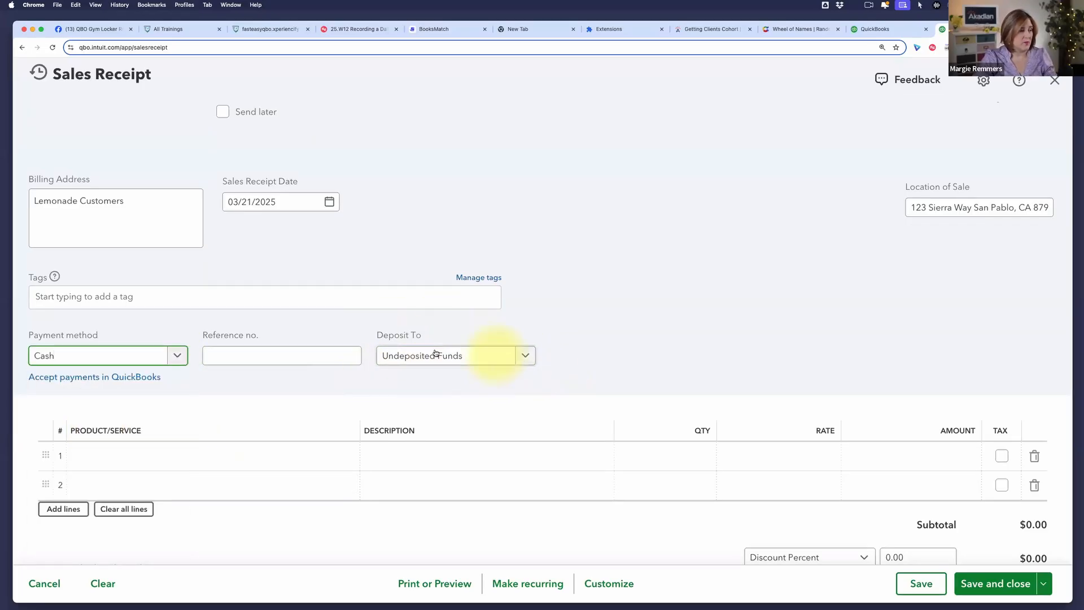
# - Add a new non-inventory item from the receipt's first product line and name it Lemonade
pyautogui.click(268, 475)
pyautogui.click(252, 455)
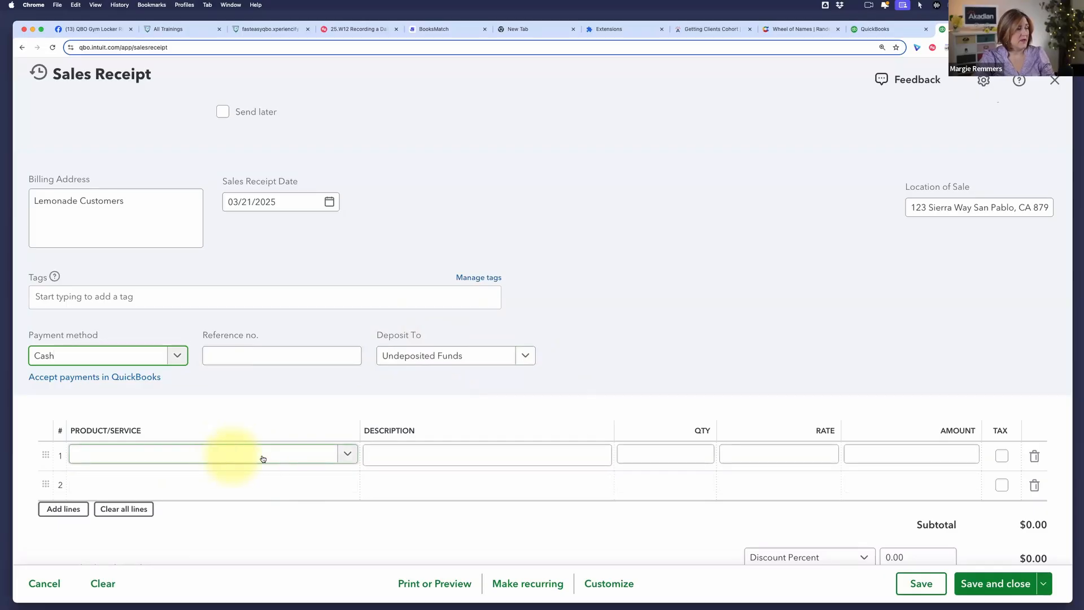
pyautogui.click(249, 457)
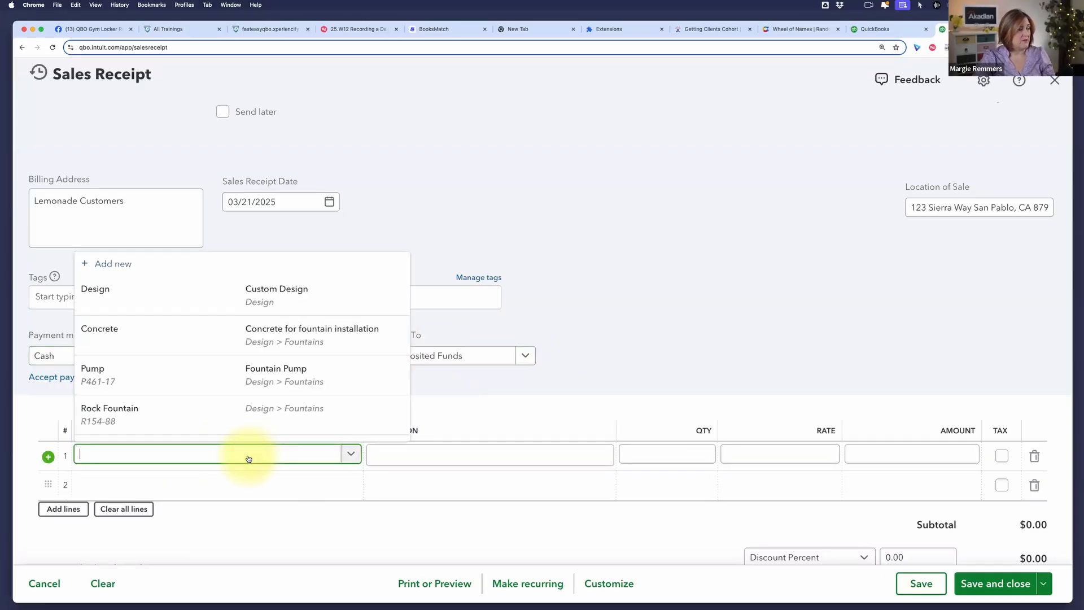
pyautogui.click(118, 266)
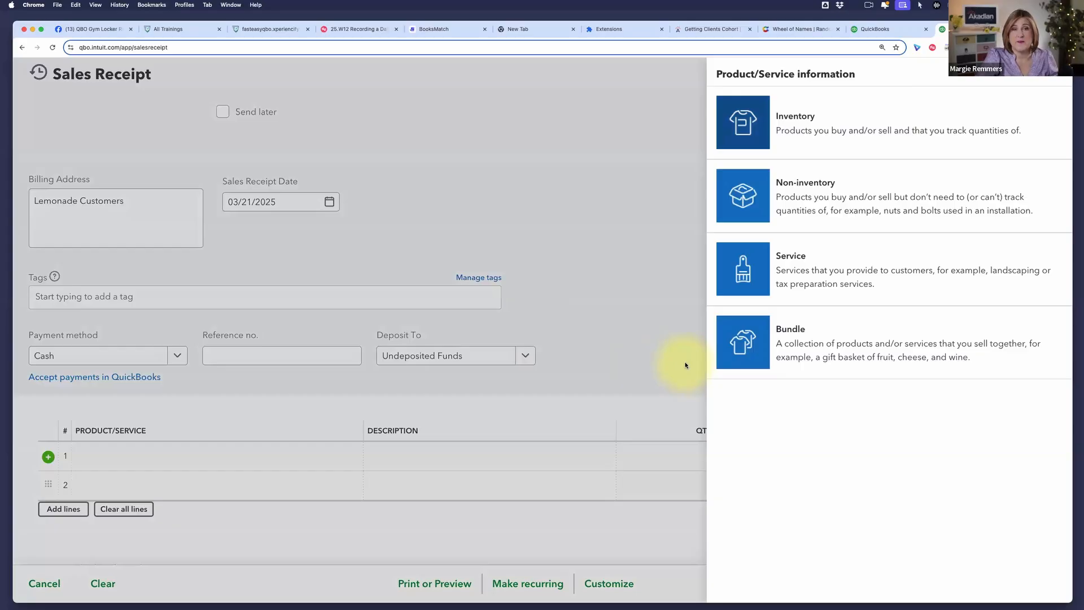
pyautogui.click(830, 189)
pyautogui.click(780, 177)
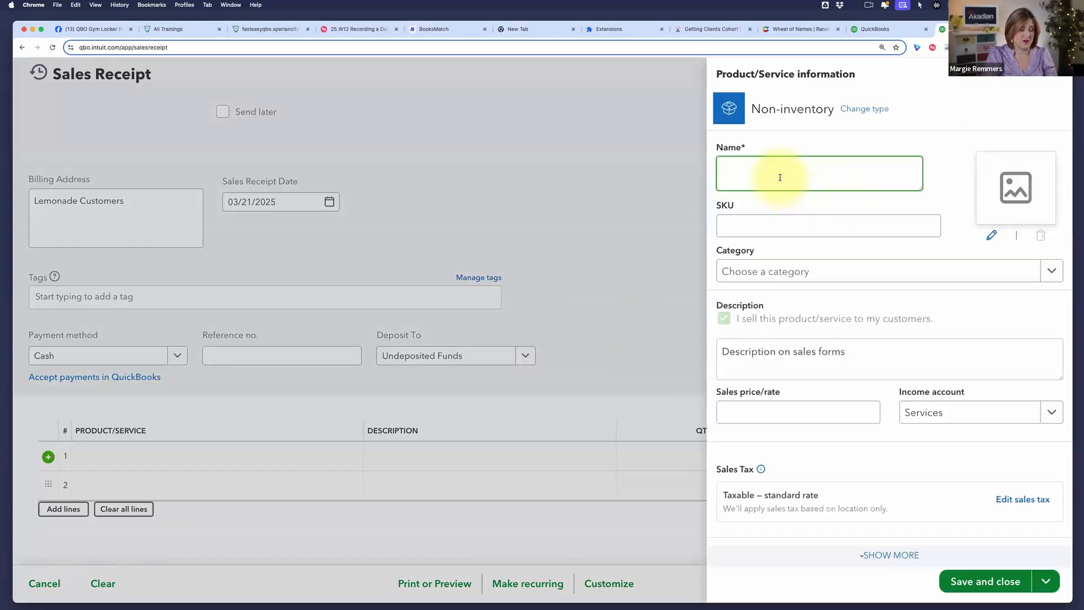
pyautogui.write('Lemon')
pyautogui.write('ade')
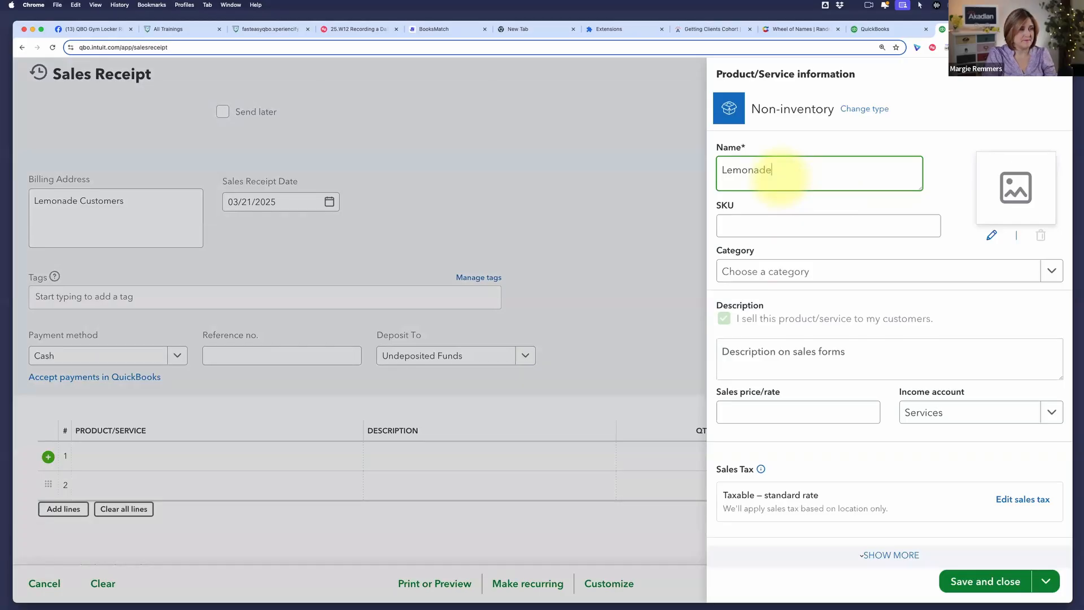
# - Enter "Lemonade sales" as the Lemonade item's description on sales forms
pyautogui.scroll(-1, 780, 179)
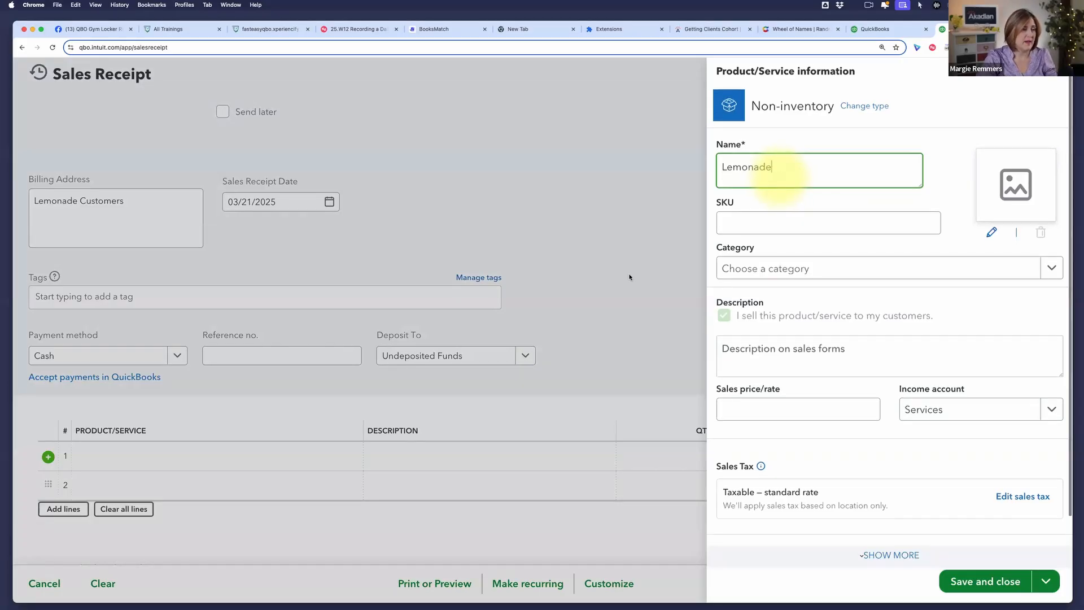
pyautogui.click(734, 351)
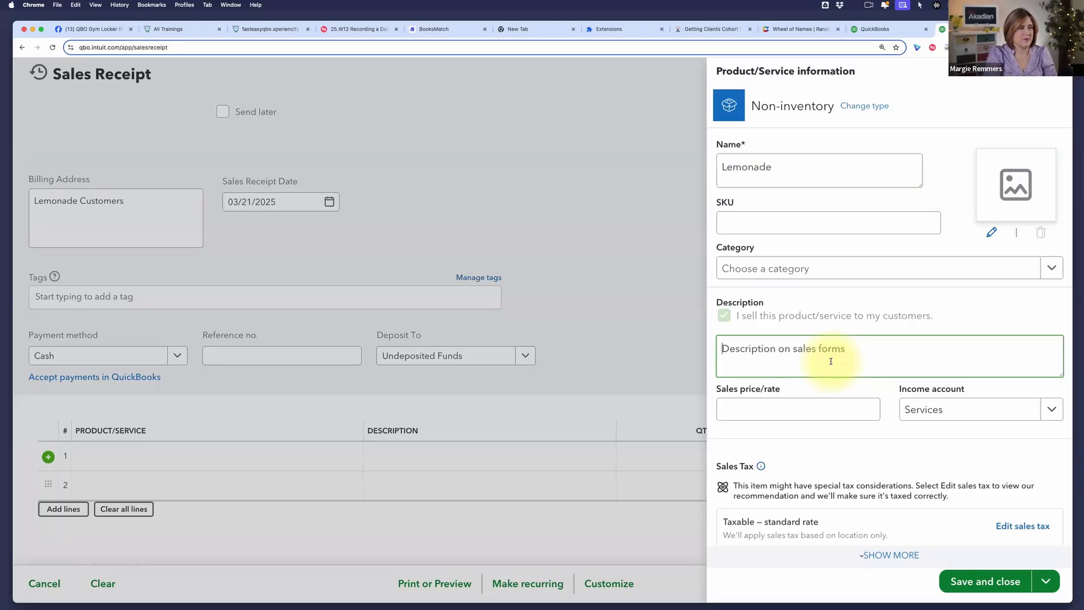
pyautogui.write('S')
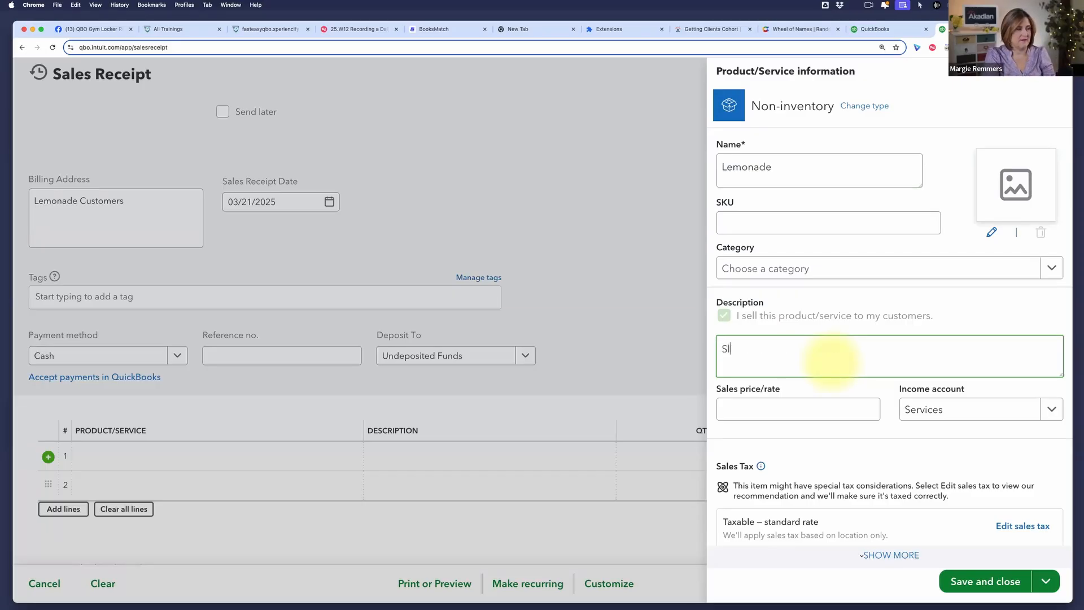
pyautogui.press('BackSpace')
pyautogui.write('L')
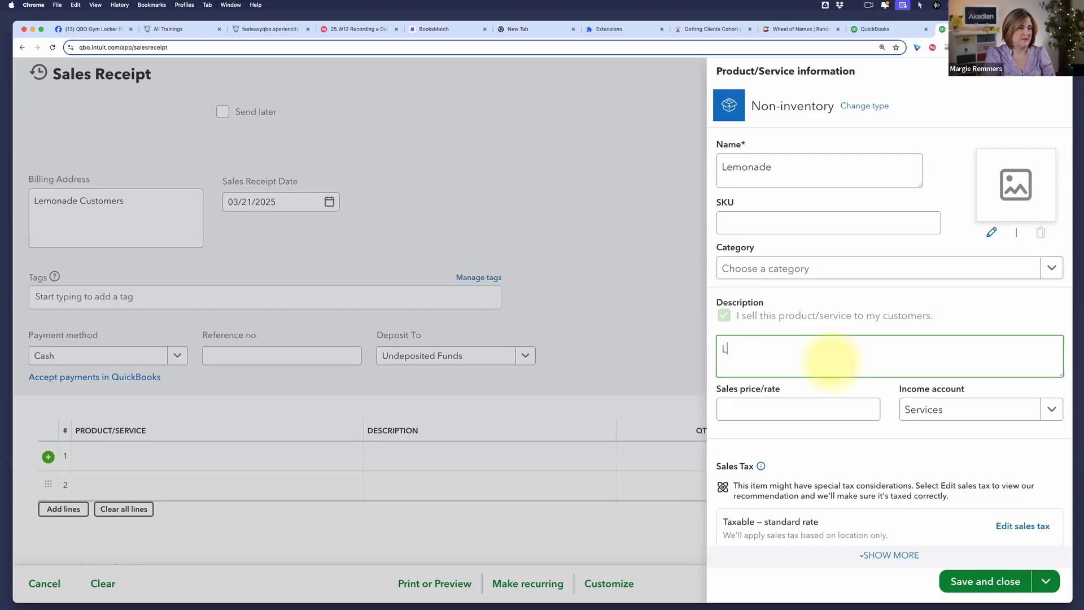
pyautogui.write('emonade se')
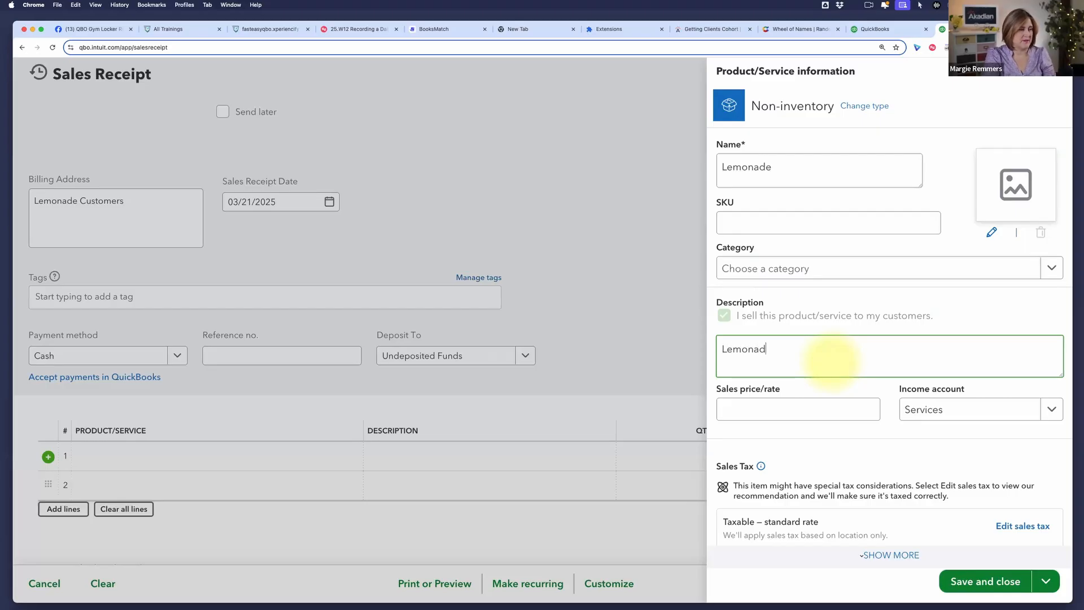
pyautogui.press('BackSpace')
pyautogui.press('BackSpace')
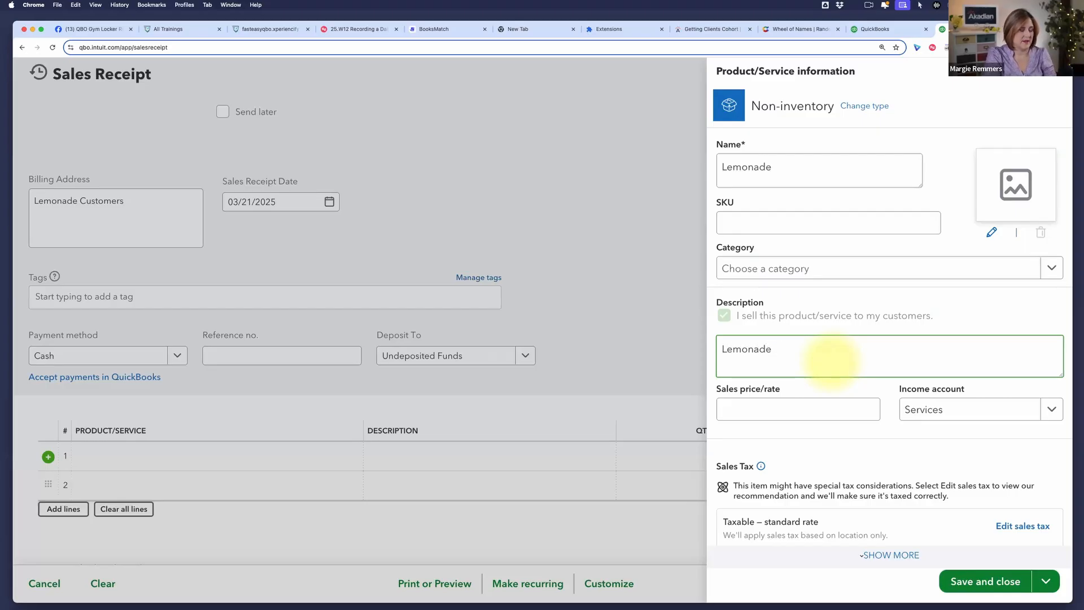
pyautogui.write('sales')
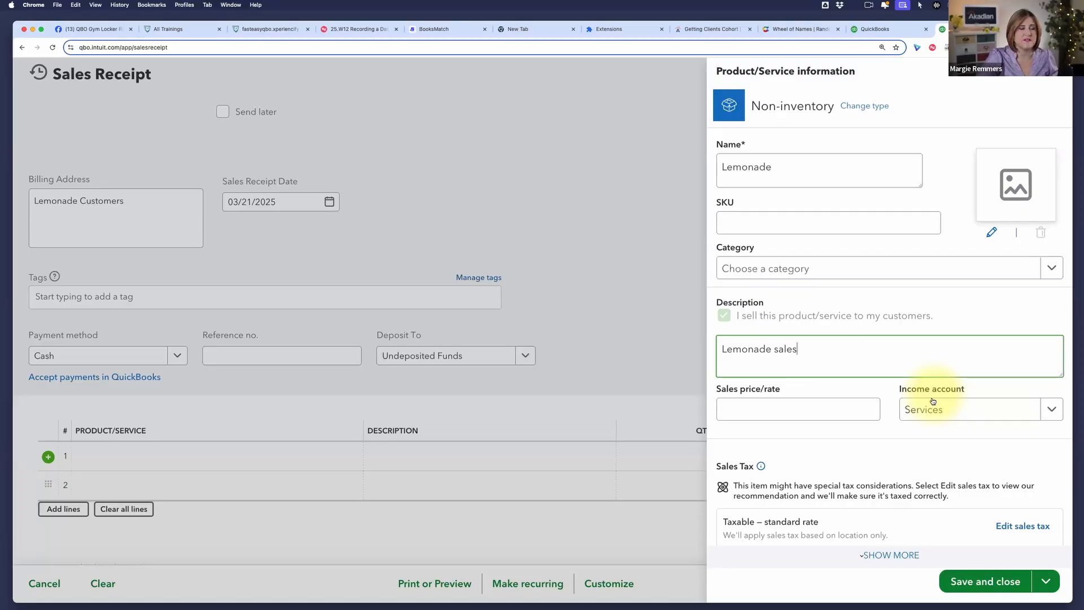
# - Start a new account for the Lemonade item's income account and name it Lemonade Sales
pyautogui.click(985, 410)
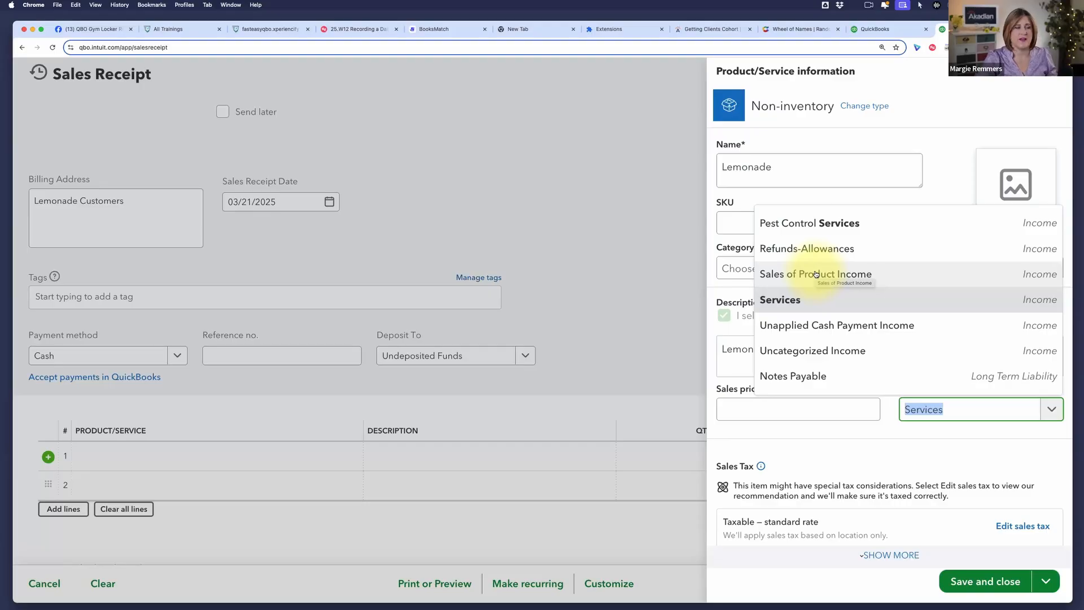
pyautogui.scroll(15, 815, 274)
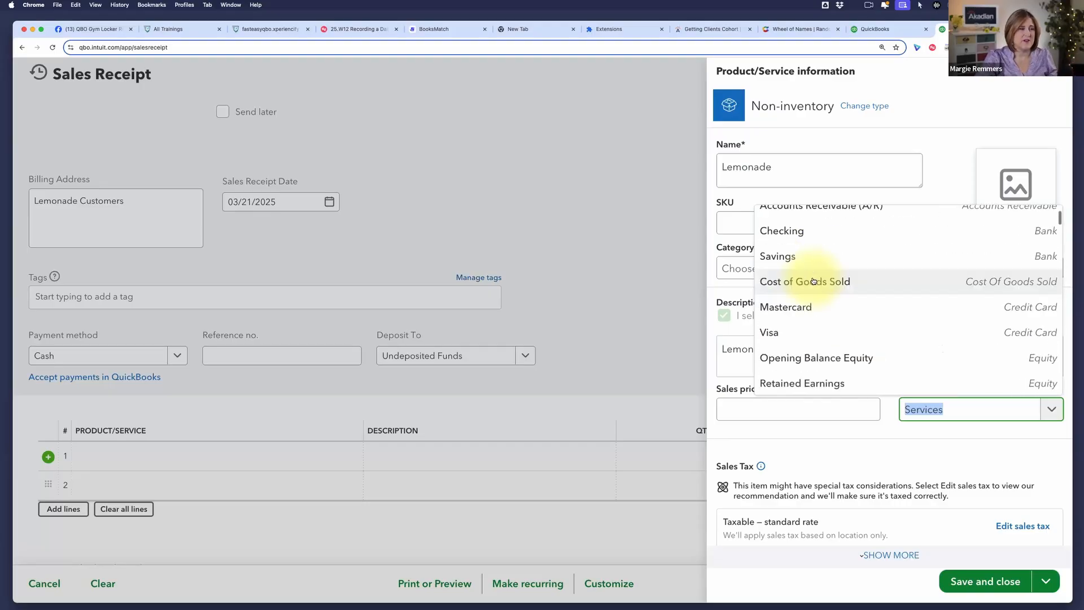
pyautogui.scroll(2, 813, 281)
pyautogui.click(791, 220)
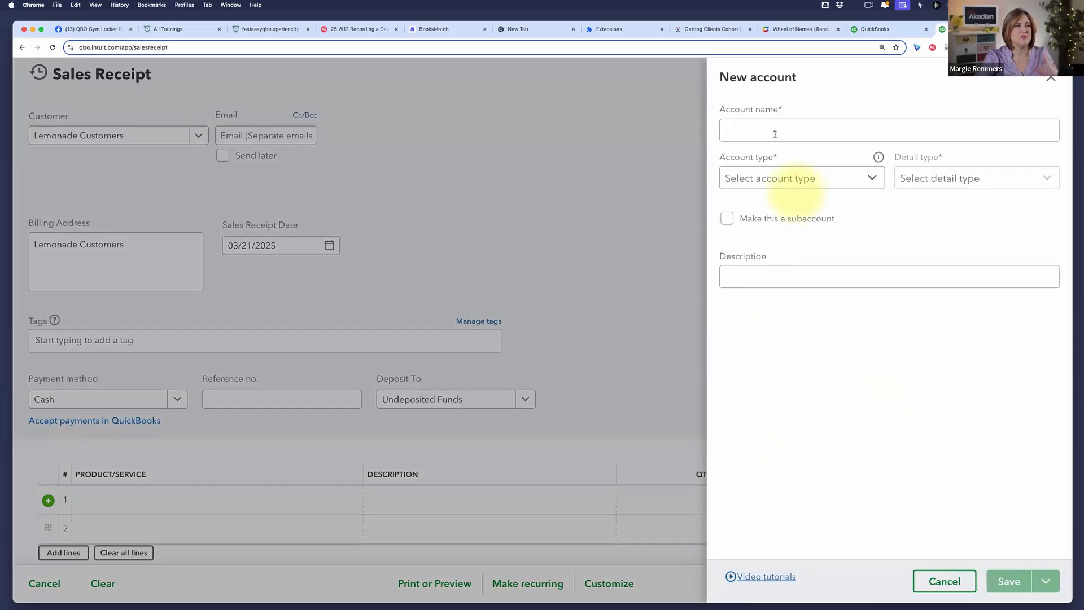
pyautogui.click(765, 132)
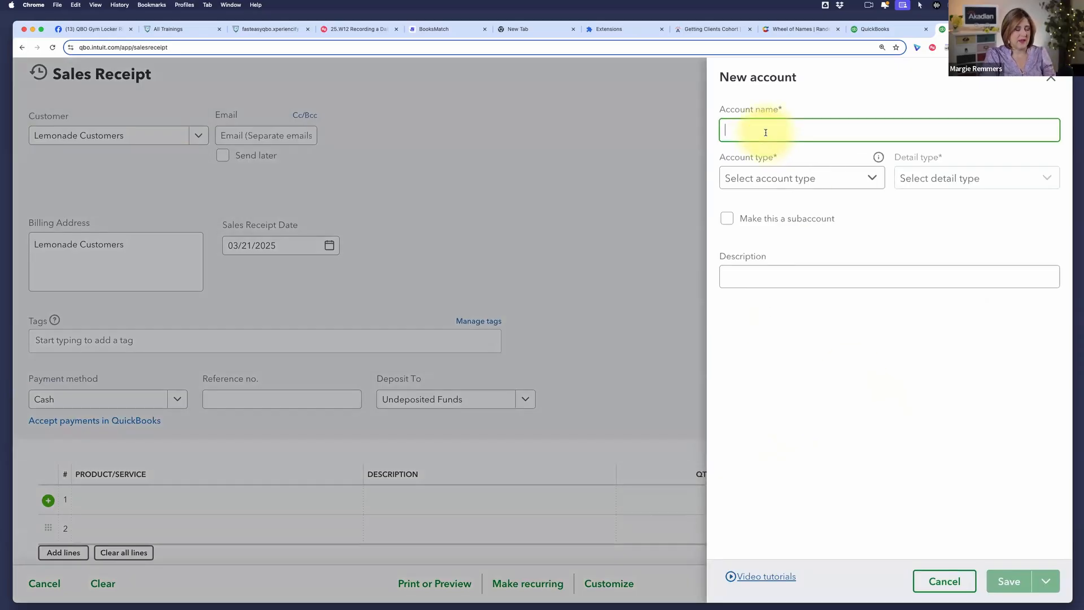
pyautogui.write('Le')
pyautogui.write('mona')
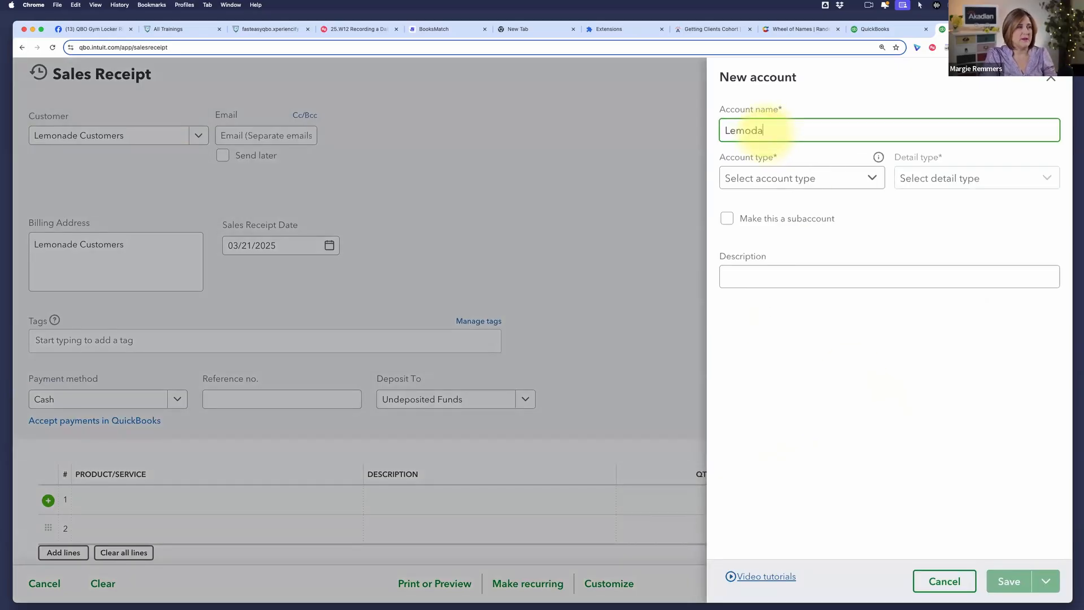
pyautogui.press('BackSpace')
pyautogui.press('BackSpace')
pyautogui.write('a')
pyautogui.press('BackSpace')
pyautogui.write('n')
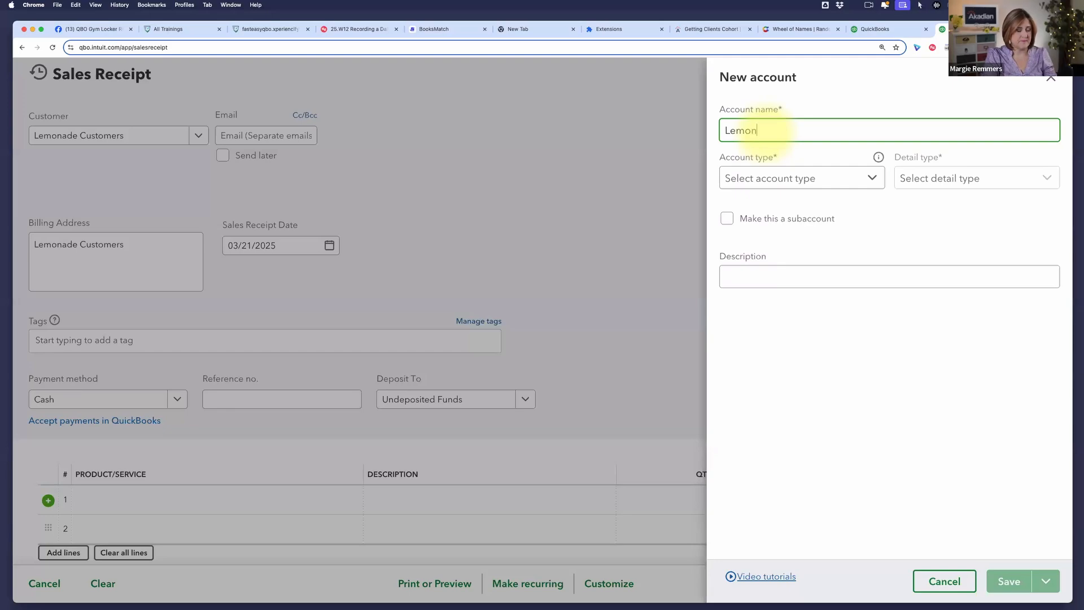
pyautogui.write('ade Sales')
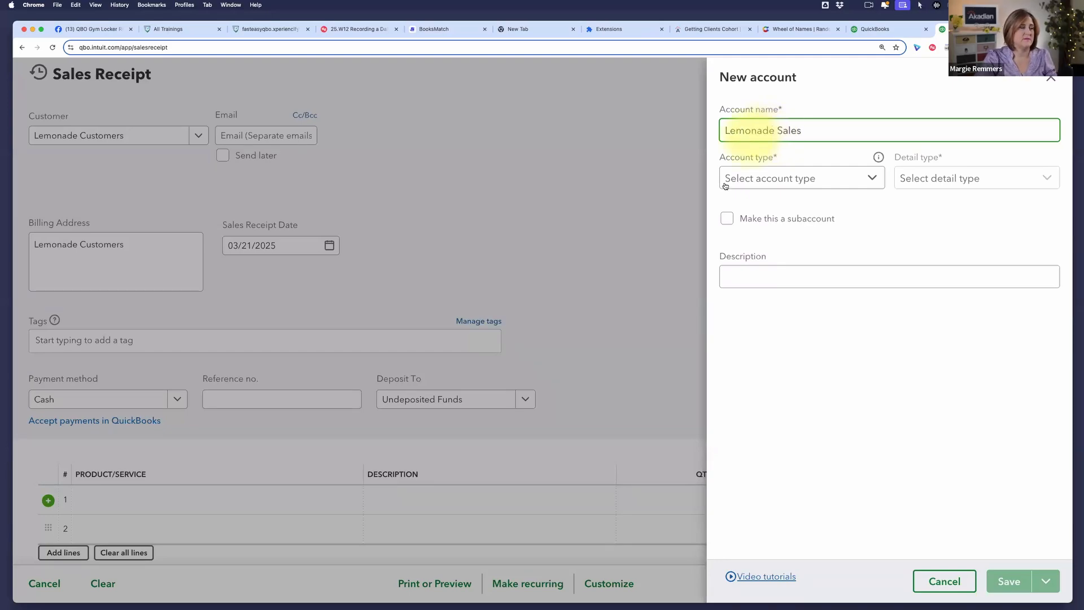
# - Set the new Lemonade Sales account to type Income with detail type Sales of Product Income and save it
pyautogui.click(851, 178)
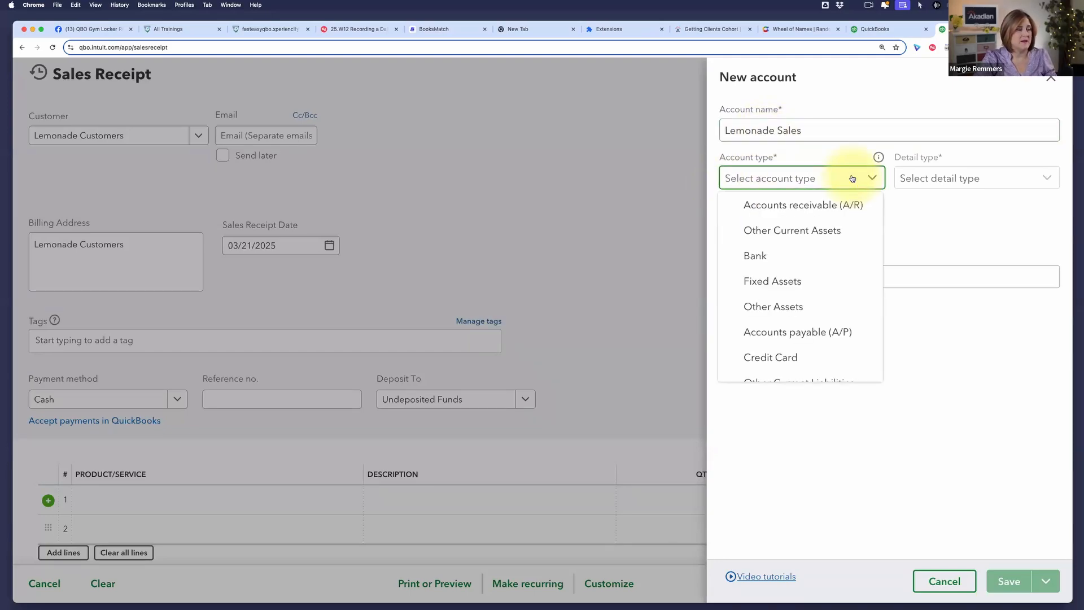
pyautogui.scroll(-3, 826, 212)
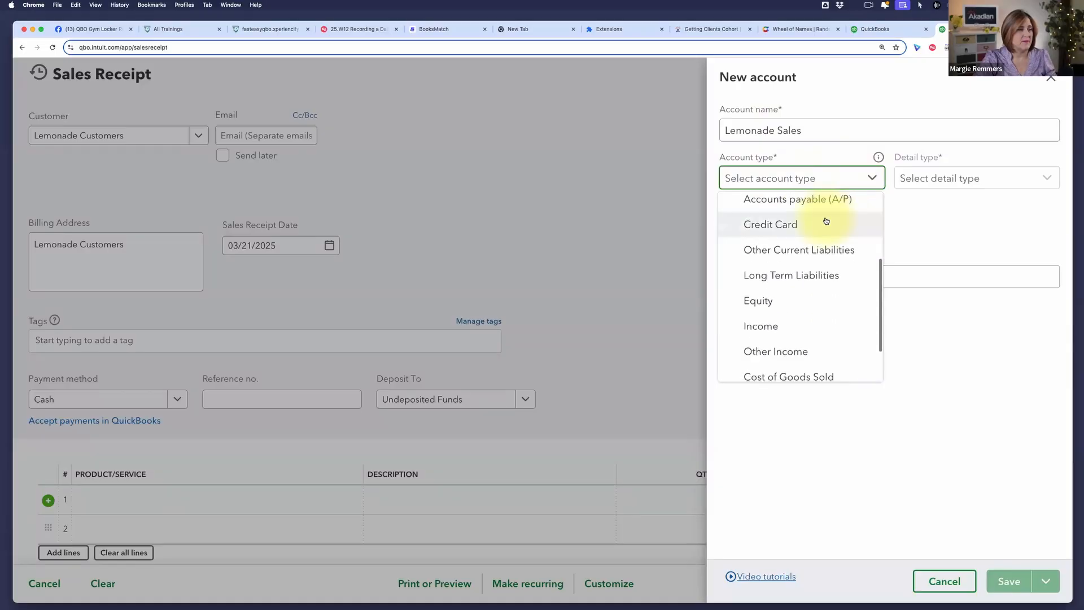
pyautogui.scroll(-2, 801, 237)
pyautogui.click(793, 266)
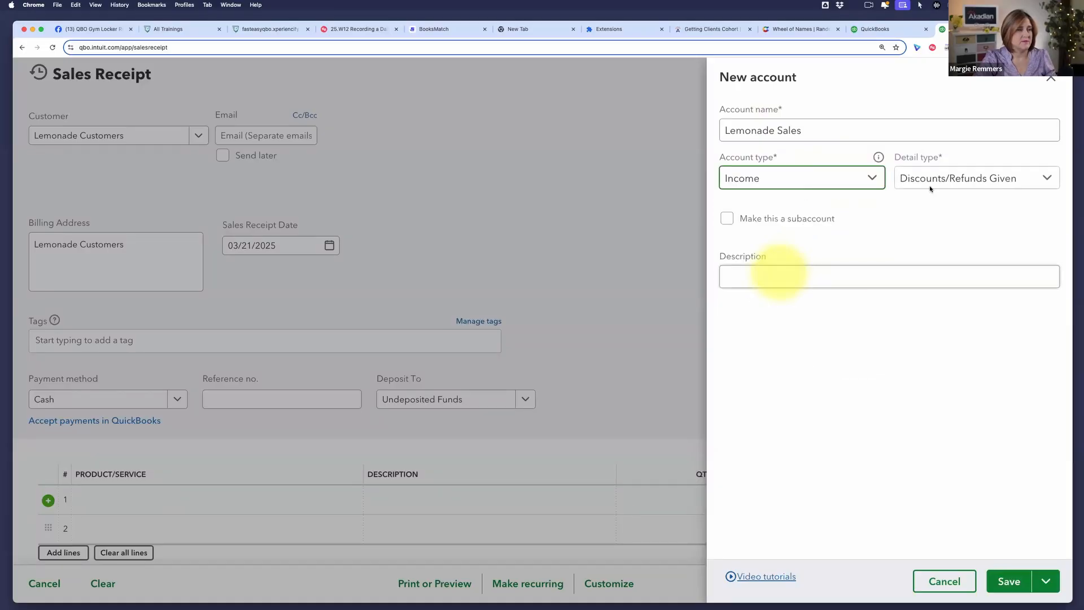
pyautogui.click(977, 180)
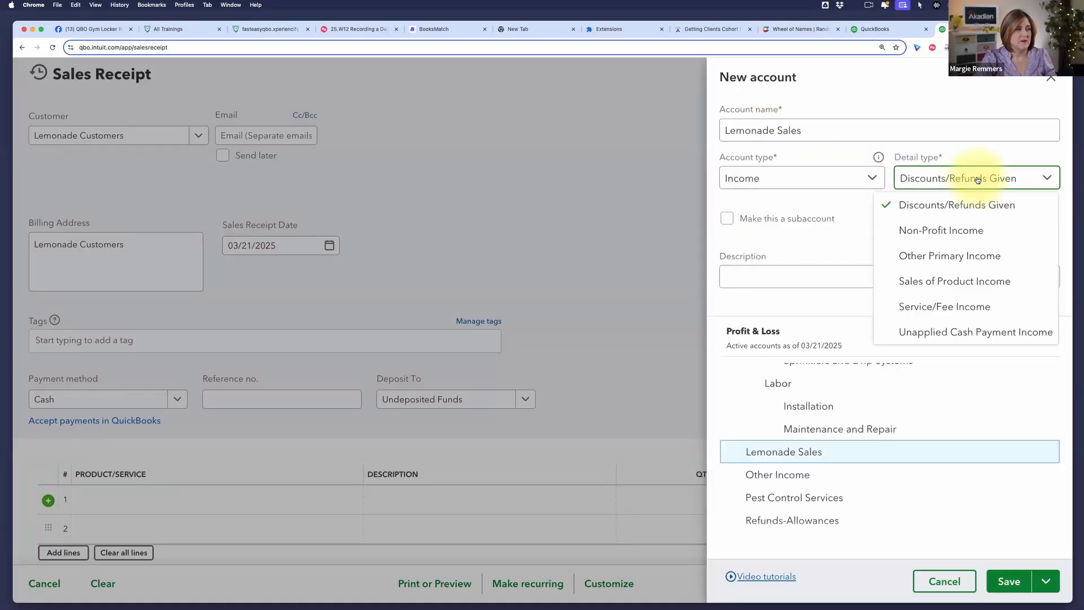
pyautogui.click(933, 281)
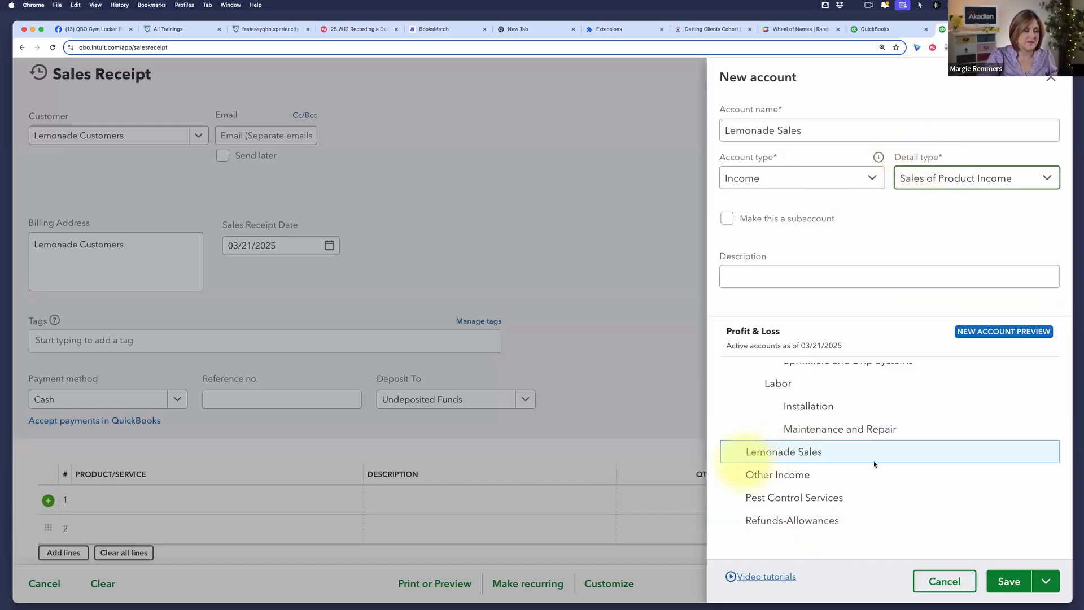
pyautogui.click(992, 585)
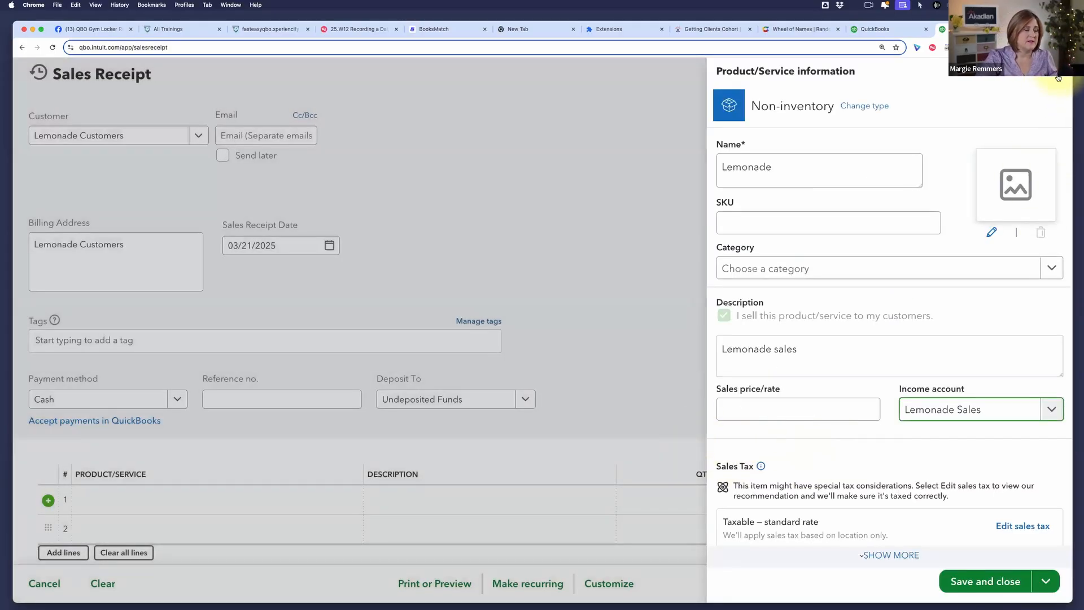
# - Save the Lemonade item and make its line on the sales receipt non-taxable
pyautogui.click(979, 581)
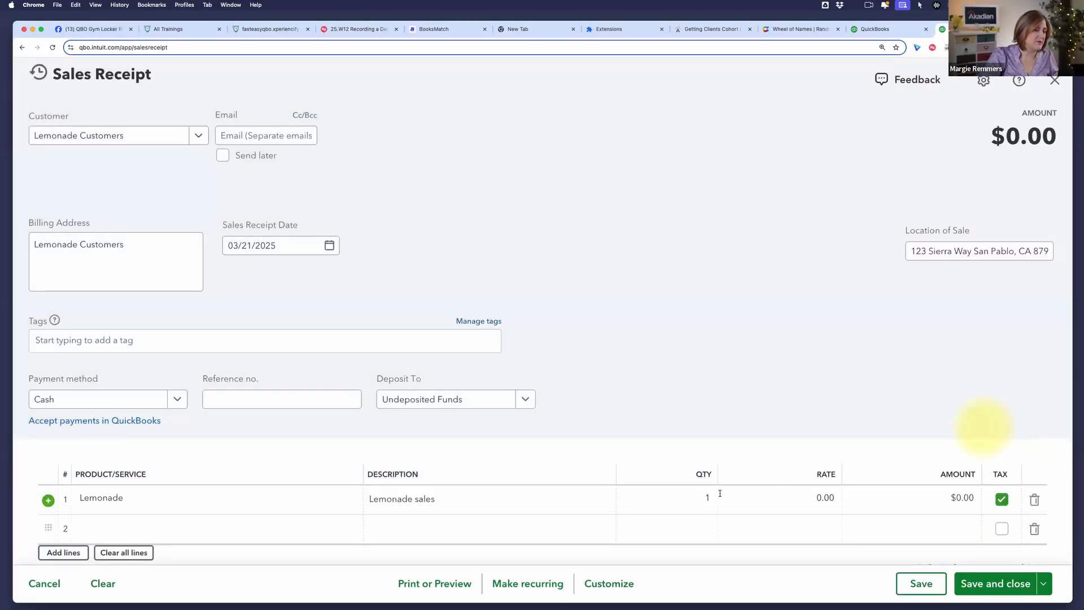
pyautogui.click(703, 497)
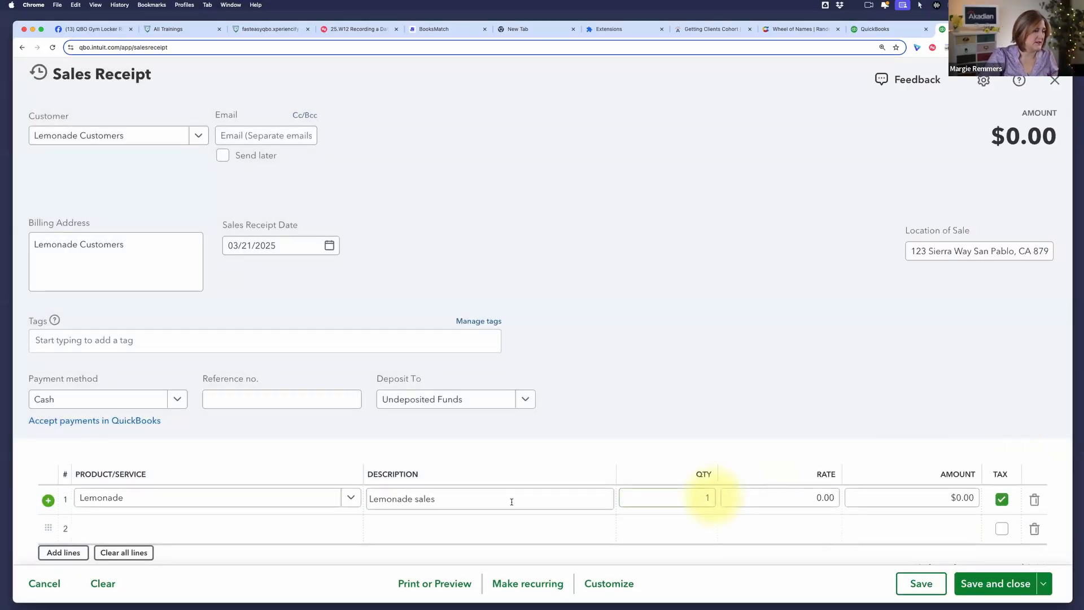
pyautogui.click(1000, 500)
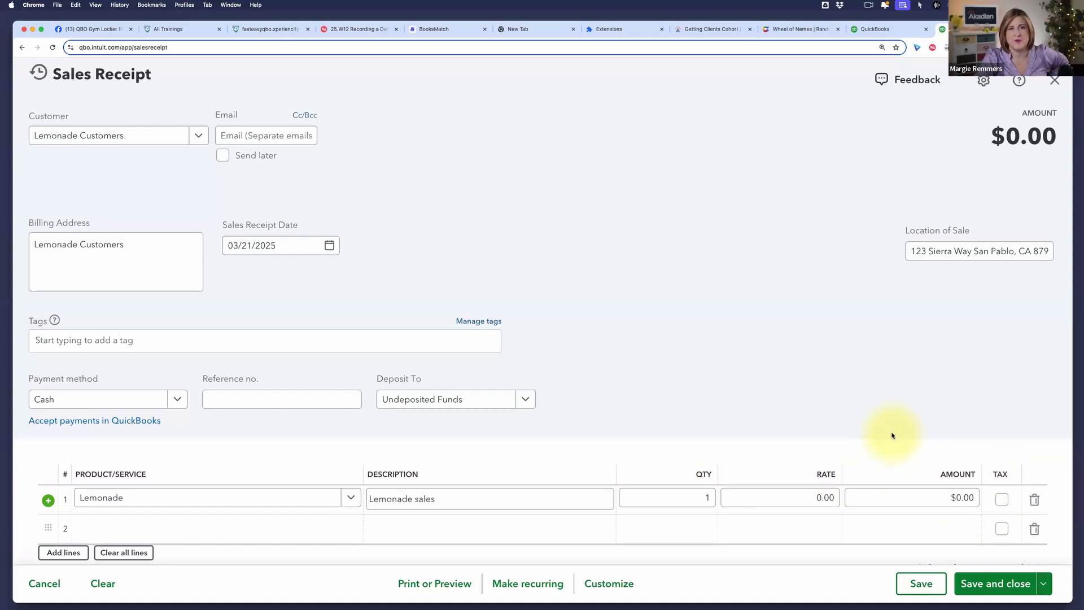
# - Set the rate of the Lemonade line to 200
pyautogui.scroll(-5, 851, 390)
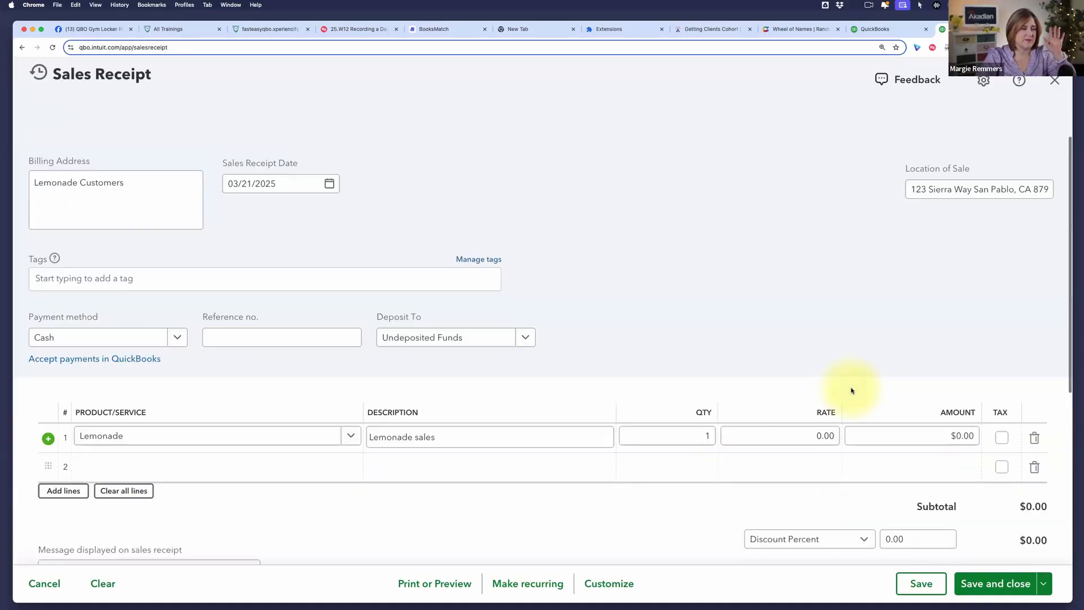
pyautogui.click(674, 408)
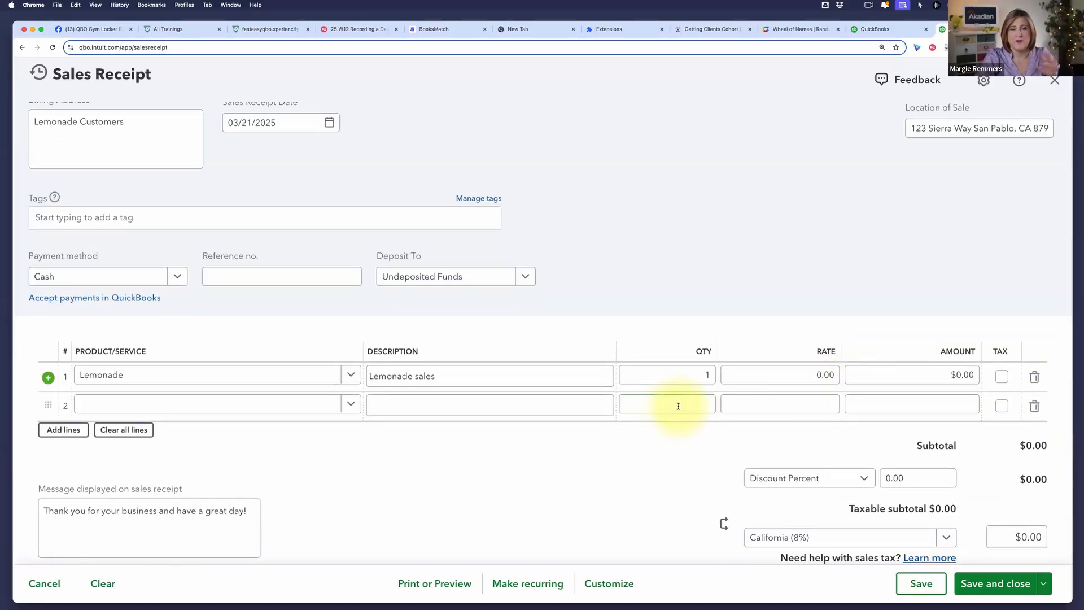
pyautogui.click(626, 380)
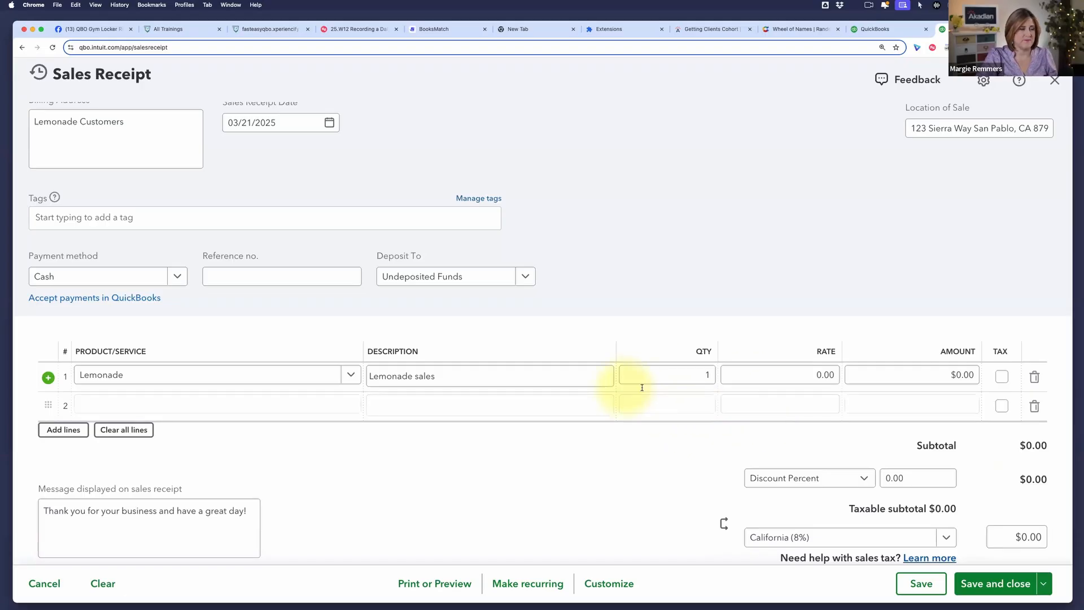
pyautogui.click(799, 377)
pyautogui.click(792, 377)
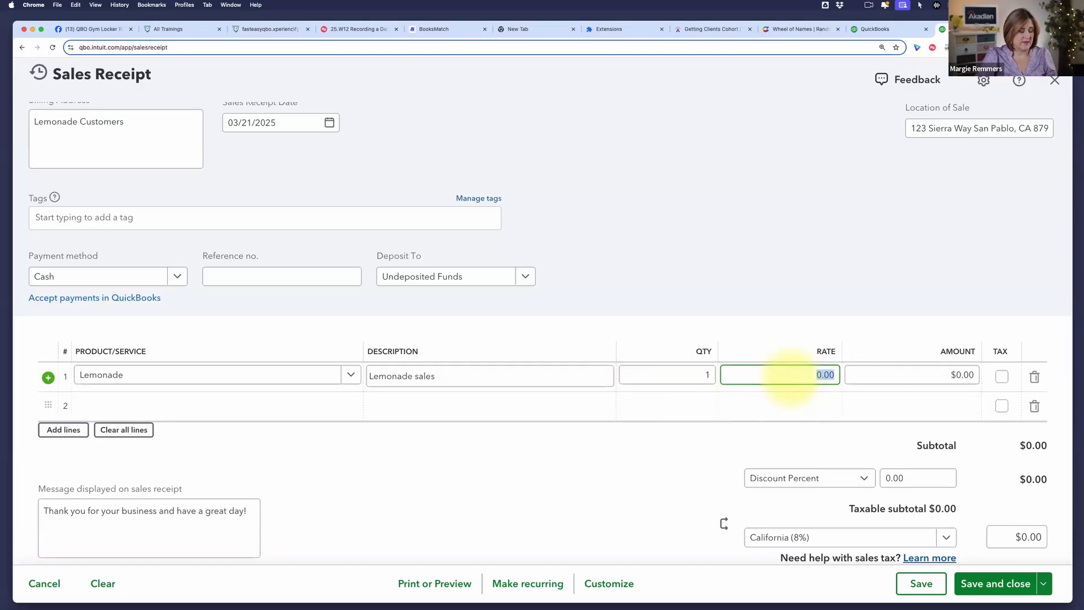
pyautogui.write('200')
pyautogui.press('Tab')
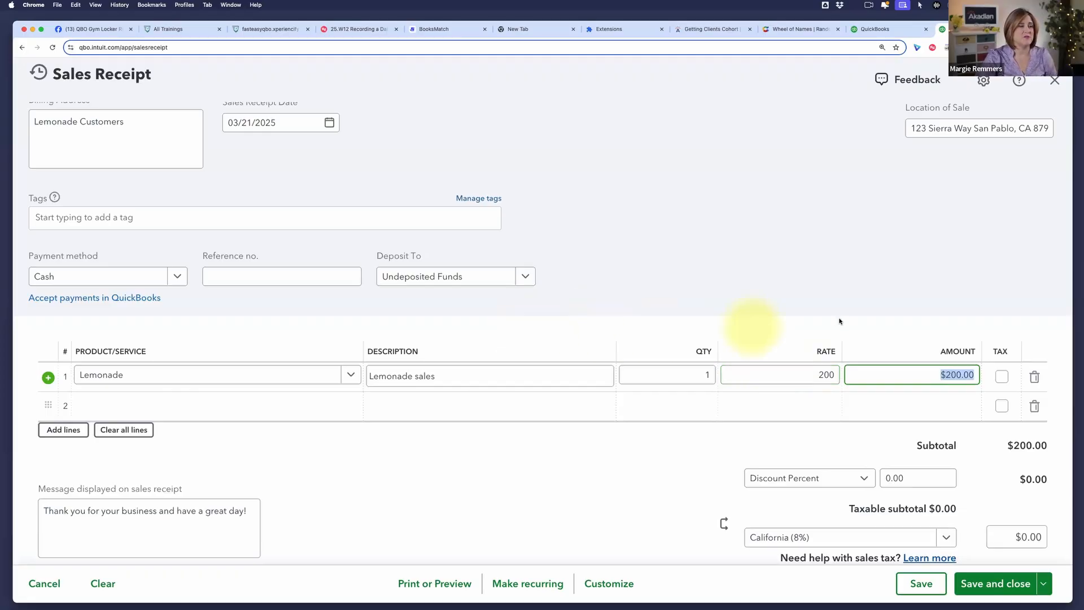
pyautogui.click(813, 306)
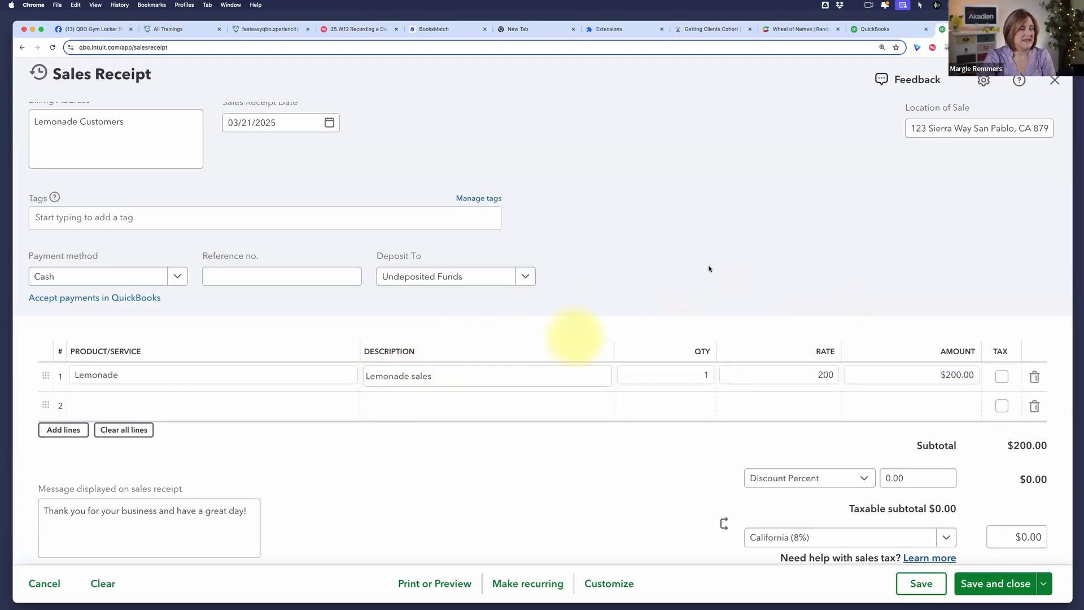
# - Review the receipt's customer, payment details and total, and save the receipt without closing it
pyautogui.scroll(3, 709, 269)
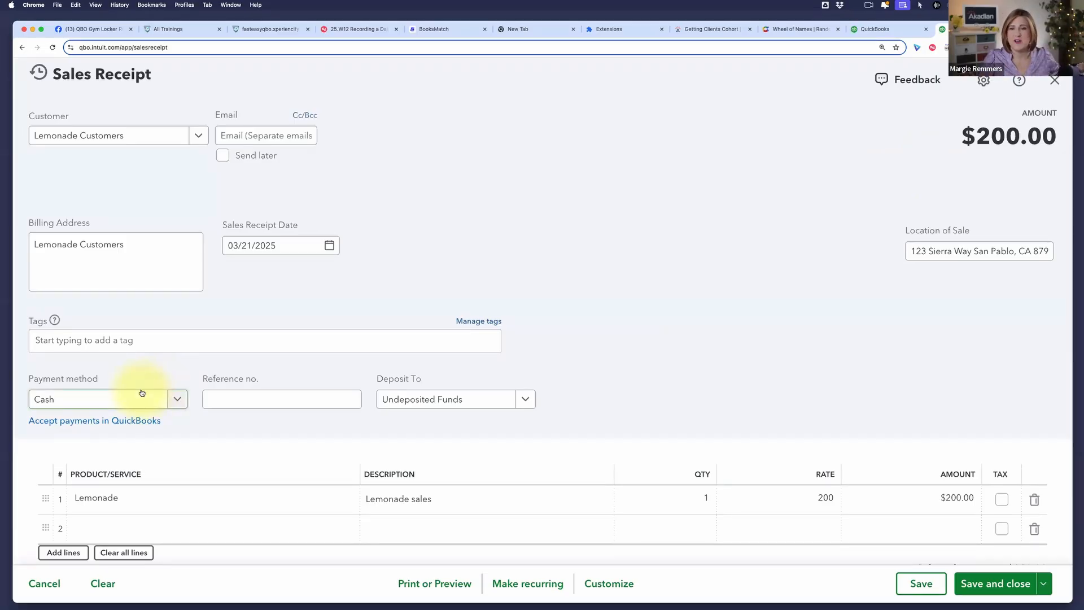
pyautogui.scroll(-3, 610, 416)
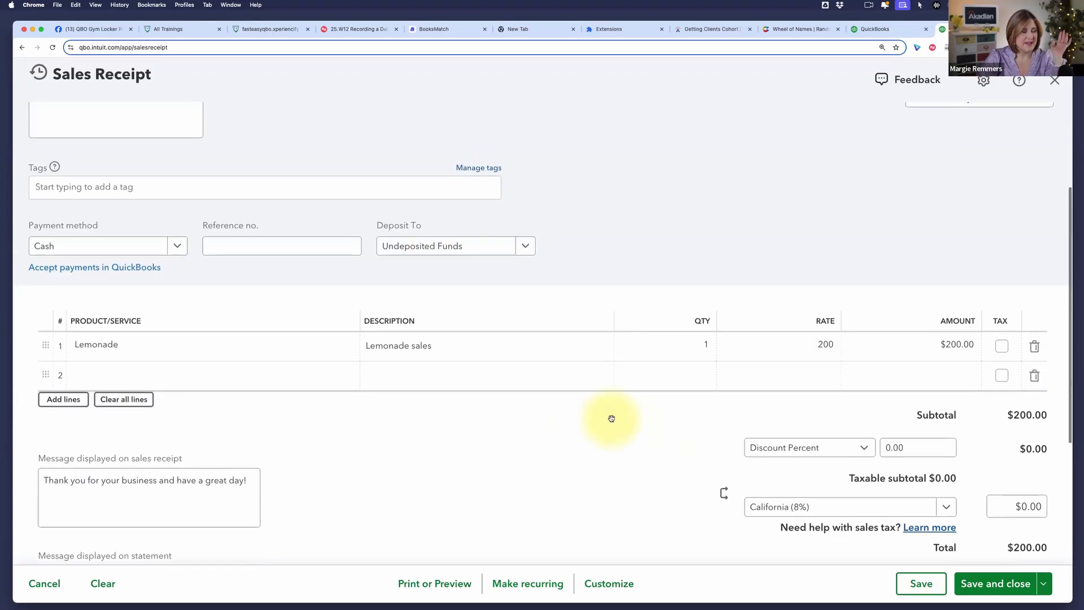
pyautogui.scroll(1, 609, 416)
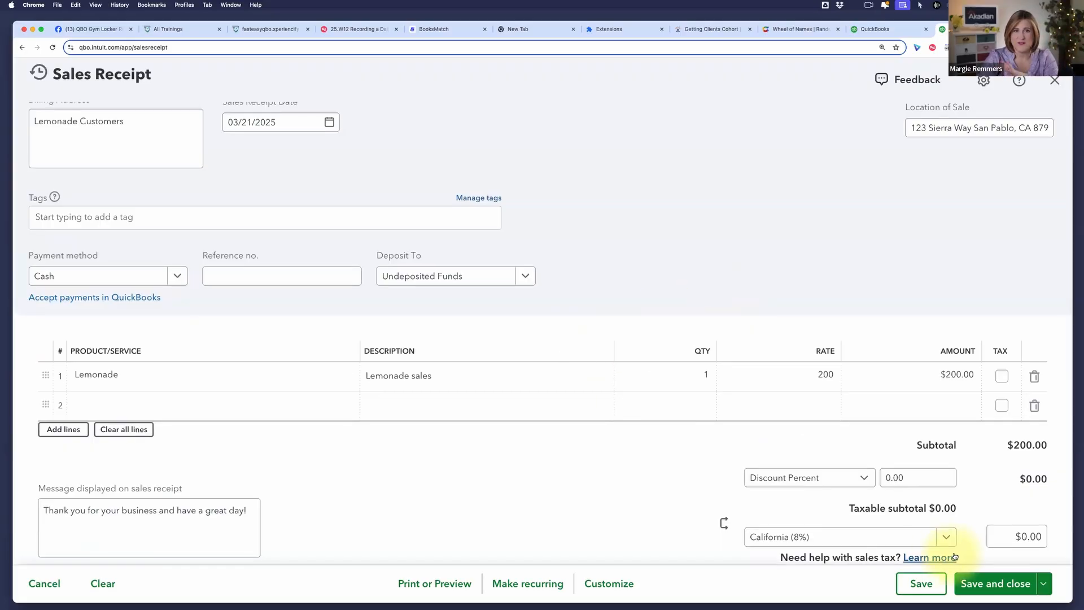
pyautogui.click(912, 582)
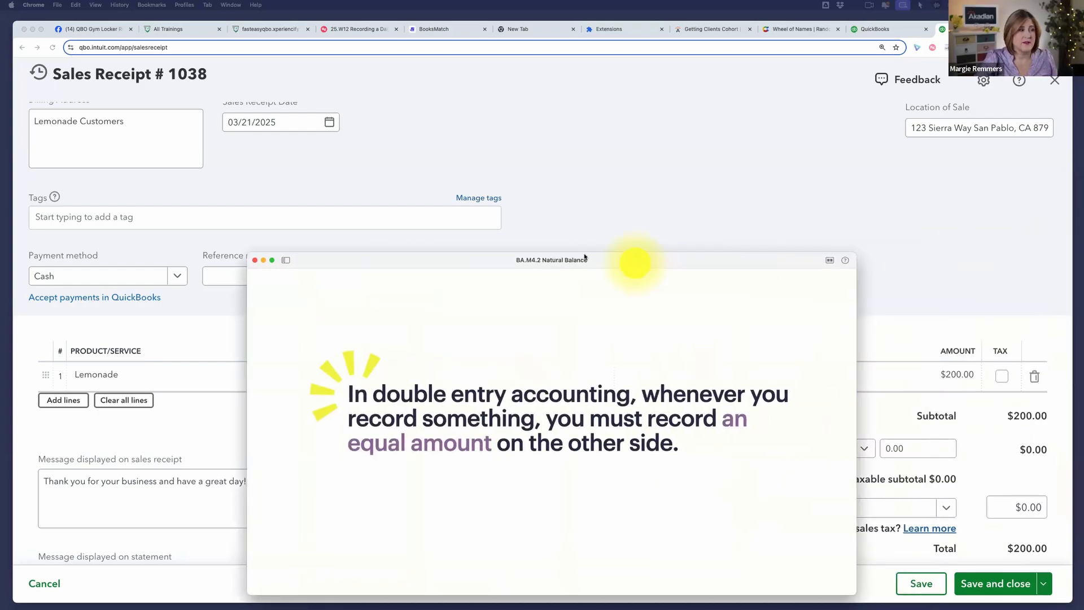
# - Enlarge the BA.M4.2 Natural Balance presentation in Keynote and show it full screen
pyautogui.moveTo(628, 261); pyautogui.dragTo(414, 48)
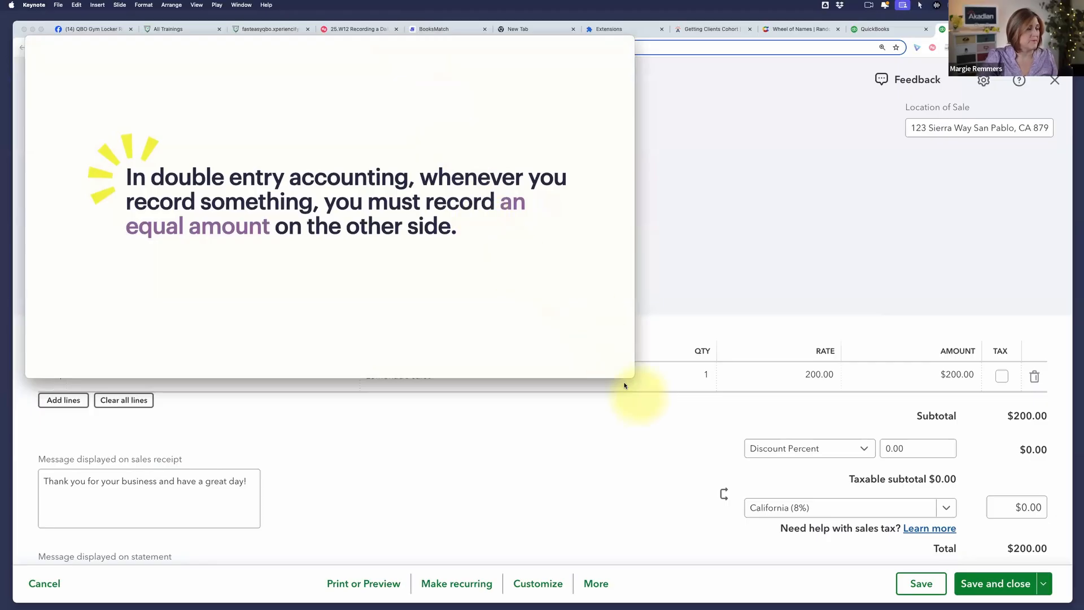
pyautogui.moveTo(630, 376); pyautogui.dragTo(1068, 477)
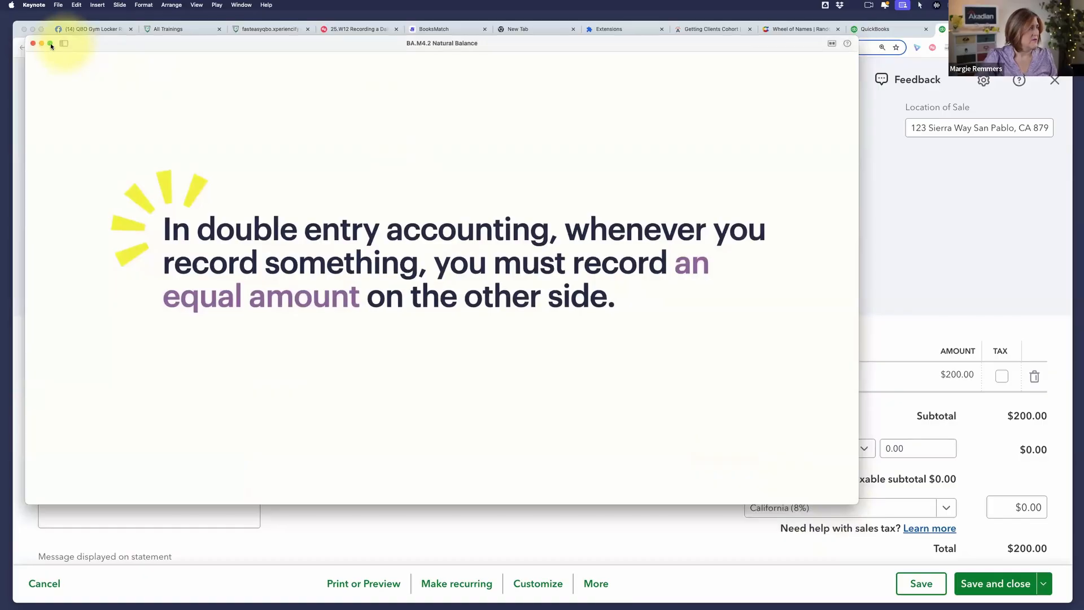
pyautogui.click(47, 42)
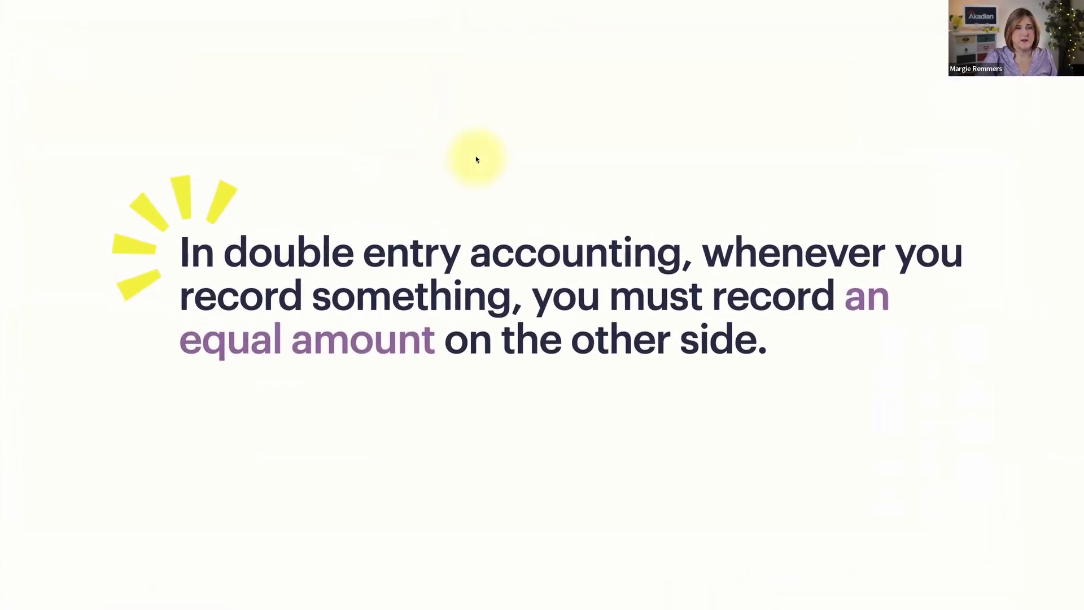
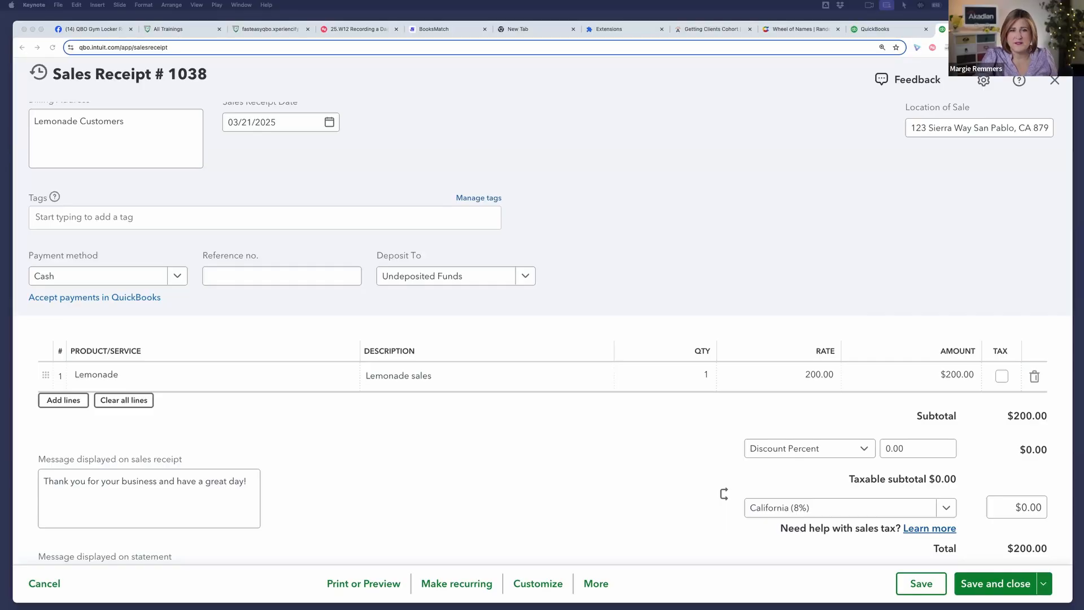
pyautogui.click(659, 182)
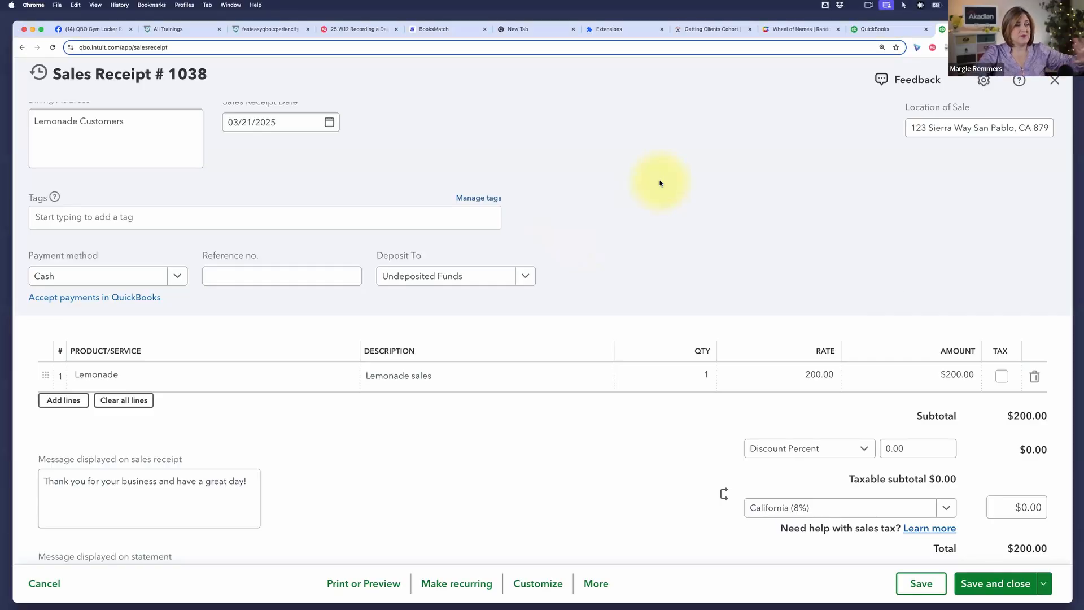
pyautogui.click(669, 377)
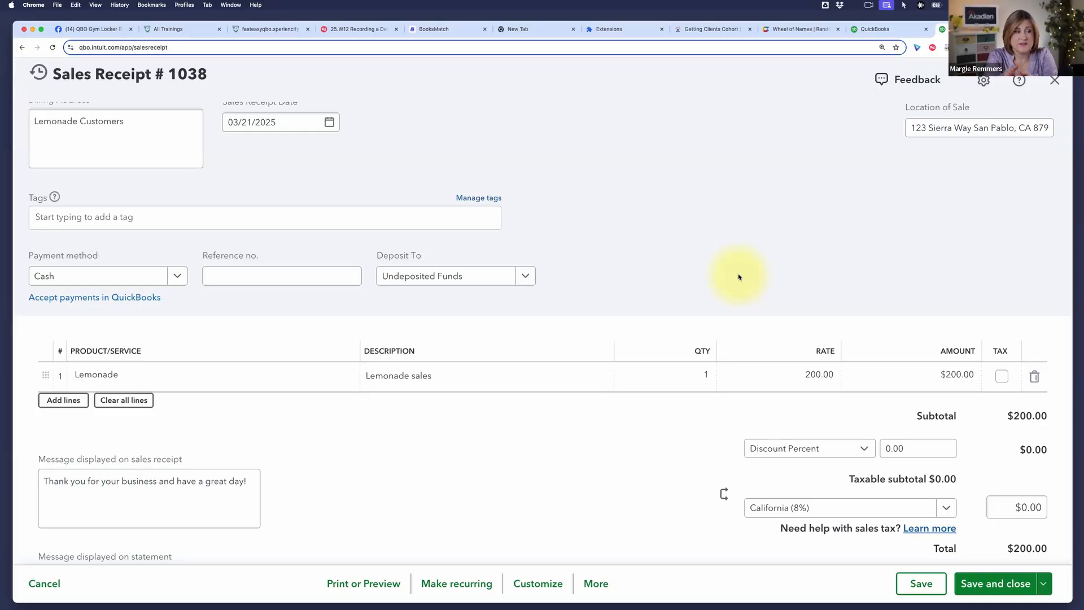
pyautogui.click(982, 374)
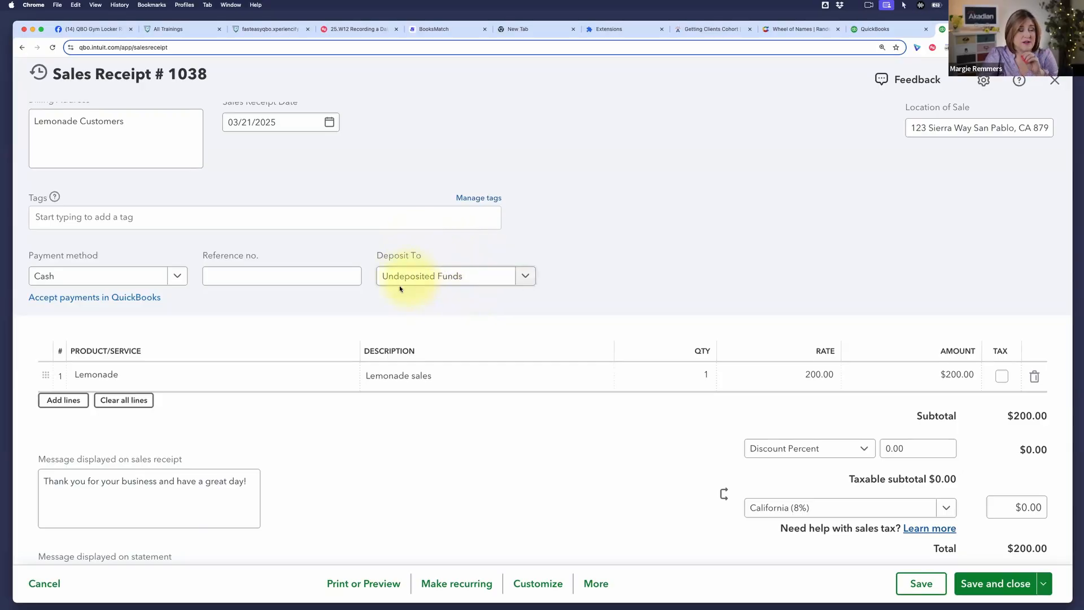
pyautogui.click(910, 372)
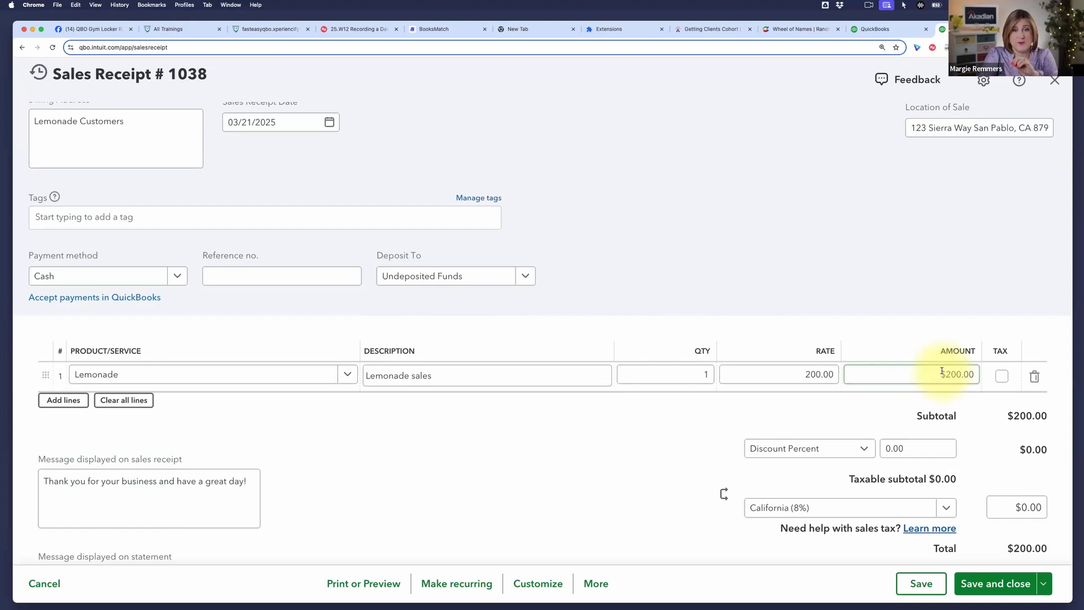
pyautogui.click(904, 320)
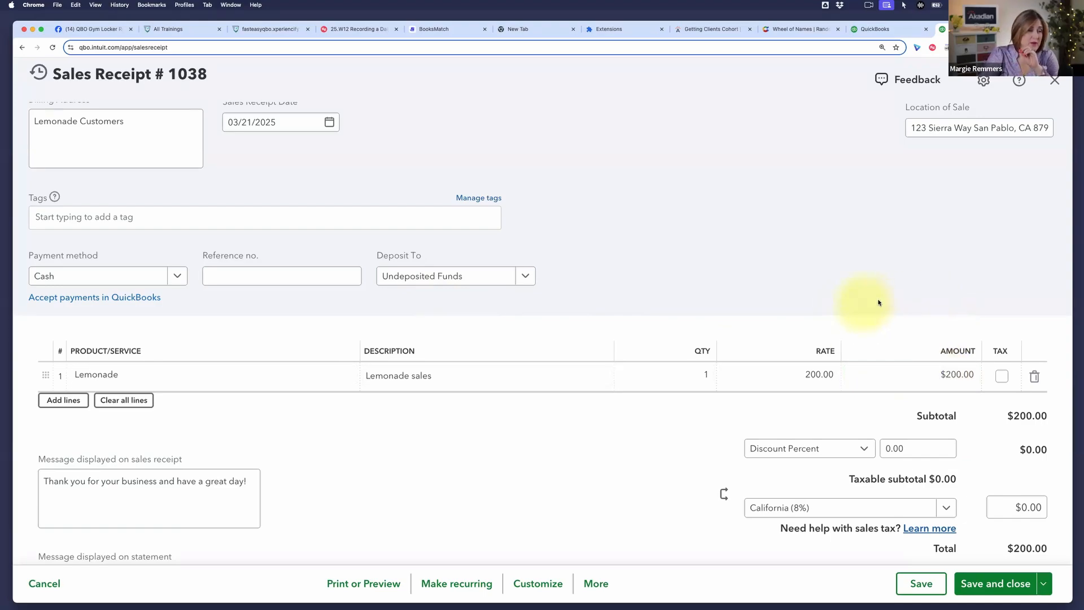
# - View the transaction journal of the lemonade sales receipt and return to the receipt from its sales receipt entry
pyautogui.click(596, 584)
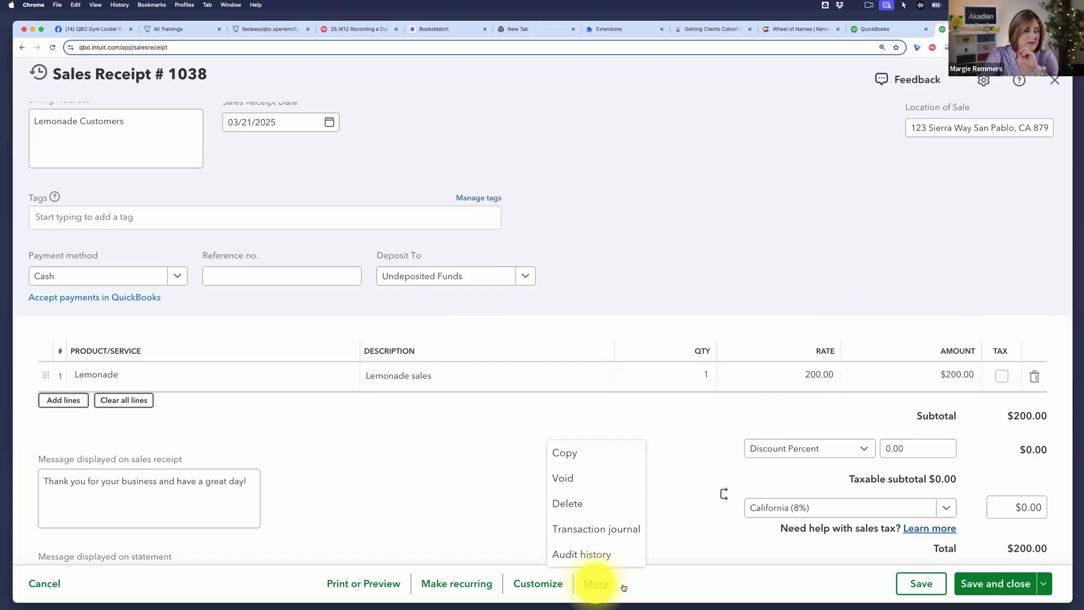
pyautogui.click(609, 529)
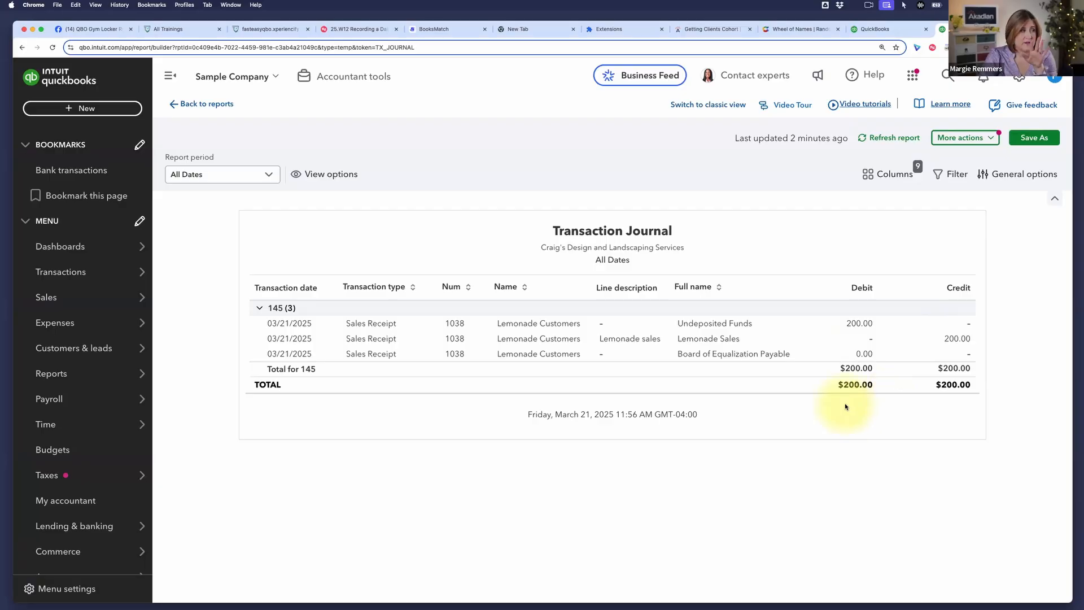
pyautogui.click(457, 326)
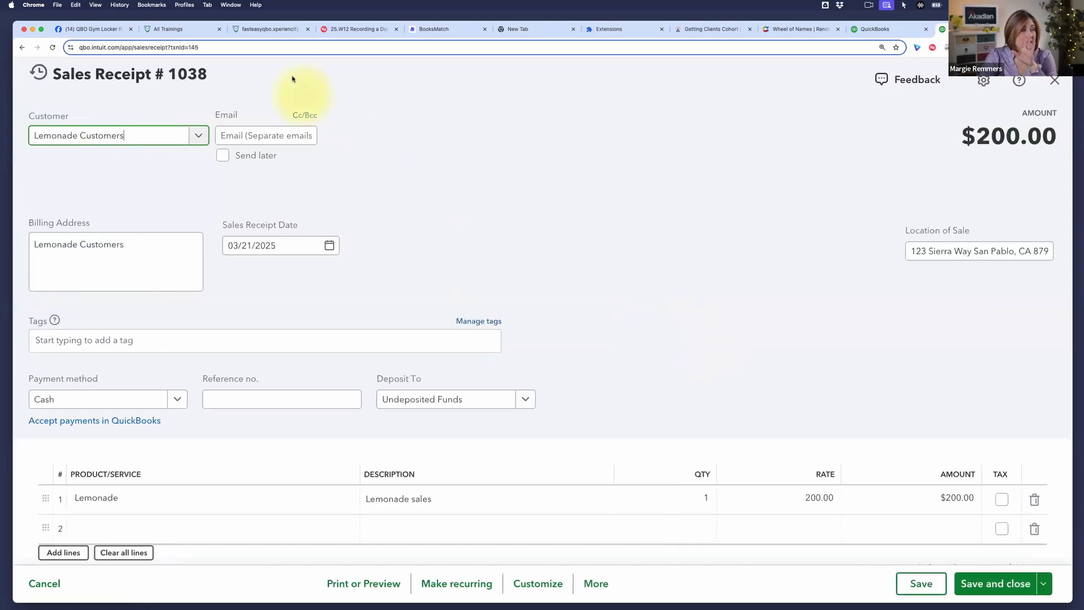
# - Check the scenario at the start of the 25.W12 Recording a Daily Sales Summary guide and return to the QuickBooks receipt
pyautogui.click(356, 29)
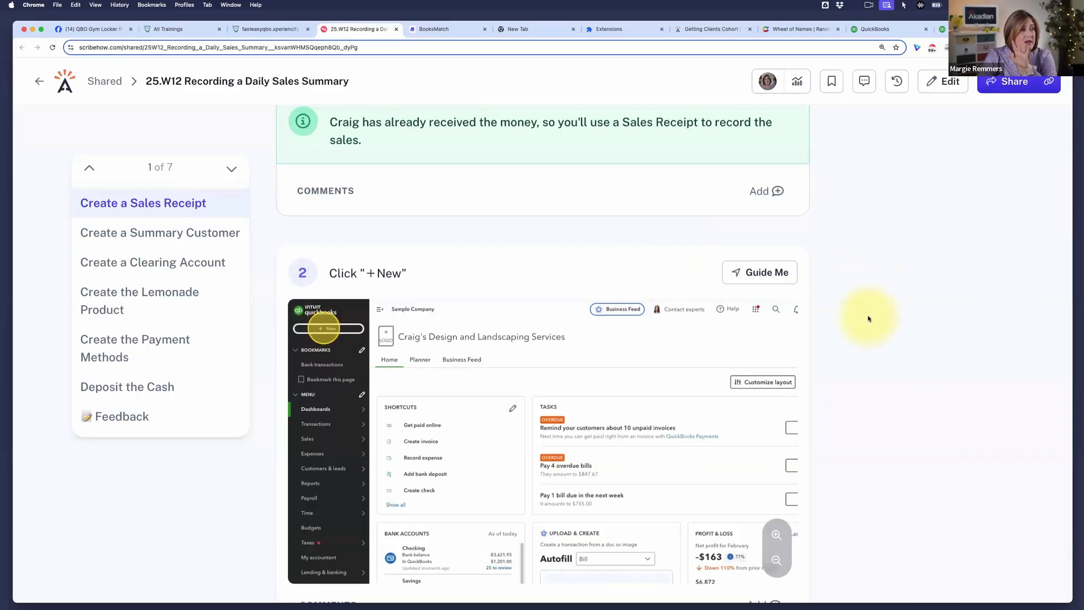
pyautogui.scroll(10, 868, 318)
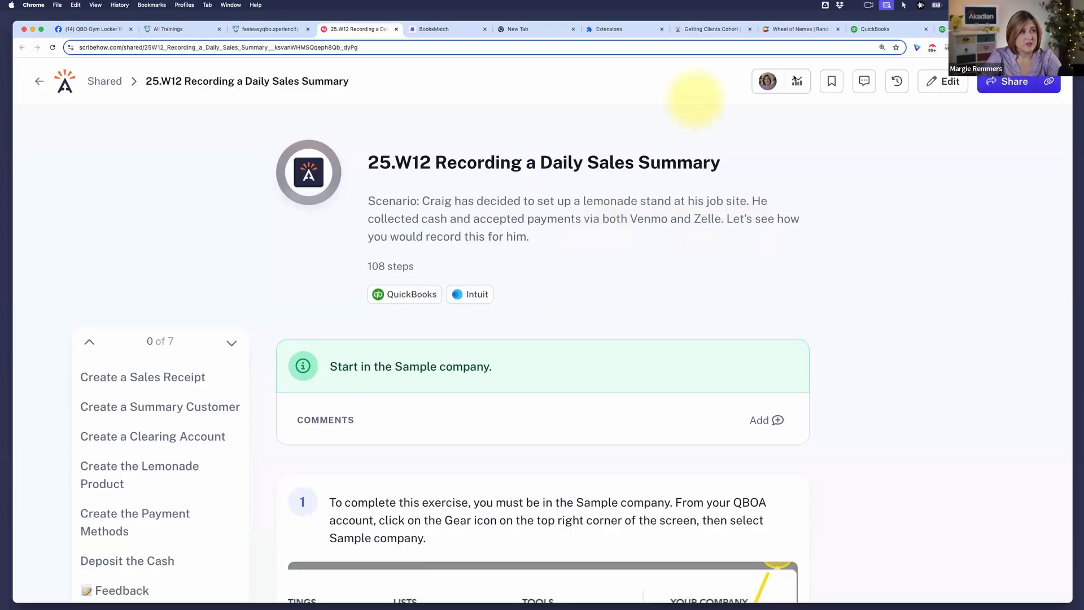
pyautogui.click(957, 29)
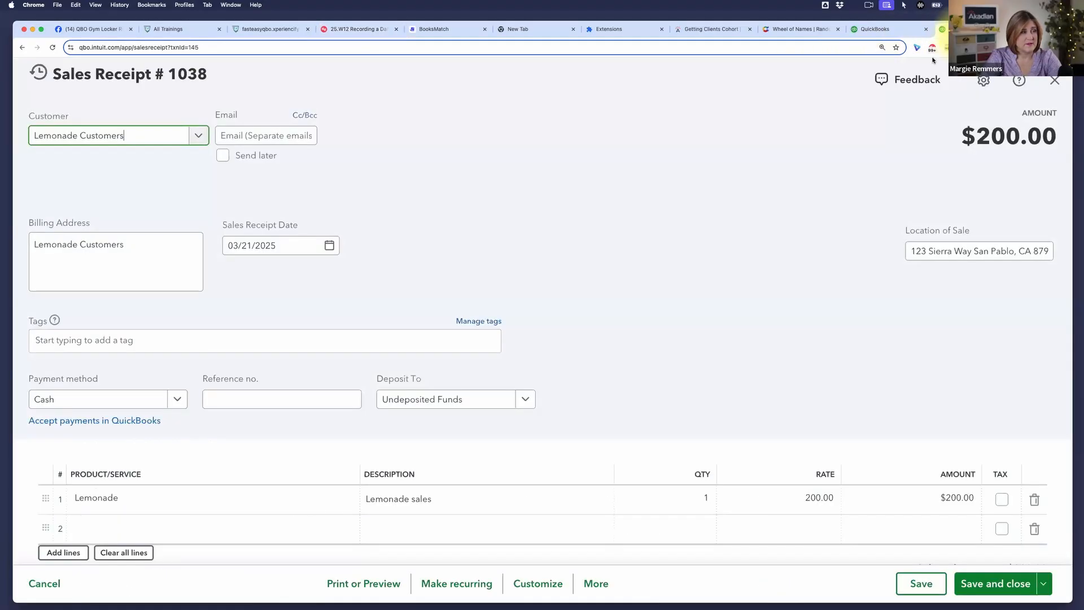
pyautogui.scroll(-3, 596, 304)
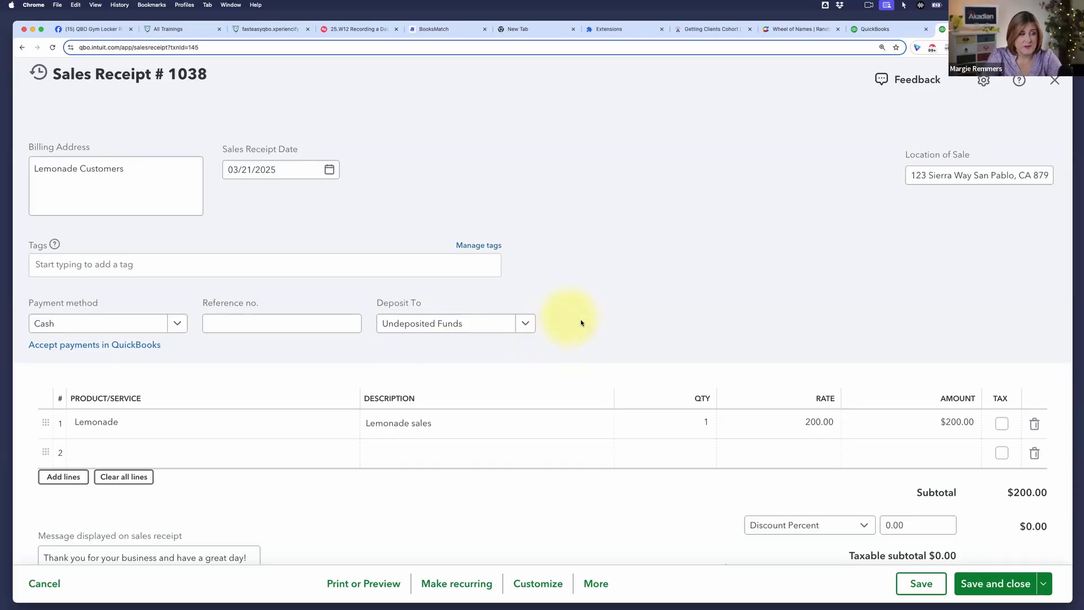
# - Clear the payment method on the lemonade sales receipt
pyautogui.click(175, 323)
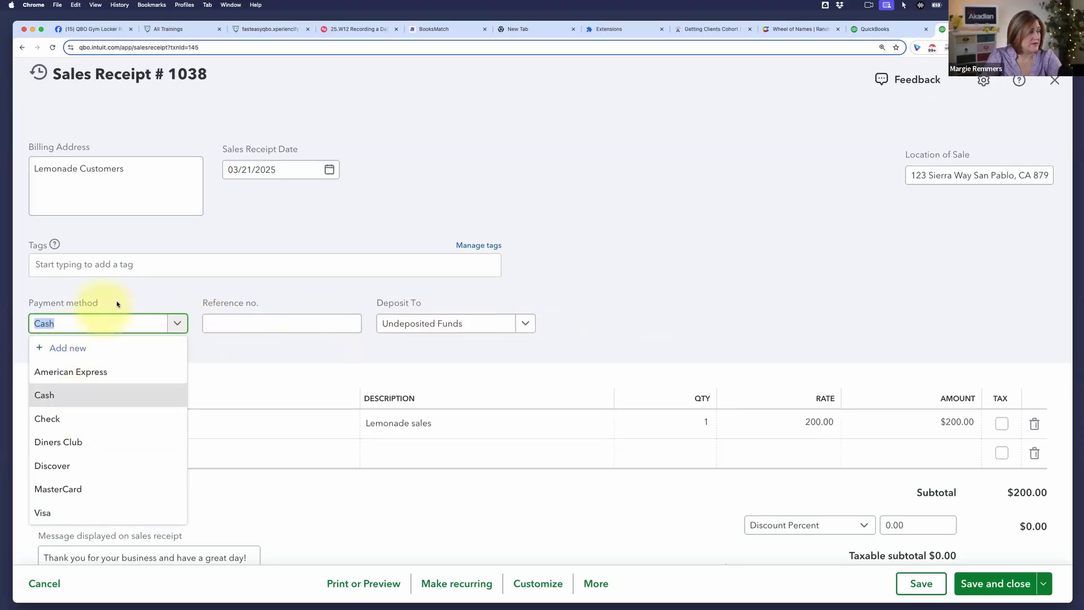
pyautogui.press('BackSpace')
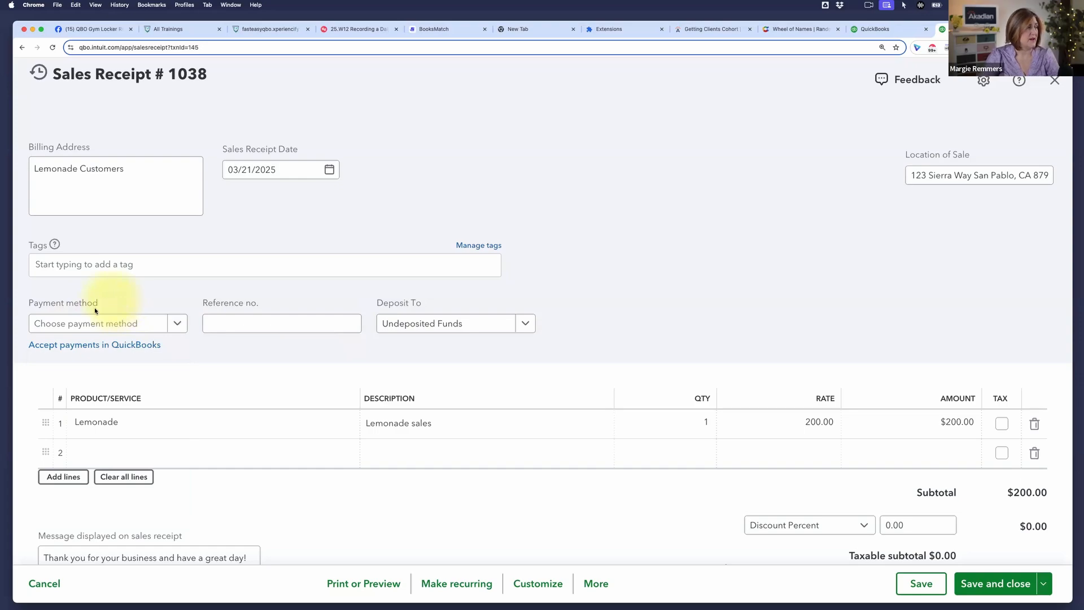
pyautogui.scroll(-1, 337, 334)
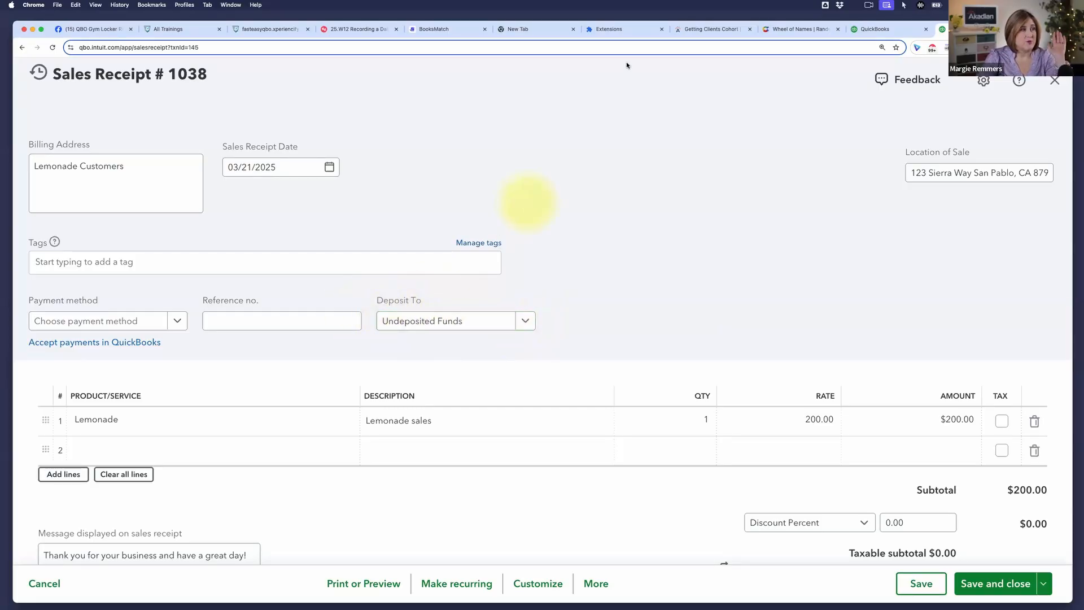
# - Start the guided walkthrough of the 25.W12 Recording a Daily Sales Summary guide from its step 2, beside QuickBooks
pyautogui.click(357, 27)
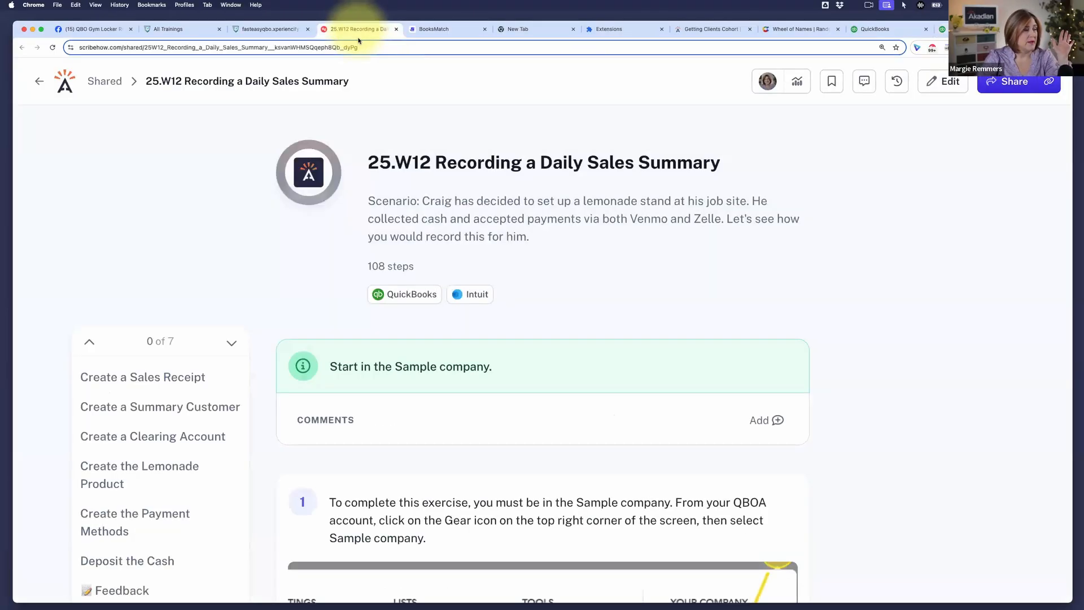
pyautogui.scroll(-10, 557, 361)
pyautogui.scroll(-10, 557, 358)
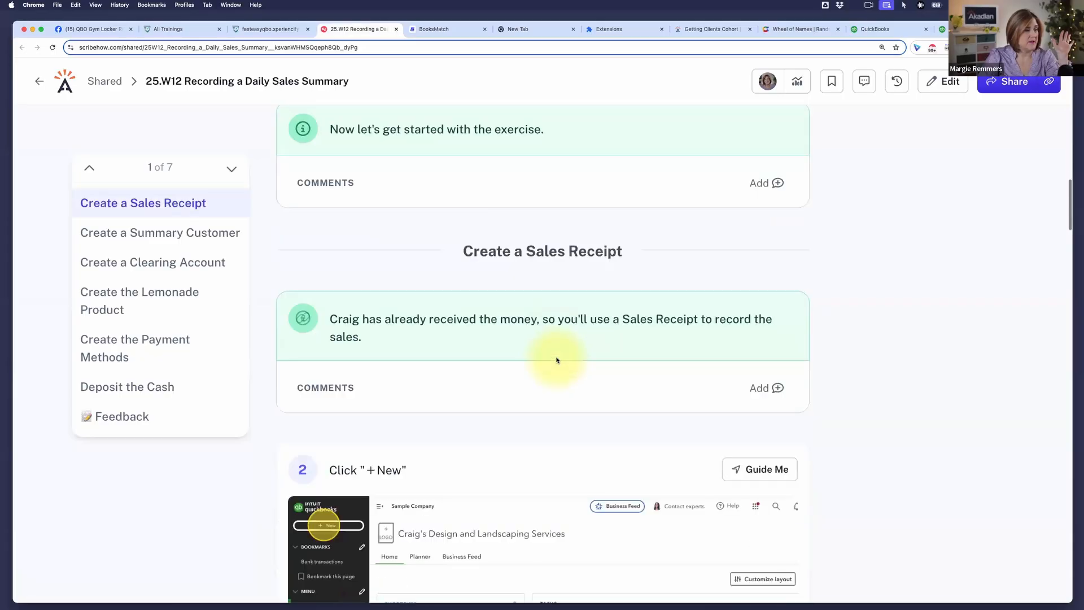
pyautogui.click(776, 275)
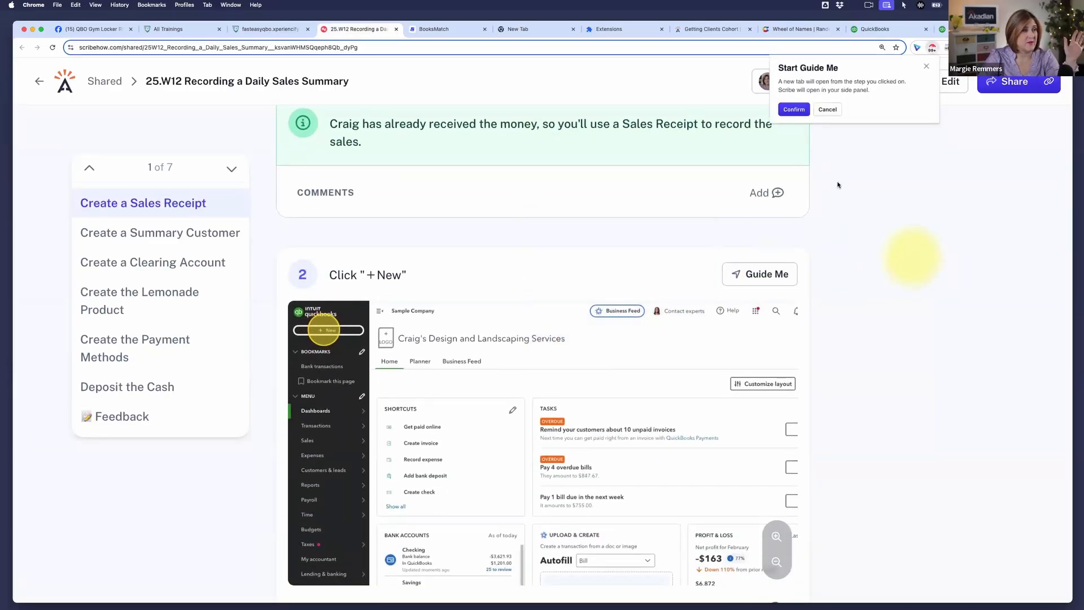
pyautogui.click(793, 109)
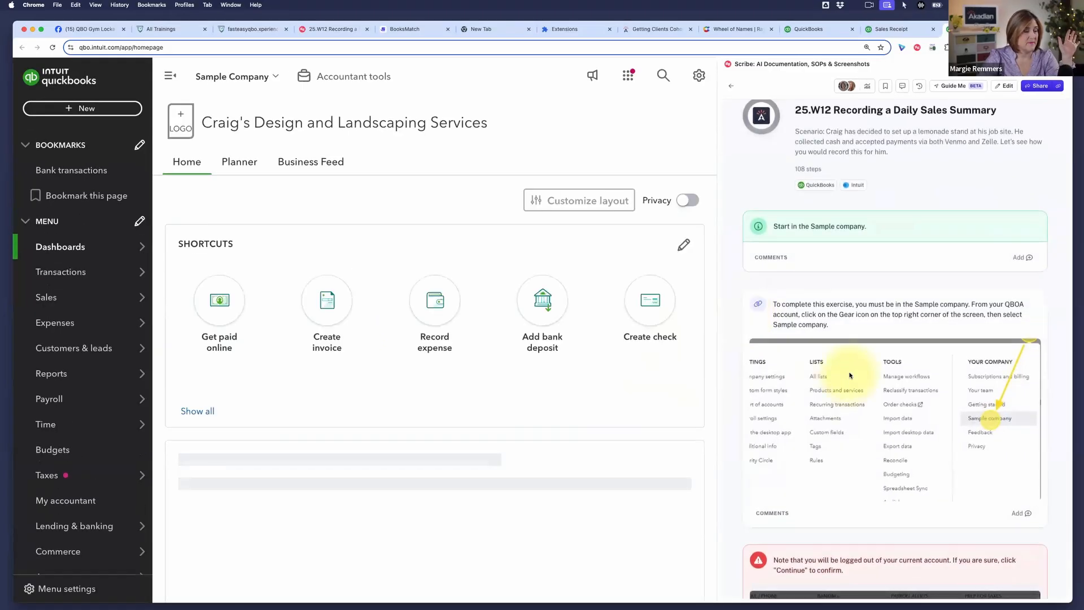
# - Find the Create a Clearing Account section in the side guide and return to the lemonade sales receipt
pyautogui.scroll(-15, 847, 375)
pyautogui.scroll(-6, 850, 375)
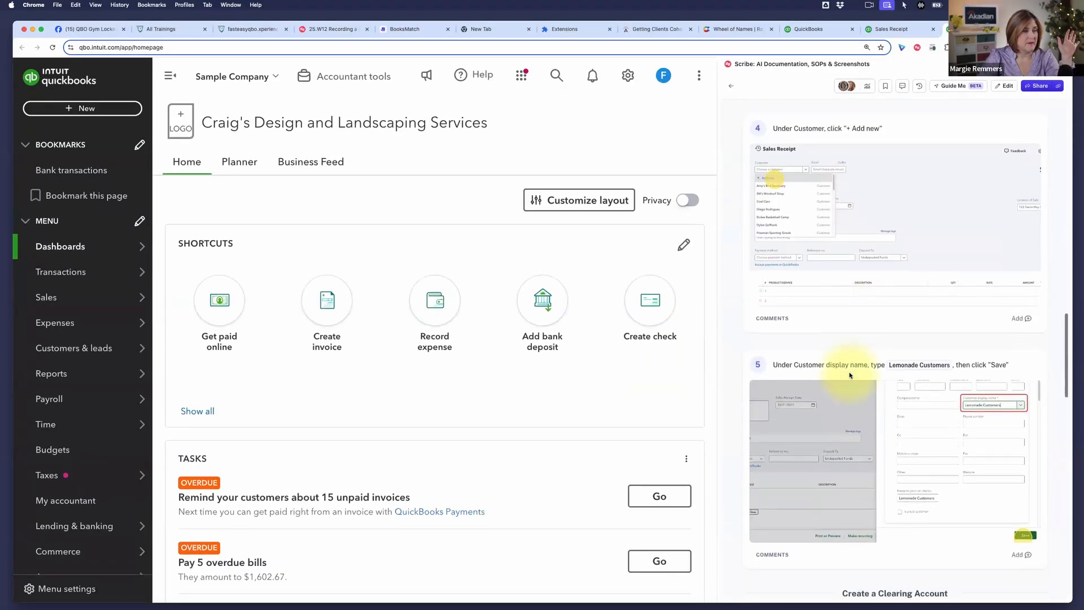
pyautogui.scroll(-2, 845, 264)
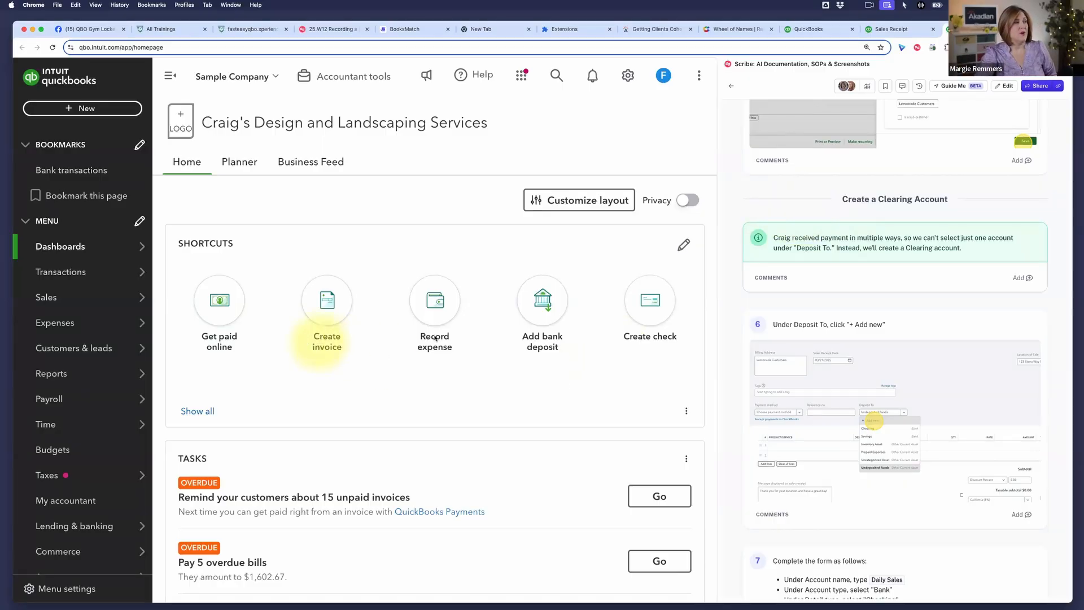
pyautogui.scroll(-6, 490, 395)
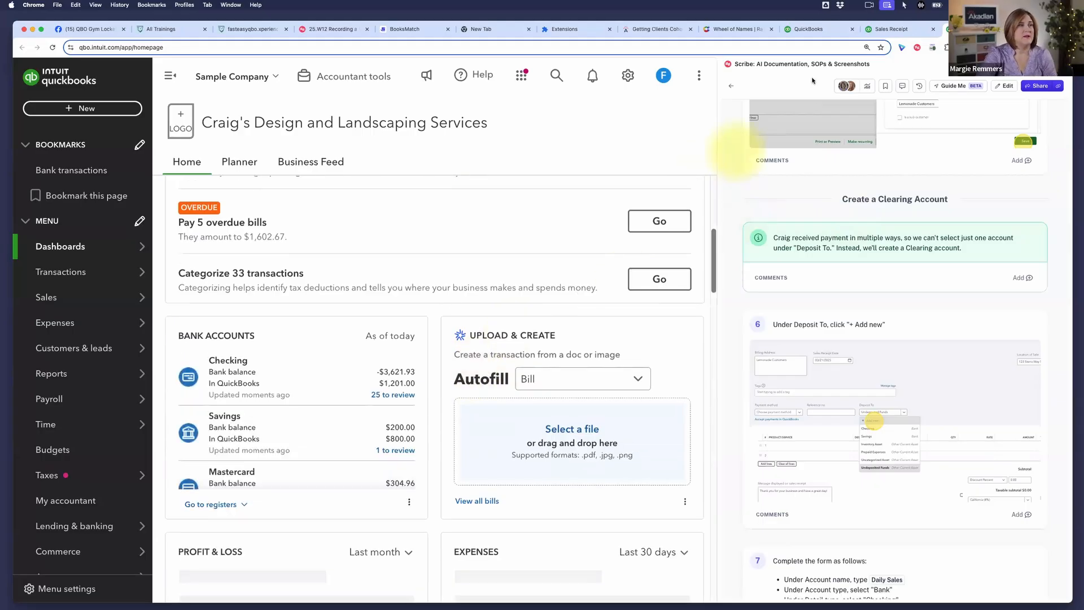
pyautogui.click(892, 29)
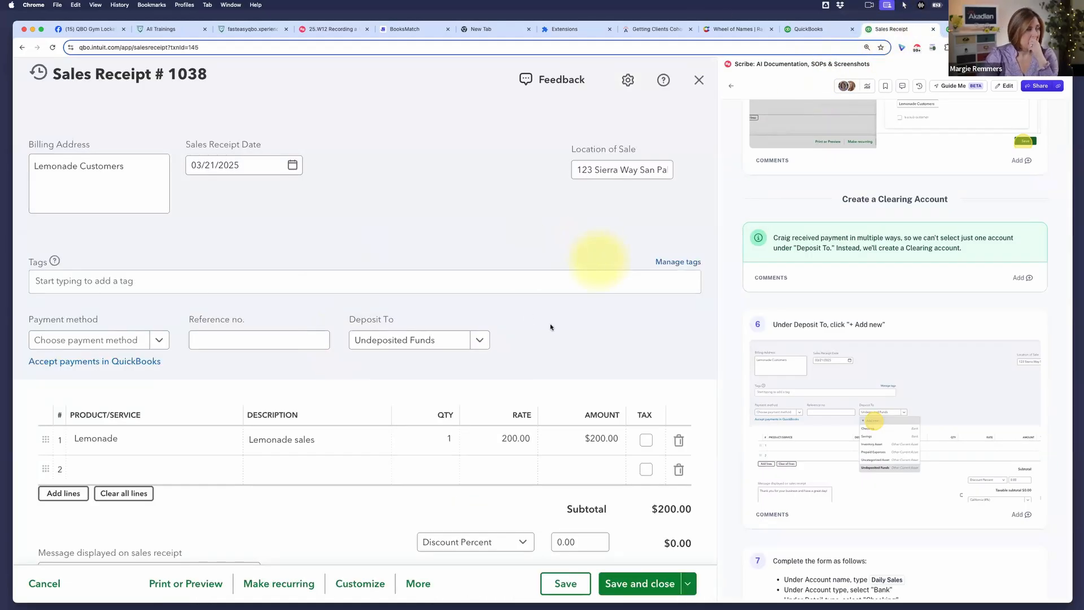
# - Add a new account for the receipt's Deposit To, following step 7 of the guide, and name it Daily Sales
pyautogui.scroll(-2, 619, 319)
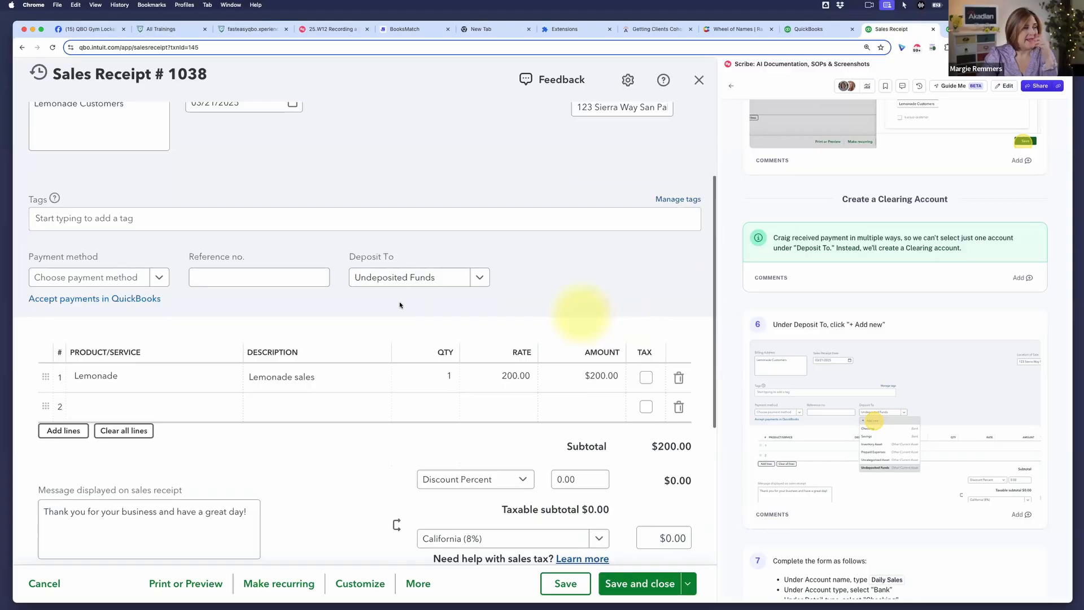
pyautogui.click(477, 280)
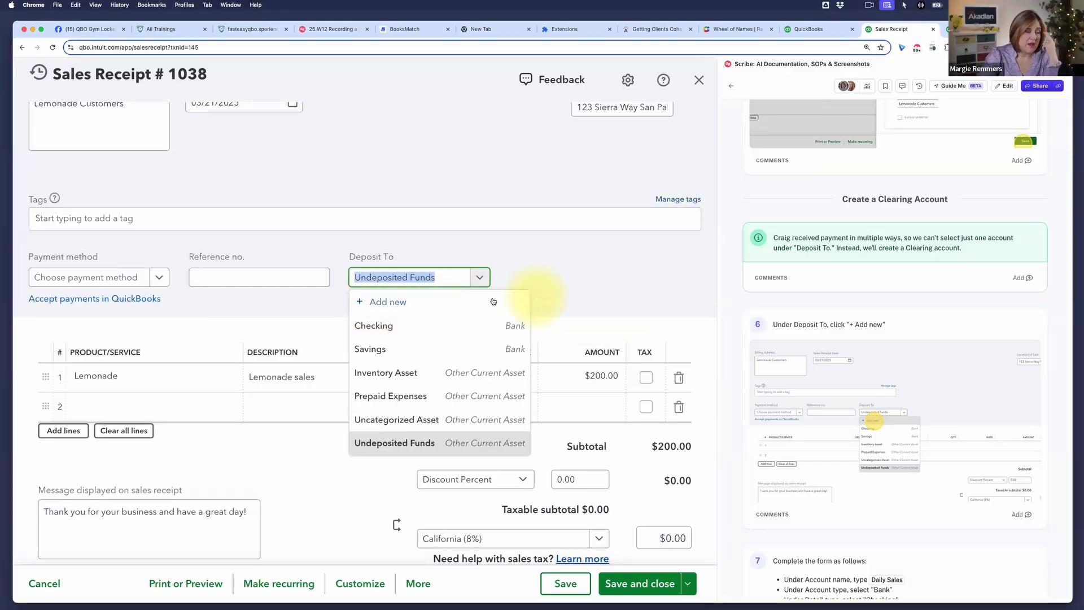
pyautogui.click(390, 305)
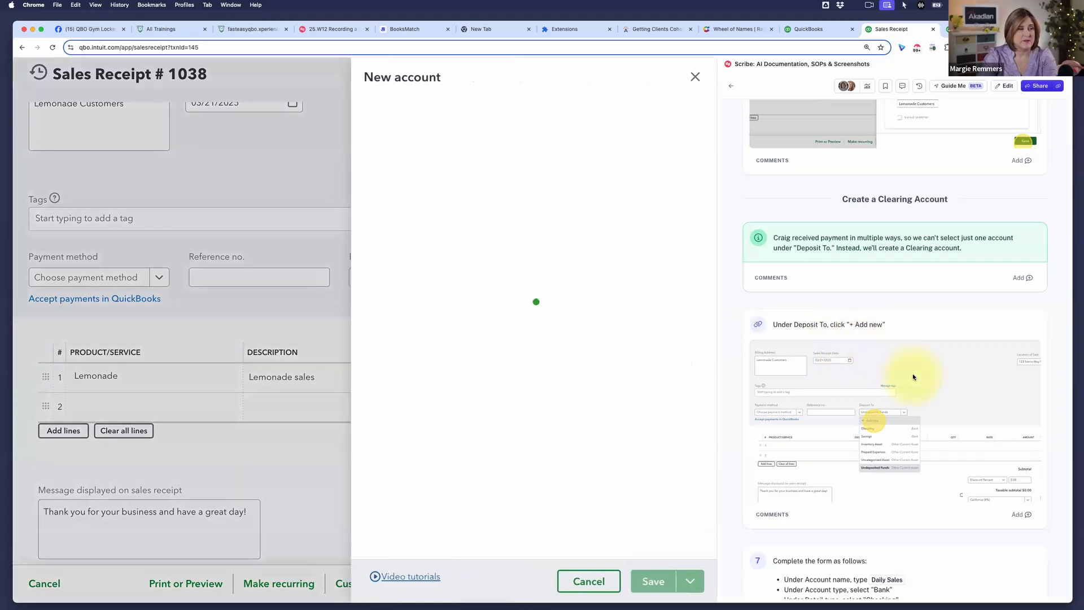
pyautogui.scroll(-3, 912, 375)
pyautogui.scroll(-5, 912, 374)
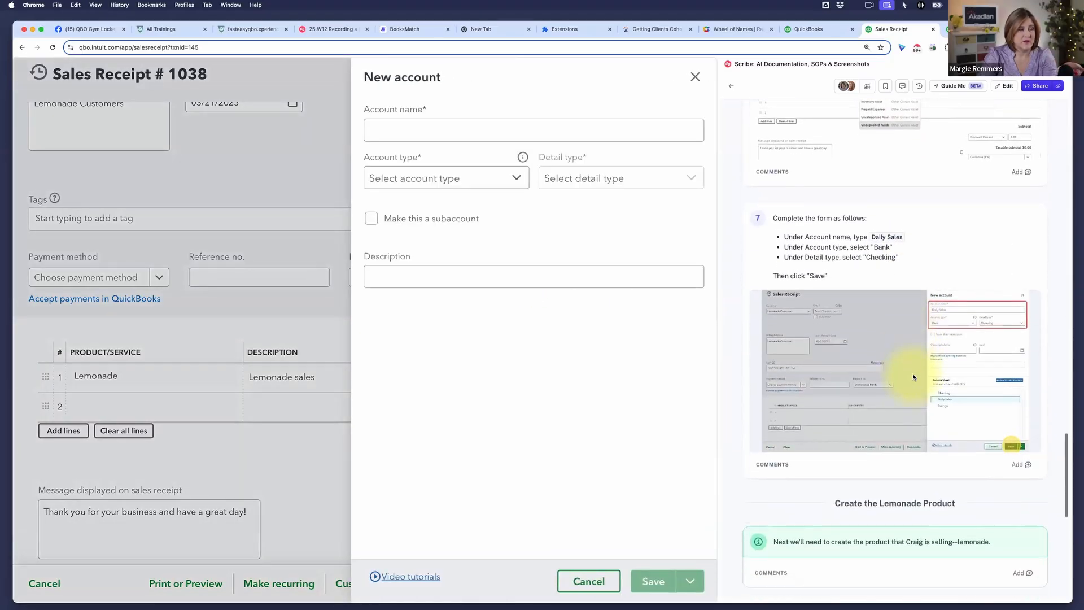
pyautogui.scroll(-1, 912, 374)
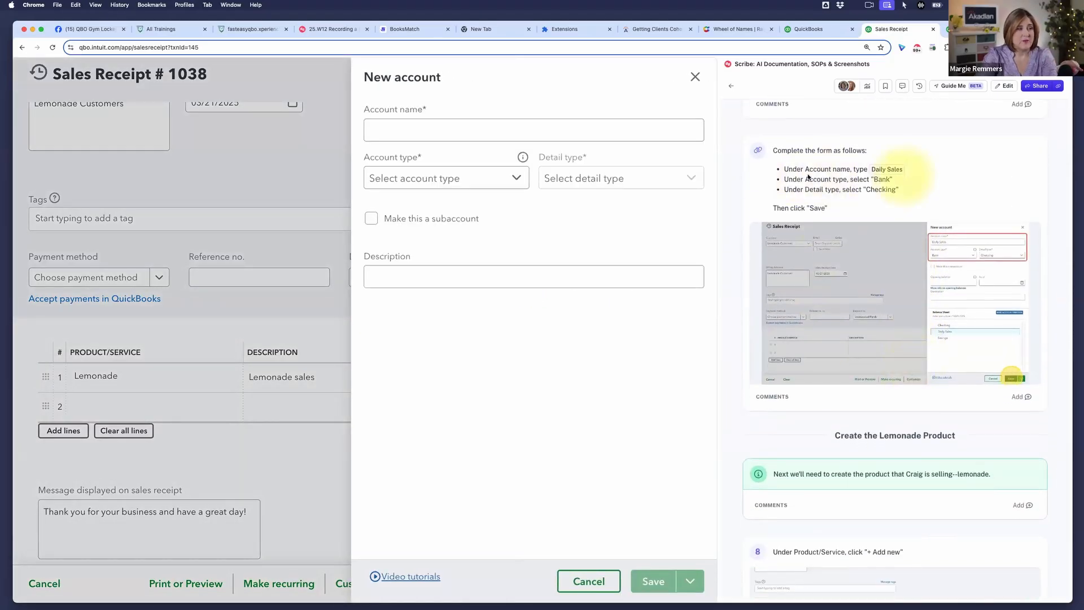
pyautogui.click(399, 129)
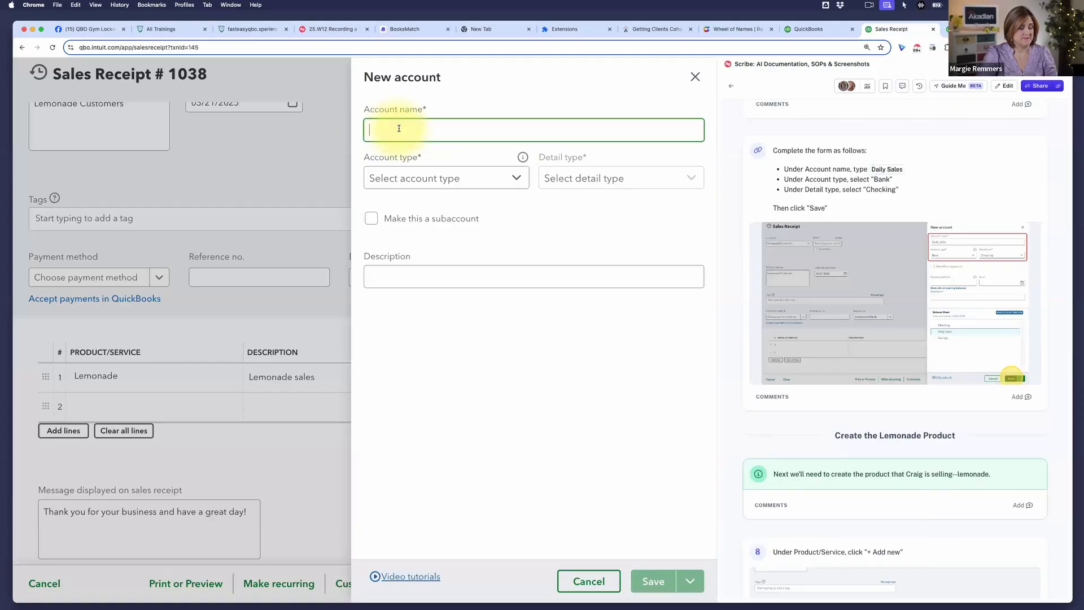
pyautogui.write('Daily Sal')
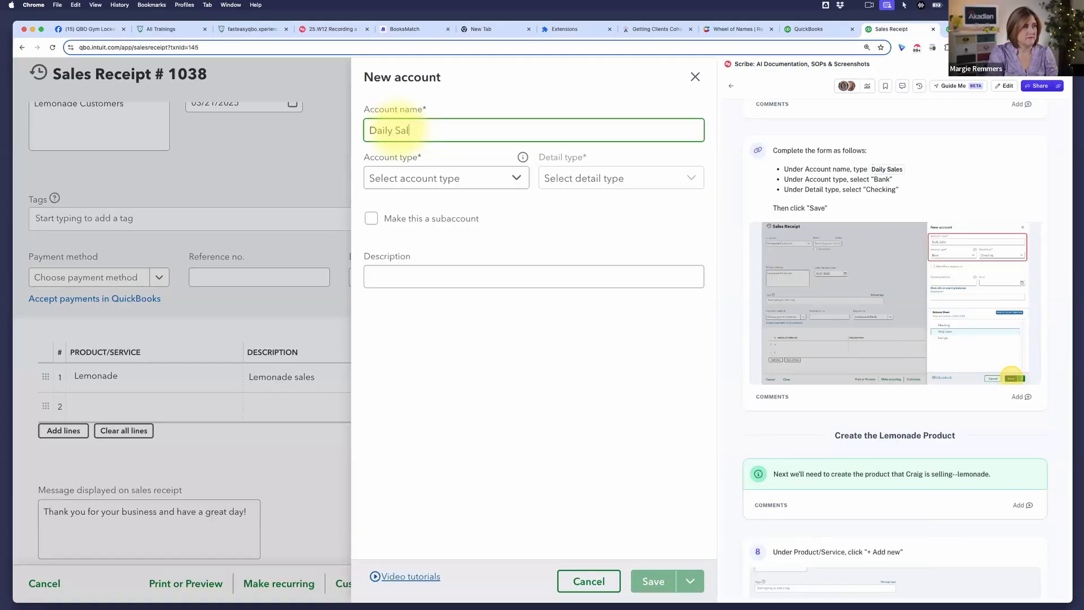
pyautogui.write('es')
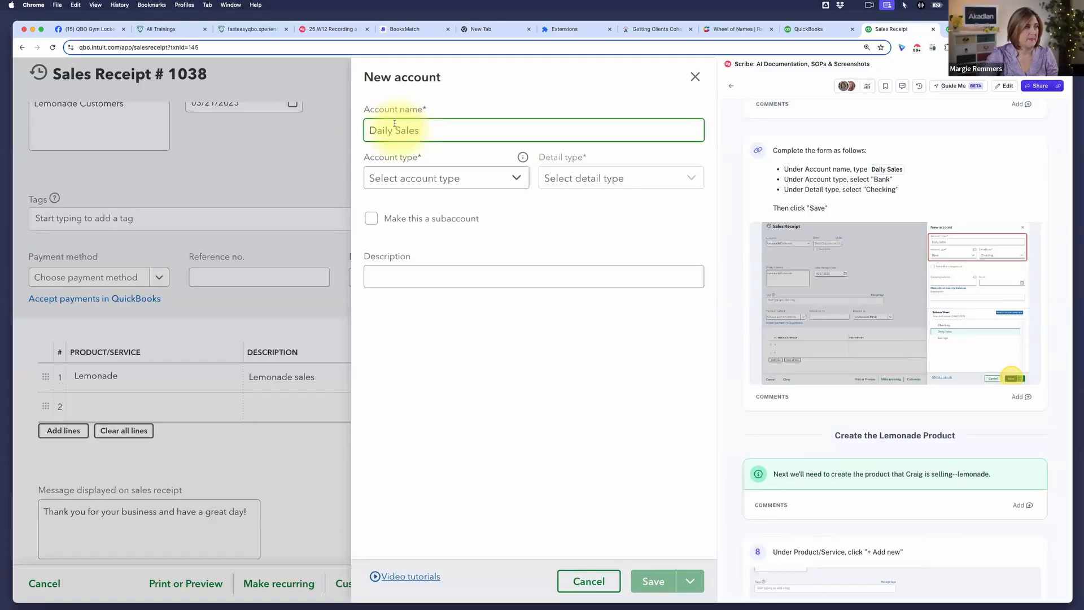
# - Set the new account's type to Bank and its detail type to Checking, and save the account
pyautogui.click(516, 177)
pyautogui.click(426, 205)
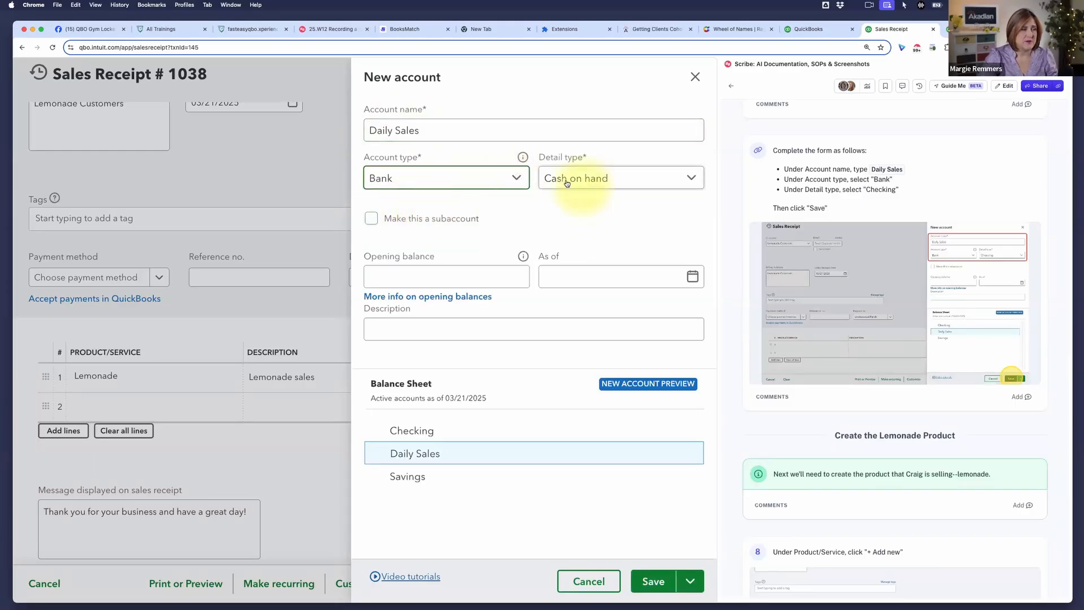
pyautogui.click(573, 179)
pyautogui.click(602, 231)
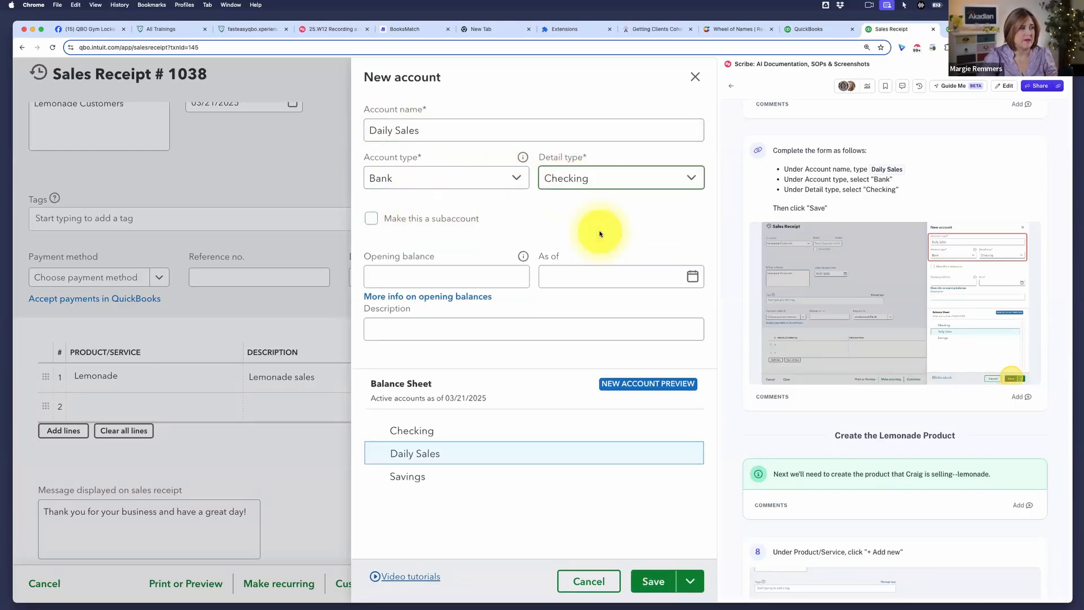
pyautogui.click(654, 581)
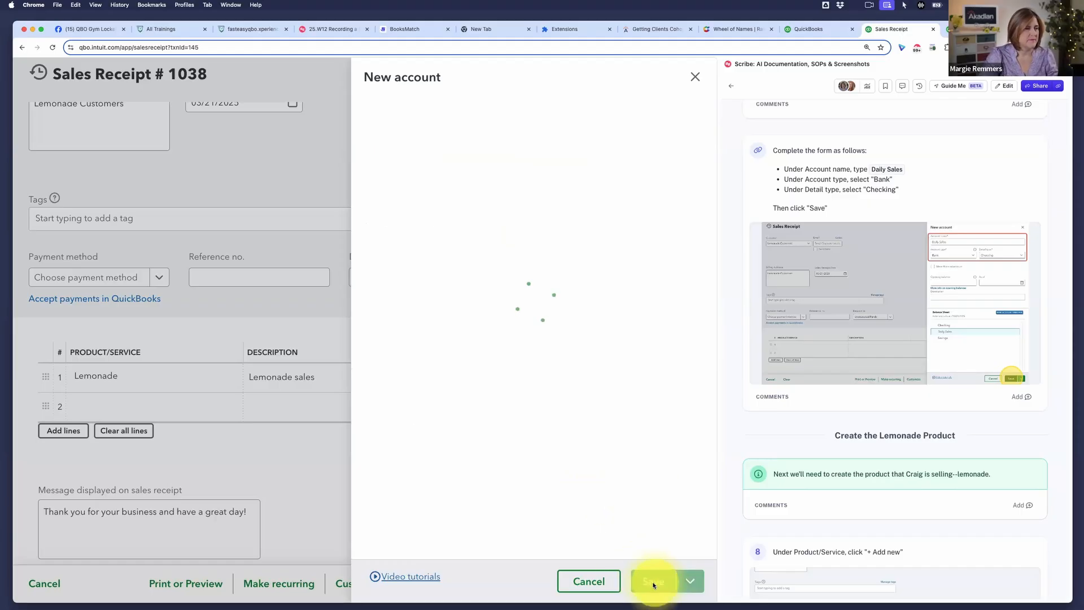
# - Find the guide's Create the Lemonade Product section and start a new Service item on line 2 of the receipt
pyautogui.scroll(-5, 913, 434)
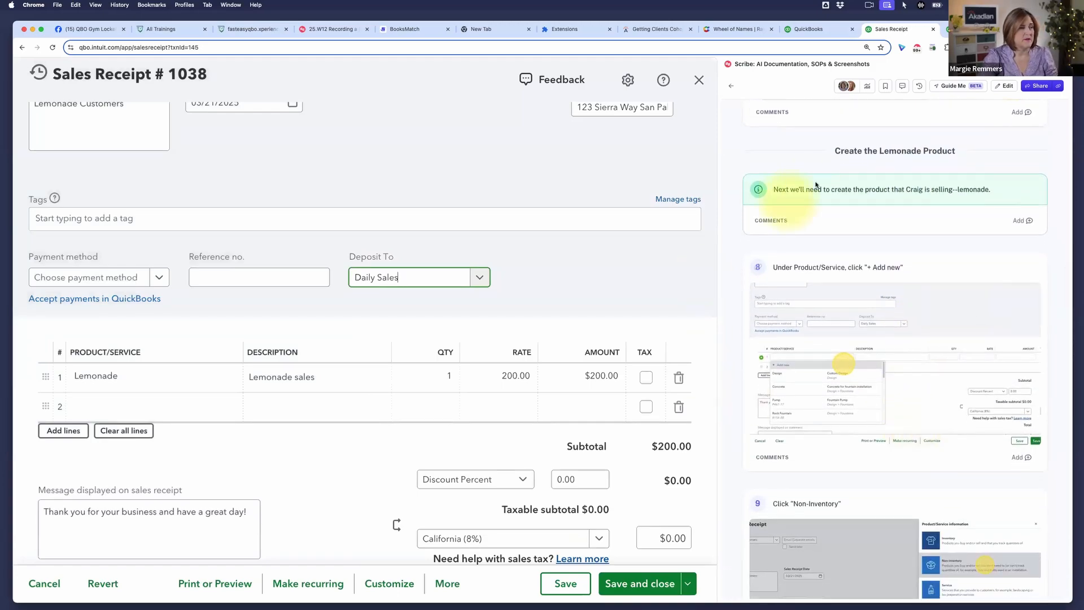
pyautogui.scroll(-1, 816, 184)
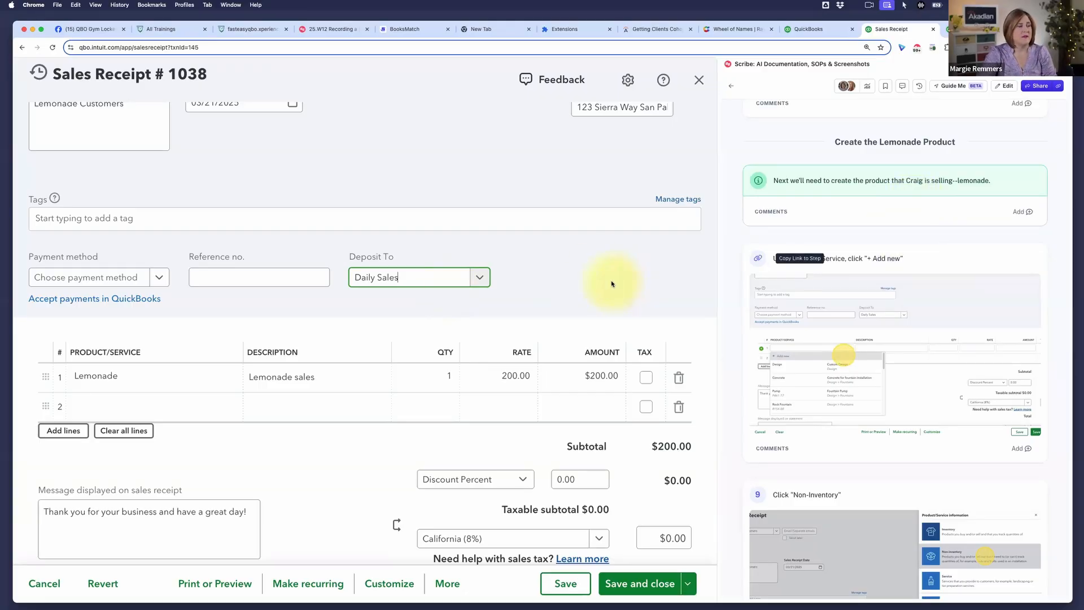
pyautogui.click(183, 406)
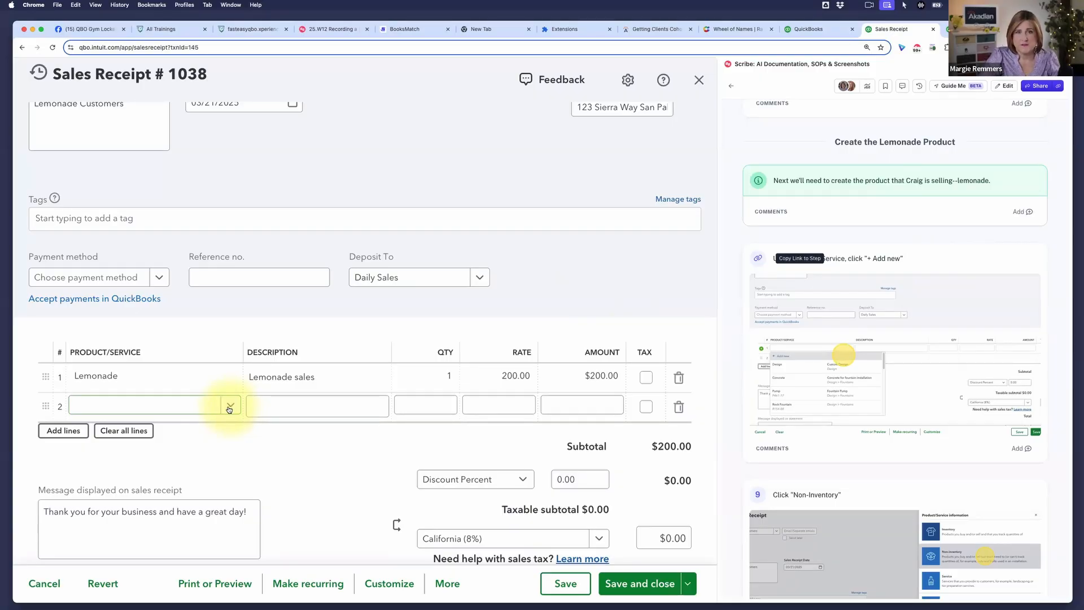
pyautogui.scroll(1, 230, 409)
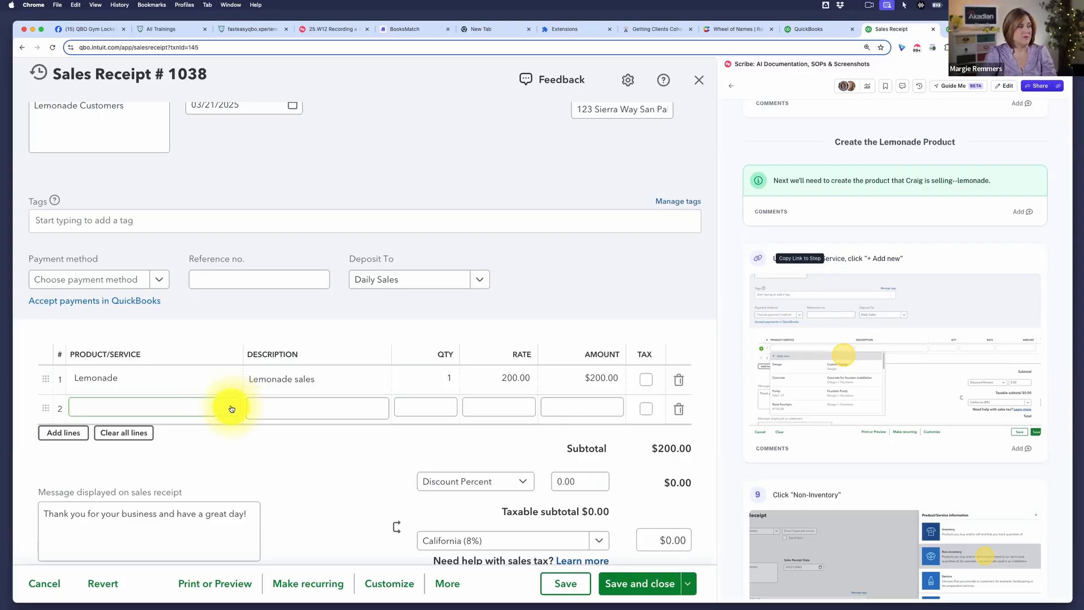
pyautogui.click(231, 409)
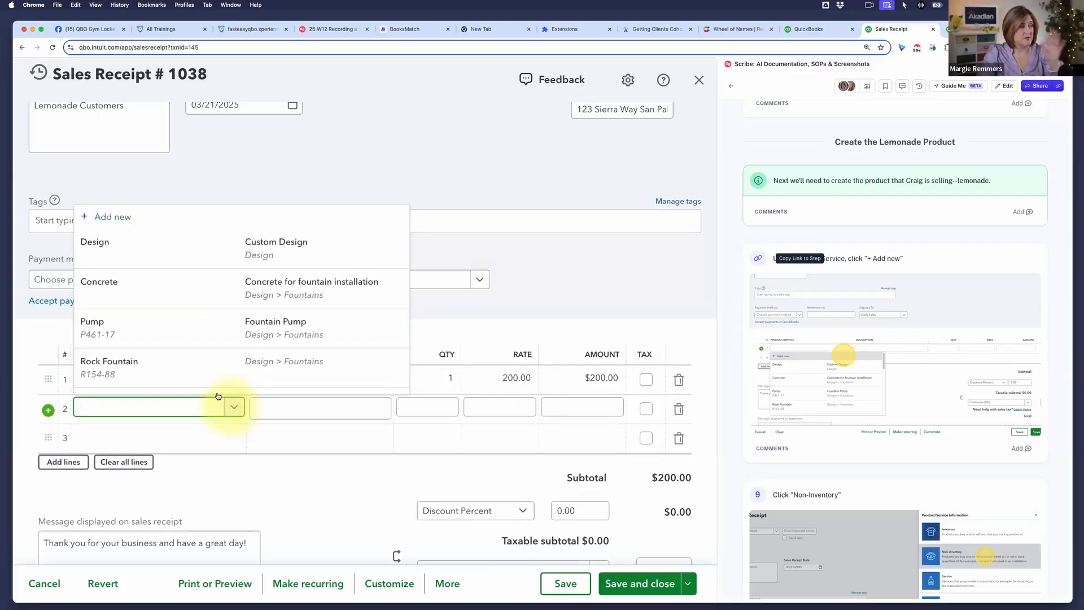
pyautogui.click(112, 218)
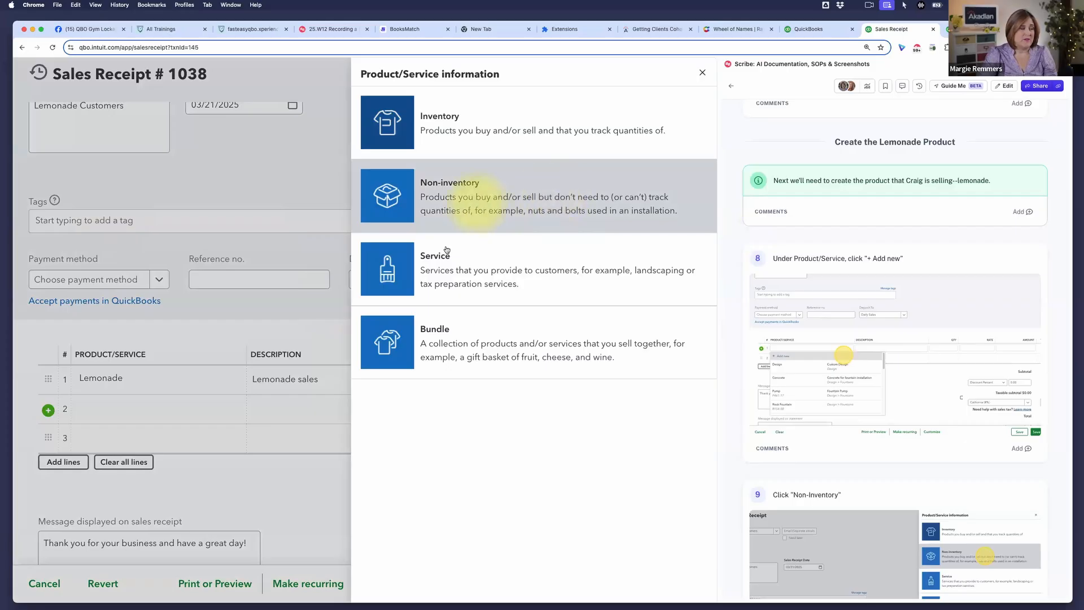
pyautogui.click(516, 262)
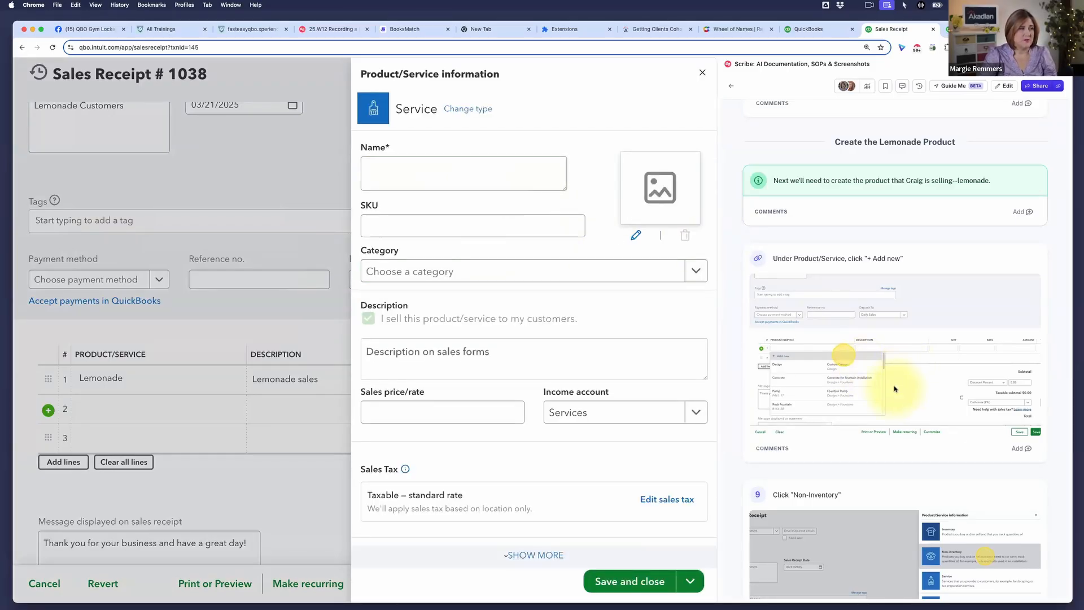
# - Examine the guide's steps for creating the lemonade product and its income account
pyautogui.scroll(-20, 874, 391)
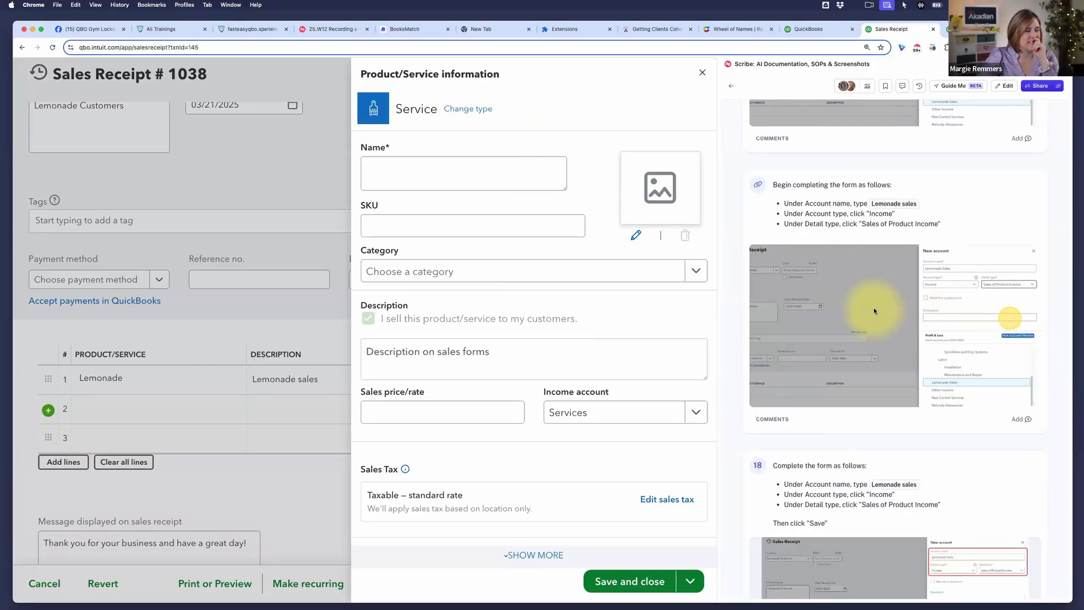
pyautogui.scroll(-4, 874, 310)
pyautogui.scroll(-4, 873, 310)
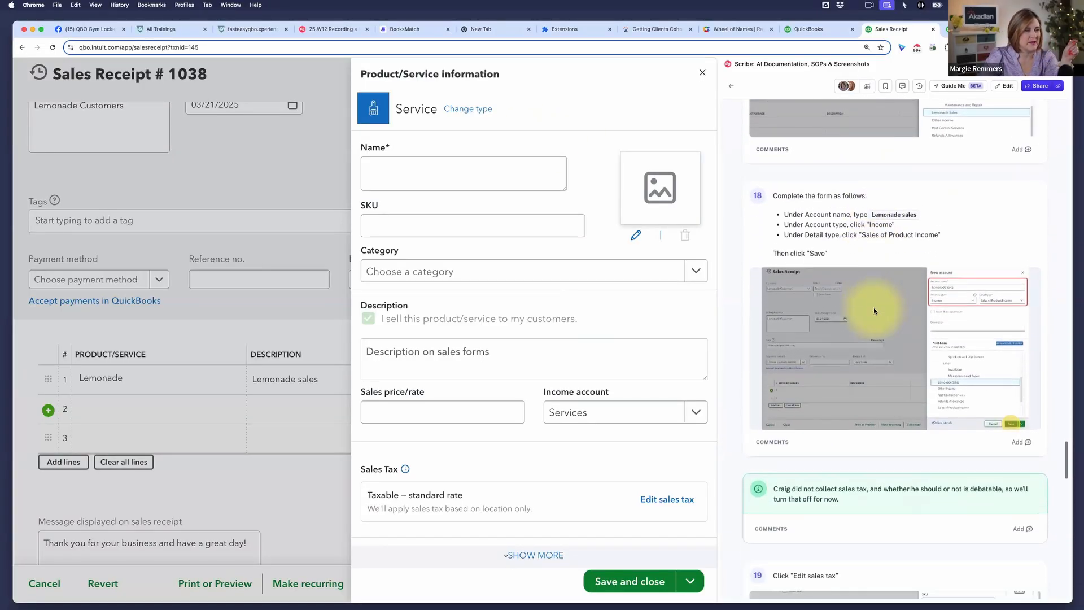
pyautogui.scroll(15, 873, 310)
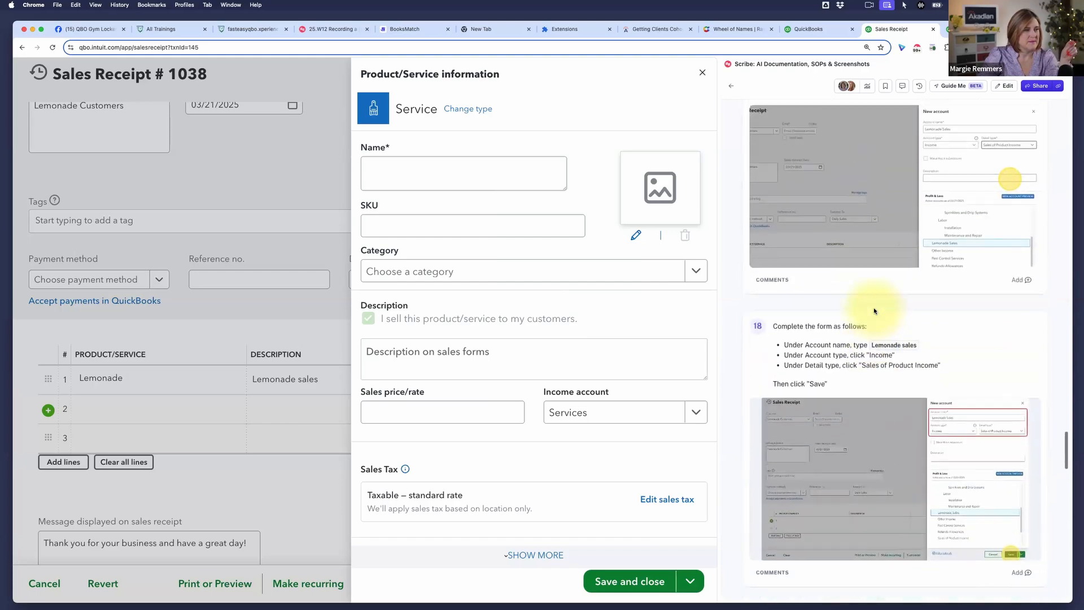
pyautogui.scroll(7, 874, 310)
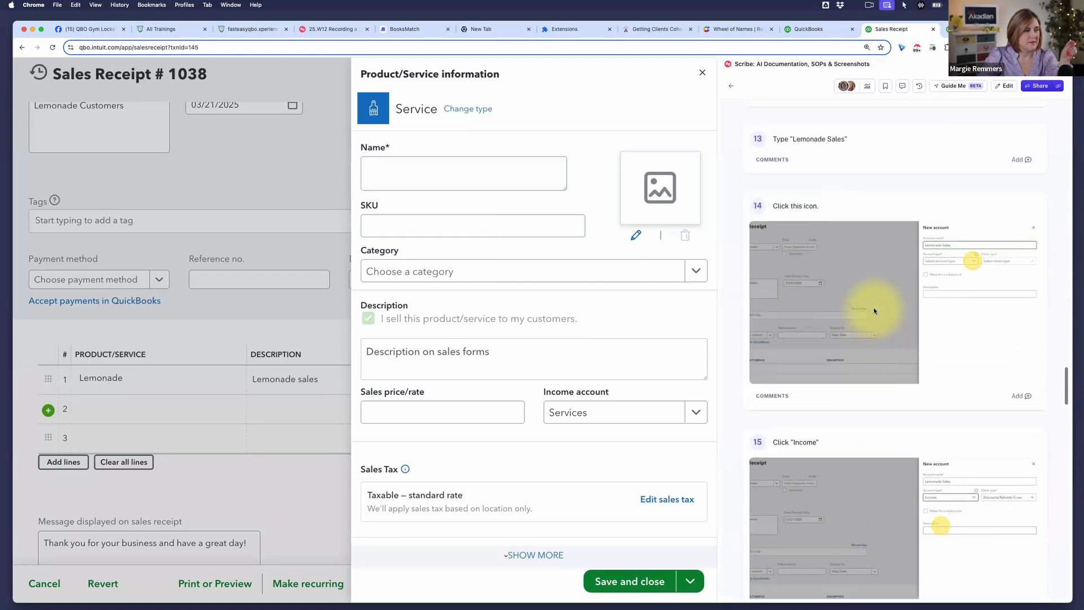
pyautogui.scroll(10, 874, 312)
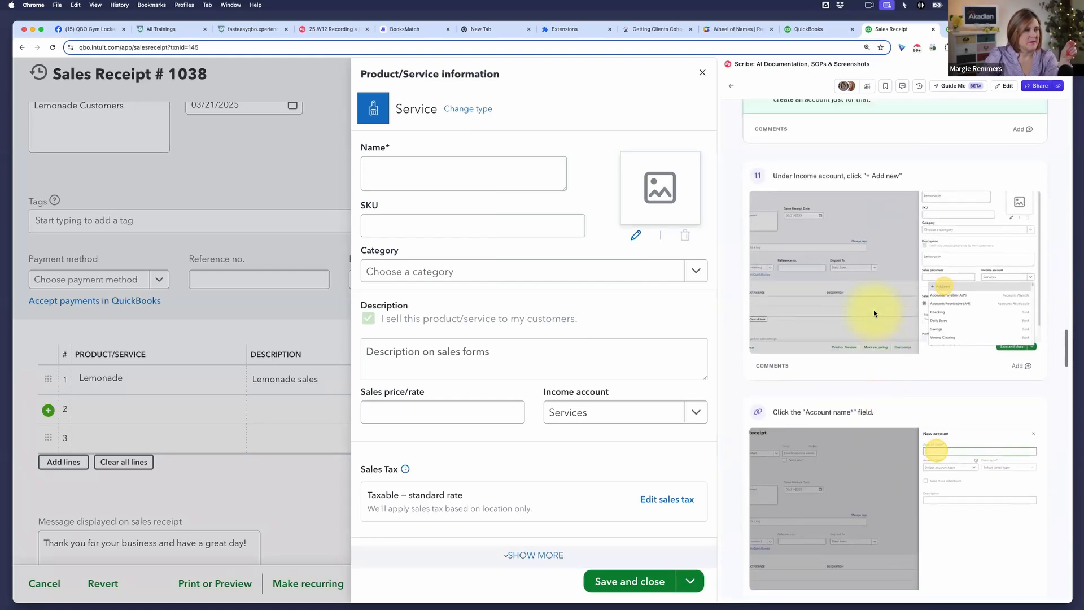
pyautogui.scroll(-15, 873, 319)
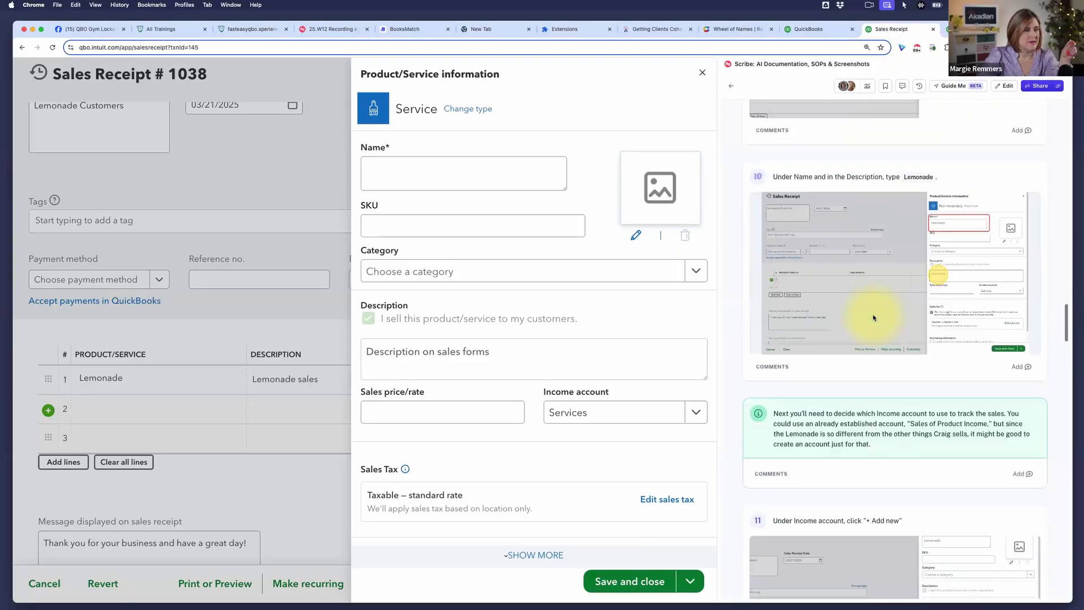
# - Find the guide's Create the Payment Methods section and, following step 25, name the new Service item Cash (-)
pyautogui.scroll(-10, 874, 317)
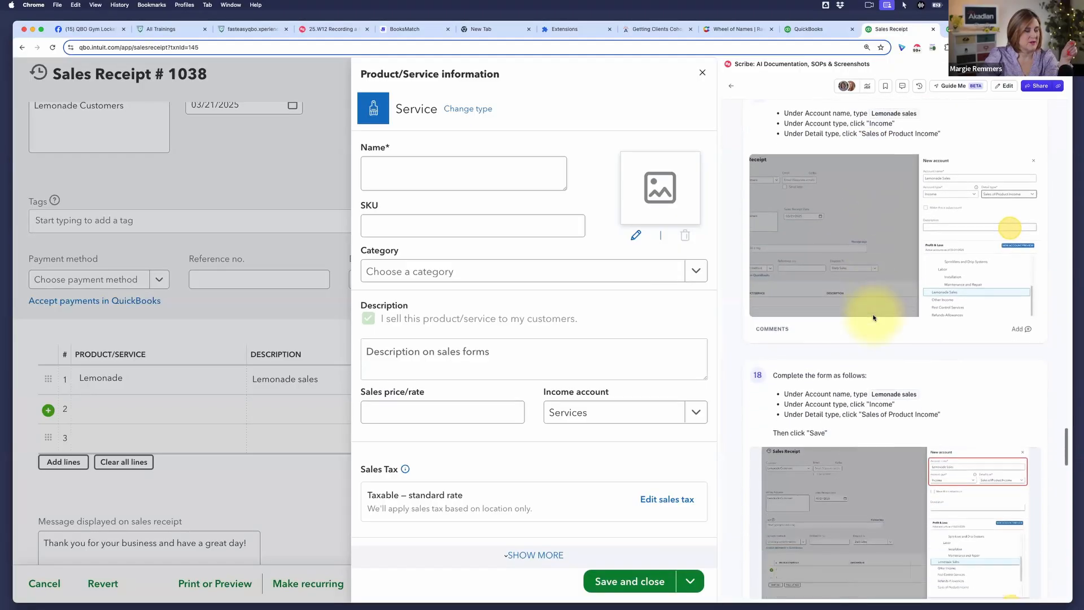
pyautogui.scroll(-10, 873, 317)
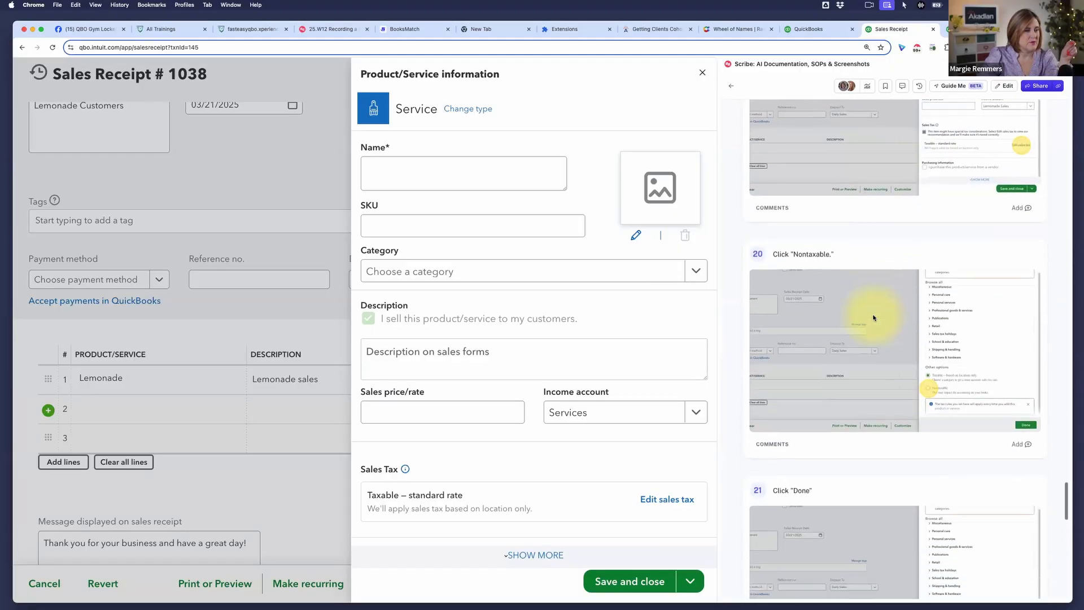
pyautogui.scroll(-10, 874, 318)
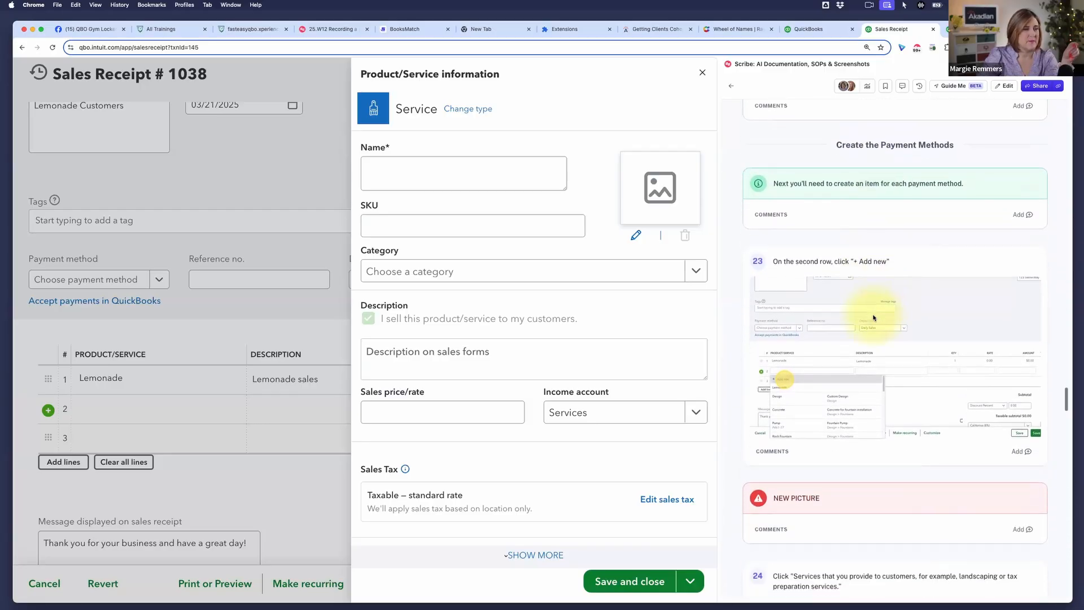
pyautogui.scroll(-5, 873, 317)
pyautogui.scroll(-5, 873, 318)
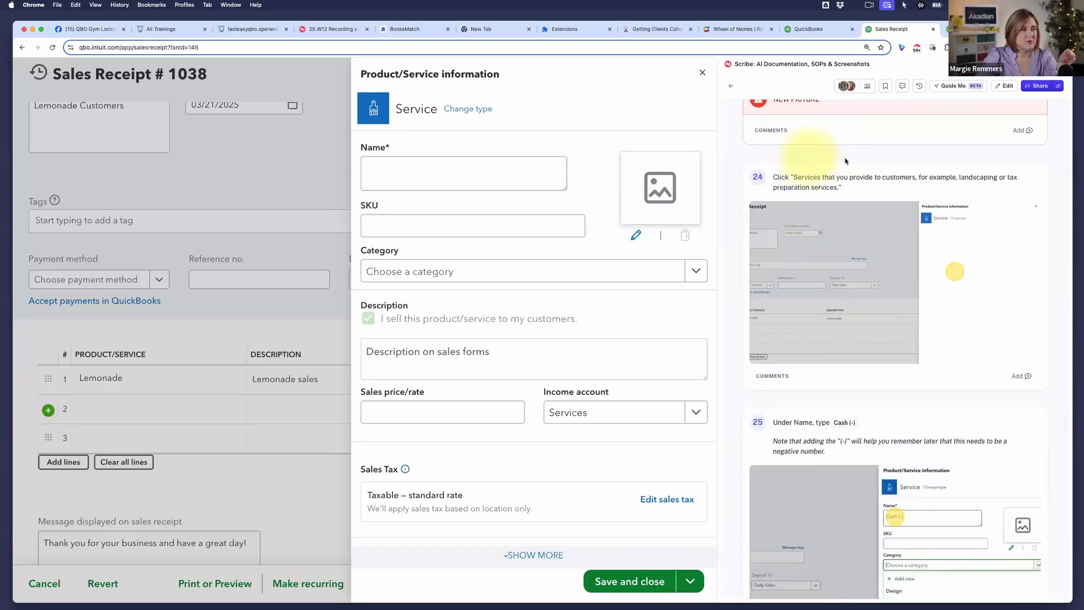
pyautogui.scroll(3, 799, 169)
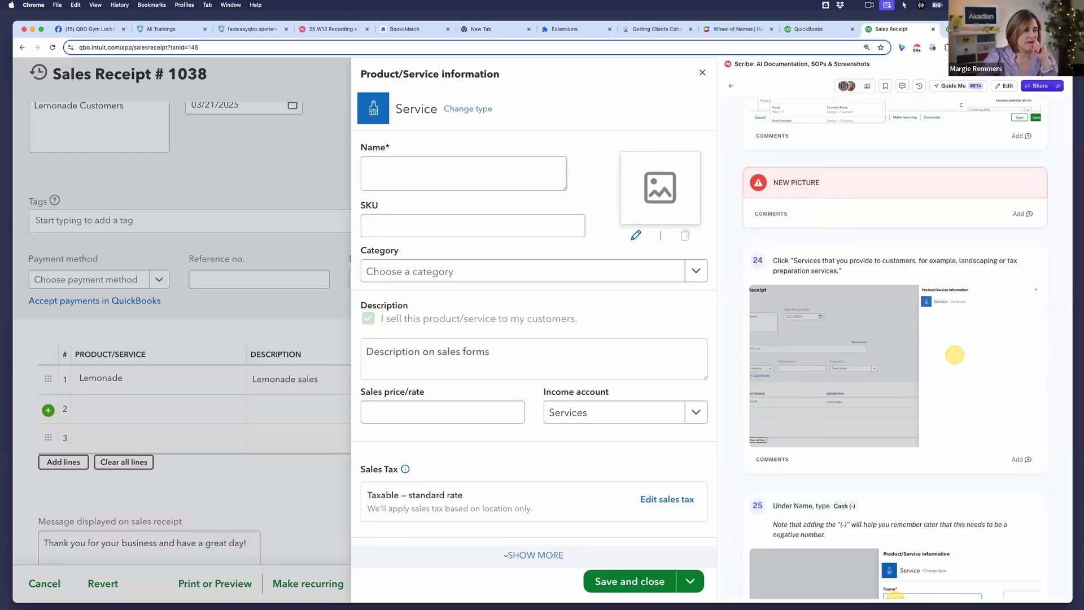
pyautogui.scroll(-5, 852, 306)
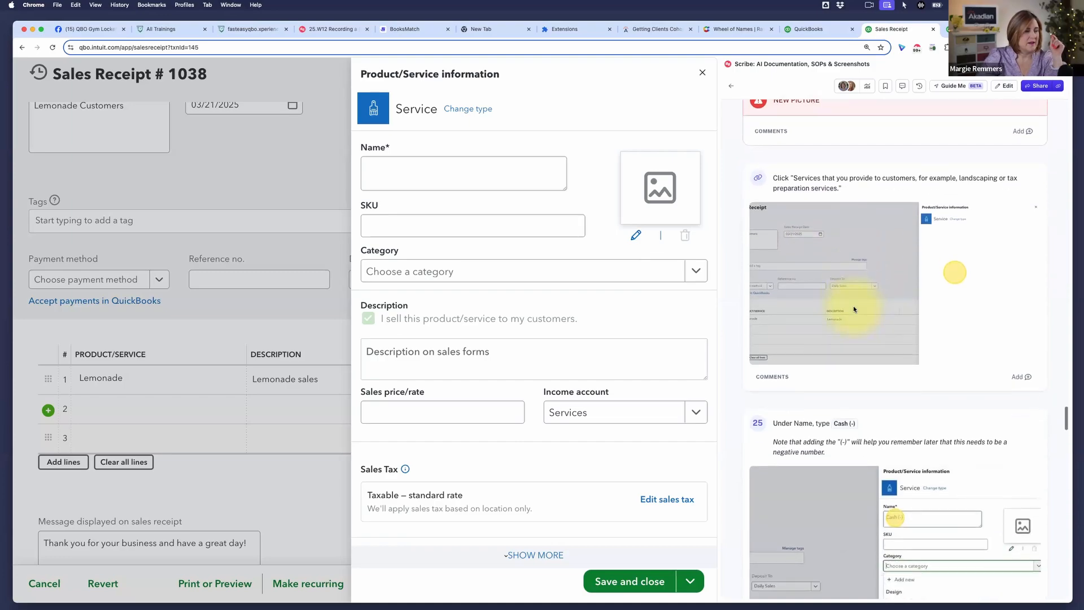
pyautogui.scroll(-1, 852, 306)
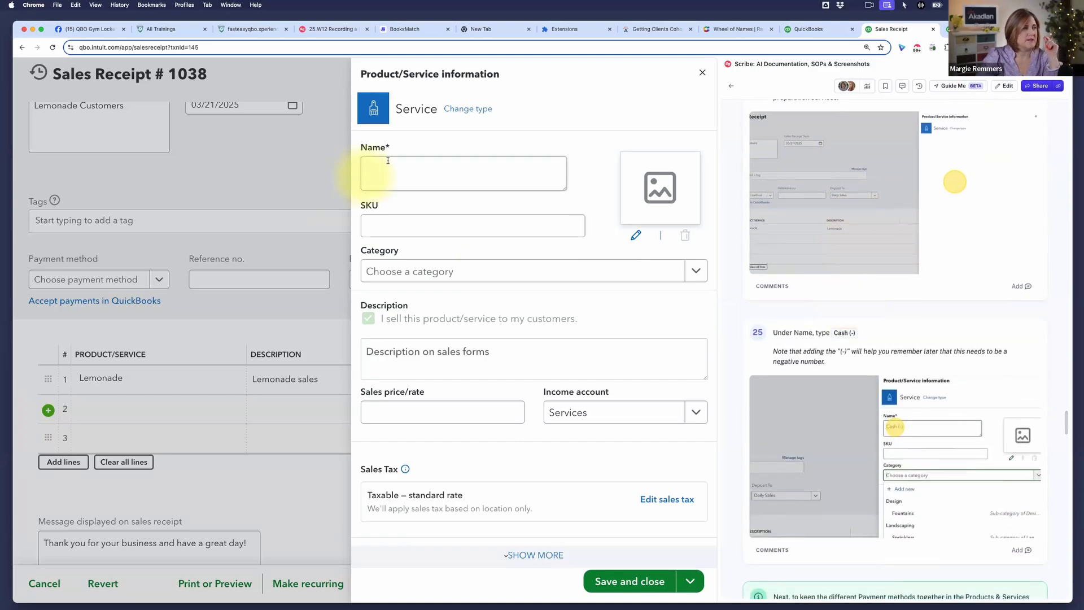
pyautogui.scroll(-2, 847, 379)
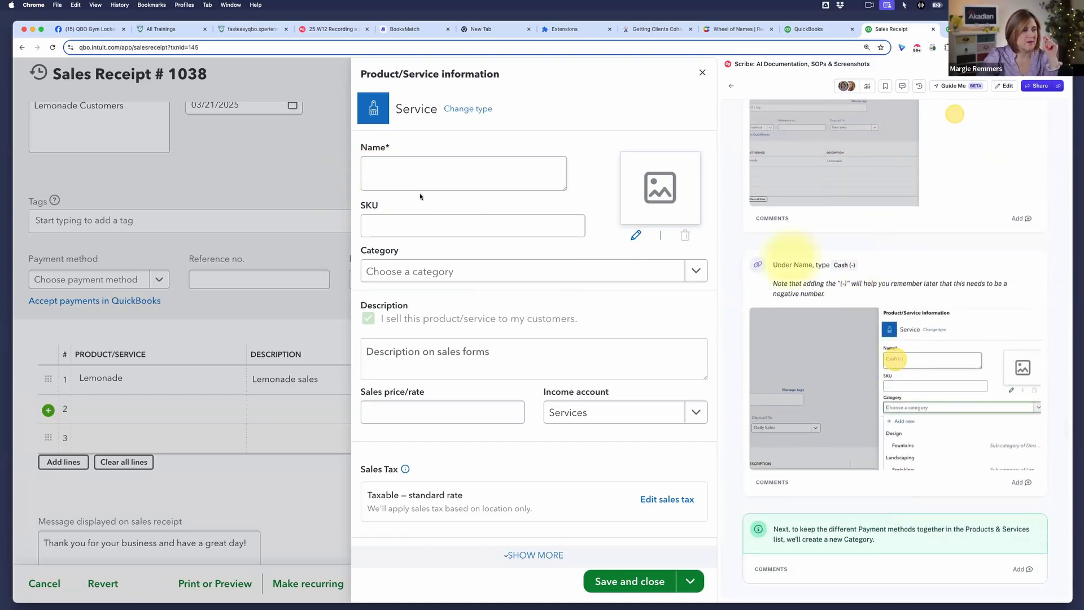
pyautogui.click(429, 169)
pyautogui.write('Cash (-')
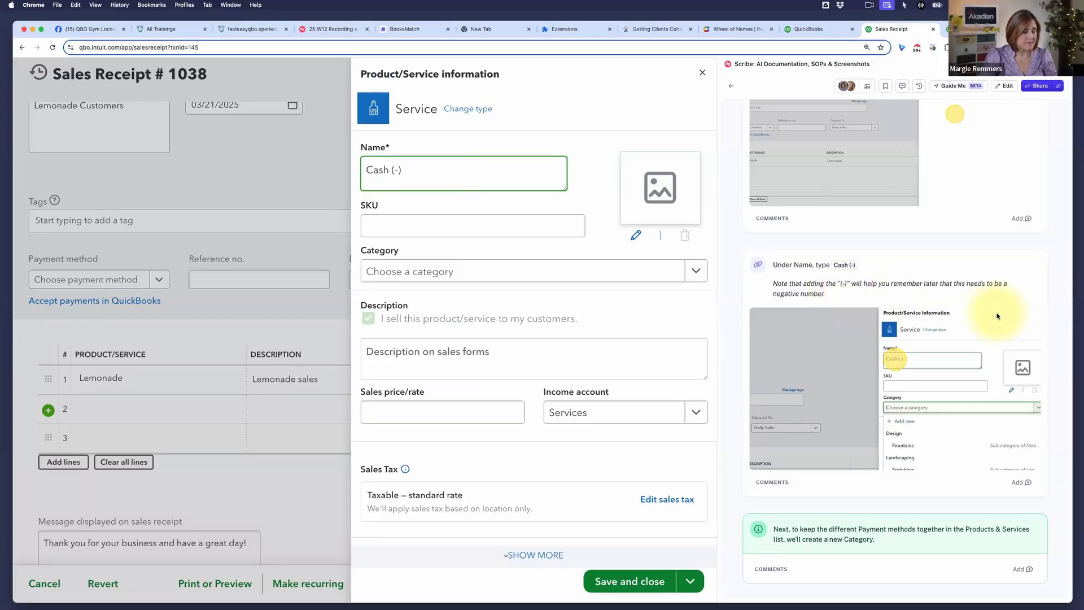
# - Create a new item category named Payment for the Cash (-) item, following steps 26 and 27 of the guide
pyautogui.scroll(-5, 903, 372)
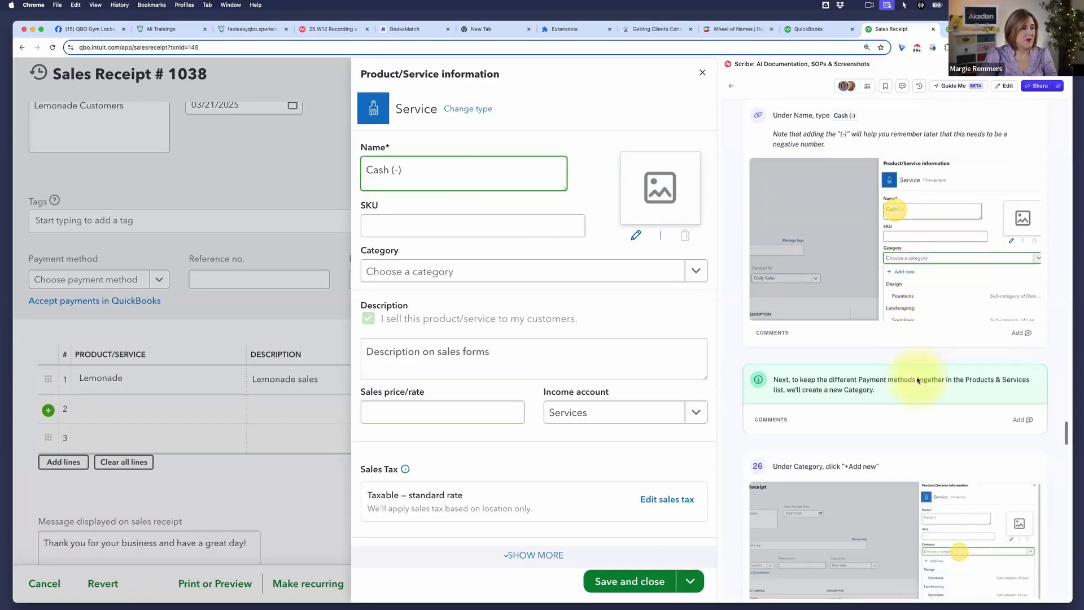
pyautogui.scroll(-1, 917, 372)
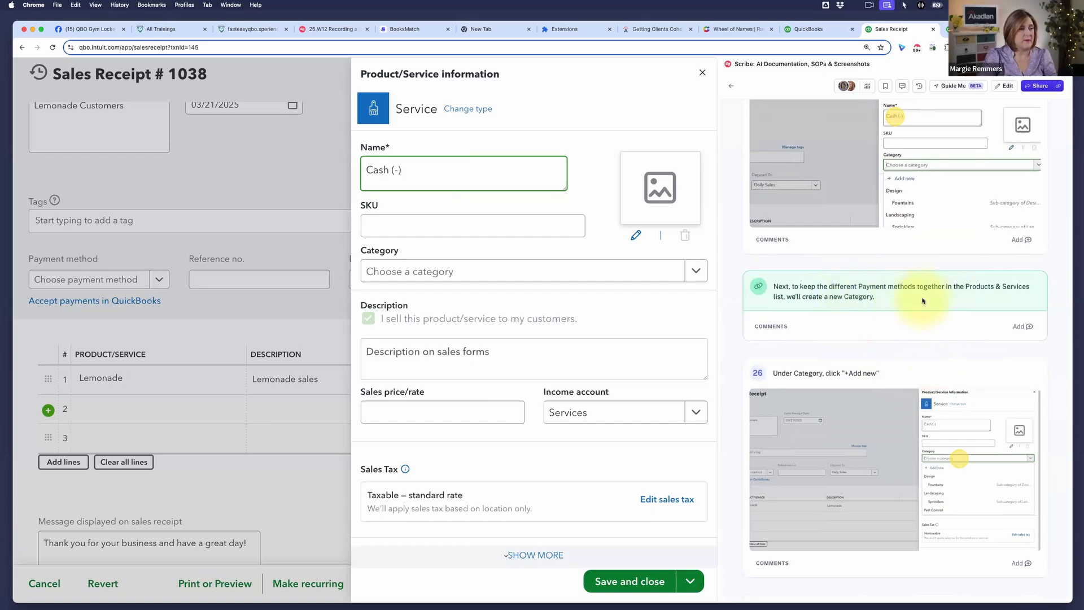
pyautogui.scroll(-2, 909, 314)
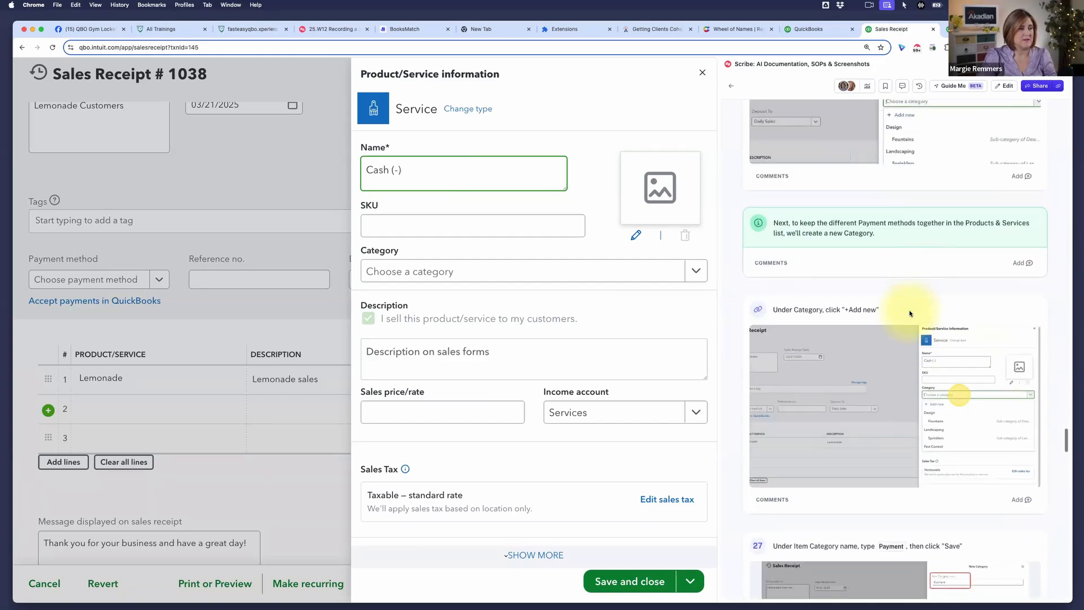
pyautogui.click(474, 278)
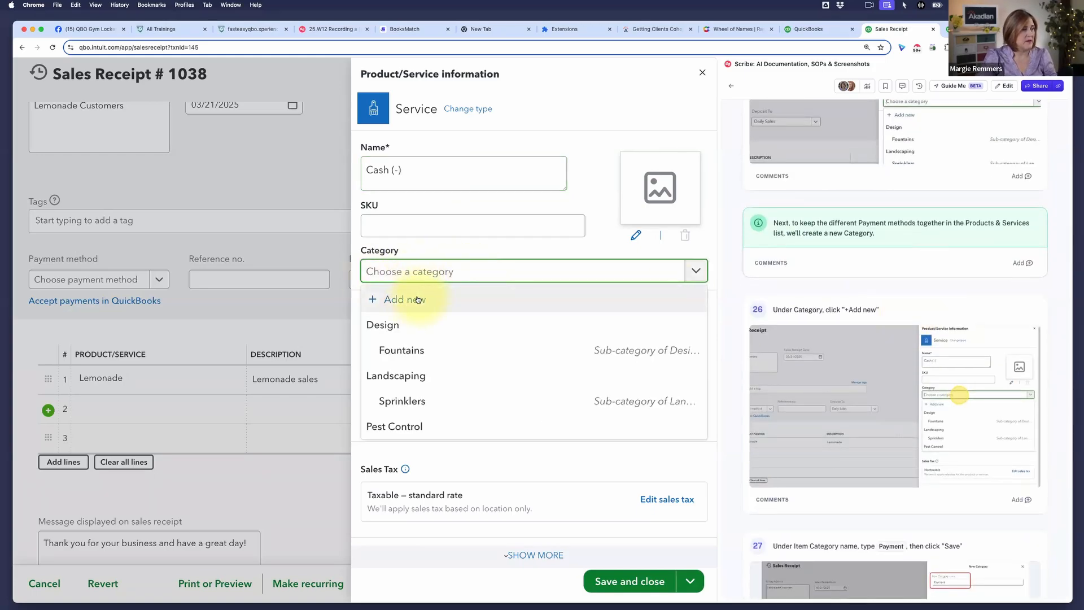
pyautogui.click(459, 297)
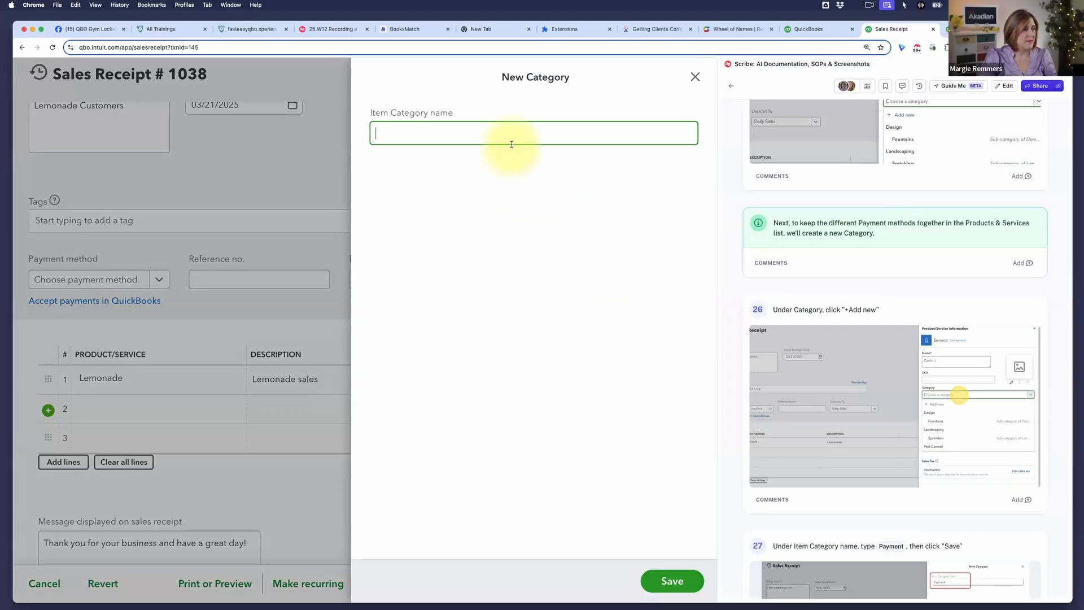
pyautogui.write('Pay')
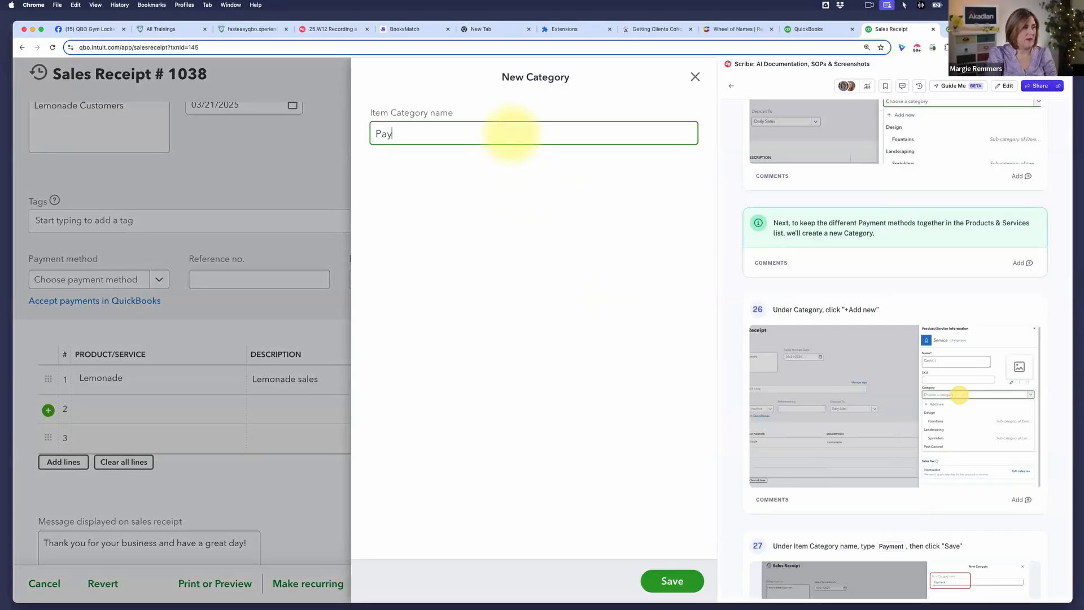
pyautogui.write('en')
pyautogui.write('ment')
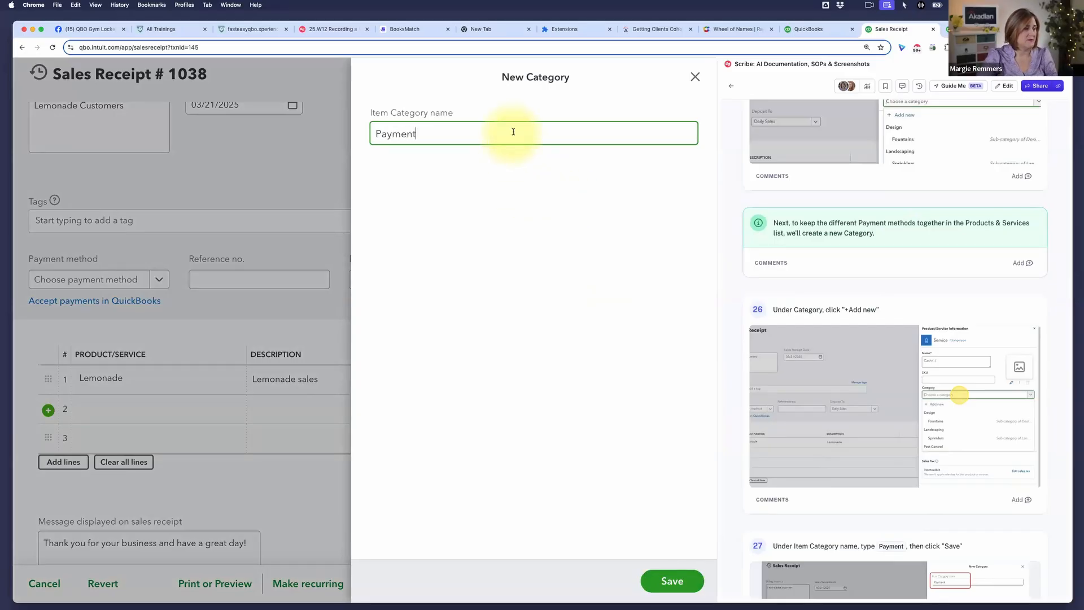
pyautogui.click(674, 582)
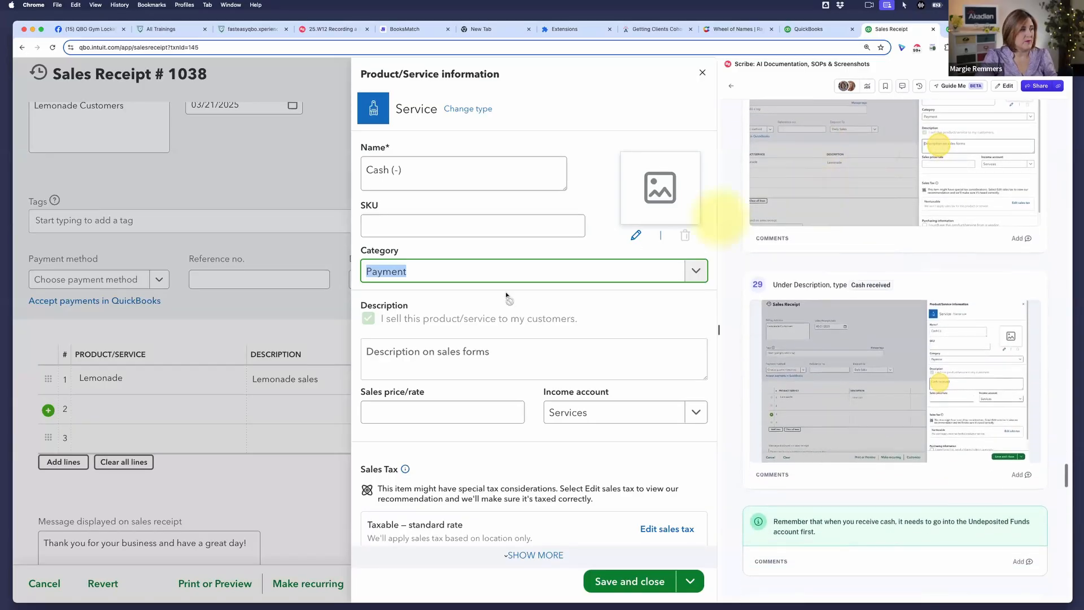
# - Enter Cash received as the Cash (-) item's sales description
pyautogui.click(389, 362)
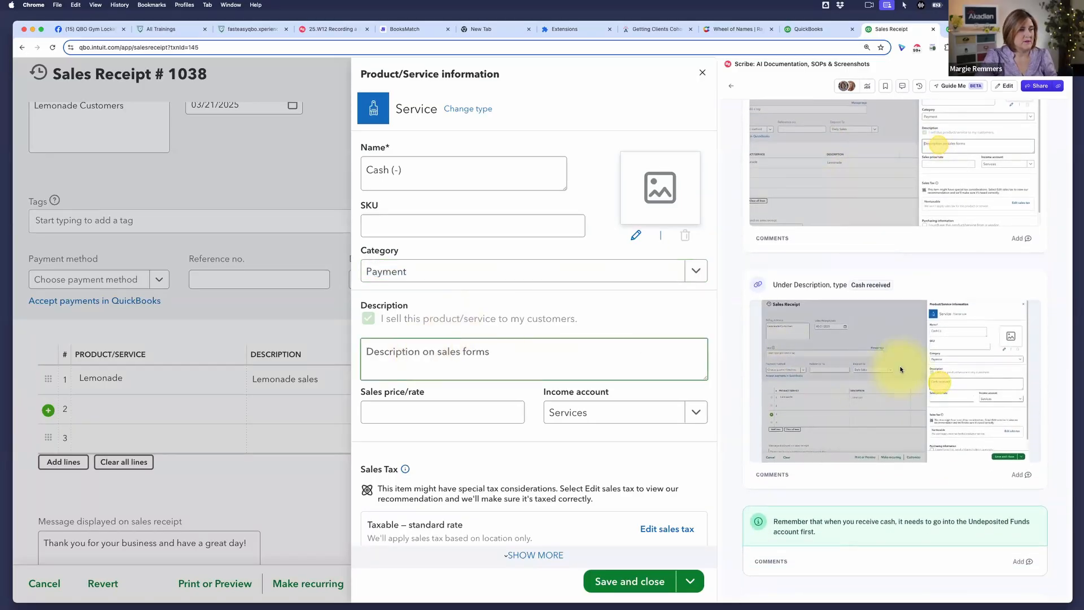
pyautogui.scroll(-3, 901, 370)
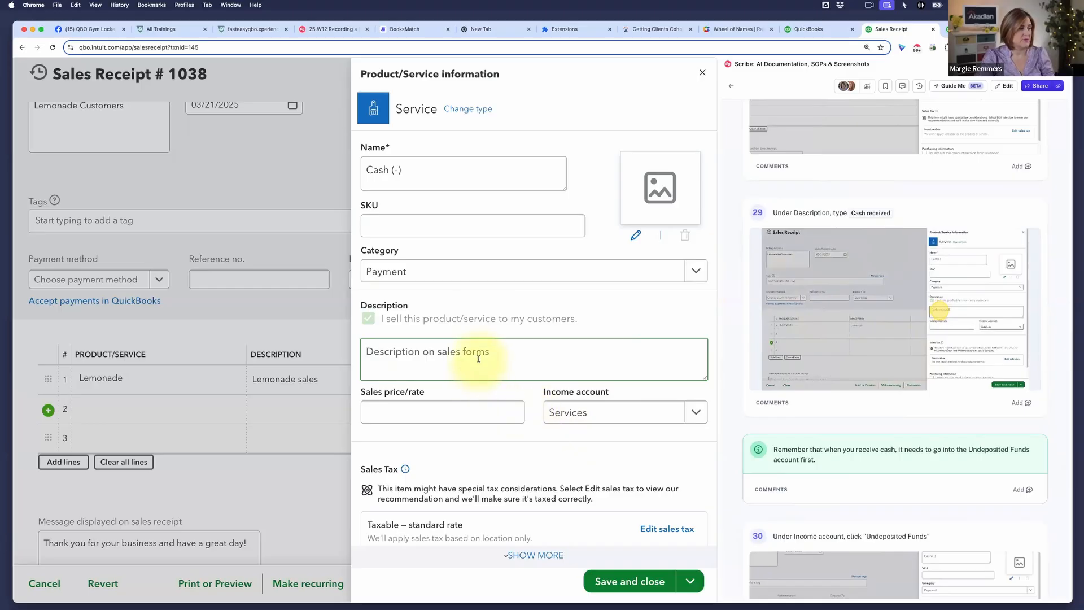
pyautogui.write('Cash rec')
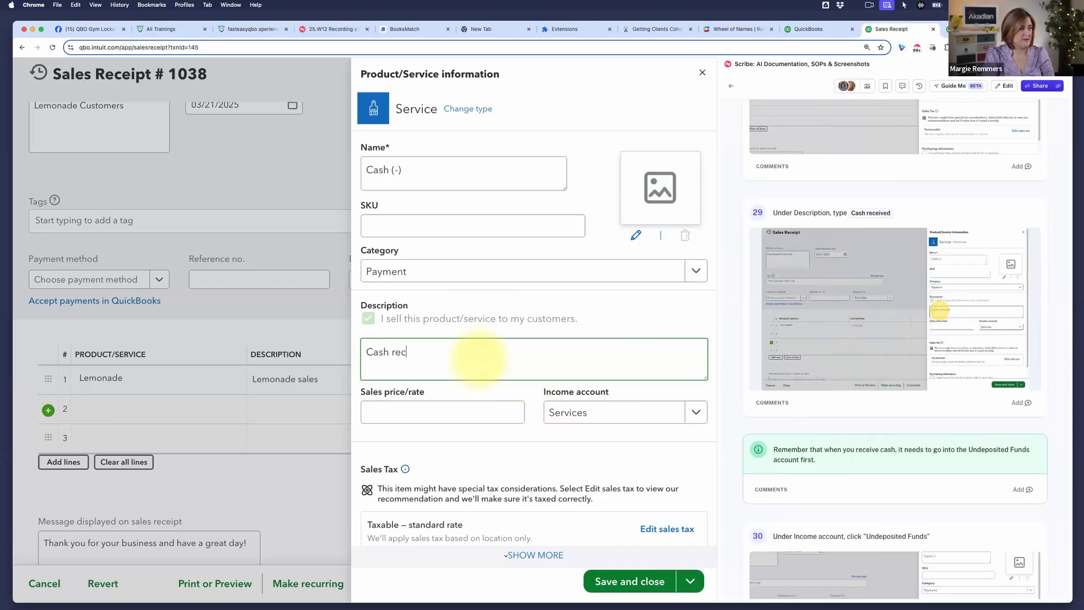
pyautogui.write('eived')
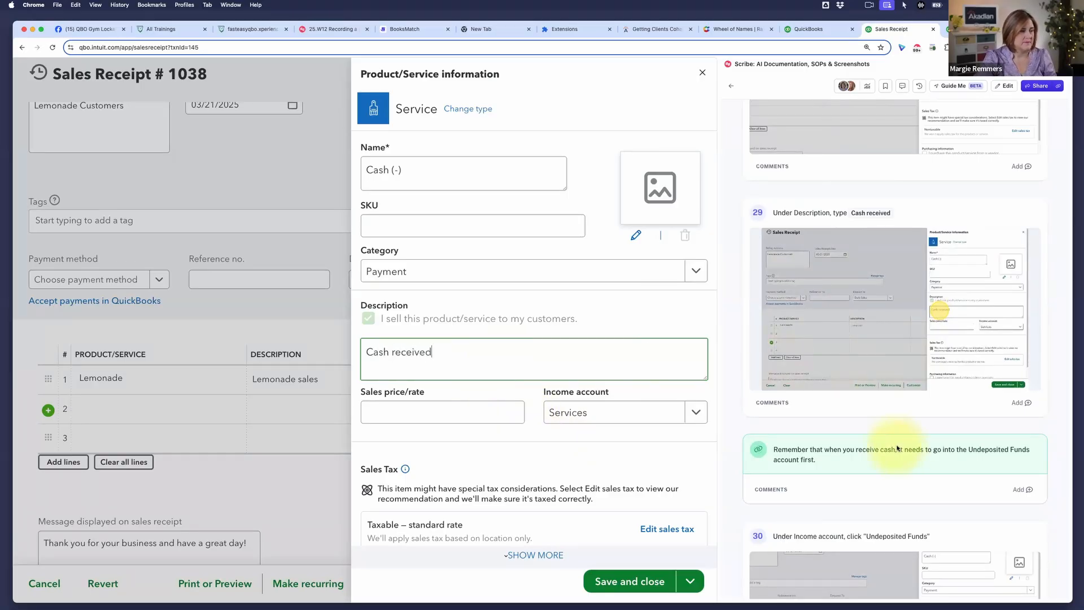
# - Set the Cash (-) item's income account to Undeposited Funds, as in the guide's step 30, and save and close the item
pyautogui.scroll(-10, 897, 448)
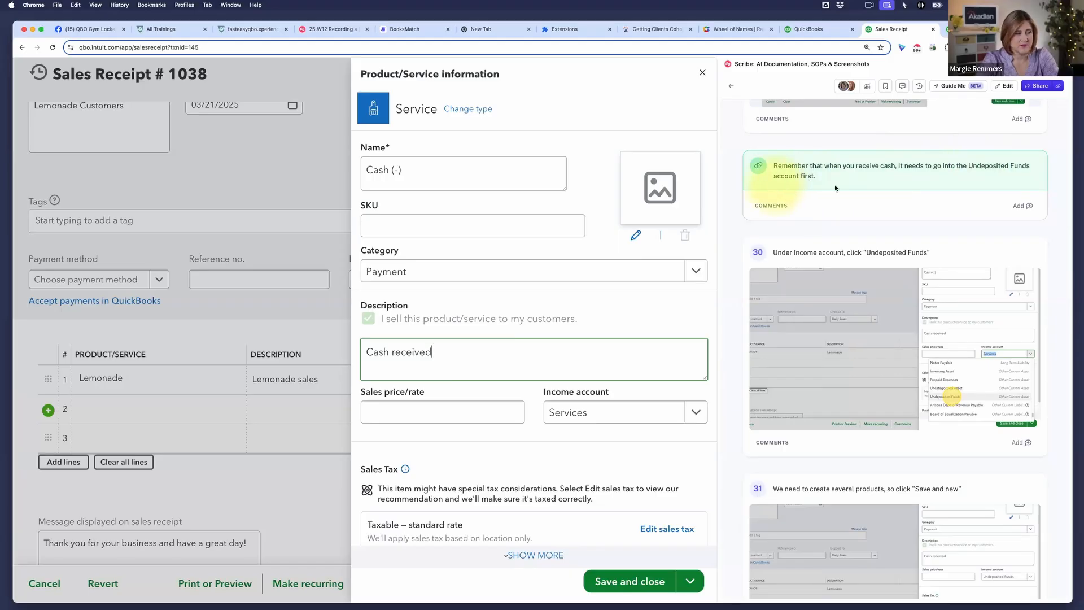
pyautogui.scroll(-2, 740, 248)
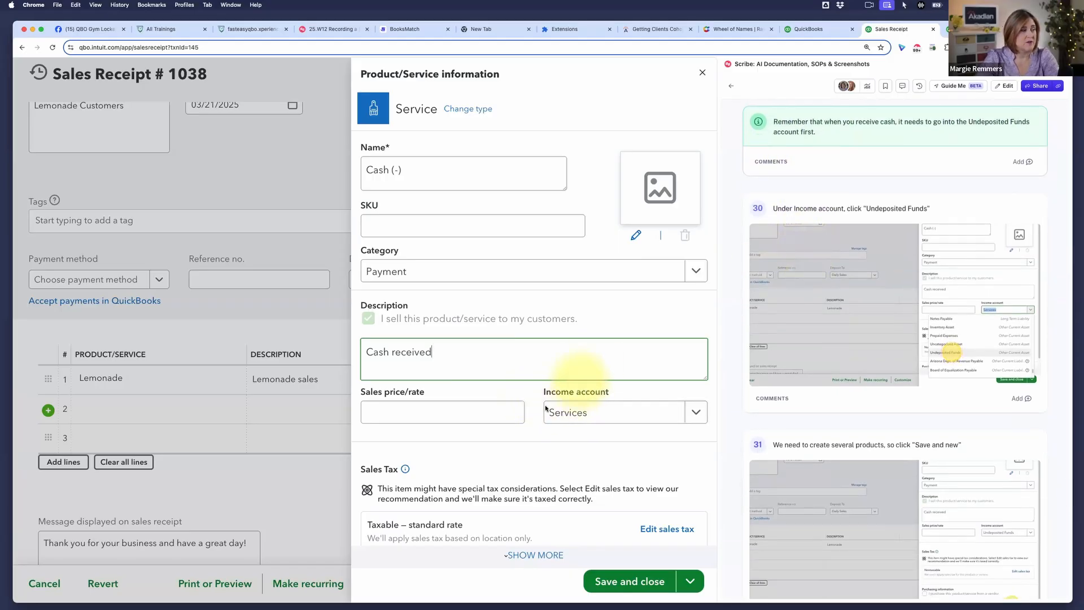
pyautogui.scroll(-3, 604, 412)
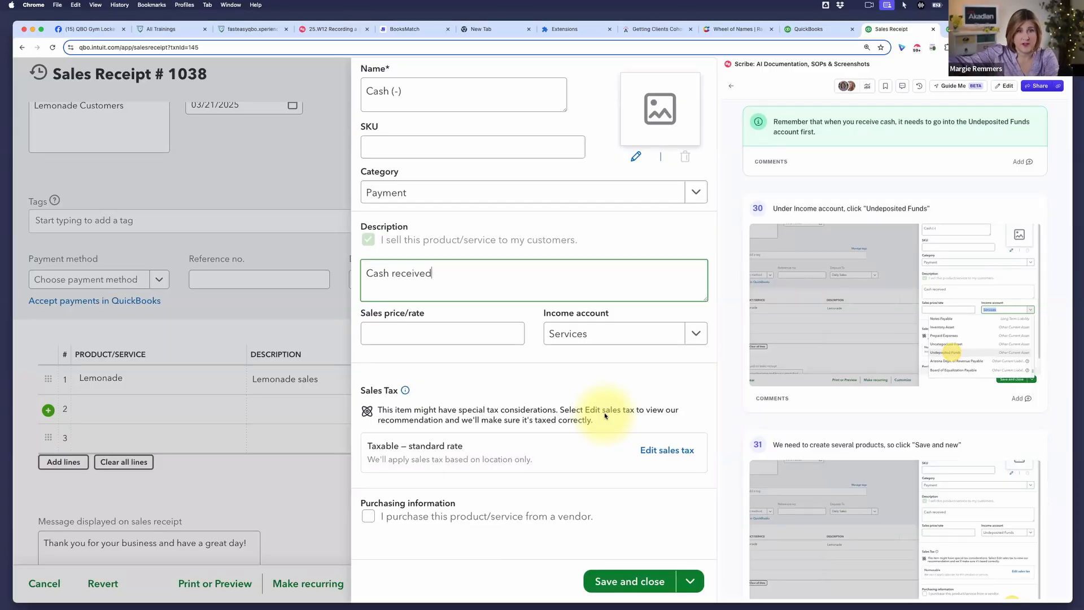
pyautogui.click(697, 337)
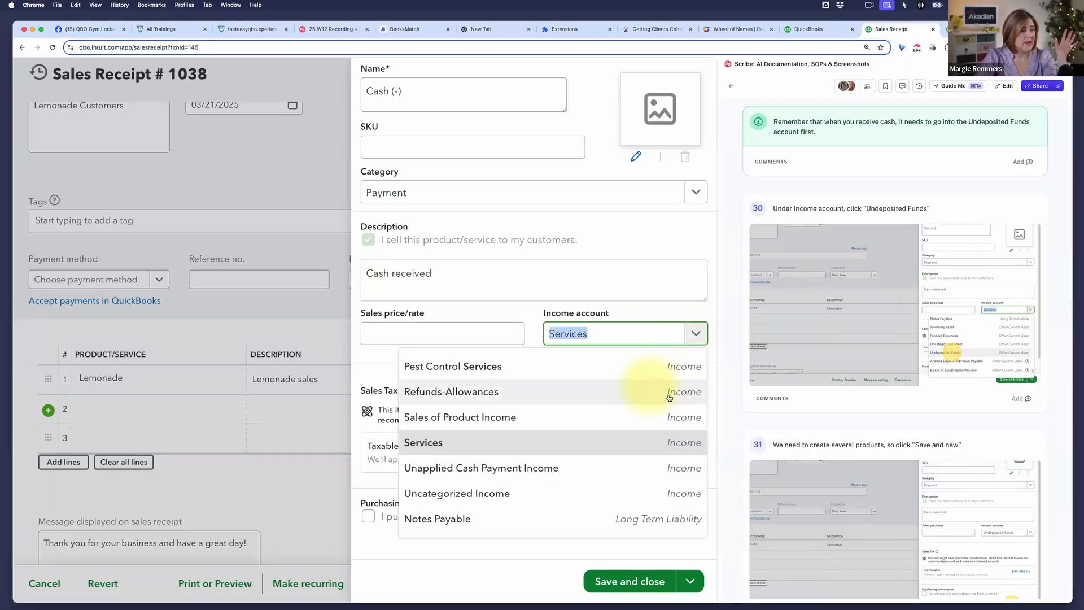
pyautogui.write('unde')
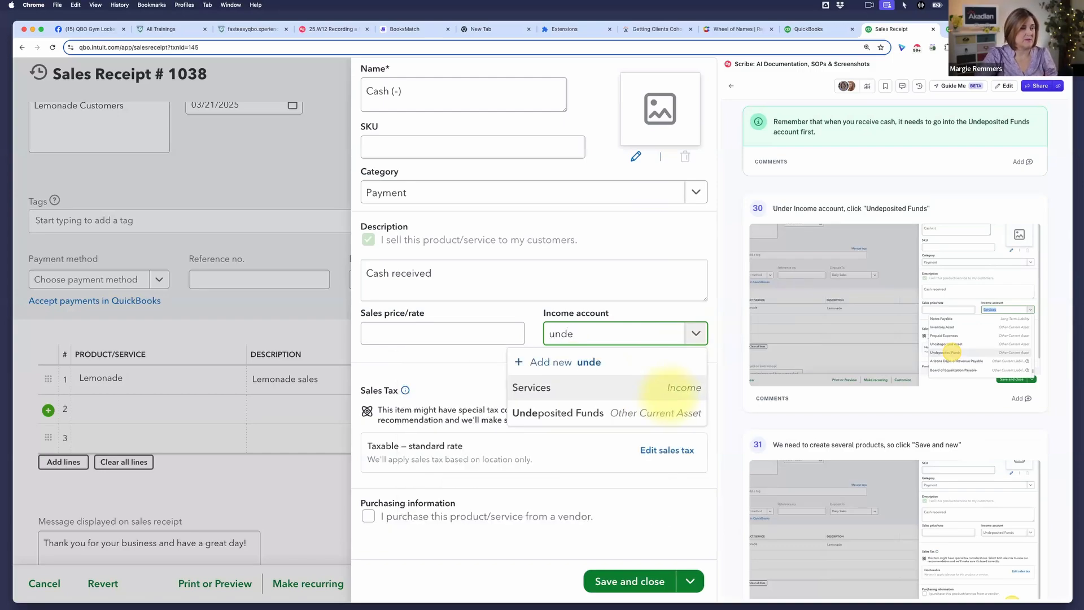
pyautogui.click(655, 414)
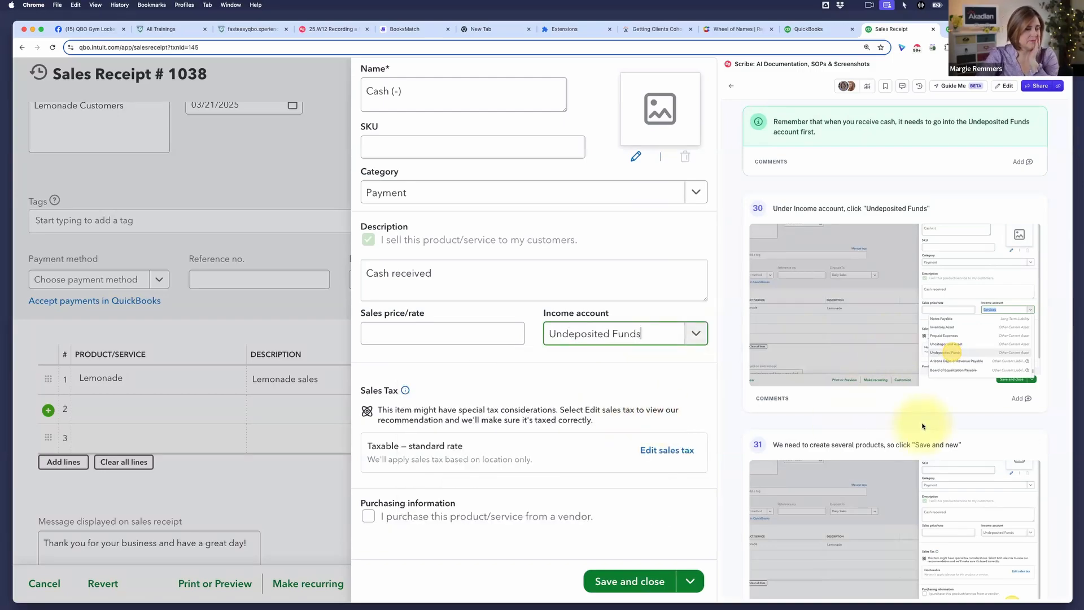
pyautogui.scroll(-3, 922, 426)
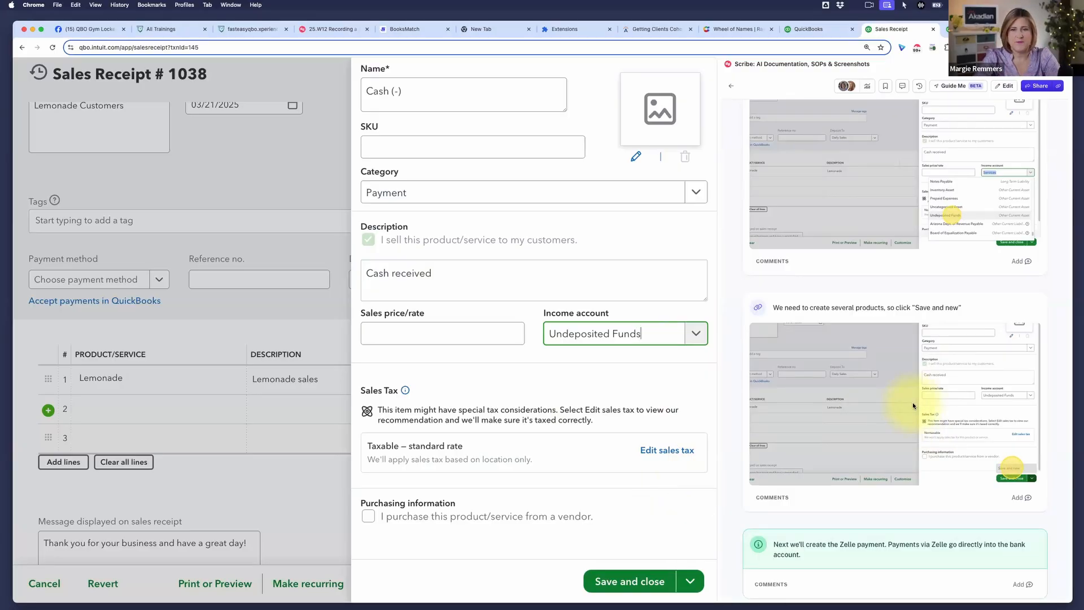
pyautogui.click(646, 582)
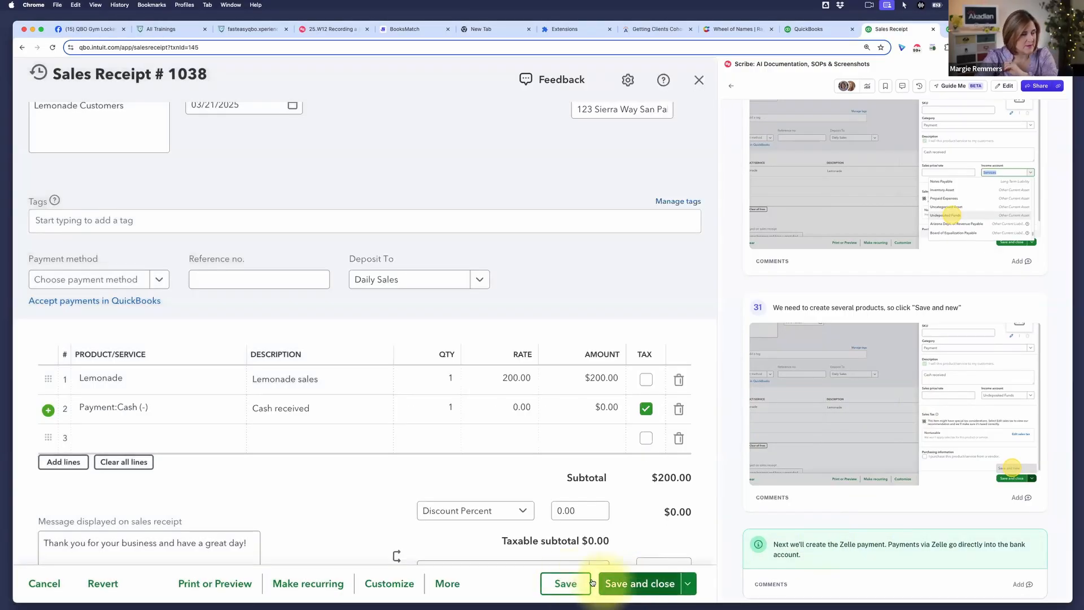
# - Make the Payment:Cash (-) line on the sales receipt nontaxable and set its rate to -200
pyautogui.click(646, 408)
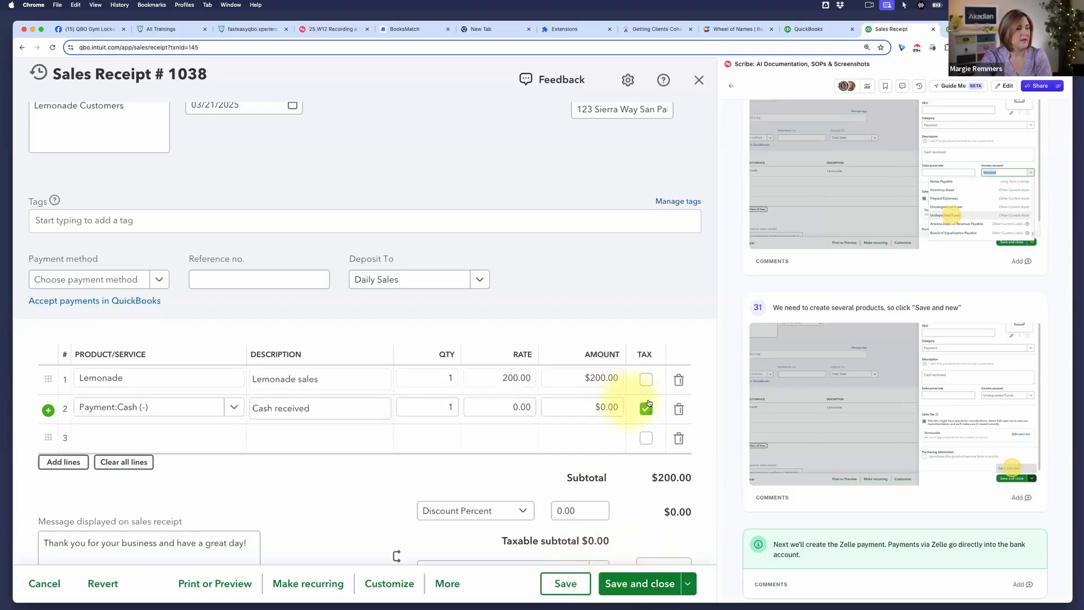
pyautogui.click(332, 496)
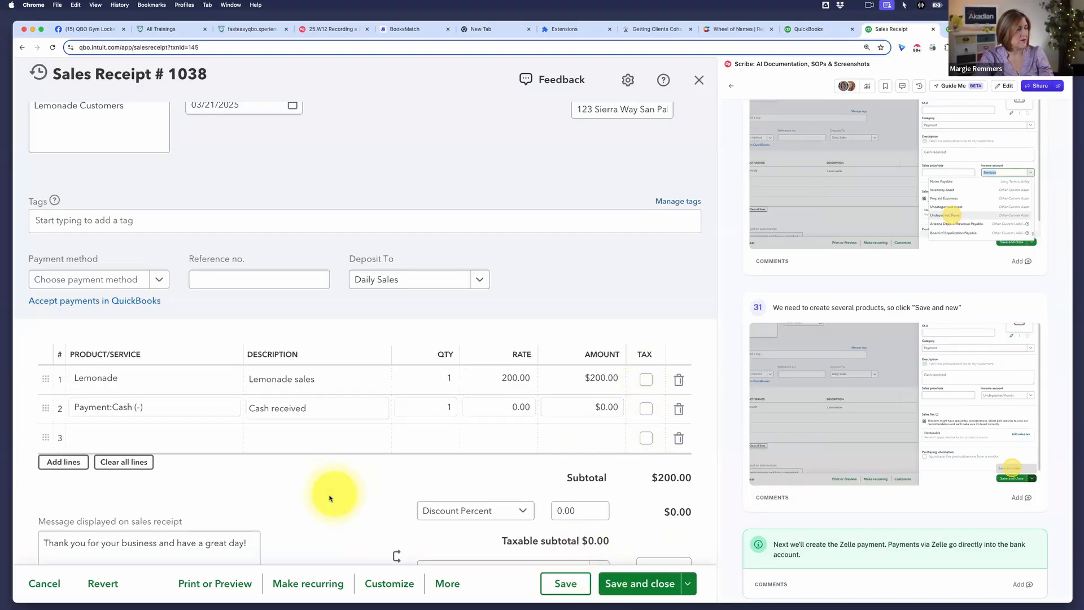
pyautogui.click(267, 402)
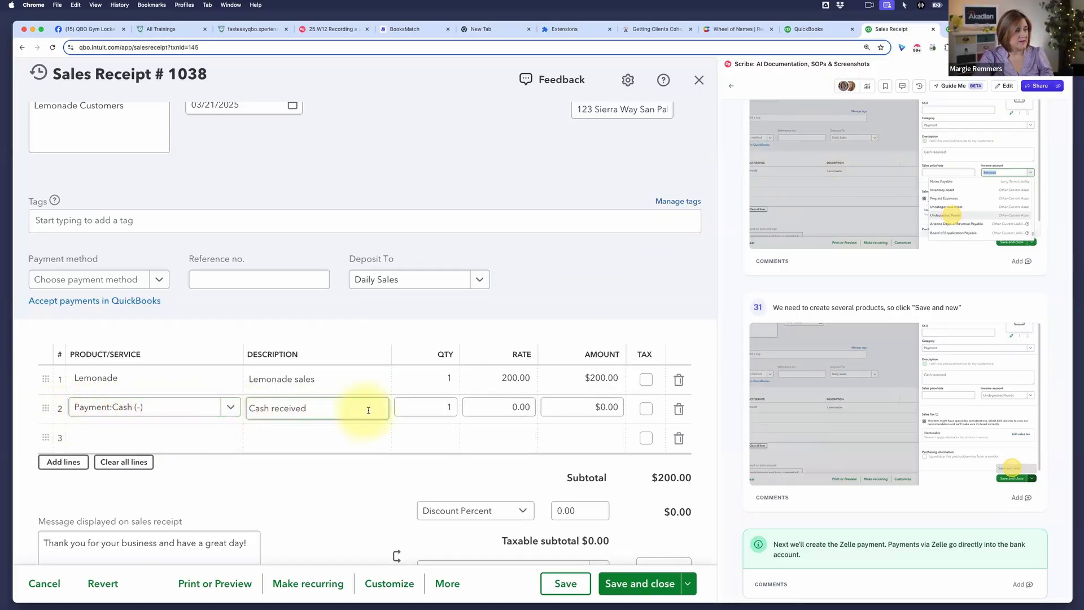
pyautogui.click(504, 410)
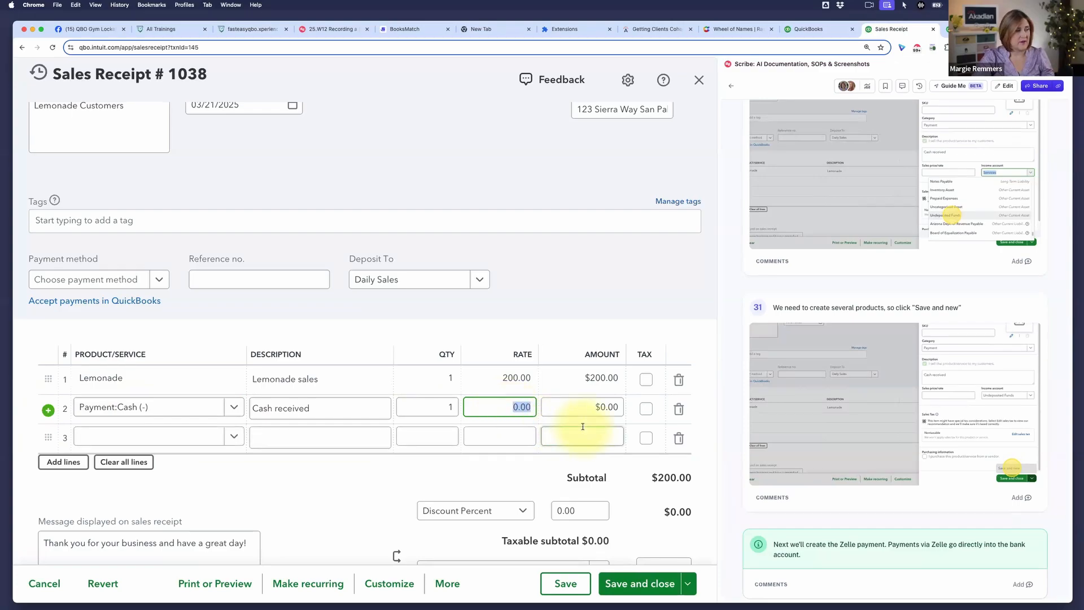
pyautogui.write('-200')
pyautogui.click(624, 297)
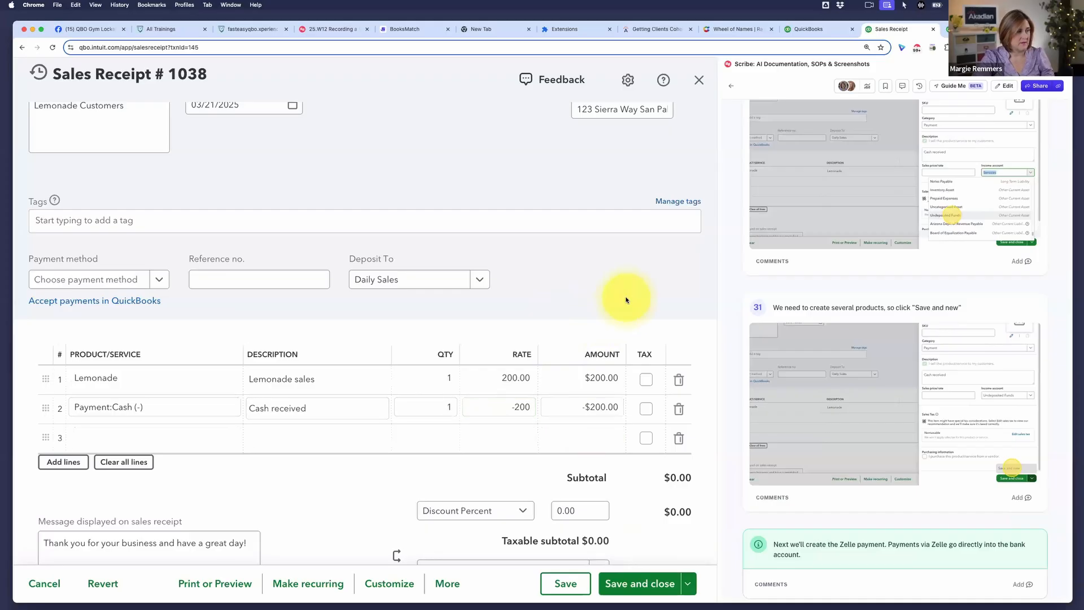
pyautogui.scroll(5, 648, 296)
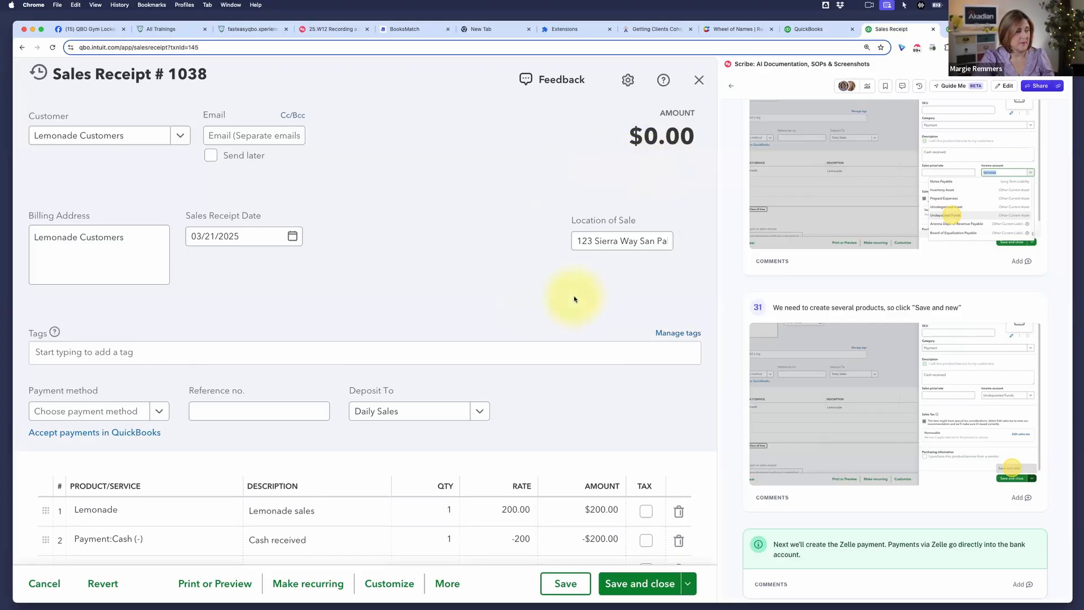
# - Save the lemonade sales receipt and open its transaction journal to examine the debit and credit columns
pyautogui.scroll(-4, 573, 295)
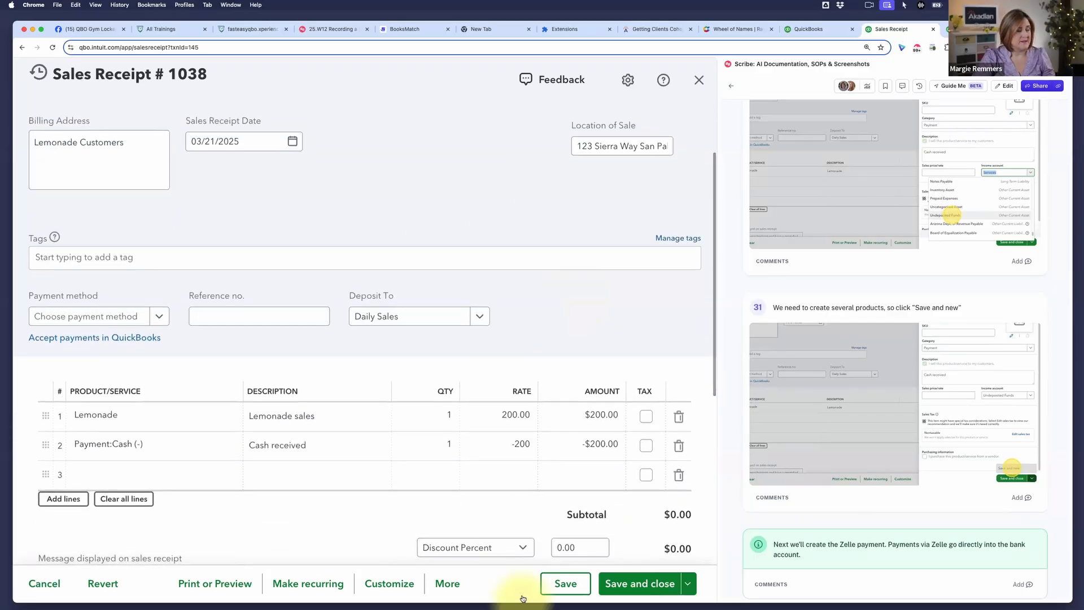
pyautogui.click(564, 584)
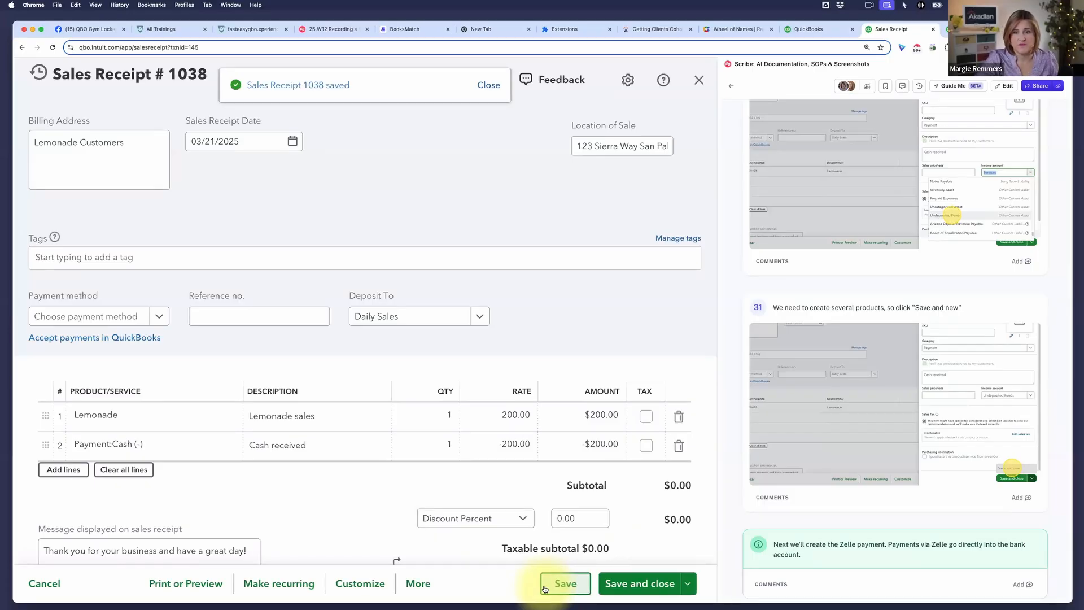
pyautogui.moveTo(452, 591)
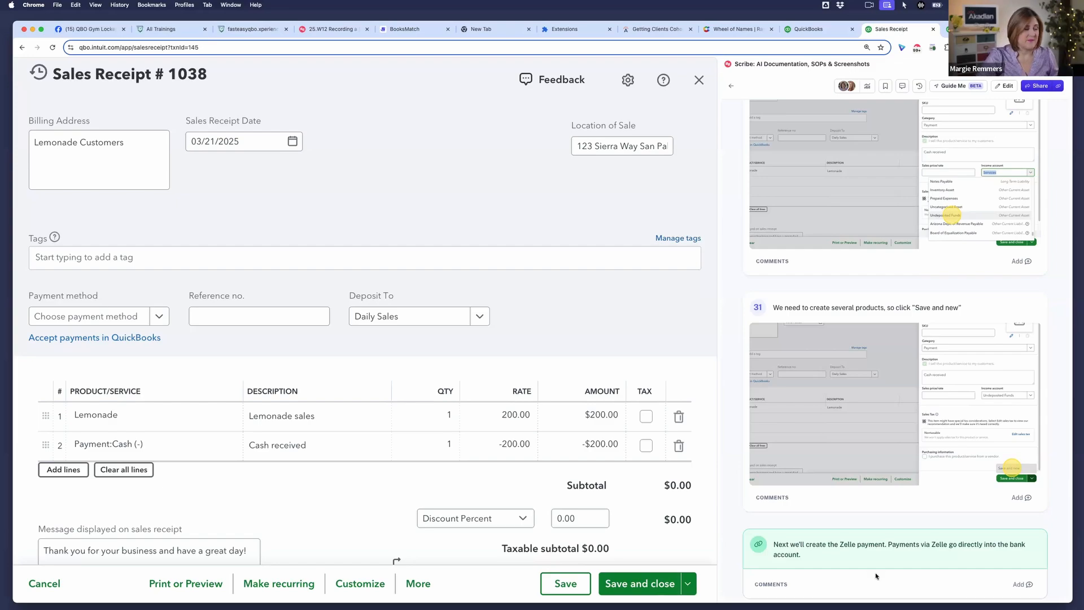
pyautogui.click(419, 584)
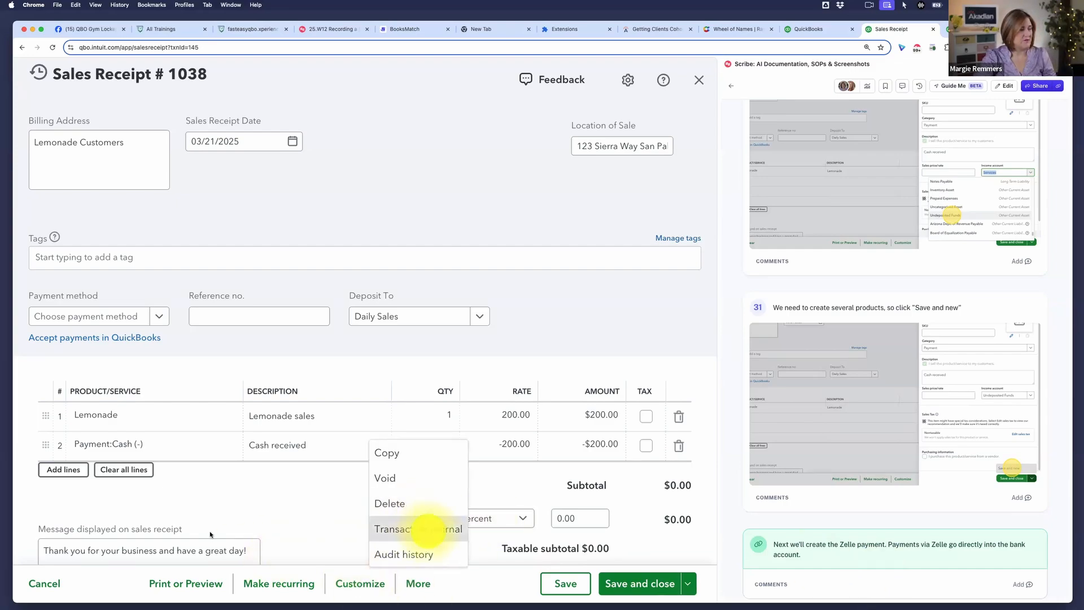
pyautogui.click(418, 529)
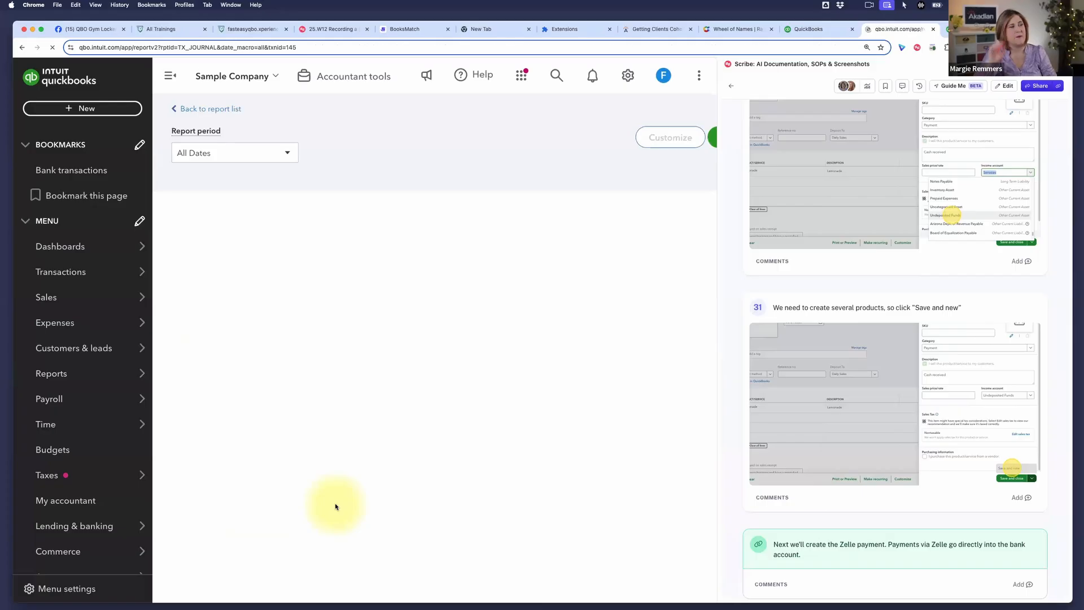
pyautogui.click(170, 76)
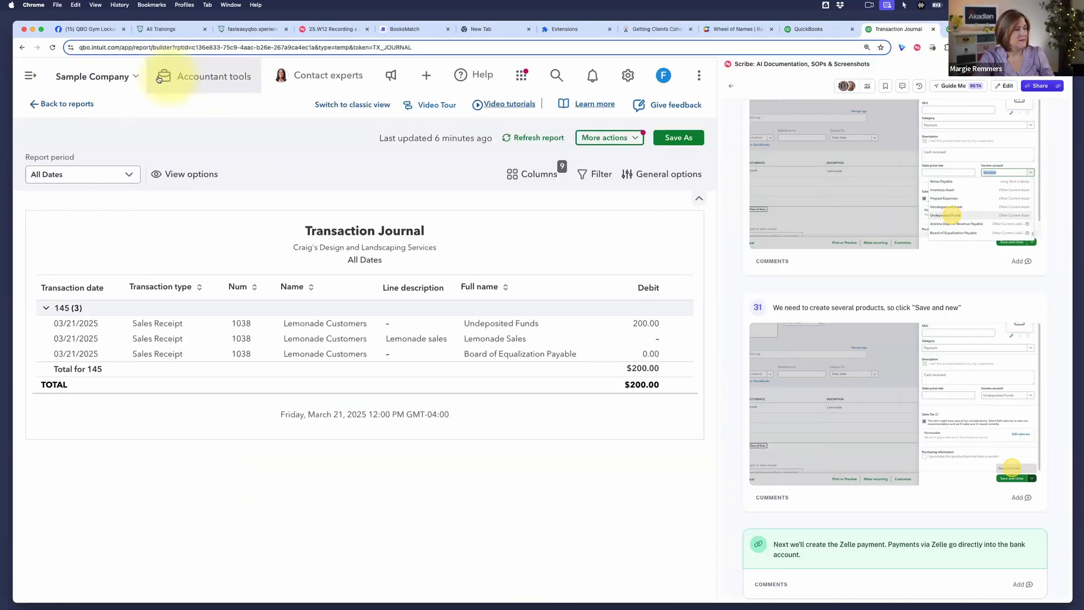
pyautogui.hscroll(3, 364, 354)
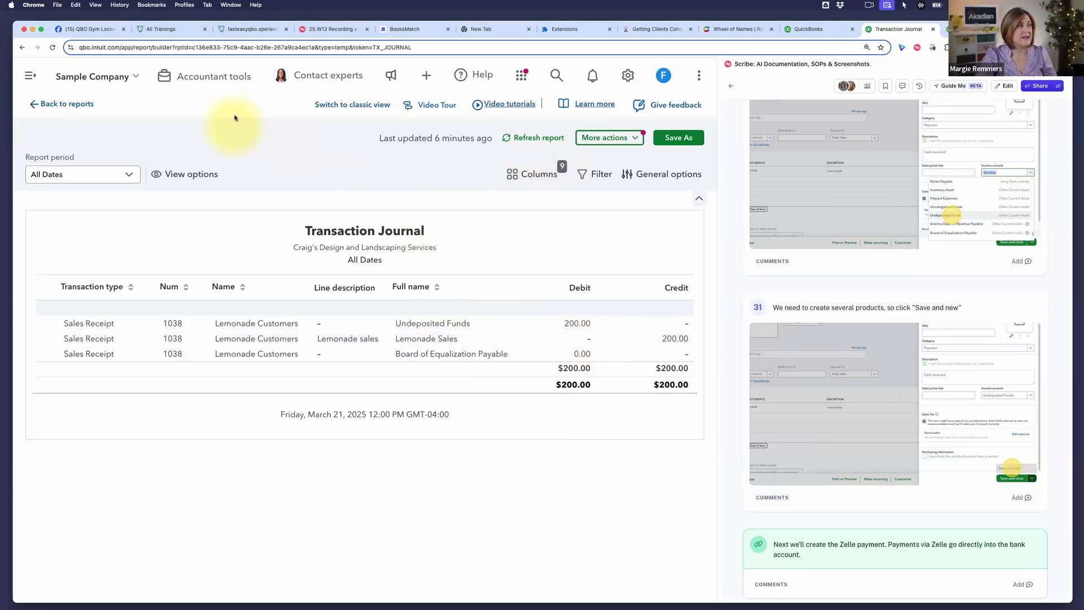
# - Return from the journal to the sales receipt and check its deposit account and line amounts
pyautogui.click(429, 339)
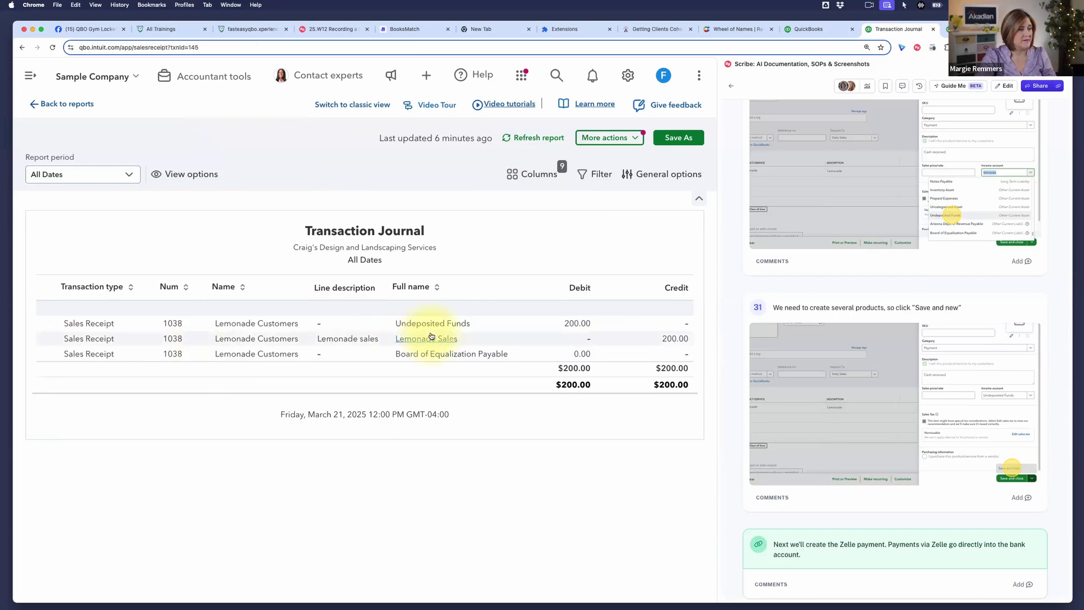
pyautogui.scroll(-5, 456, 385)
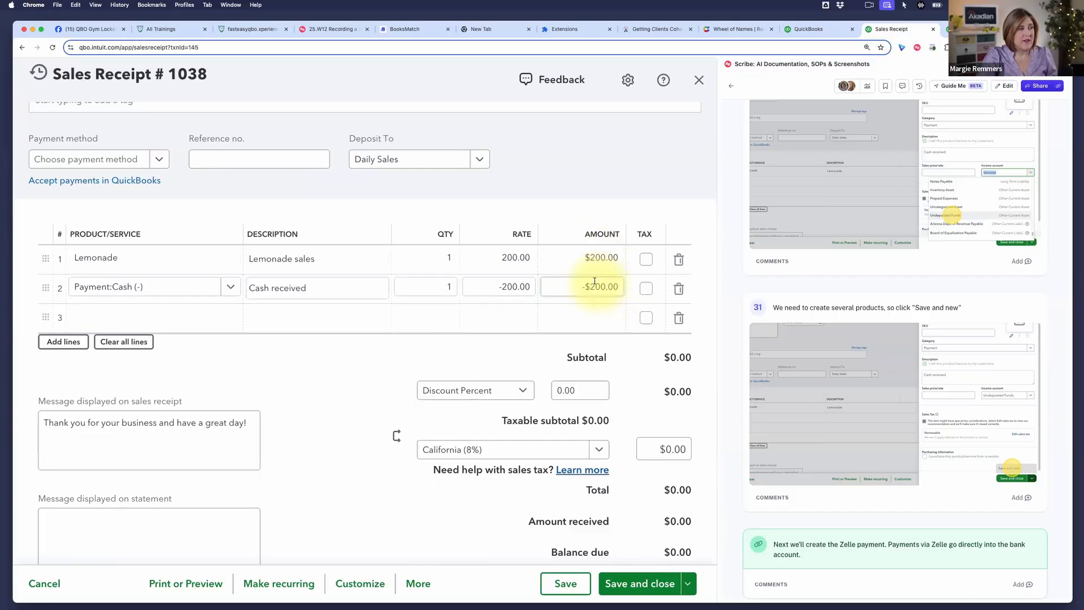
pyautogui.click(580, 165)
pyautogui.scroll(1, 580, 167)
pyautogui.scroll(5, 580, 167)
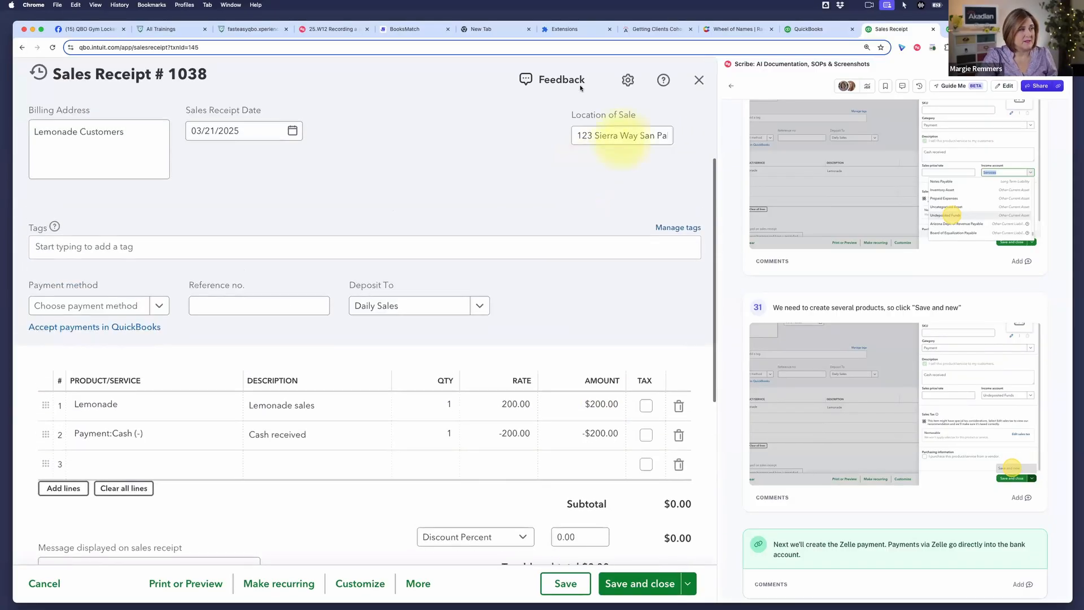
pyautogui.scroll(-5, 496, 235)
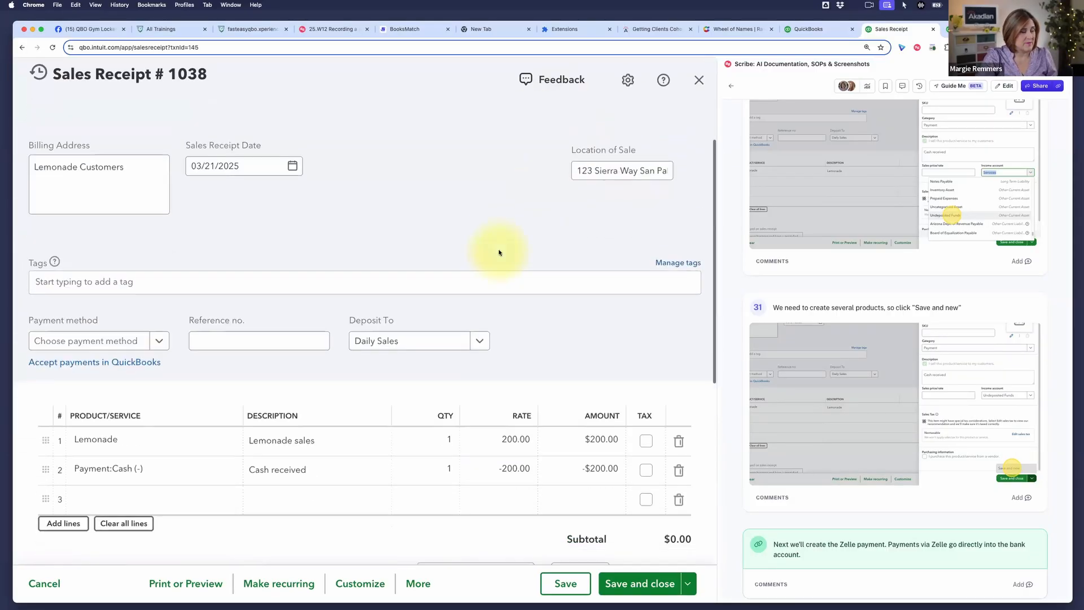
pyautogui.click(498, 388)
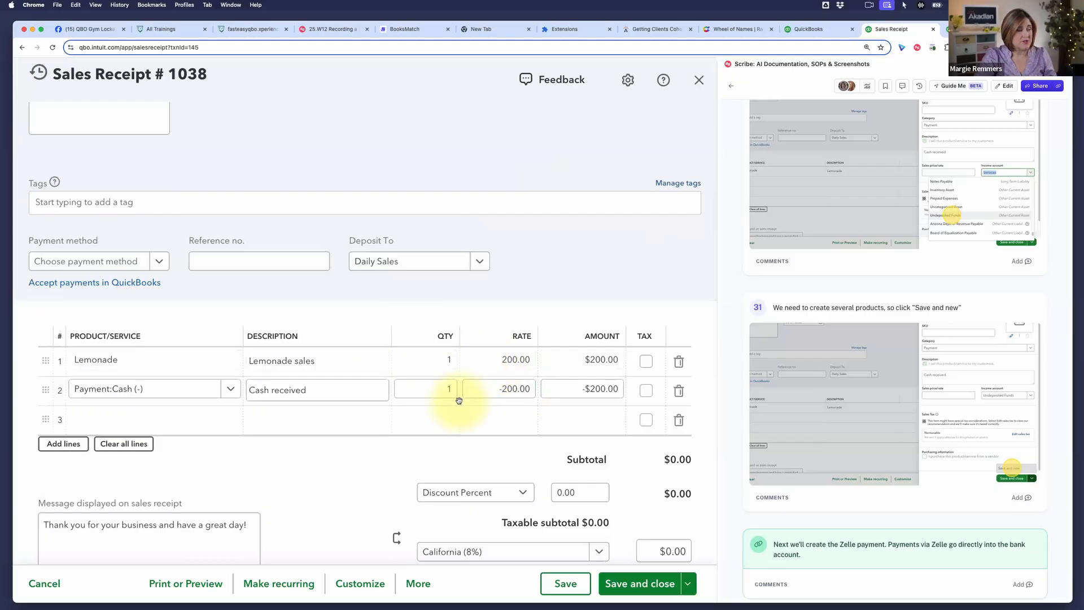
# - Run the sales receipt's transaction journal again and examine the debits and credits by account
pyautogui.scroll(-2, 457, 399)
pyautogui.click(412, 585)
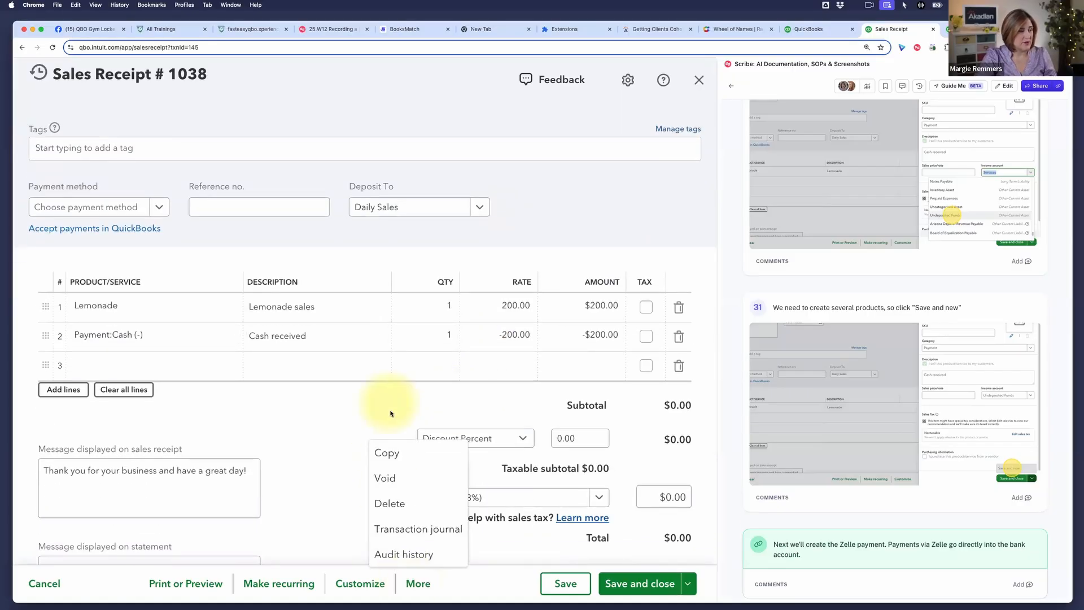
pyautogui.click(430, 525)
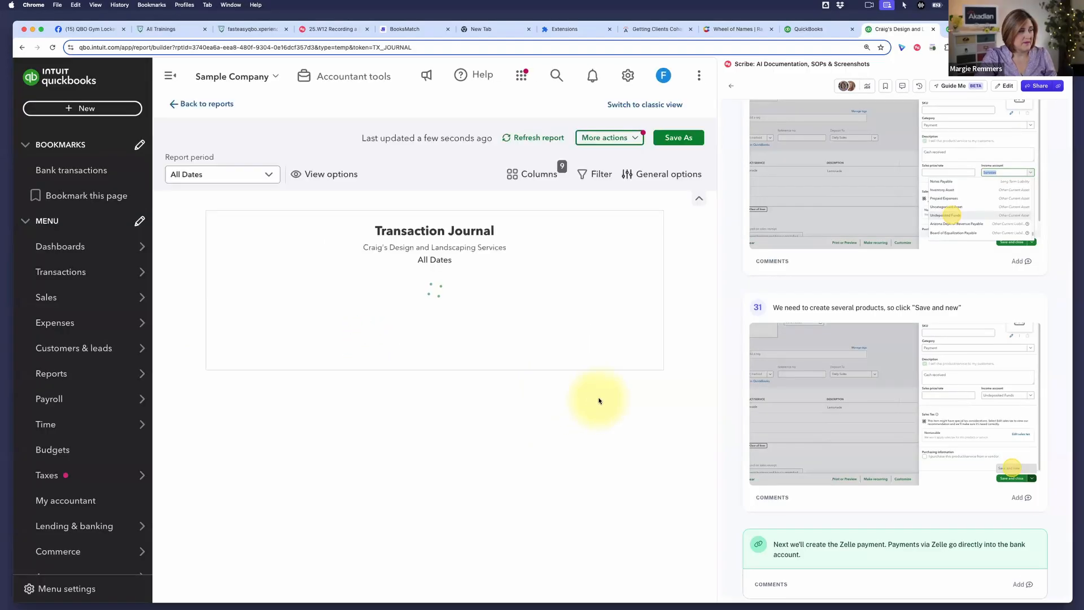
pyautogui.hscroll(5, 585, 381)
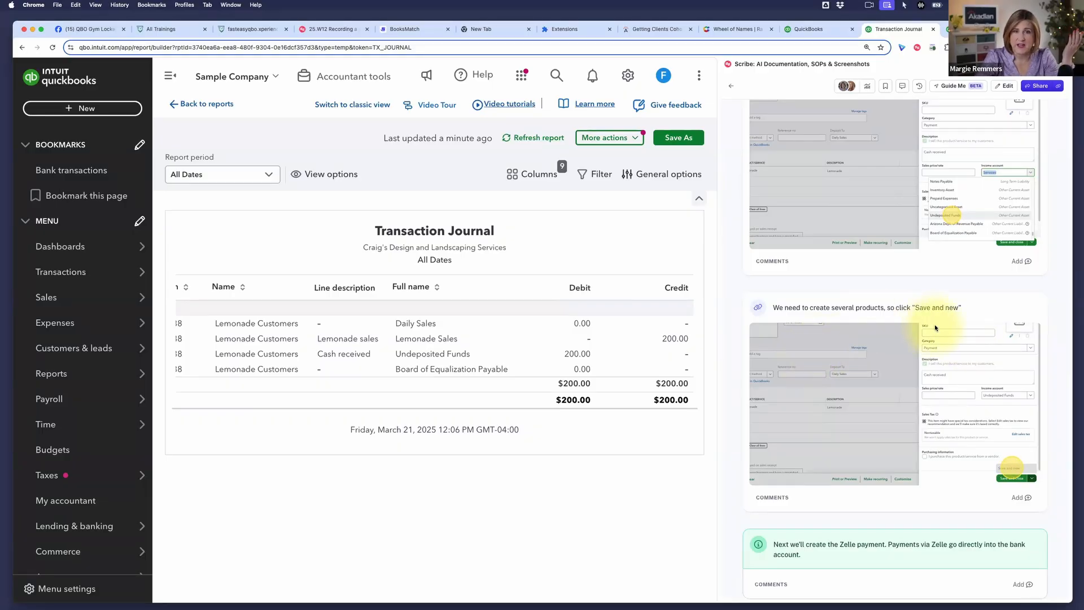
# - Review the lemonade stand scenario at the start of the guide and reopen the sales receipt from the journal
pyautogui.scroll(20, 934, 324)
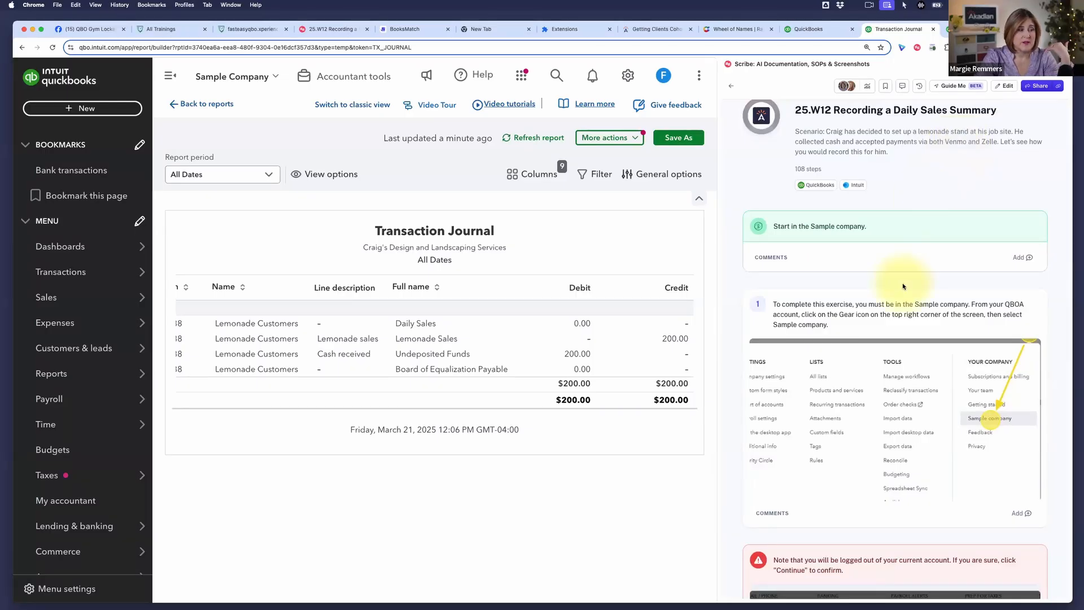
pyautogui.scroll(-15, 902, 286)
pyautogui.scroll(-20, 902, 286)
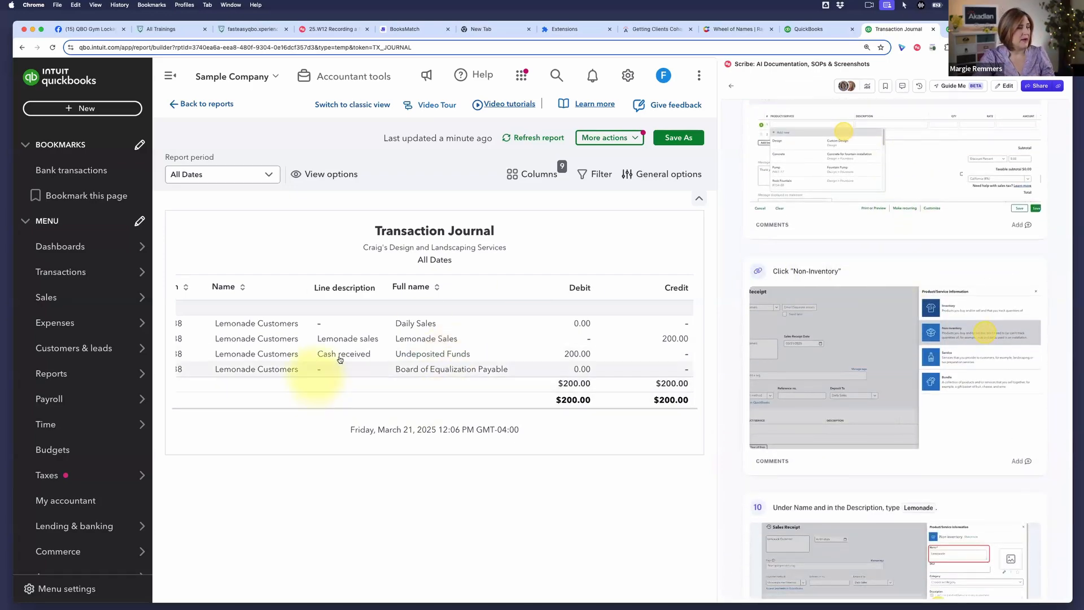
pyautogui.hscroll(-5, 389, 367)
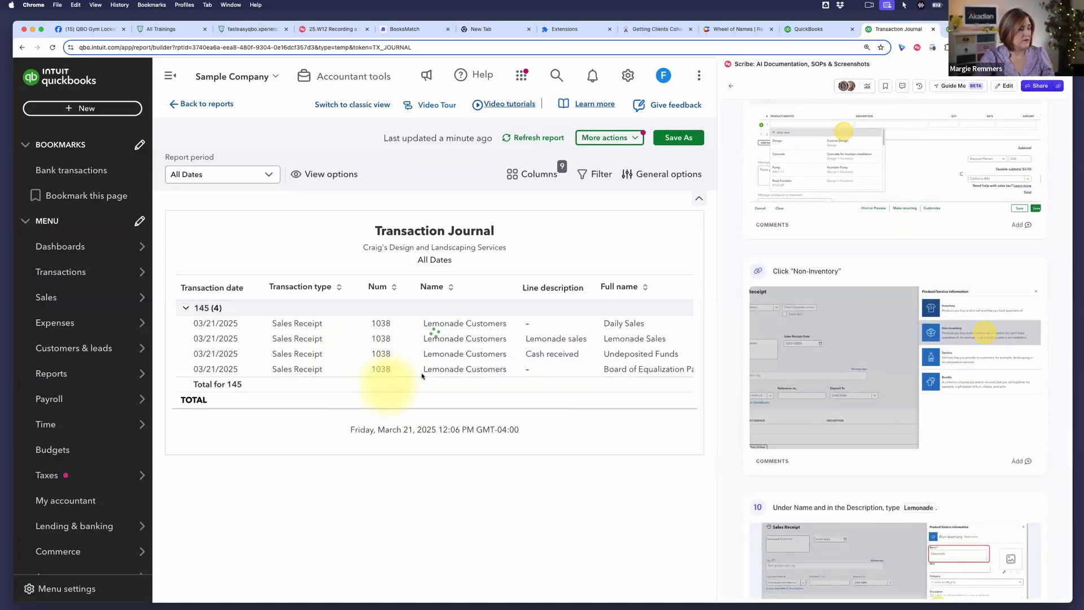
pyautogui.click(389, 370)
pyautogui.scroll(-5, 540, 364)
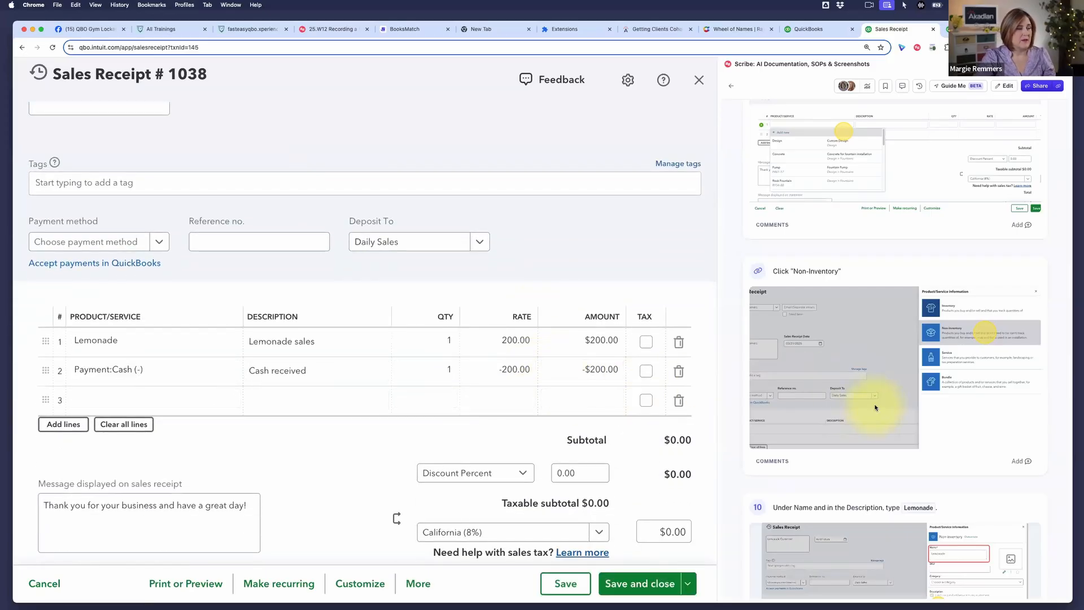
# - Set the rate of the Payment:Cash (-) line on the sales receipt to -100
pyautogui.scroll(-5, 876, 406)
pyautogui.scroll(-10, 876, 406)
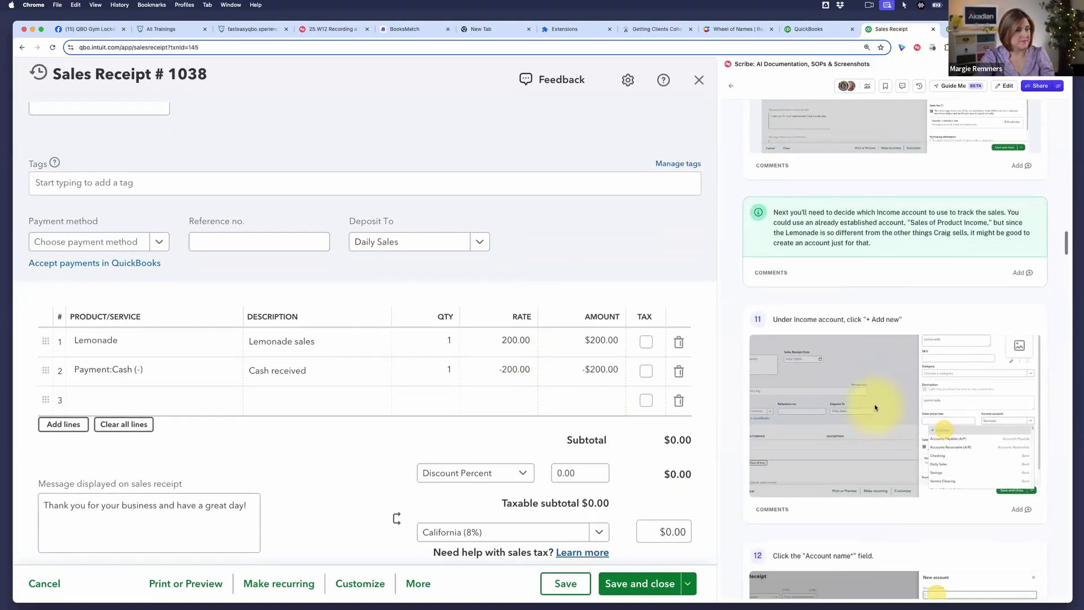
pyautogui.scroll(-2, 876, 407)
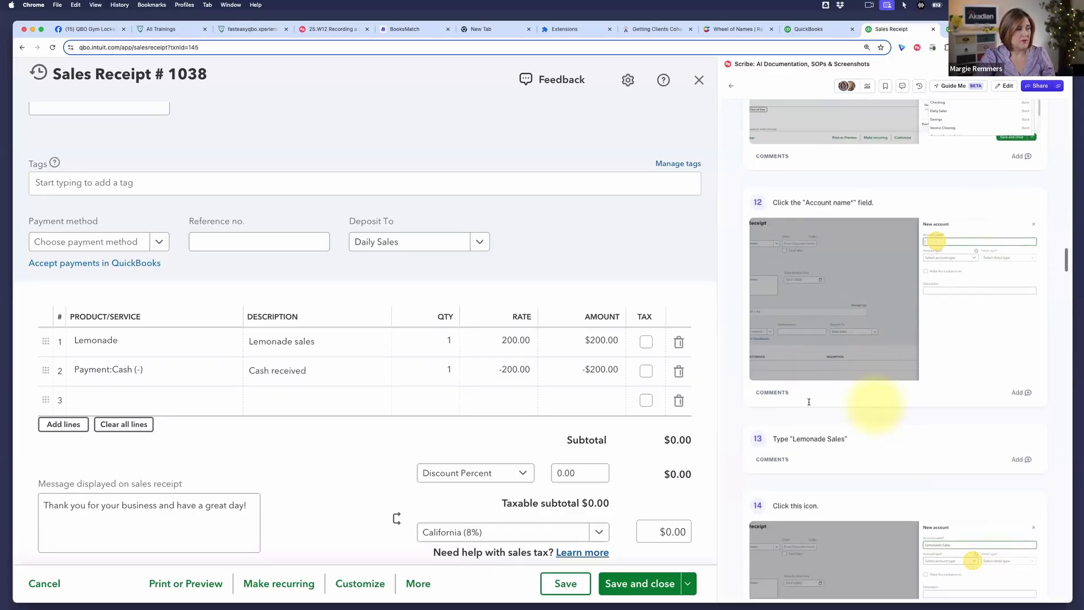
pyautogui.scroll(-20, 931, 394)
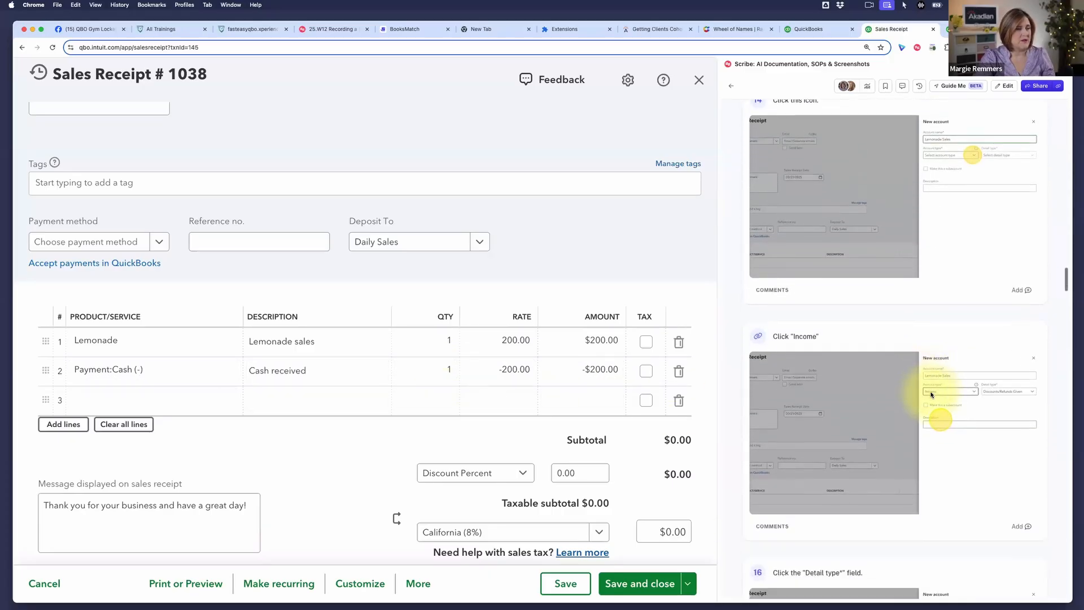
pyautogui.scroll(-5, 931, 395)
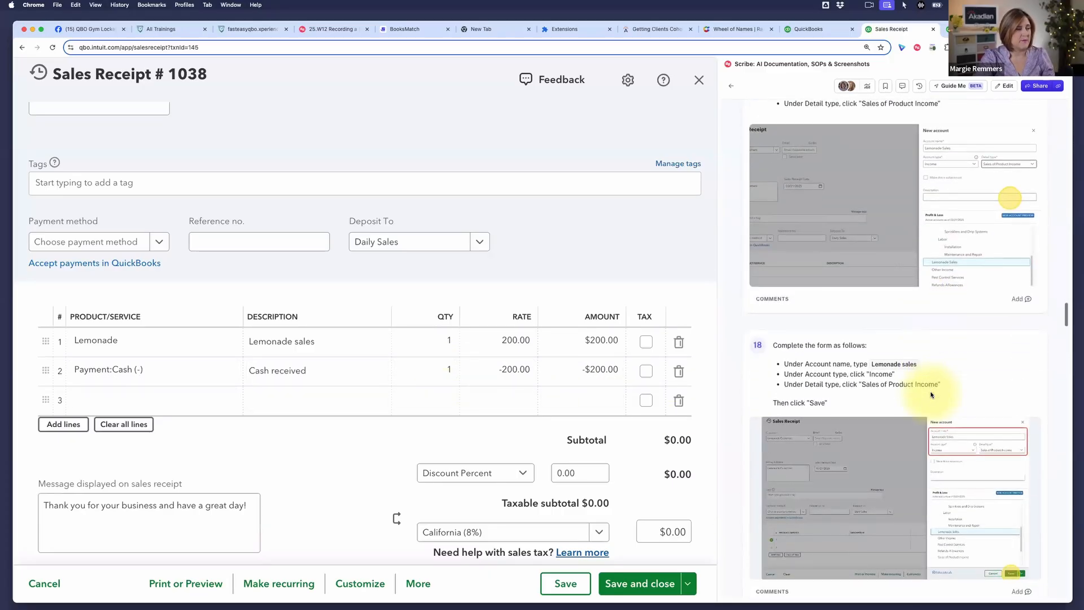
pyautogui.click(525, 369)
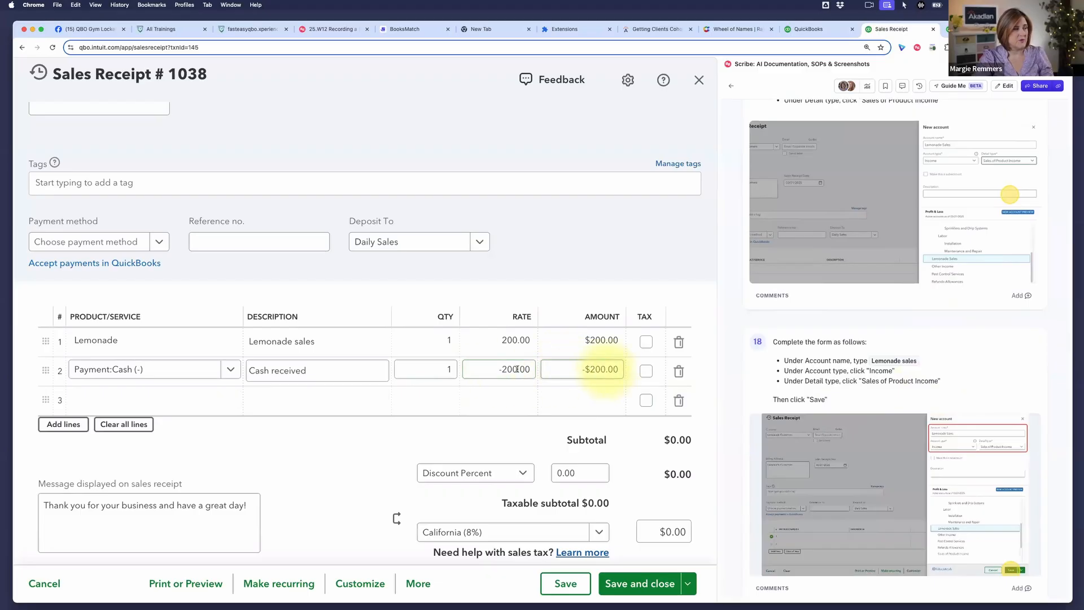
pyautogui.click(490, 368)
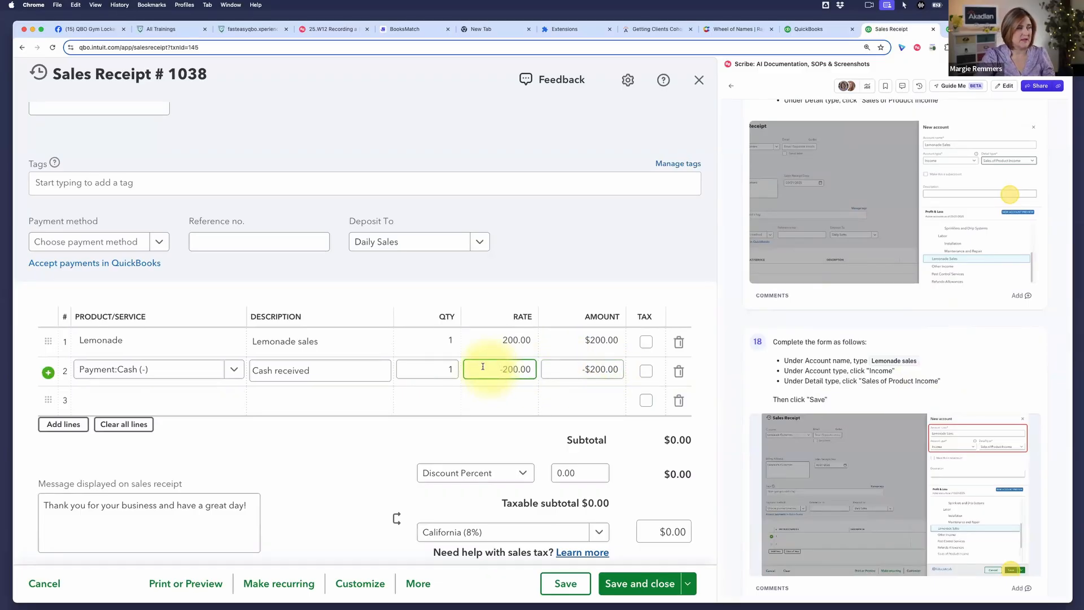
pyautogui.write('-1')
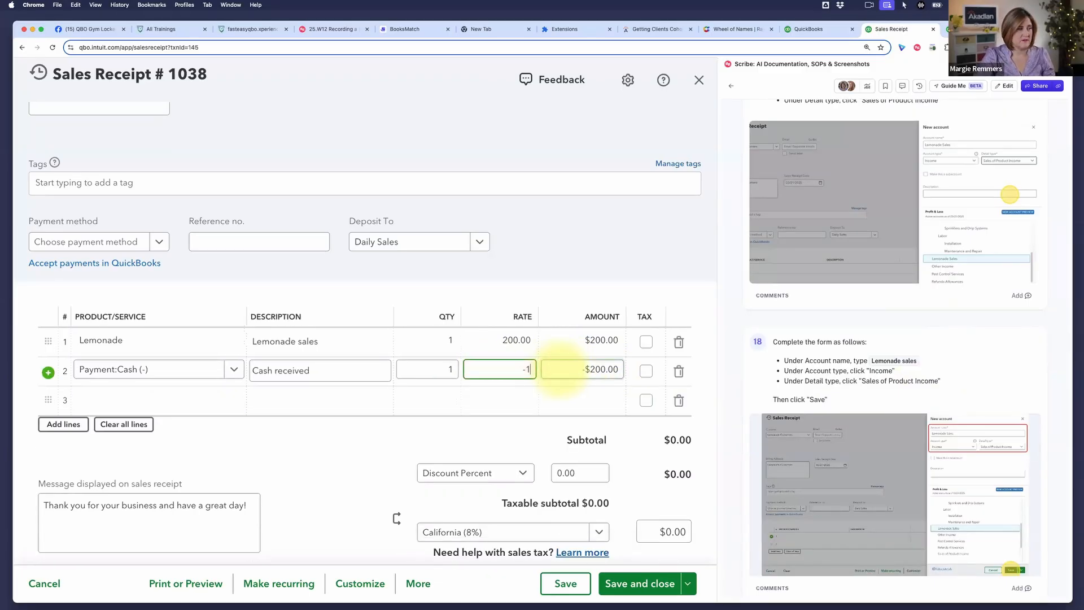
pyautogui.click(547, 370)
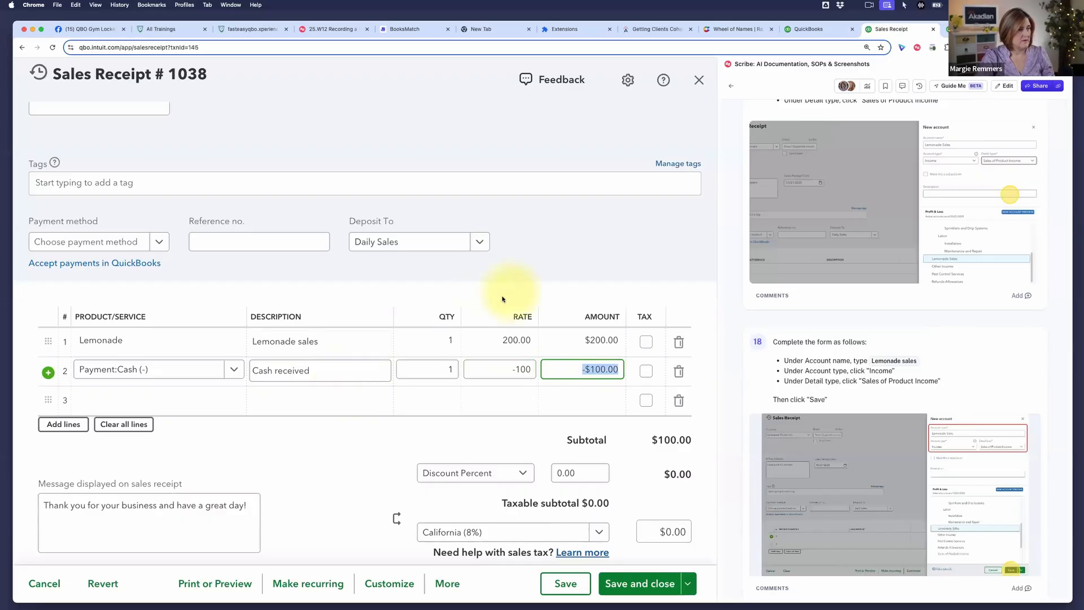
# - Start a new product of type Service from the sales receipt's third line
pyautogui.click(183, 404)
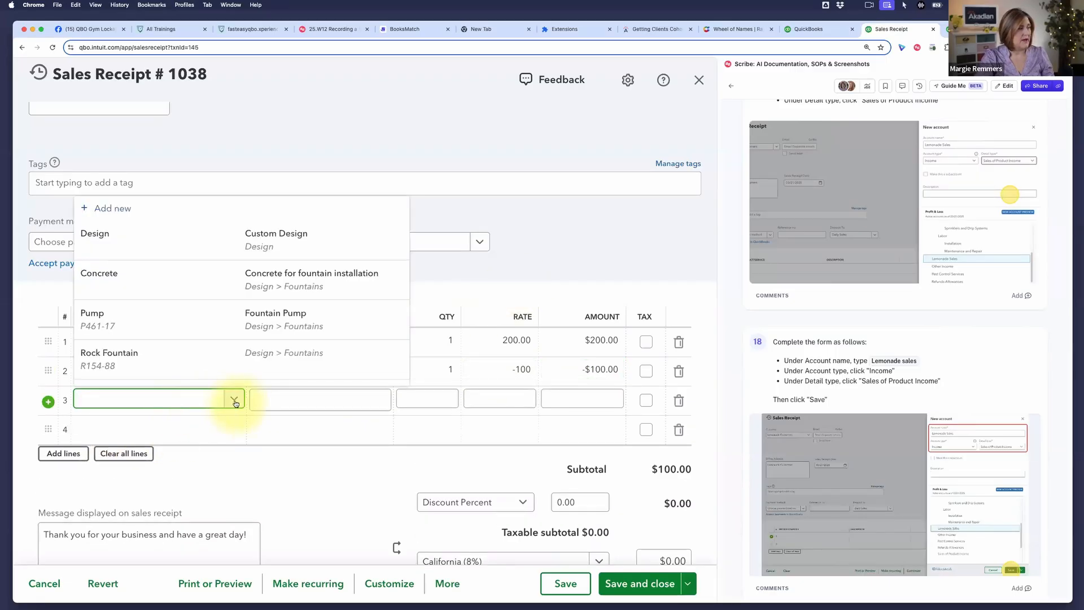
pyautogui.click(236, 401)
pyautogui.click(232, 400)
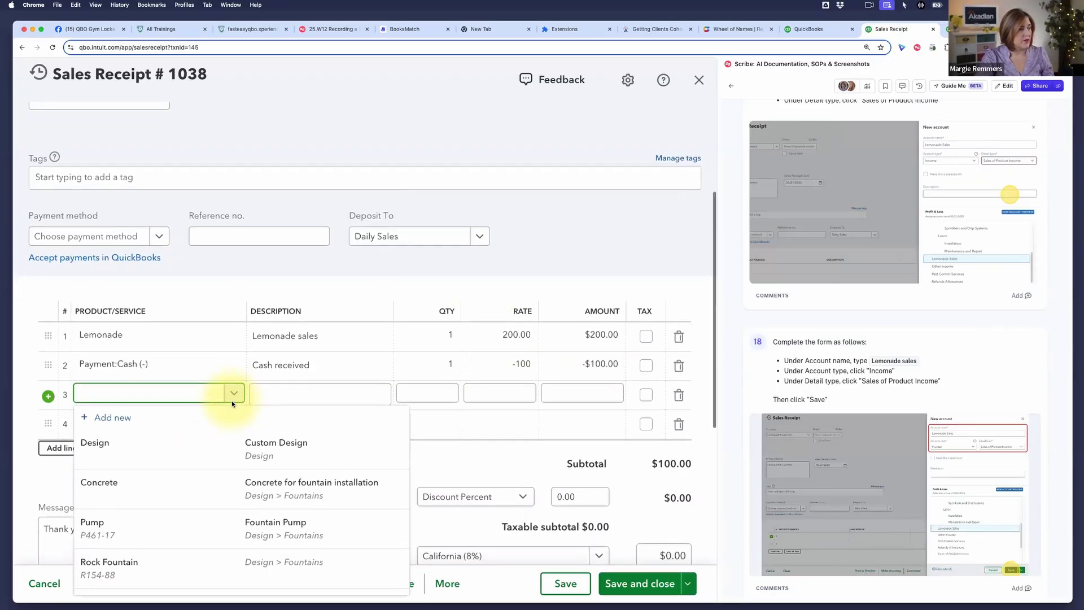
pyautogui.click(145, 414)
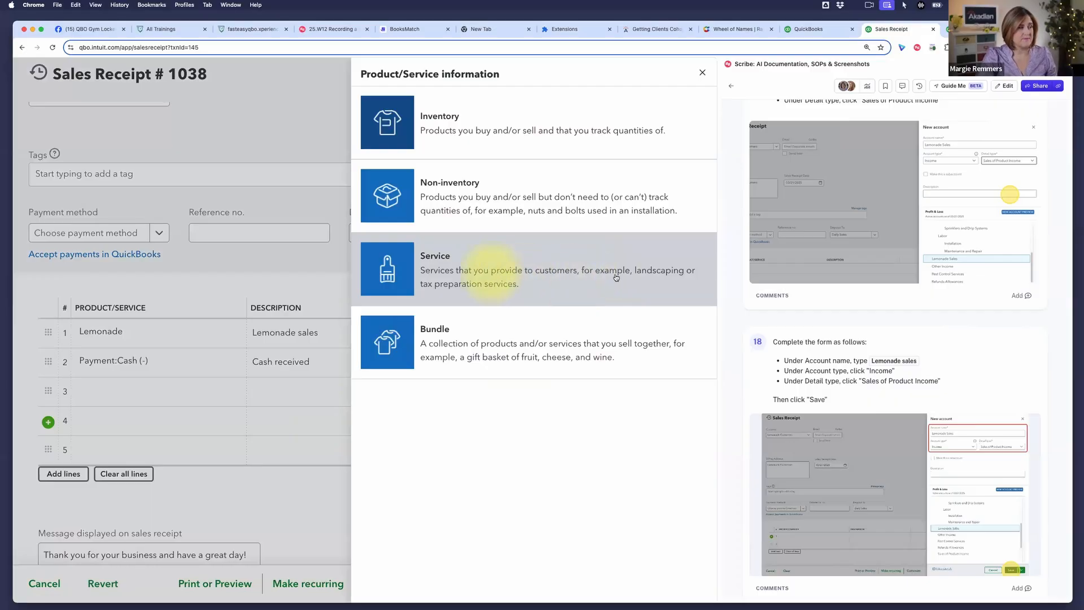
pyautogui.click(562, 275)
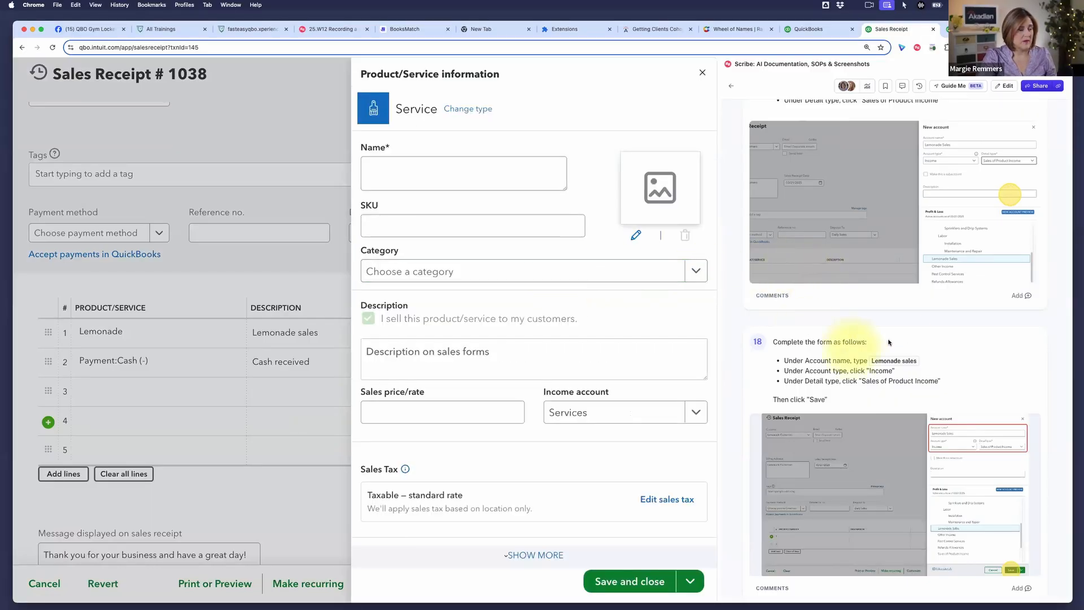
# - Read ahead in the guide to the instructions for creating the Zelle payment item
pyautogui.scroll(-2, 893, 340)
pyautogui.scroll(-10, 893, 339)
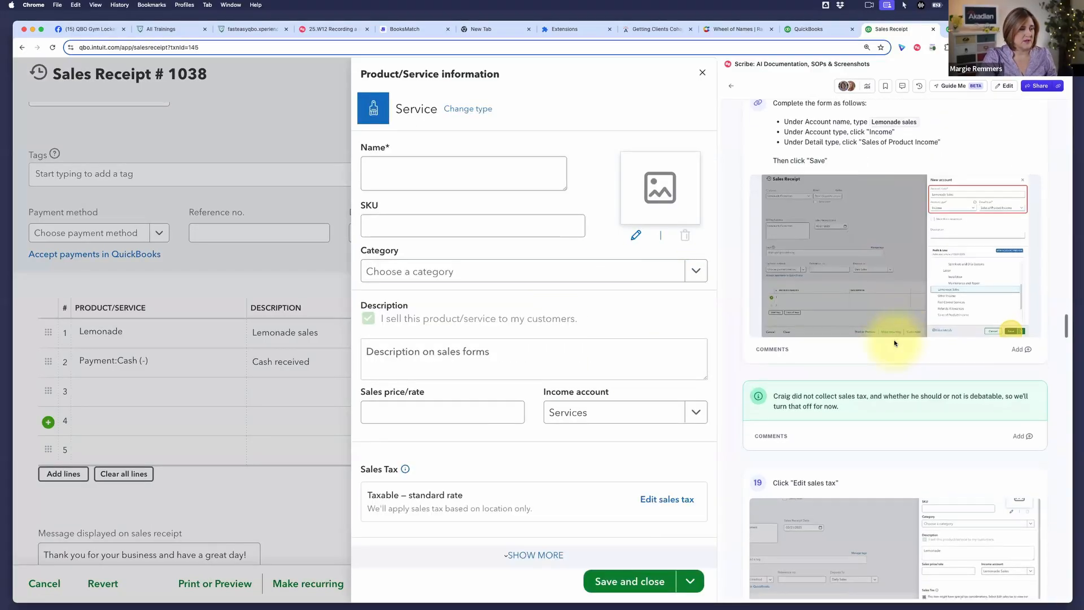
pyautogui.scroll(-8, 893, 340)
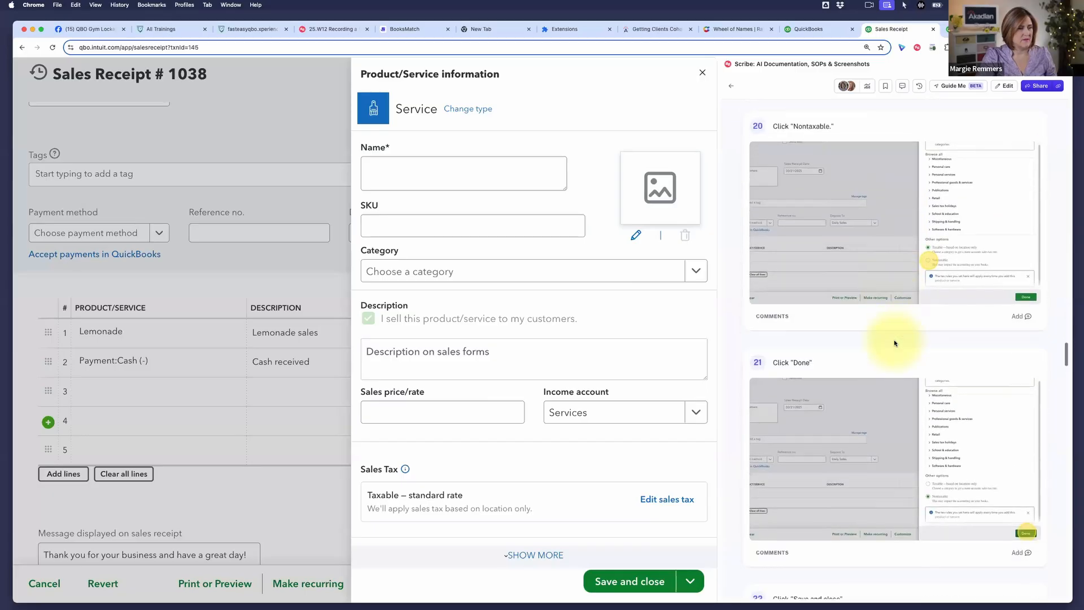
pyautogui.scroll(-6, 893, 340)
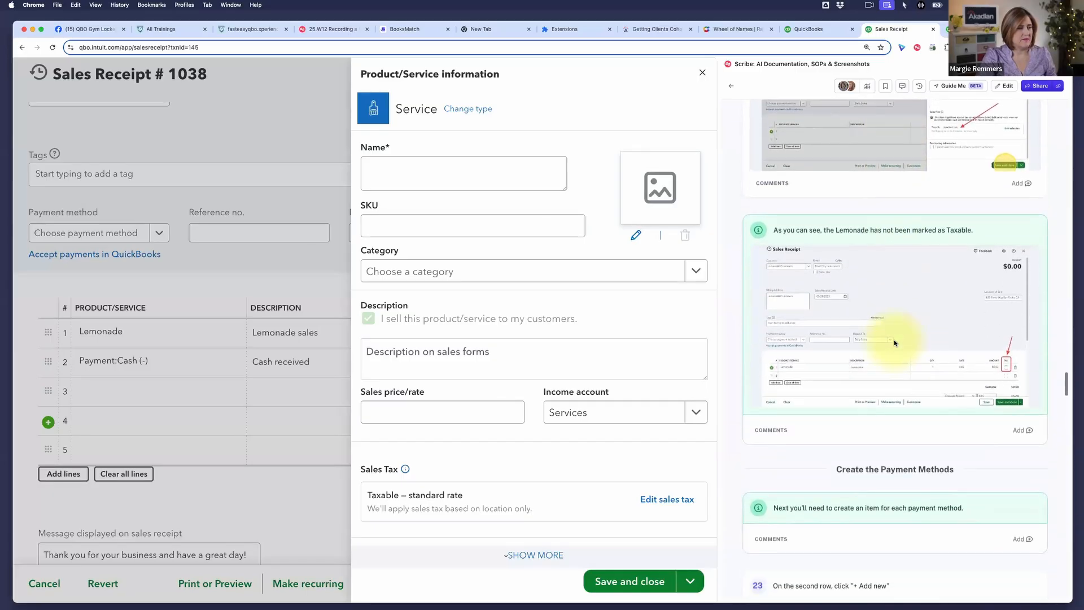
pyautogui.scroll(-10, 893, 339)
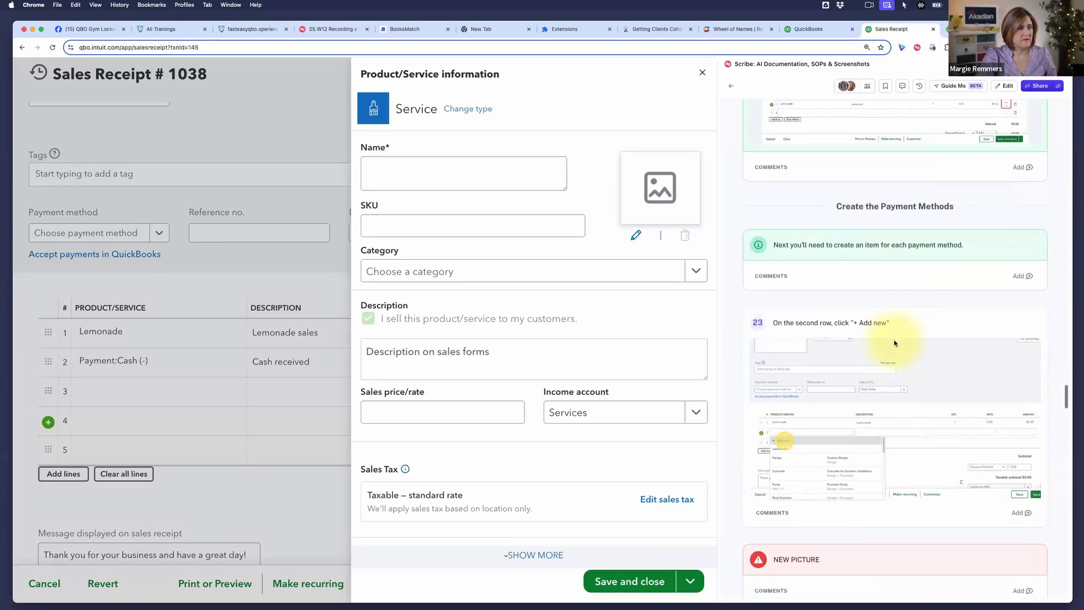
pyautogui.scroll(-10, 893, 340)
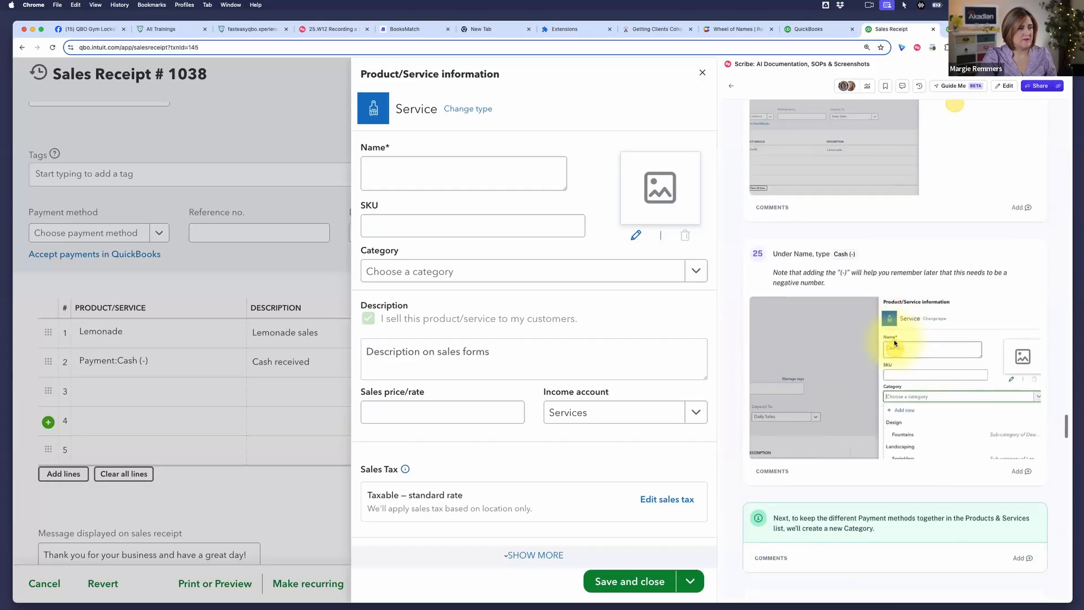
pyautogui.scroll(-10, 893, 340)
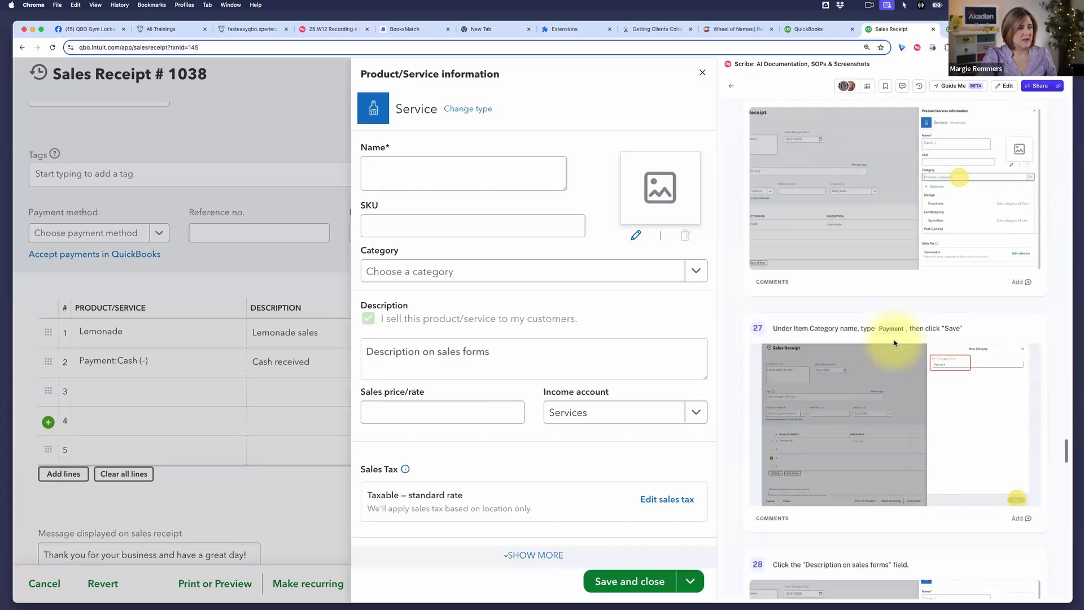
pyautogui.scroll(-10, 893, 340)
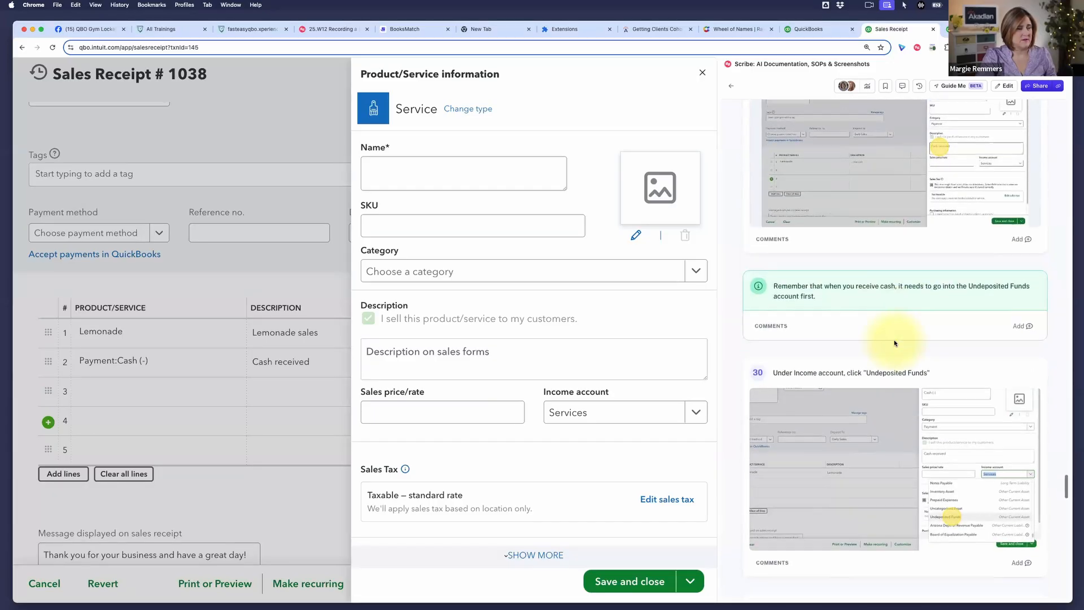
pyautogui.scroll(-10, 893, 340)
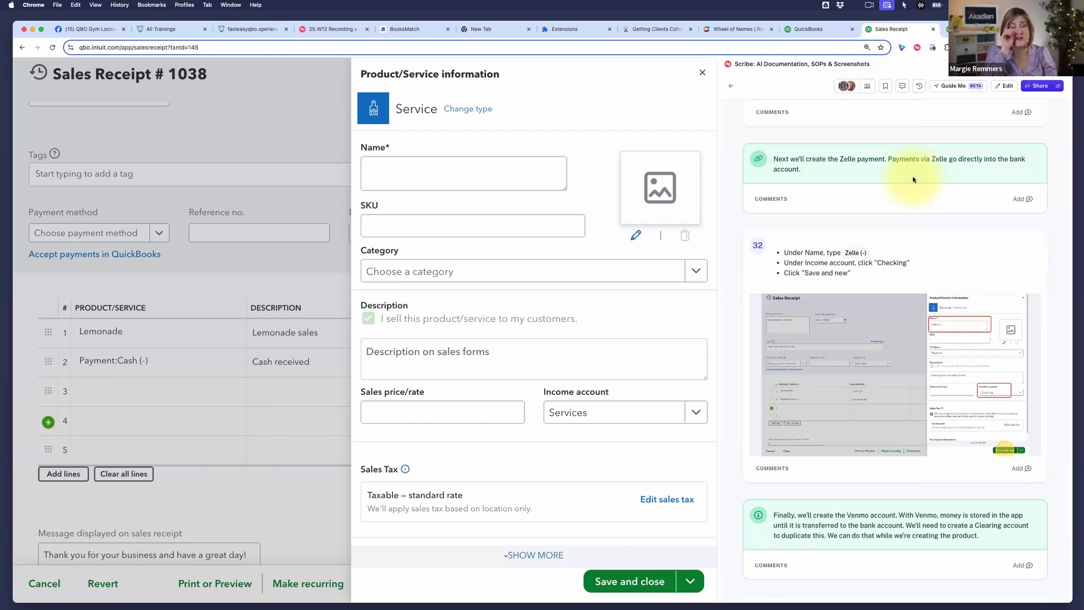
# - Name the new service item Zelle (-) and set its income account to Checking
pyautogui.click(423, 176)
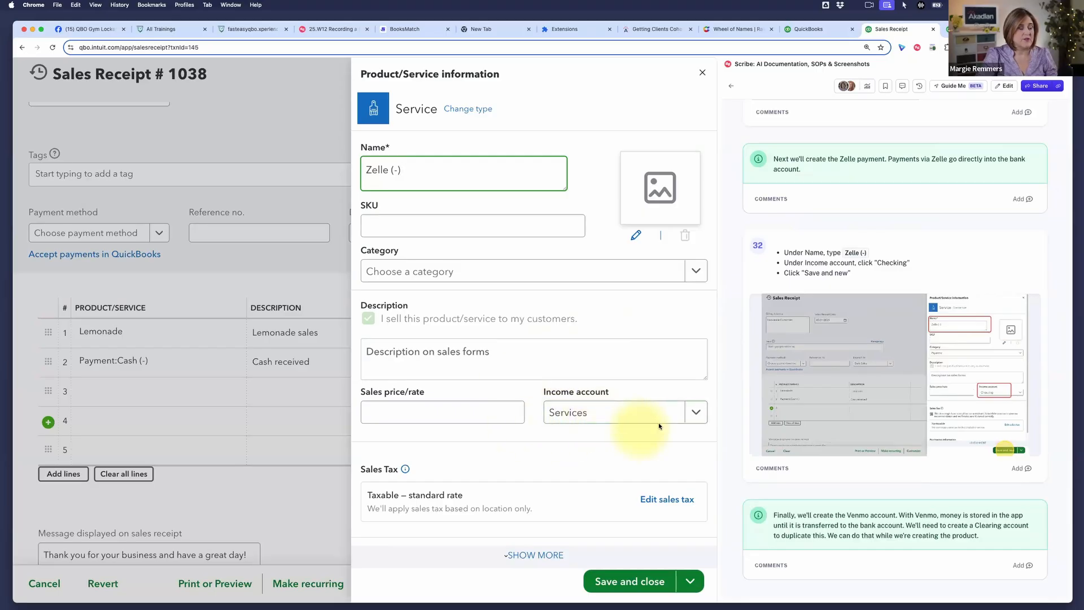
pyautogui.click(698, 414)
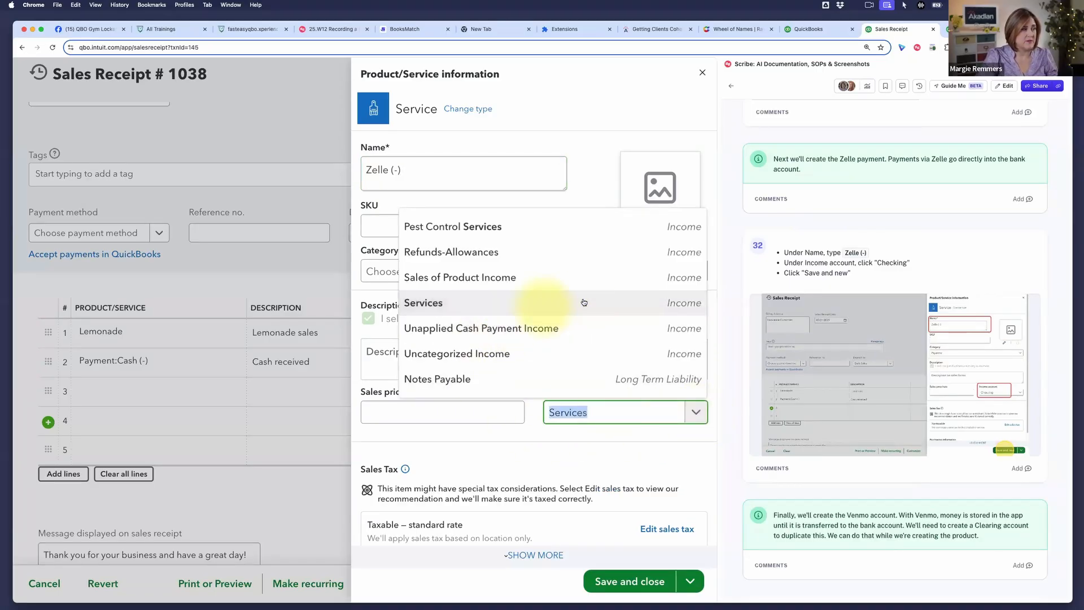
pyautogui.scroll(5, 584, 302)
pyautogui.scroll(10, 585, 302)
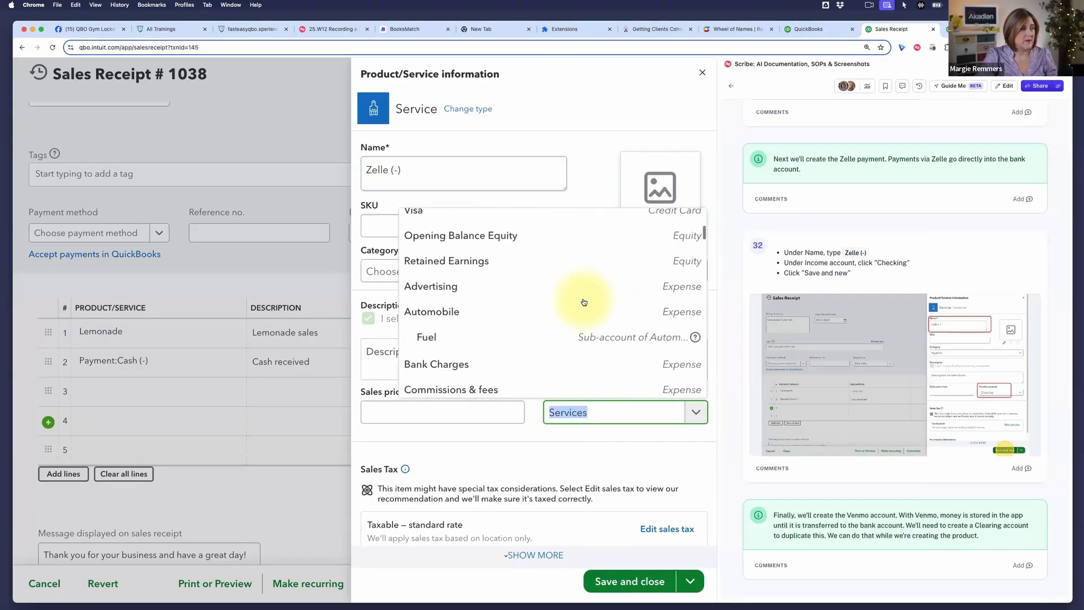
pyautogui.click(498, 306)
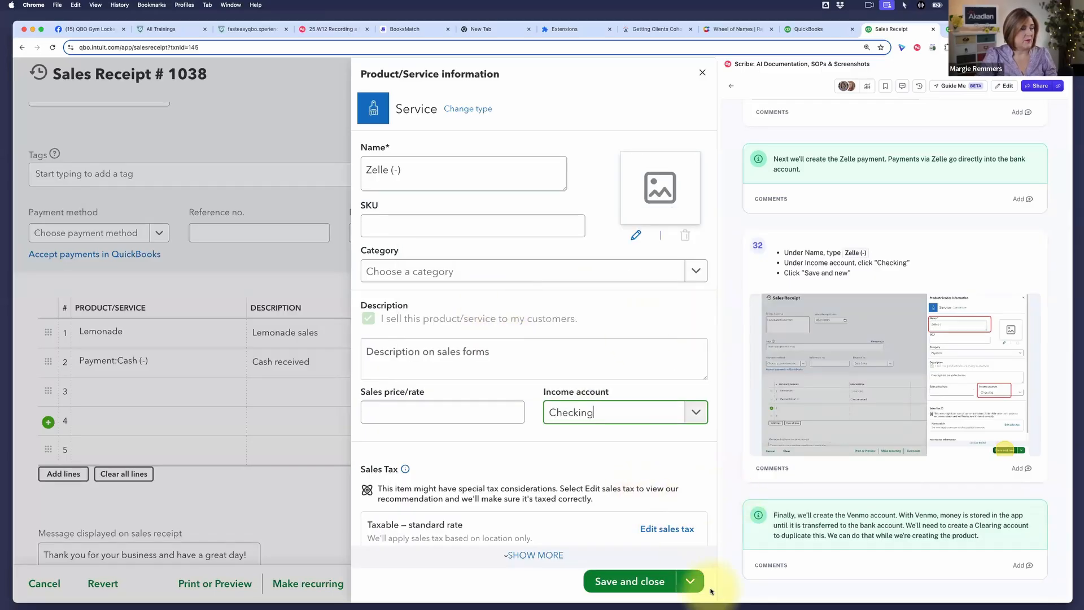
# - Assign the Zelle (-) item to the Payment category
pyautogui.click(441, 273)
pyautogui.click(441, 274)
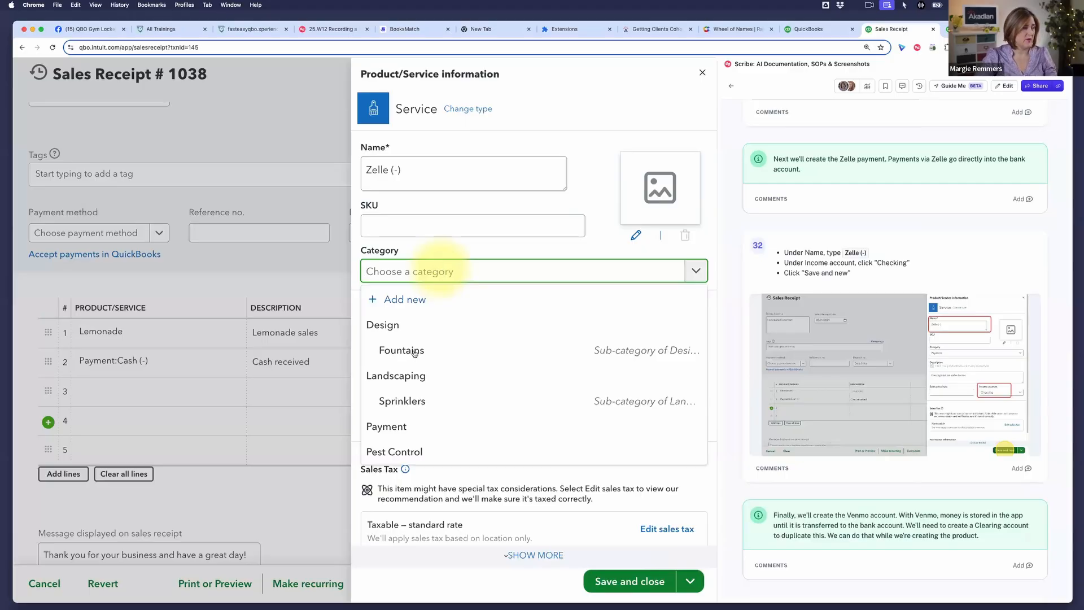
pyautogui.click(416, 425)
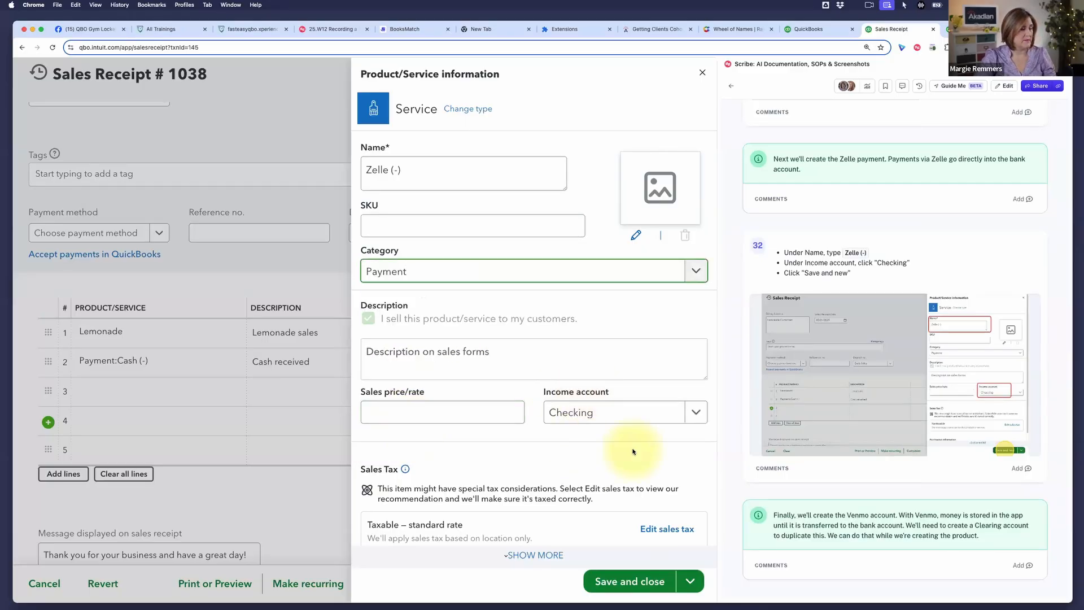
# - Set the Zelle (-) item's sales tax treatment to Nontaxable
pyautogui.scroll(-2, 632, 452)
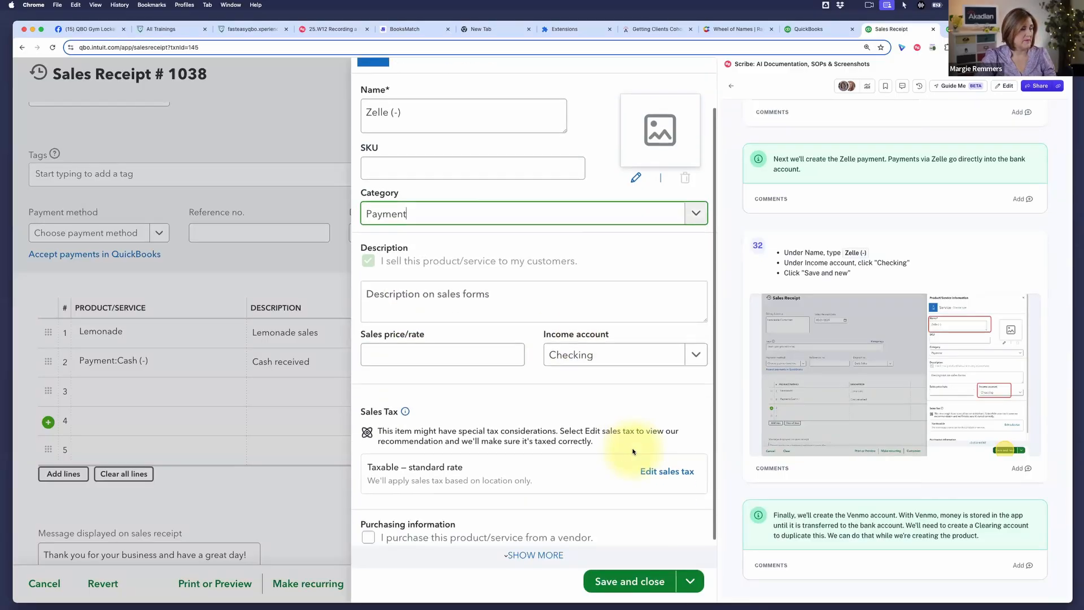
pyautogui.click(663, 482)
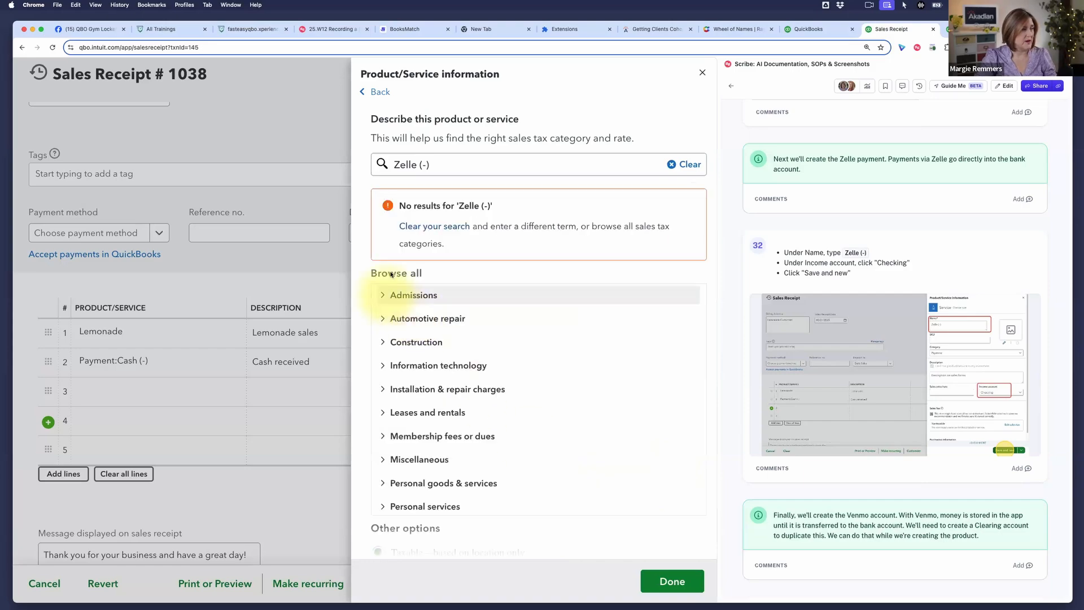
pyautogui.scroll(-4, 418, 443)
pyautogui.scroll(-3, 451, 462)
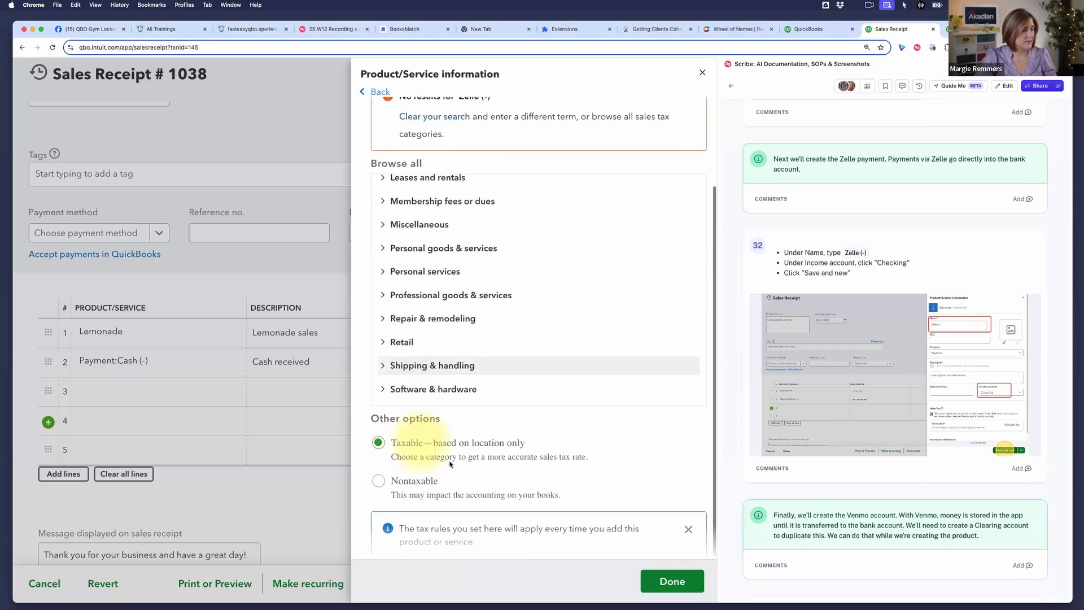
pyautogui.click(381, 481)
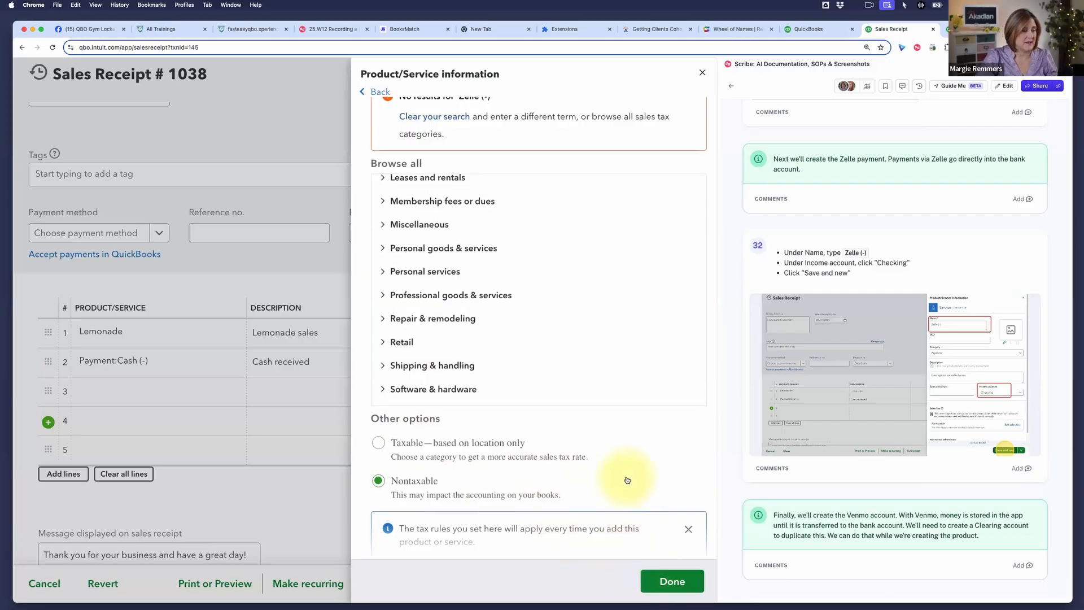
pyautogui.click(670, 580)
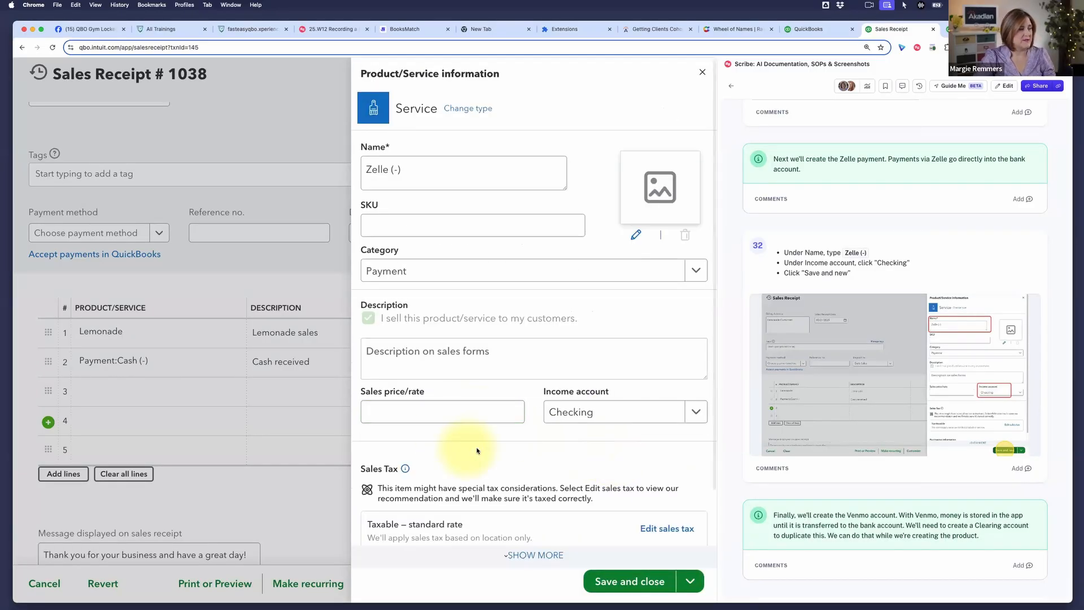
# - Save the Zelle (-) item and continue with another new item
pyautogui.scroll(-3, 480, 452)
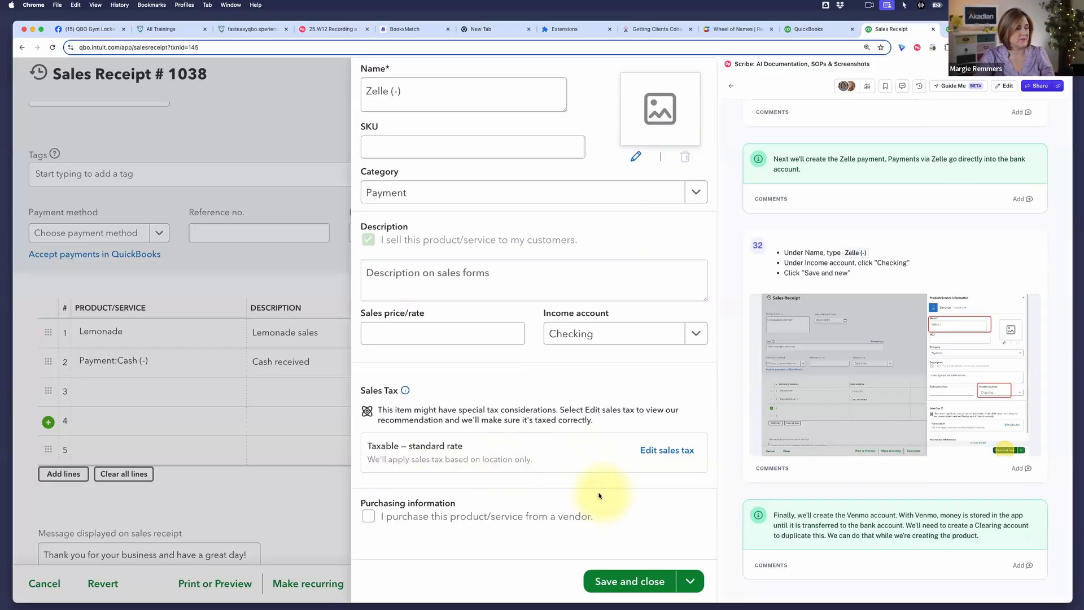
pyautogui.click(691, 582)
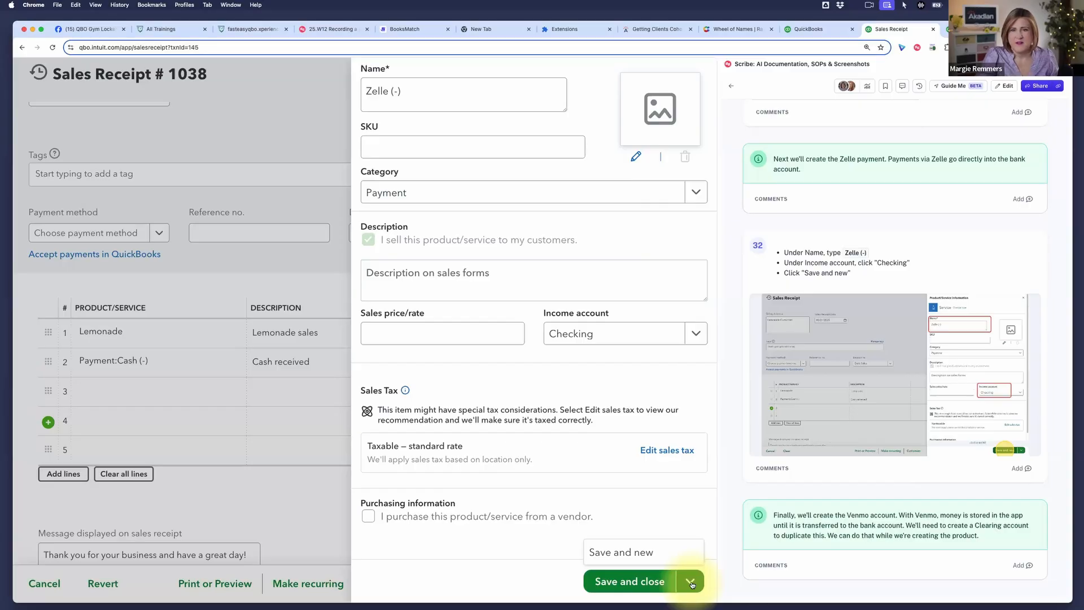
pyautogui.click(631, 553)
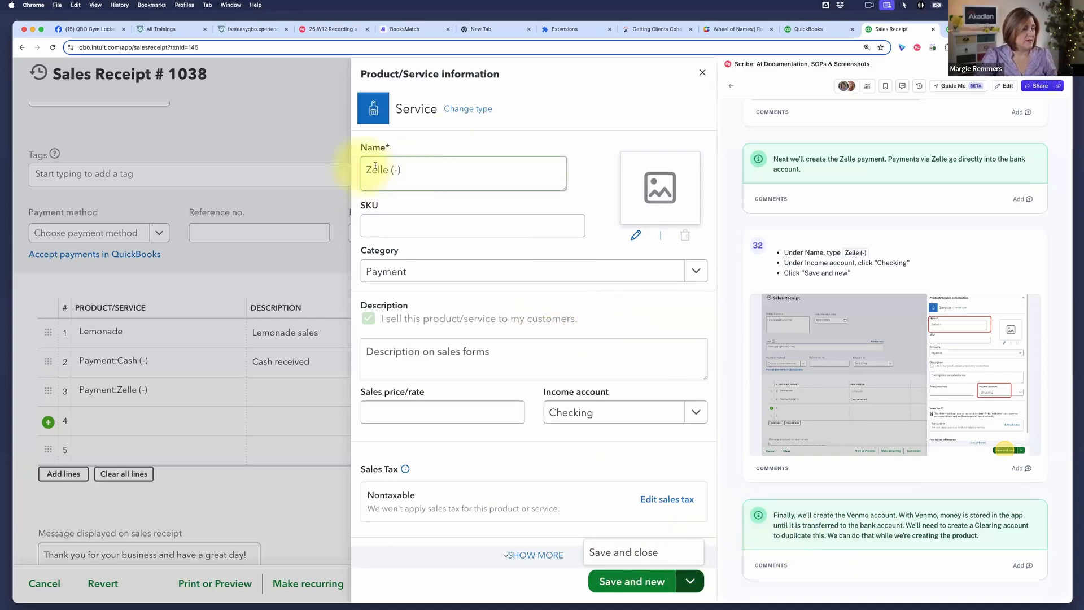
# - Consult the guide's Venmo instructions and name the new item Venmo (-)
pyautogui.scroll(-3, 812, 309)
pyautogui.scroll(-10, 813, 308)
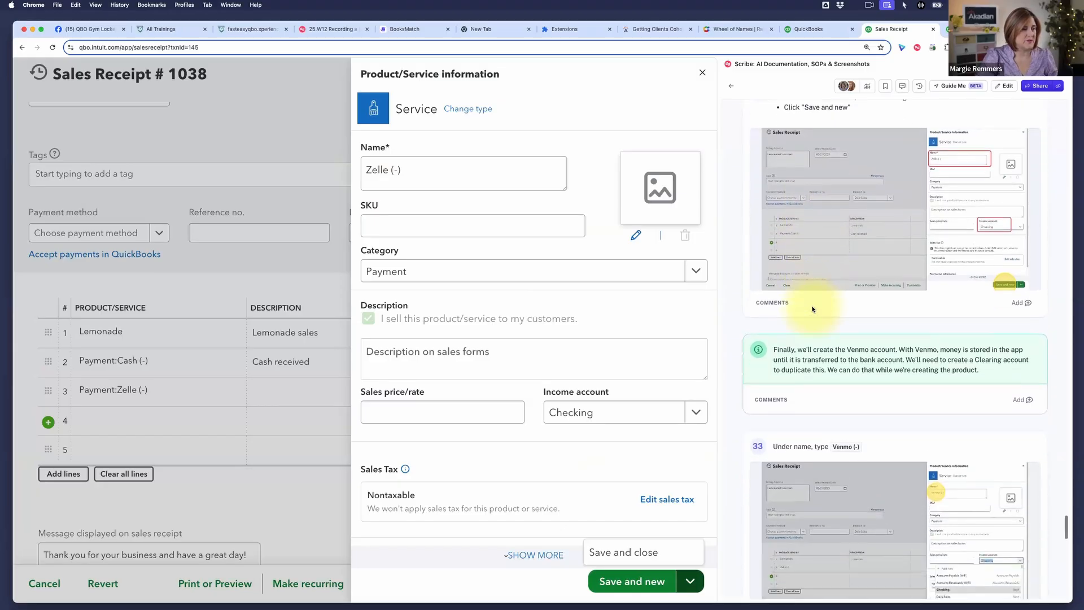
pyautogui.doubleClick(375, 170)
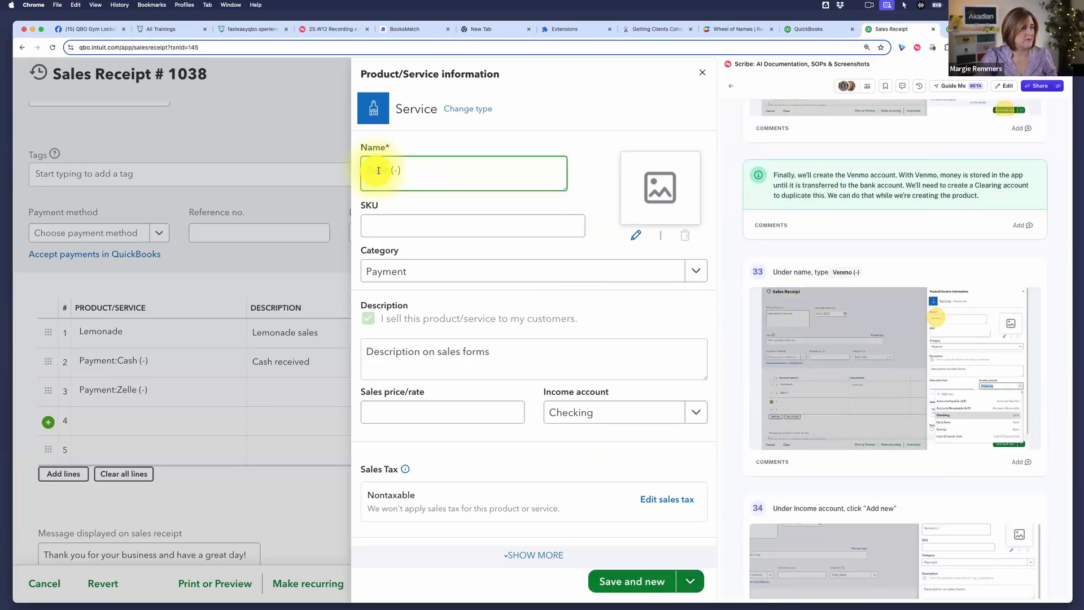
pyautogui.write('Venmo')
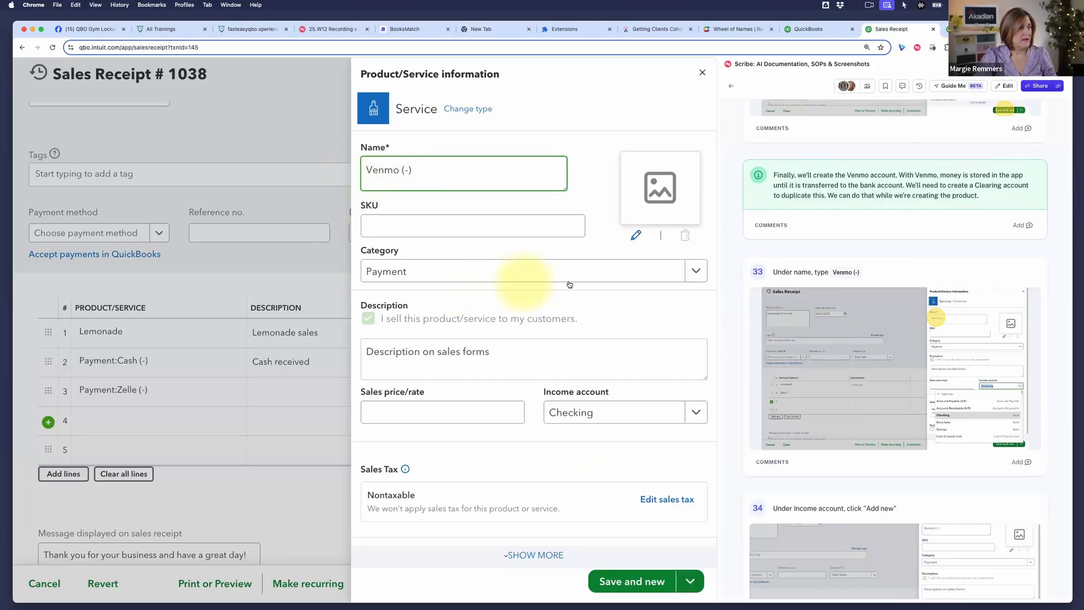
# - Start a new income account from the Venmo (-) item, following the guide, and name it Venmo Clearing
pyautogui.scroll(-2, 440, 284)
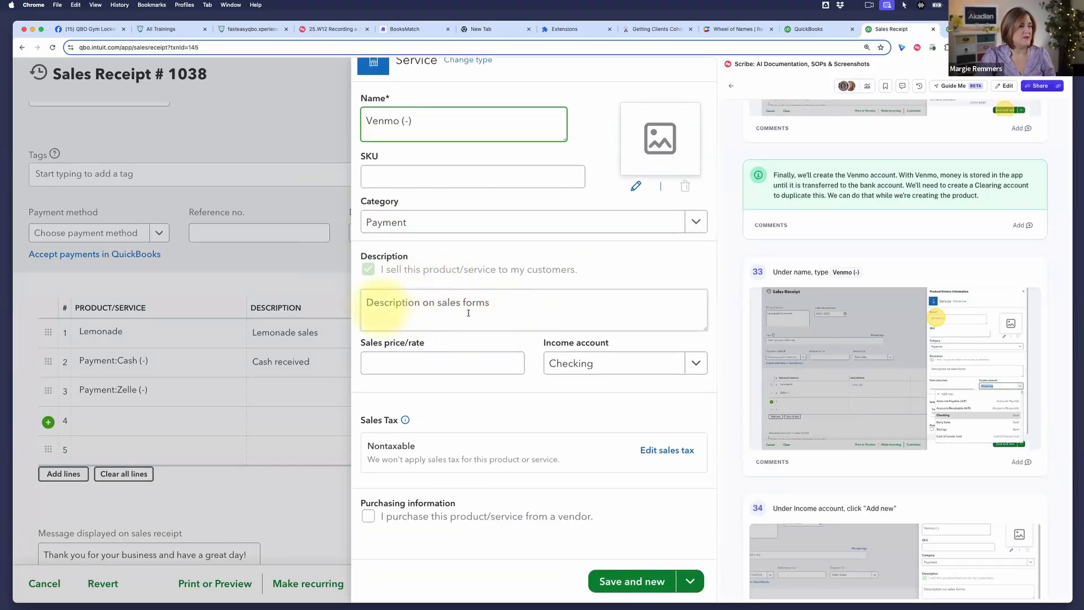
pyautogui.scroll(-5, 826, 364)
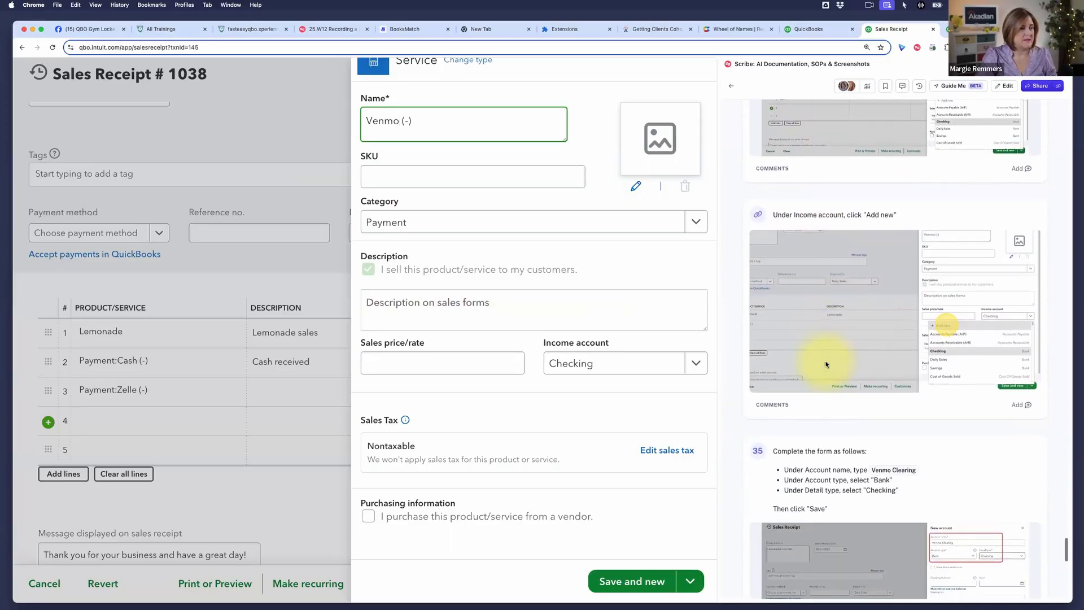
pyautogui.scroll(-1, 826, 364)
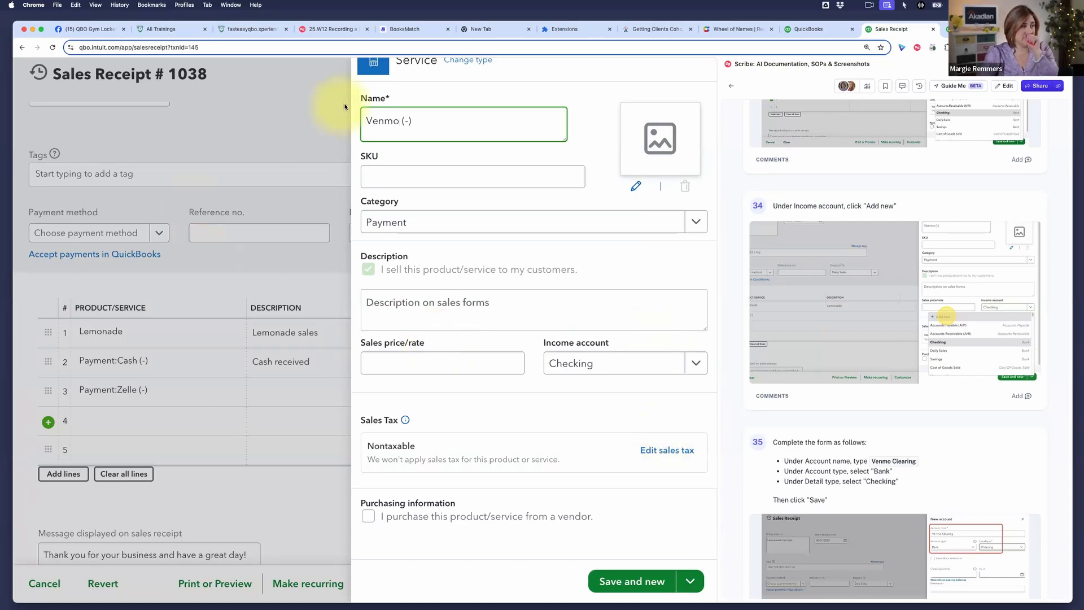
pyautogui.click(696, 363)
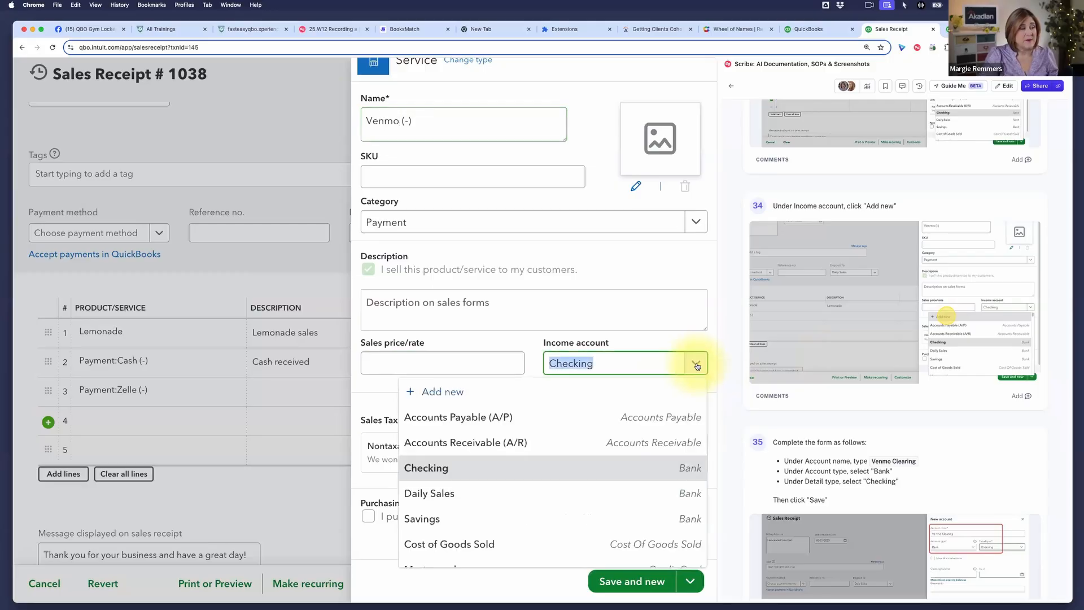
pyautogui.click(447, 393)
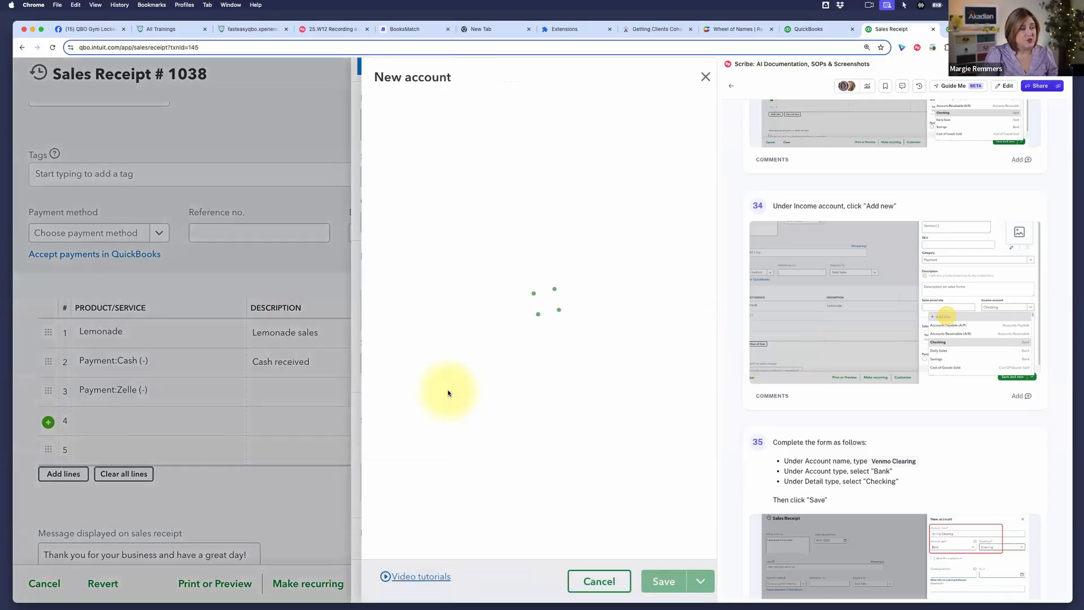
pyautogui.click(404, 130)
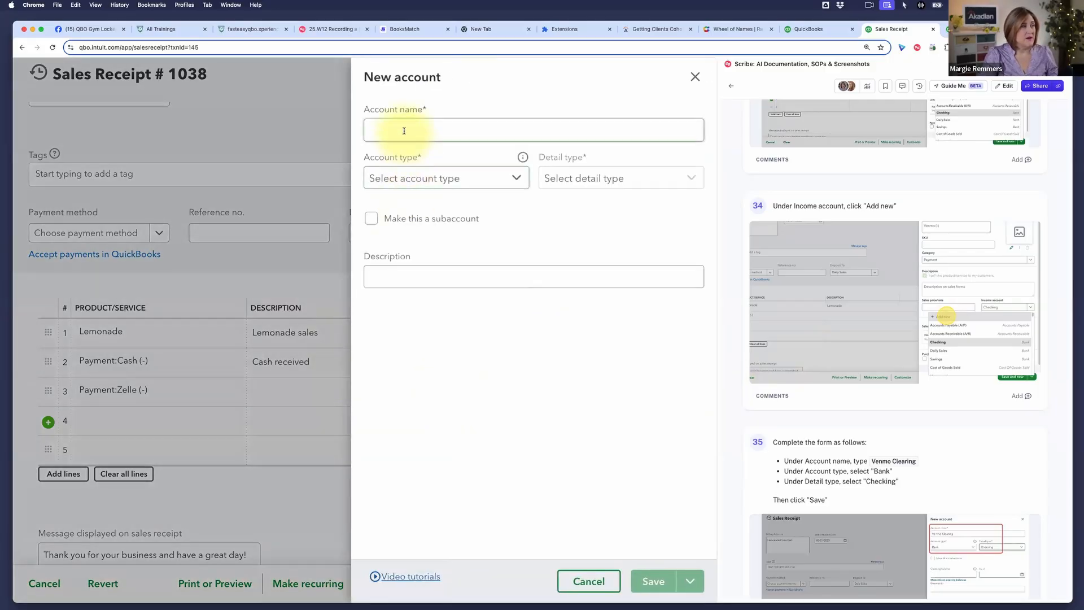
pyautogui.write('Ve')
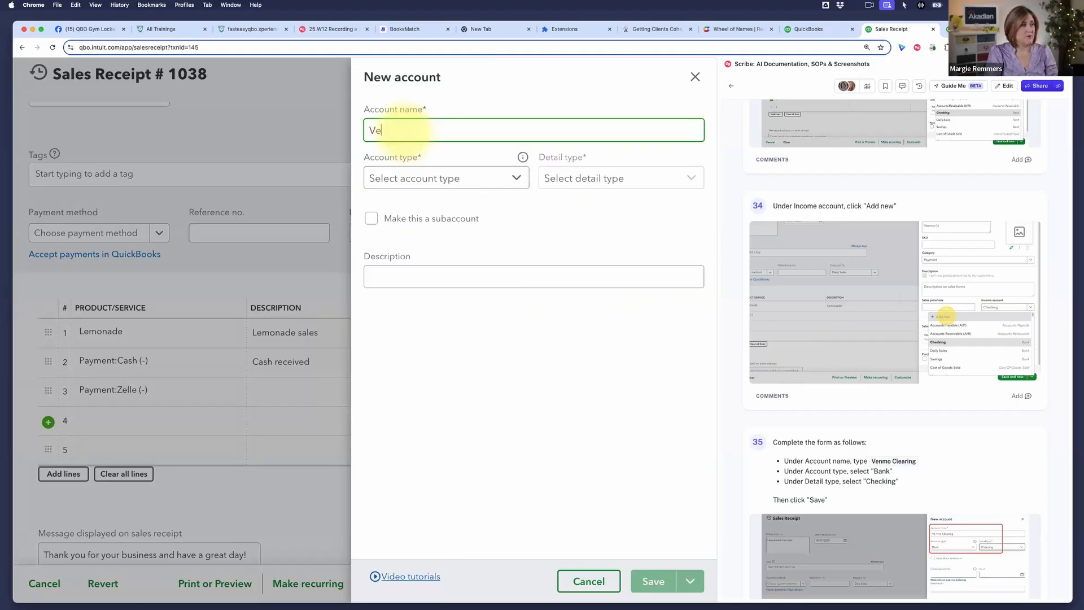
pyautogui.write('nmo Clearing')
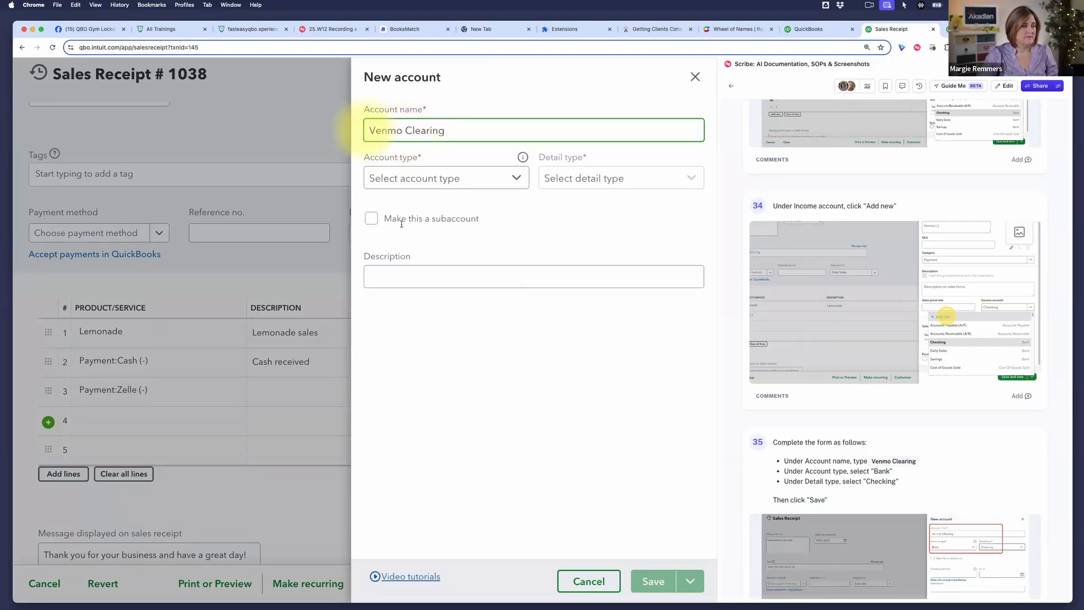
# - Set the new account's type to Bank and detail type to Checking, and save it as the item's income account
pyautogui.scroll(-5, 878, 421)
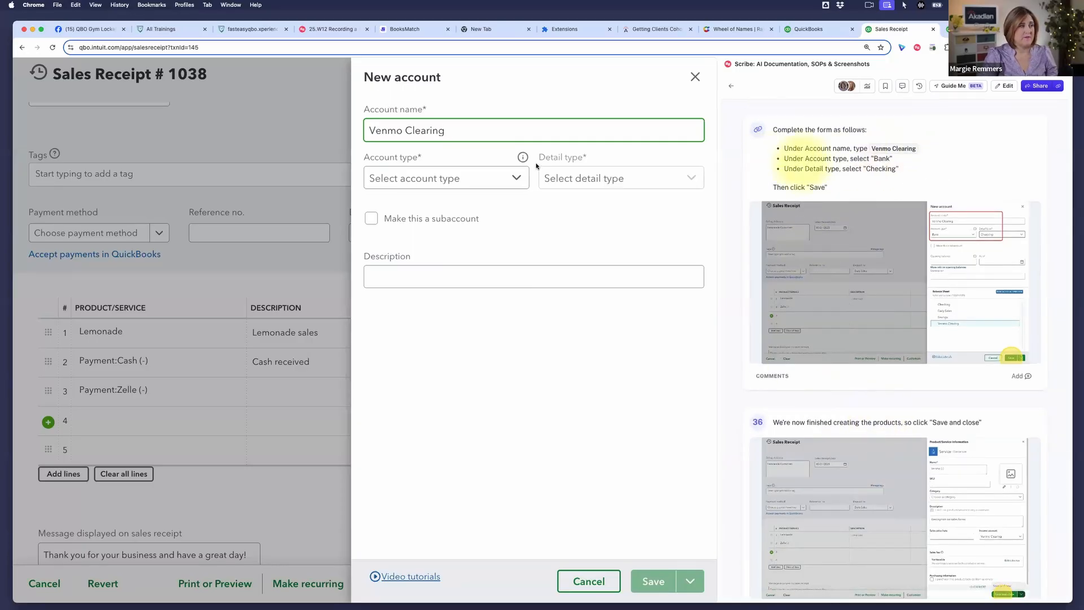
pyautogui.click(440, 181)
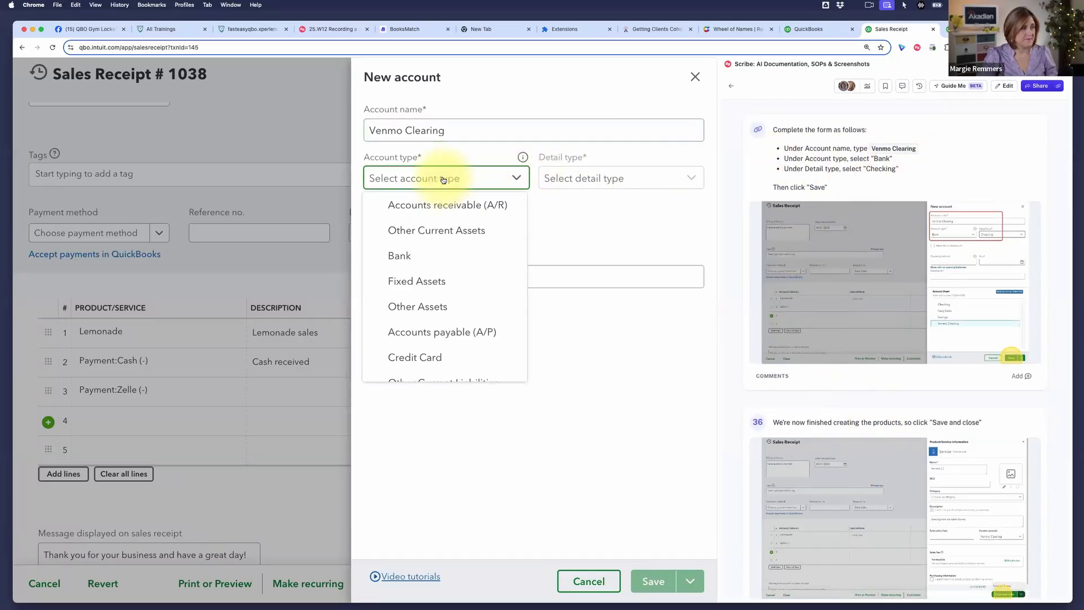
pyautogui.click(431, 254)
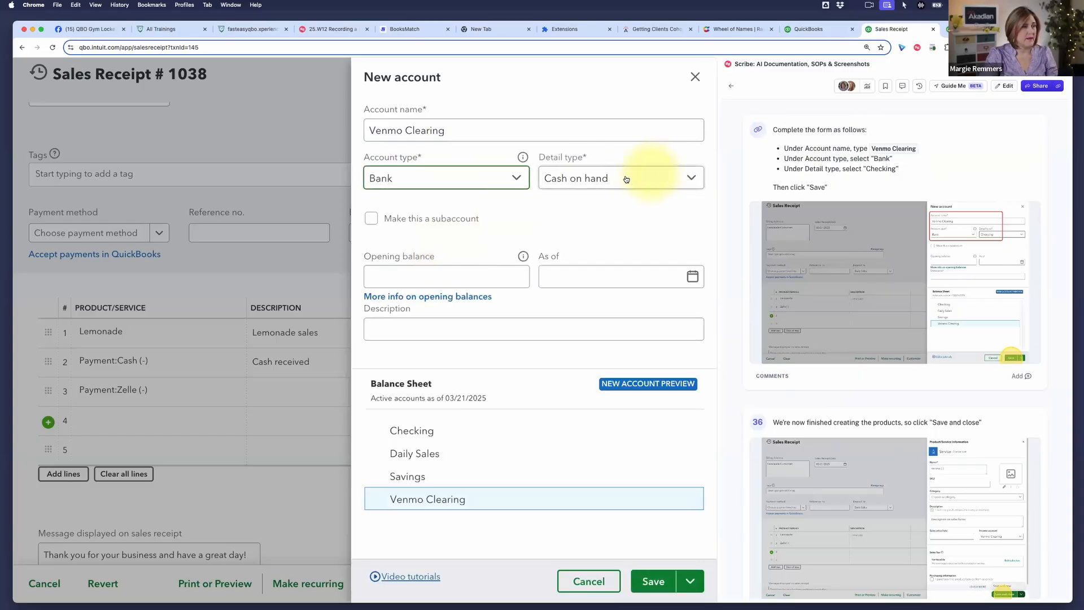
pyautogui.click(623, 180)
pyautogui.click(615, 230)
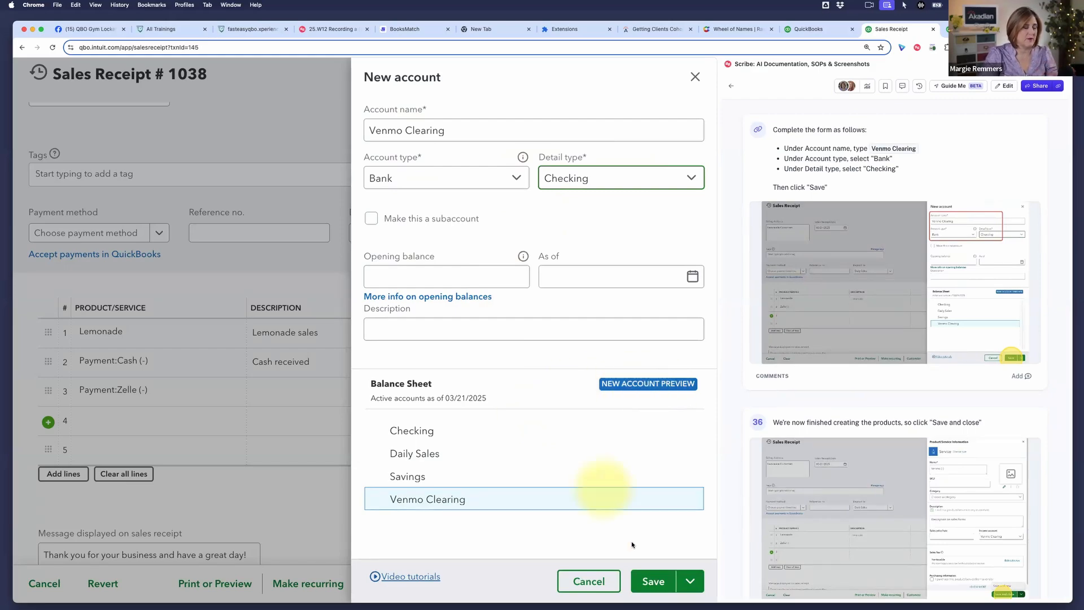
pyautogui.click(650, 581)
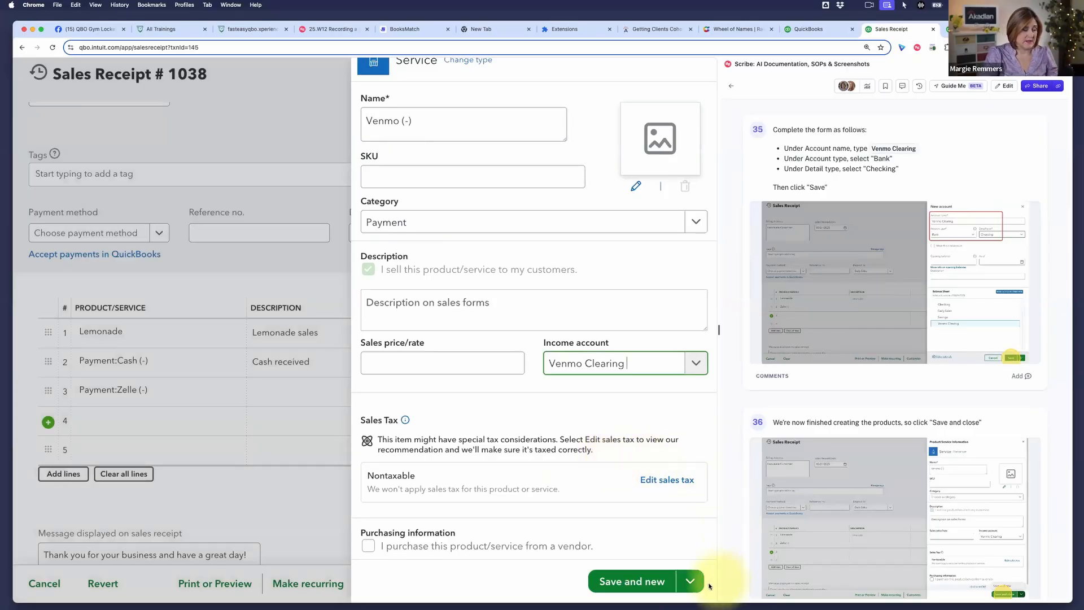
# - Save and close the Venmo (-) item, and close the guide beside the sales receipt
pyautogui.click(690, 580)
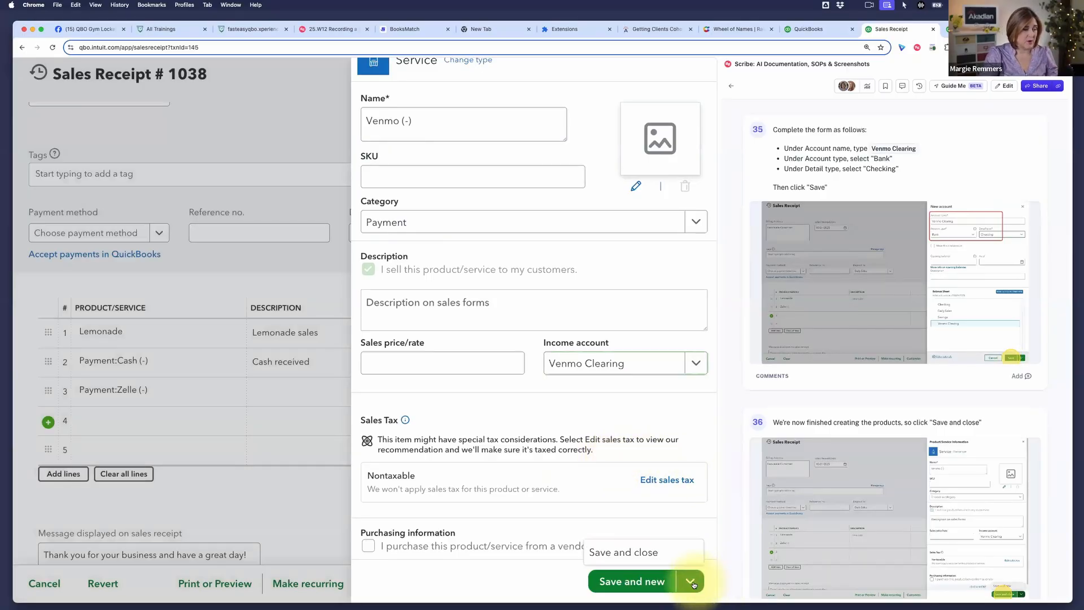
pyautogui.click(619, 553)
pyautogui.scroll(-3, 866, 514)
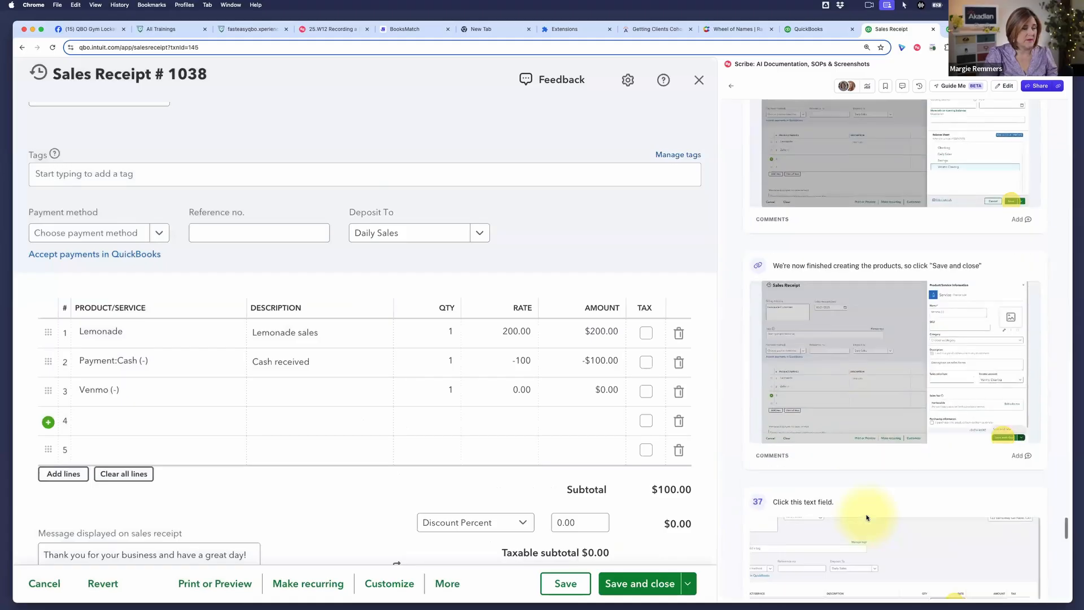
pyautogui.scroll(-6, 866, 517)
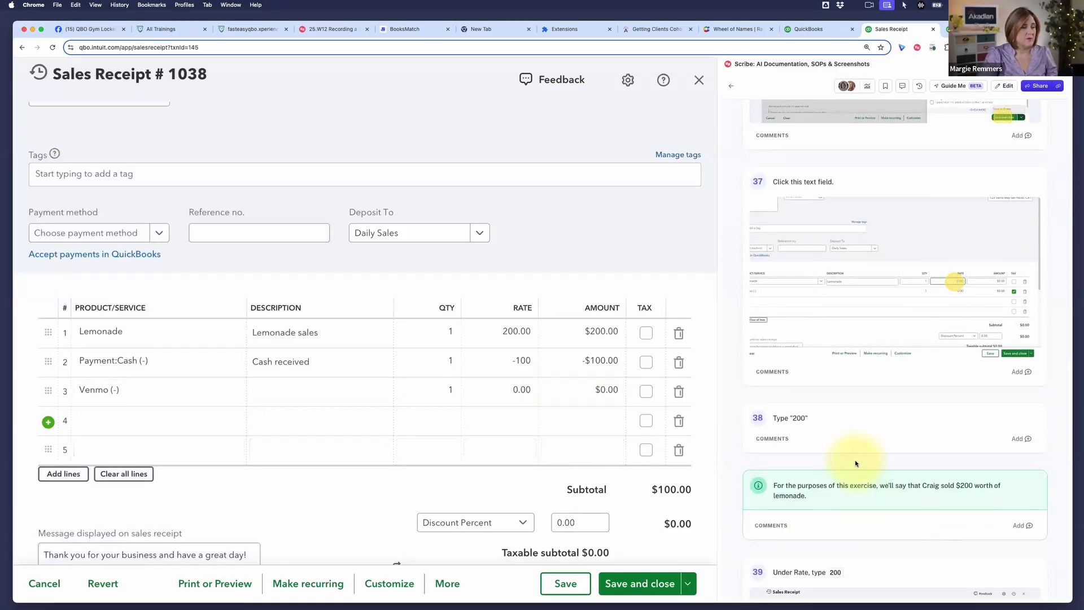
pyautogui.scroll(-12, 854, 460)
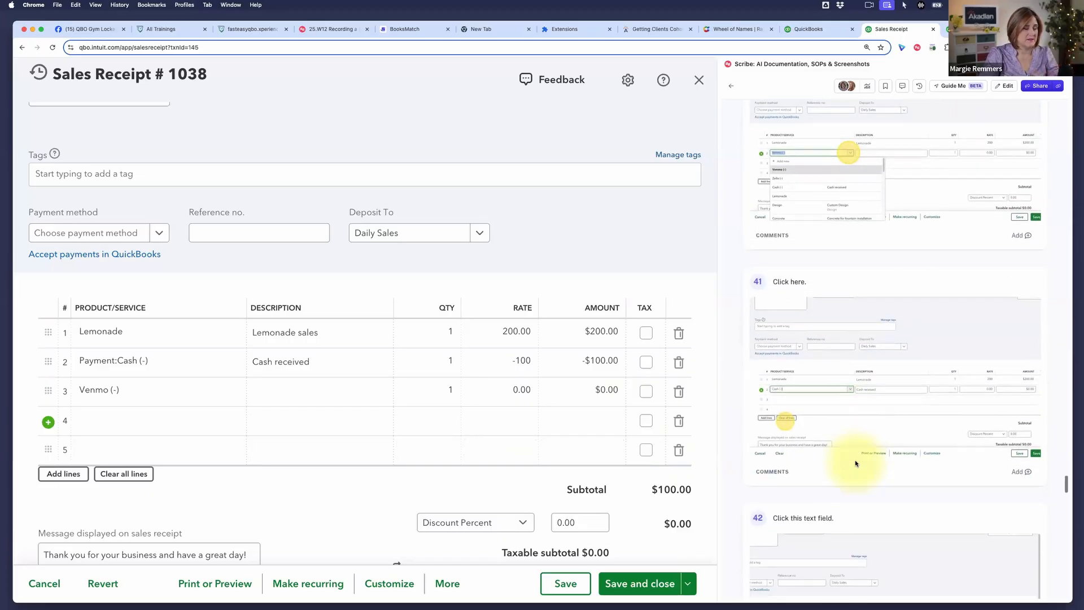
pyautogui.scroll(-3, 855, 459)
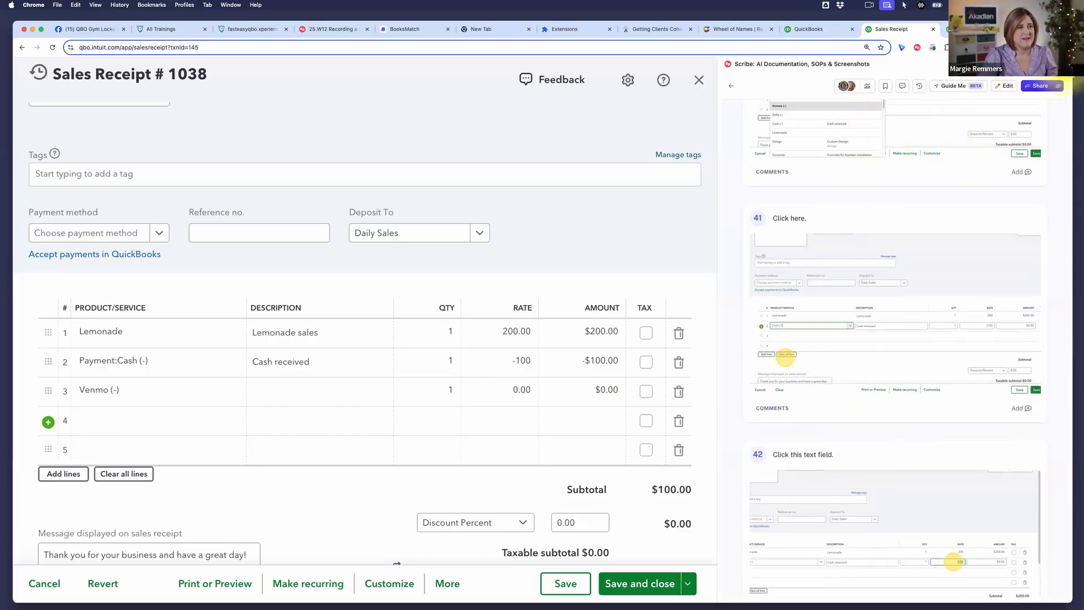
pyautogui.click(1062, 65)
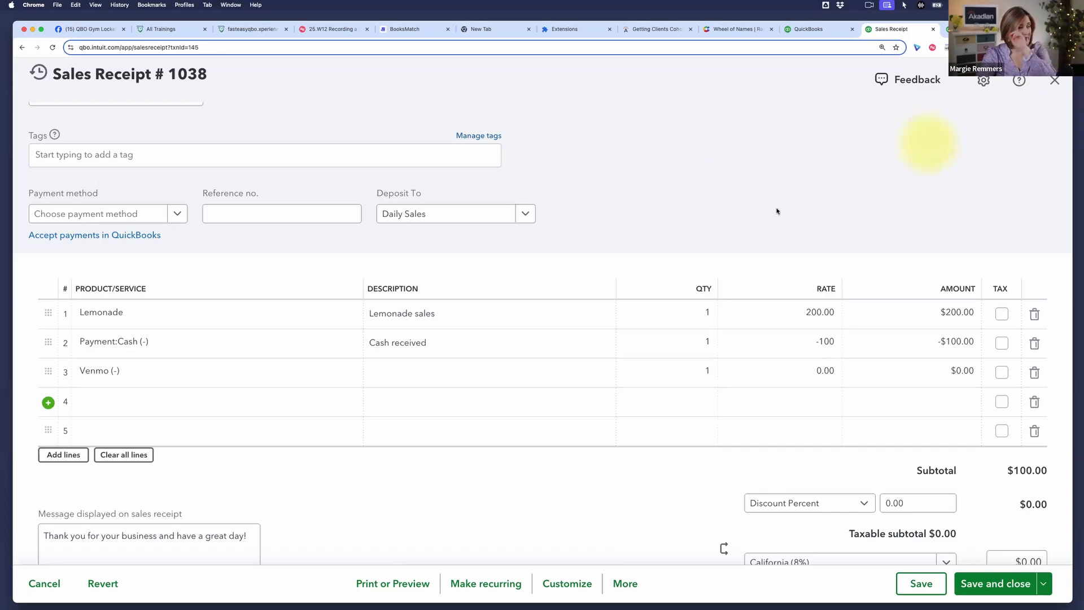
# - Set the rate of the Venmo (-) line on the sales receipt to -75
pyautogui.click(794, 375)
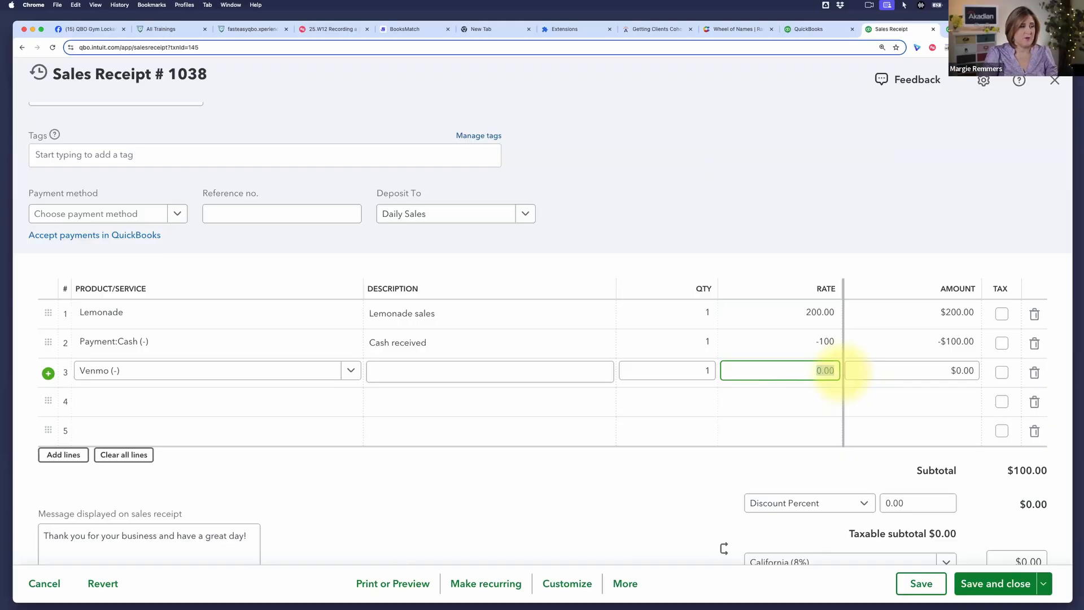
pyautogui.write('50')
pyautogui.press('Tab')
pyautogui.click(817, 374)
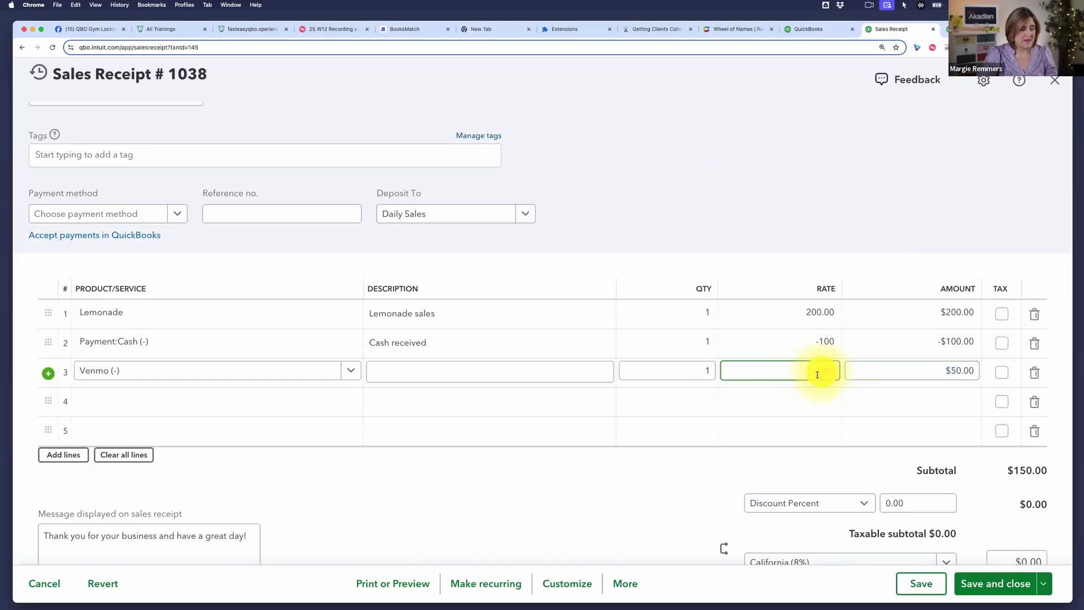
pyautogui.doubleClick(813, 372)
pyautogui.write('-75')
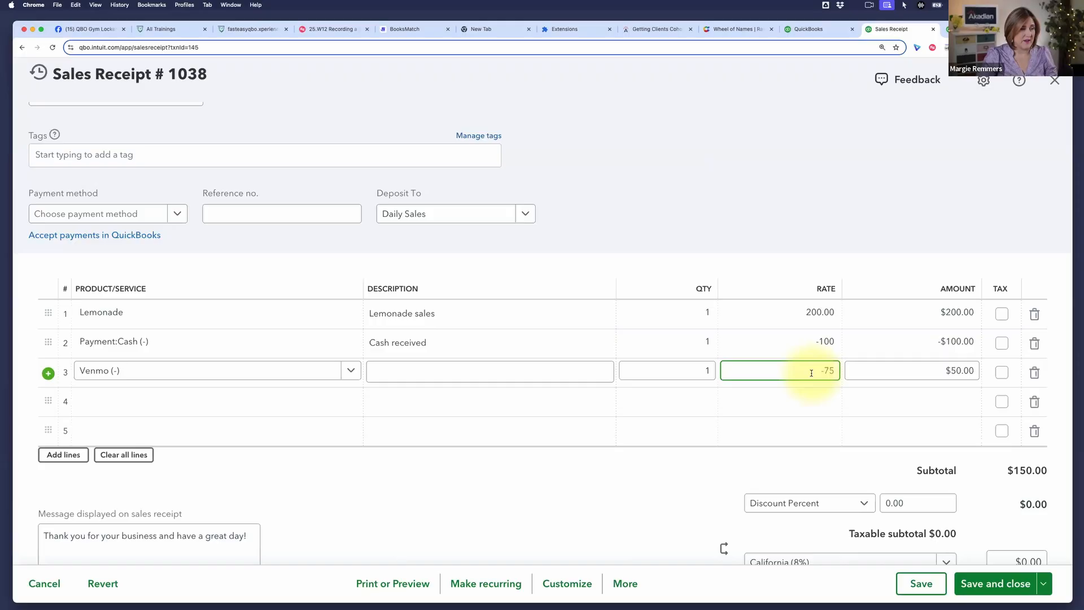
pyautogui.press('Tab')
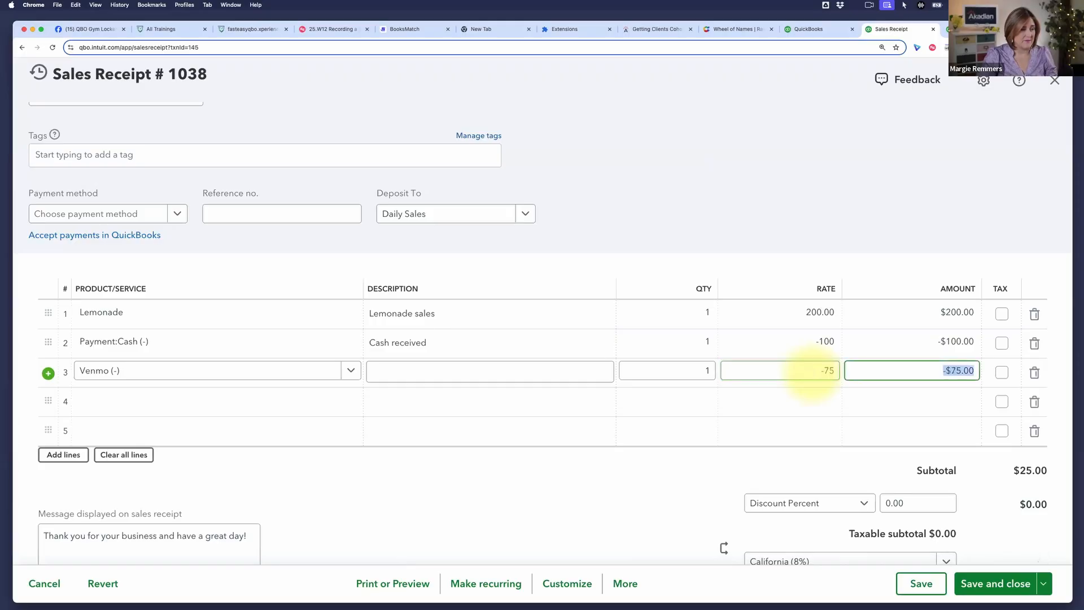
# - Add the Zelle (-) item on line 4 of the sales receipt with a rate of -25
pyautogui.click(395, 404)
pyautogui.click(305, 404)
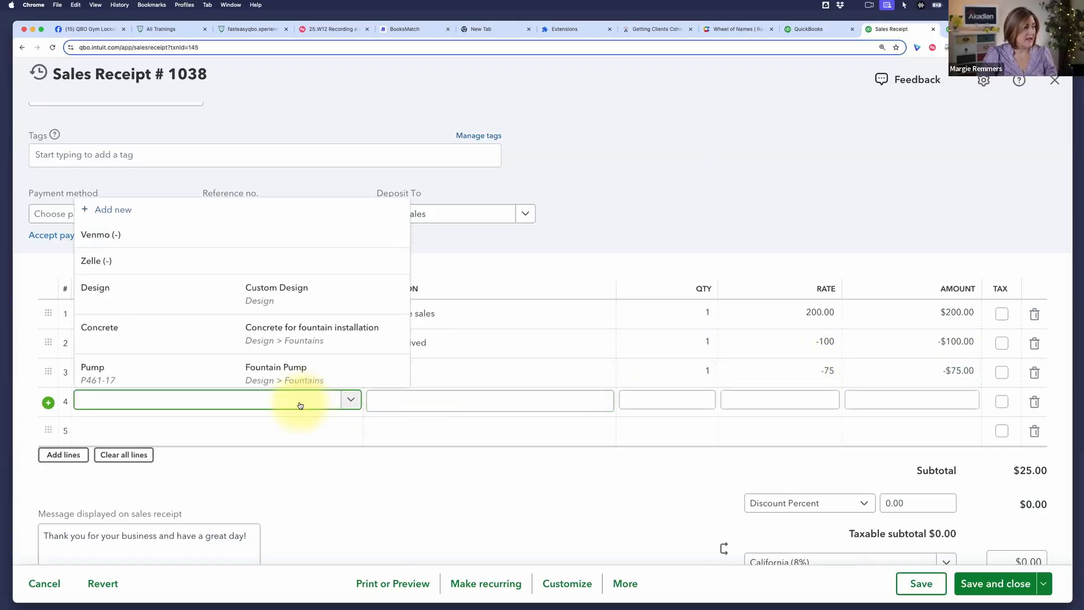
pyautogui.click(191, 264)
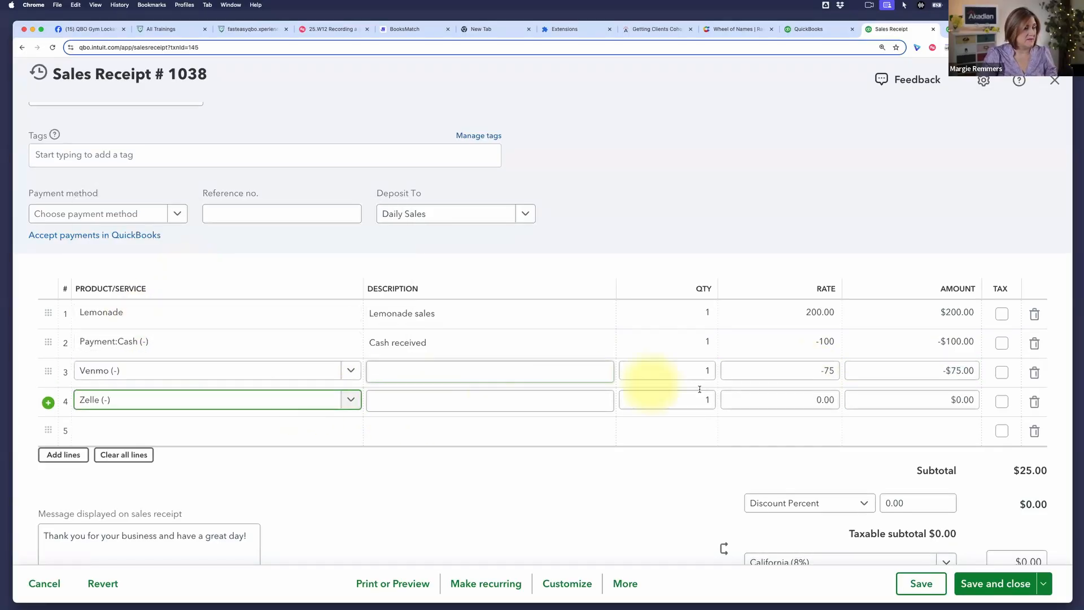
pyautogui.click(797, 405)
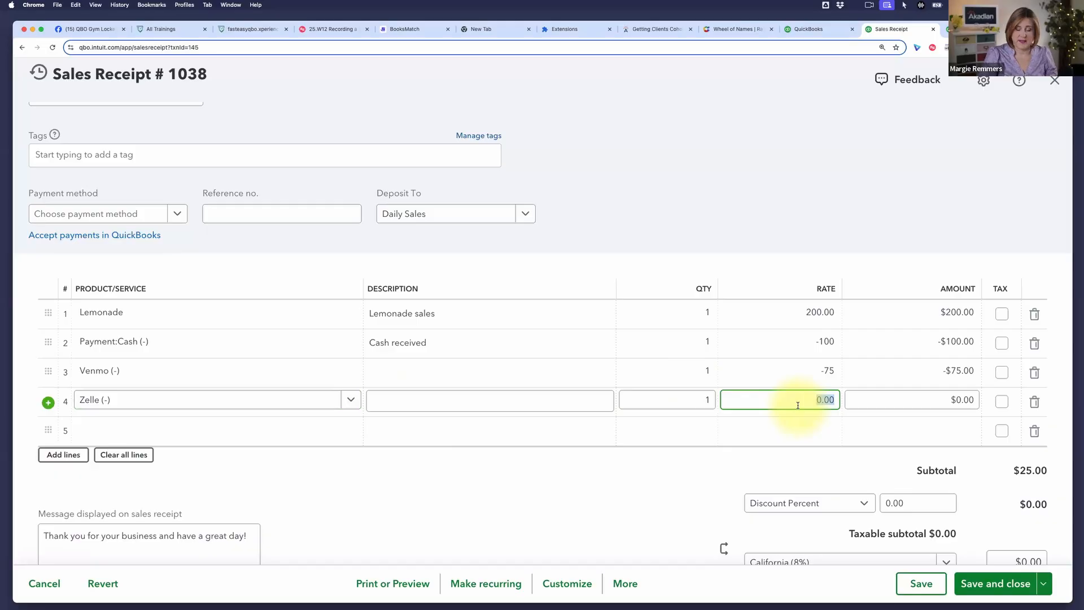
pyautogui.write('-25')
pyautogui.press('Tab')
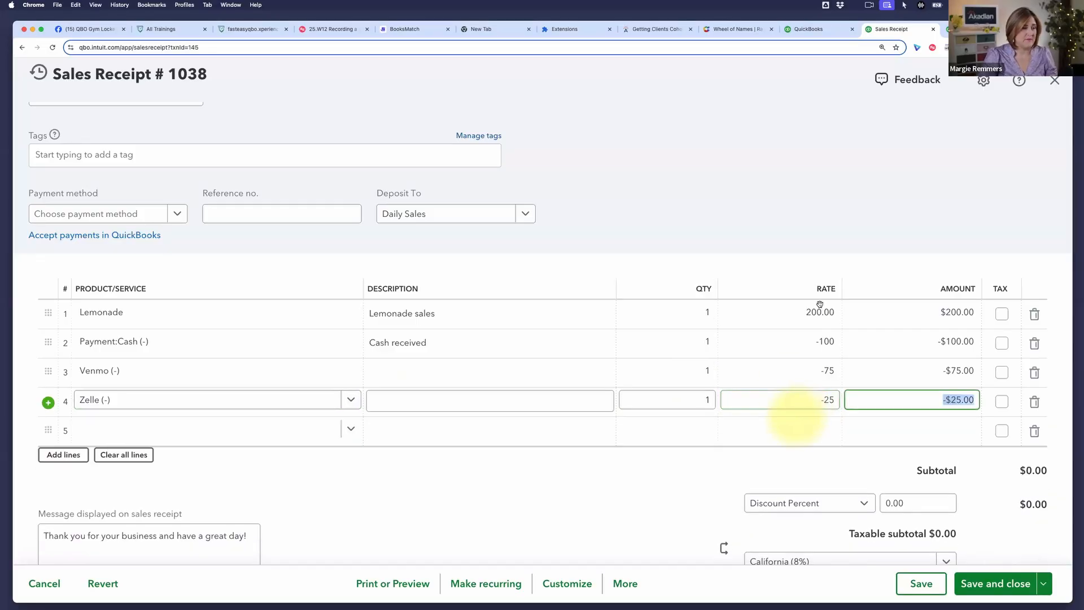
pyautogui.click(847, 210)
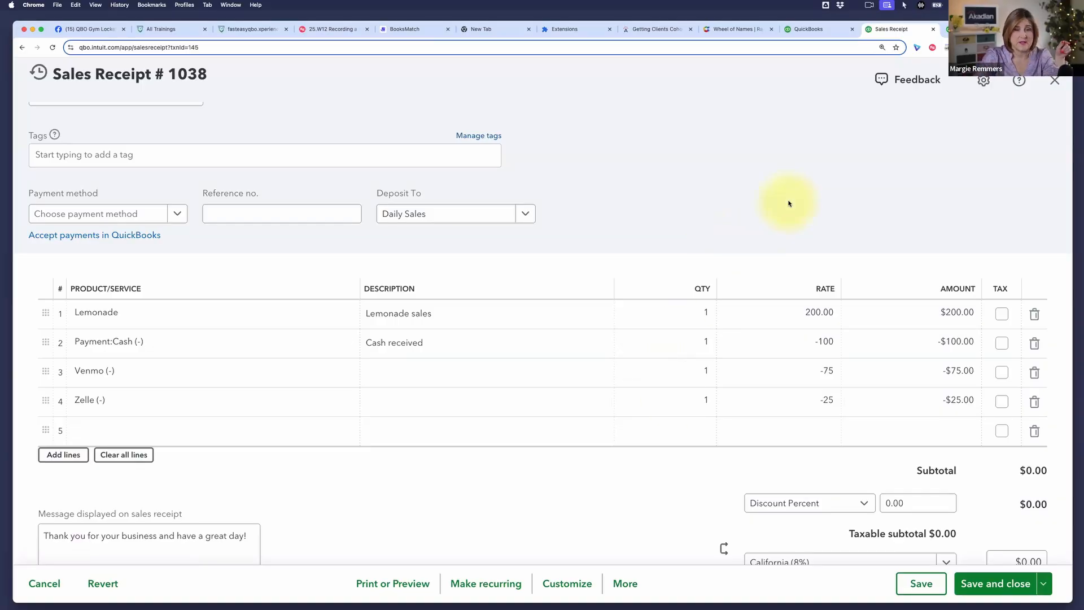
# - Examine the sales receipt's line items, subtotal, sales tax and balance due
pyautogui.scroll(-1, 788, 202)
pyautogui.scroll(-1, 789, 203)
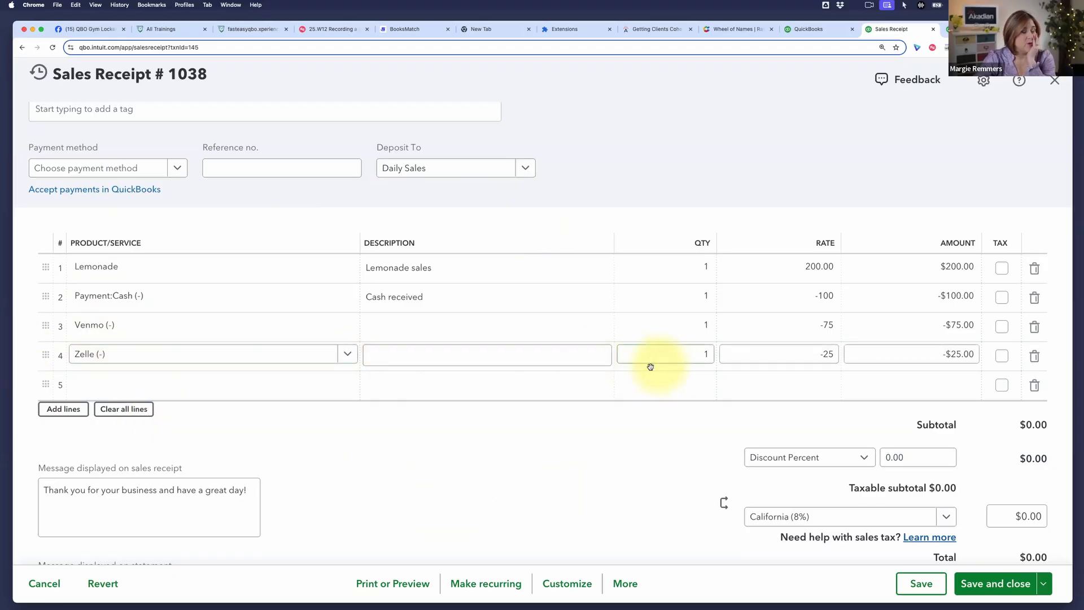
pyautogui.scroll(-1, 655, 366)
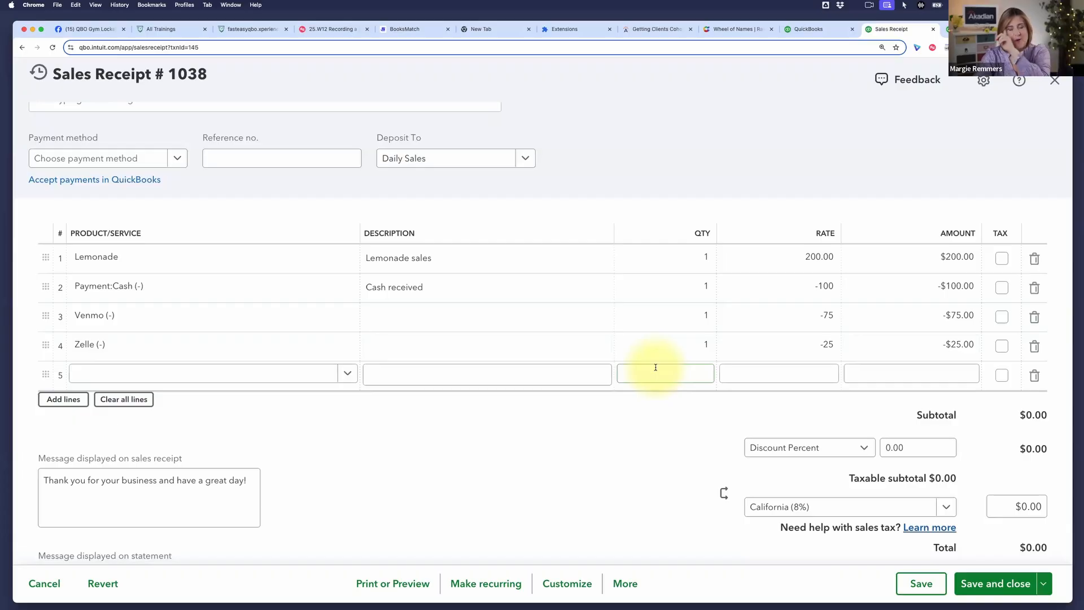
pyautogui.scroll(1, 655, 367)
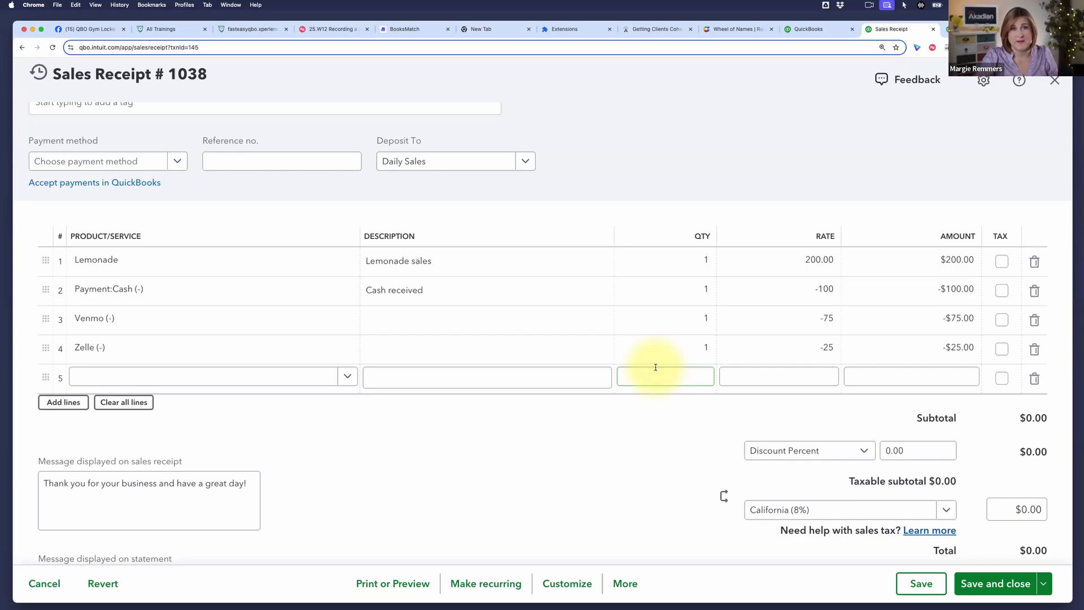
pyautogui.scroll(-5, 635, 374)
pyautogui.scroll(3, 634, 374)
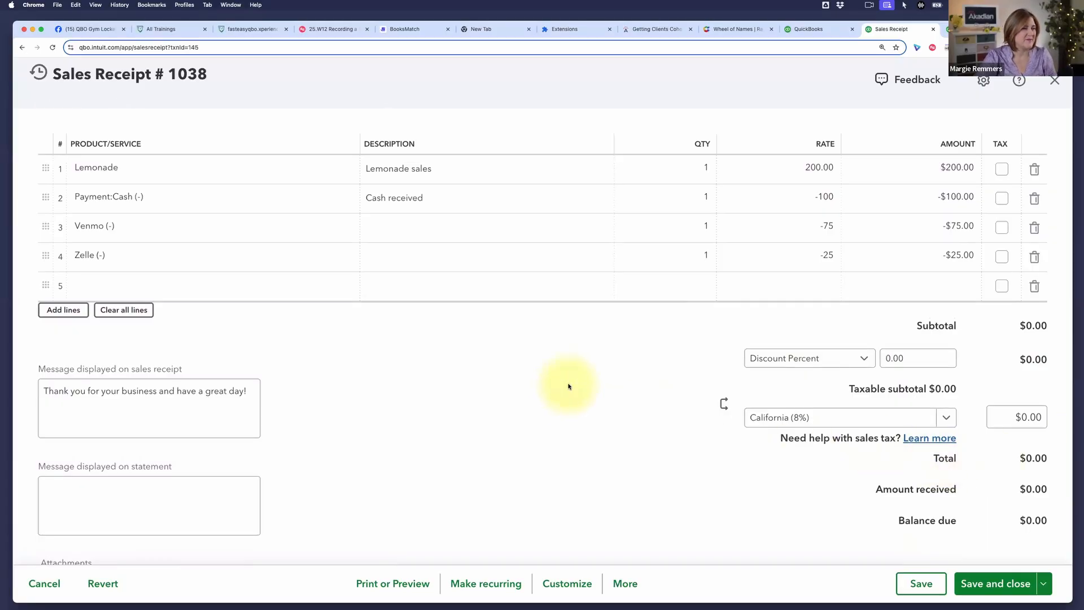
pyautogui.scroll(1, 569, 386)
pyautogui.click(242, 307)
pyautogui.click(584, 290)
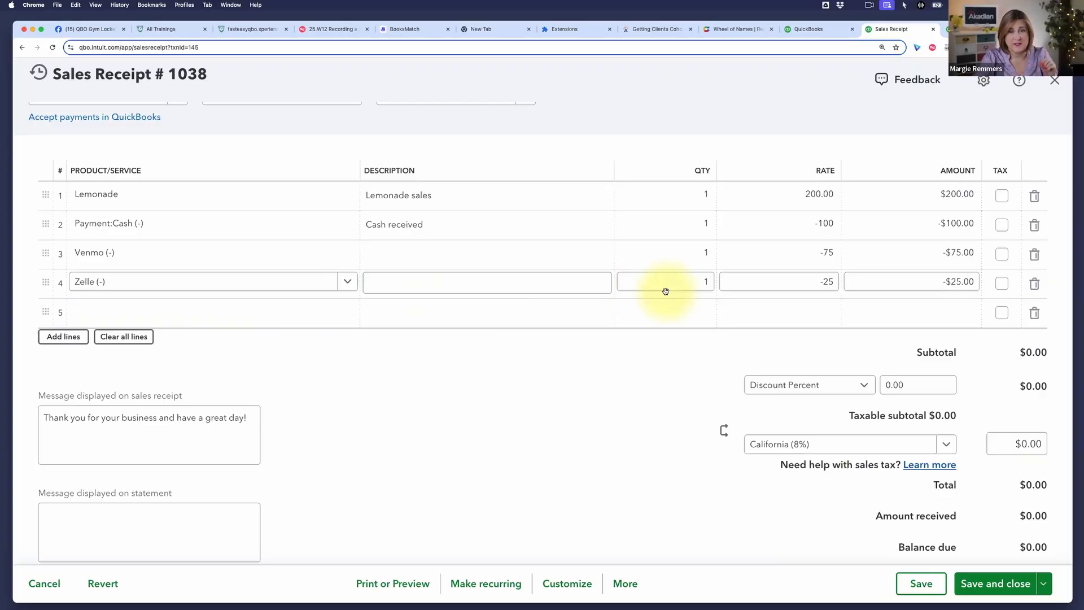
pyautogui.click(268, 252)
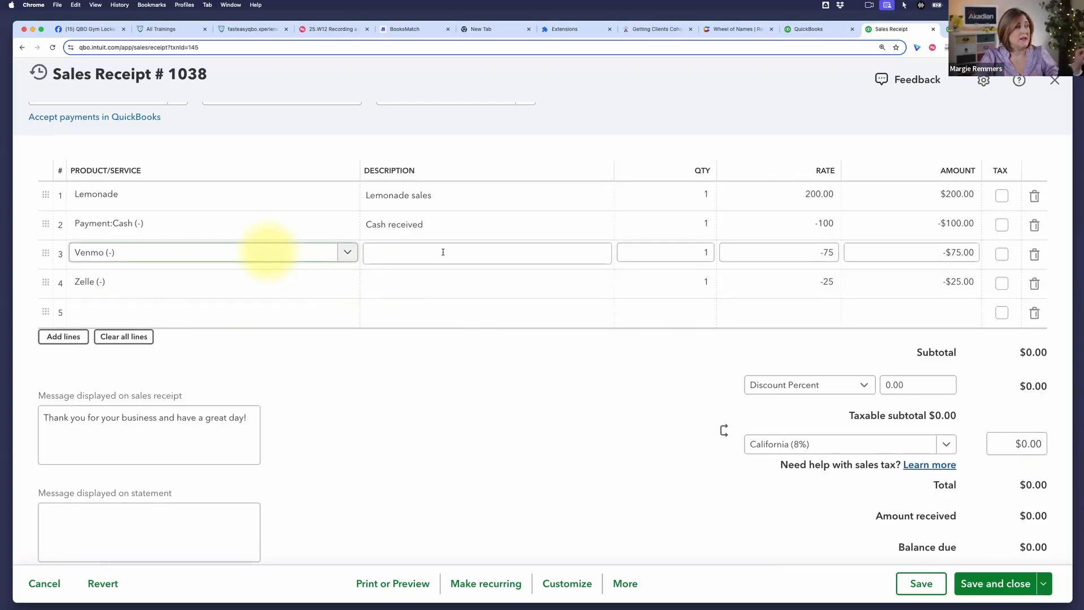
pyautogui.click(554, 253)
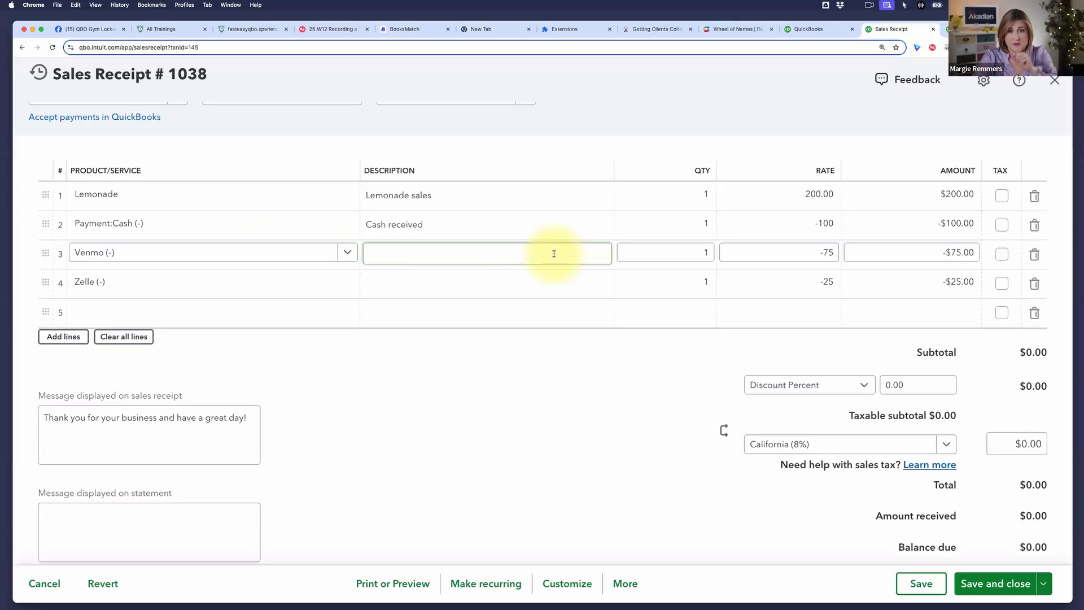
pyautogui.click(305, 232)
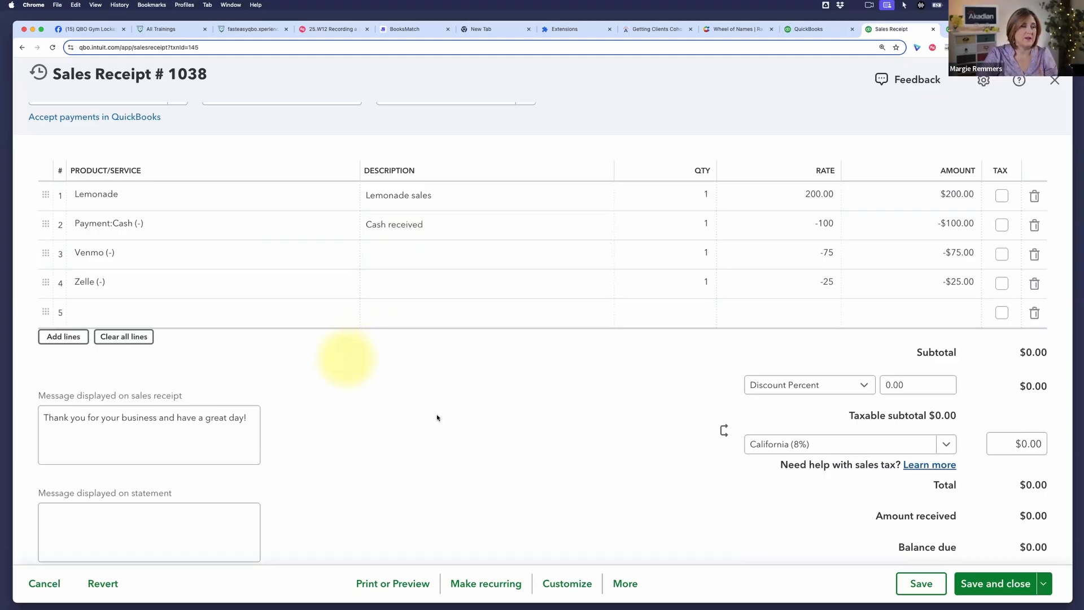
# - Save the sales receipt and open its Transaction Journal report
pyautogui.click(920, 583)
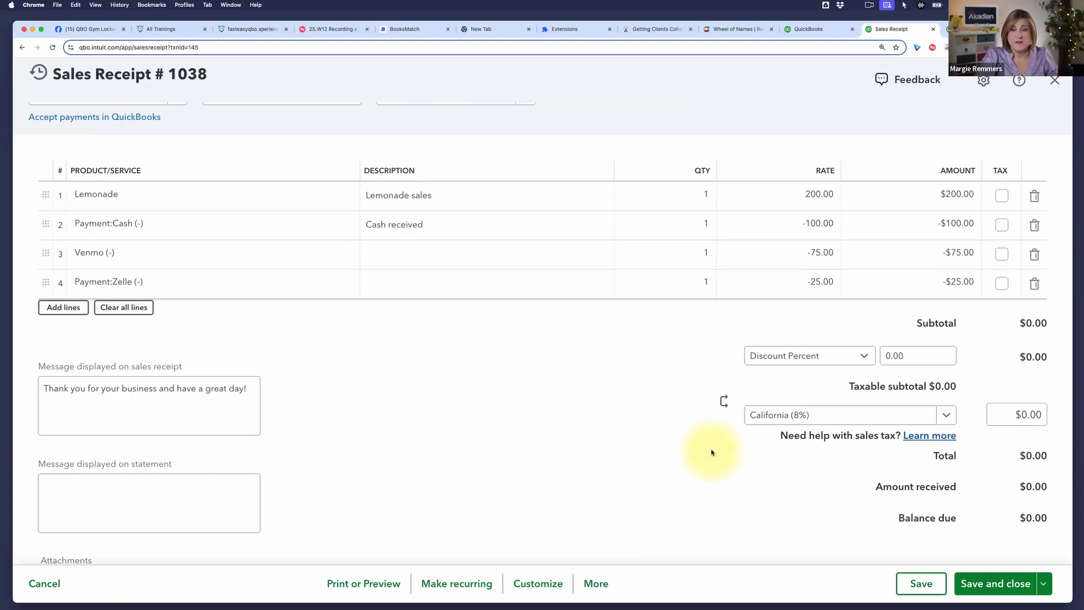
pyautogui.click(602, 584)
pyautogui.click(608, 532)
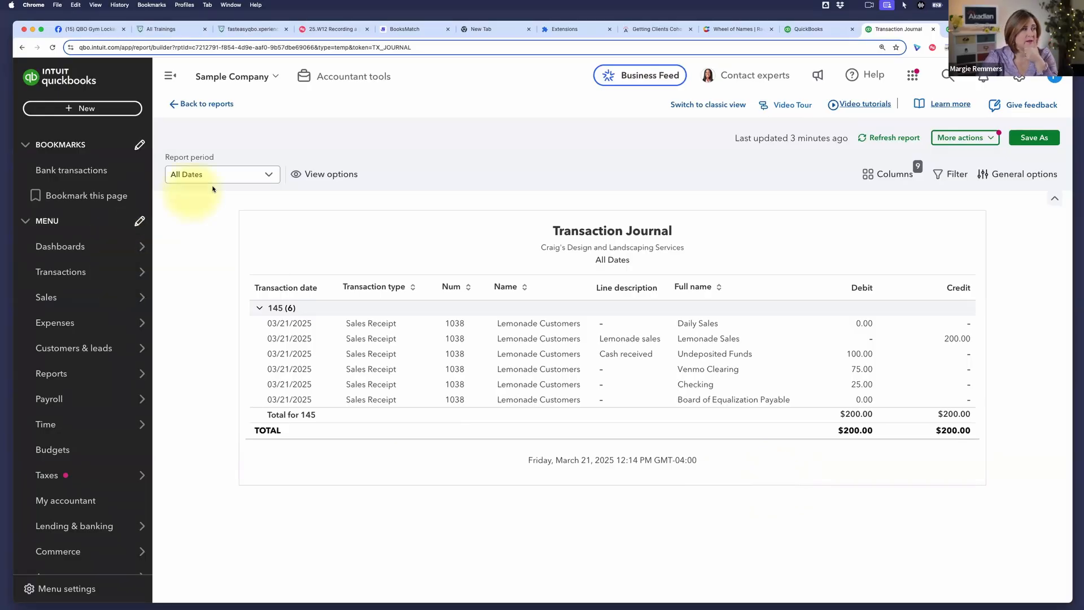
# - Record a bank deposit to Checking that includes all the listed payments, then save and close it
pyautogui.click(82, 111)
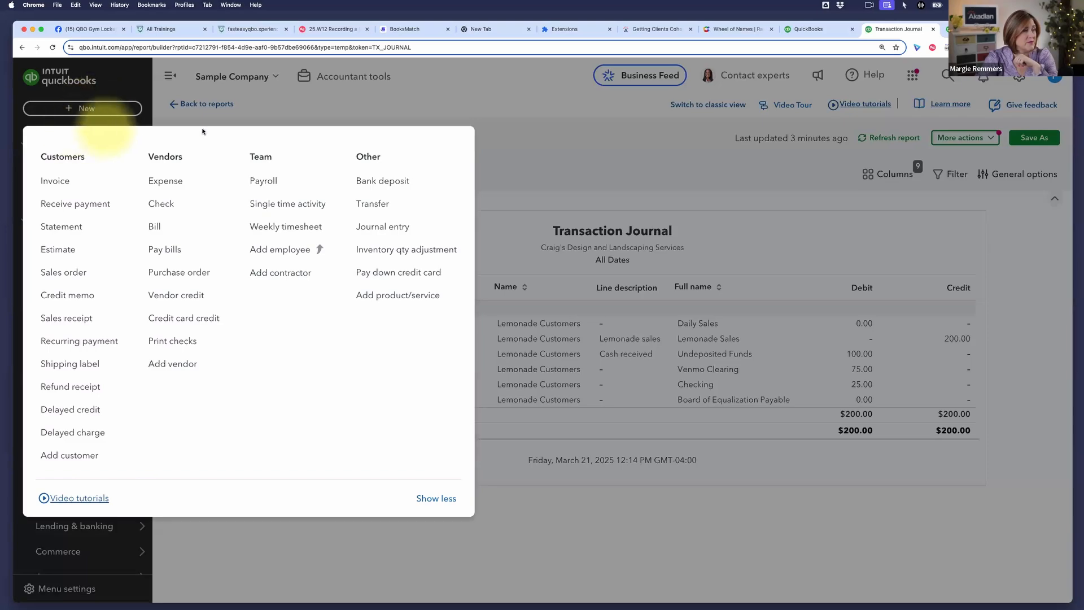
pyautogui.click(392, 182)
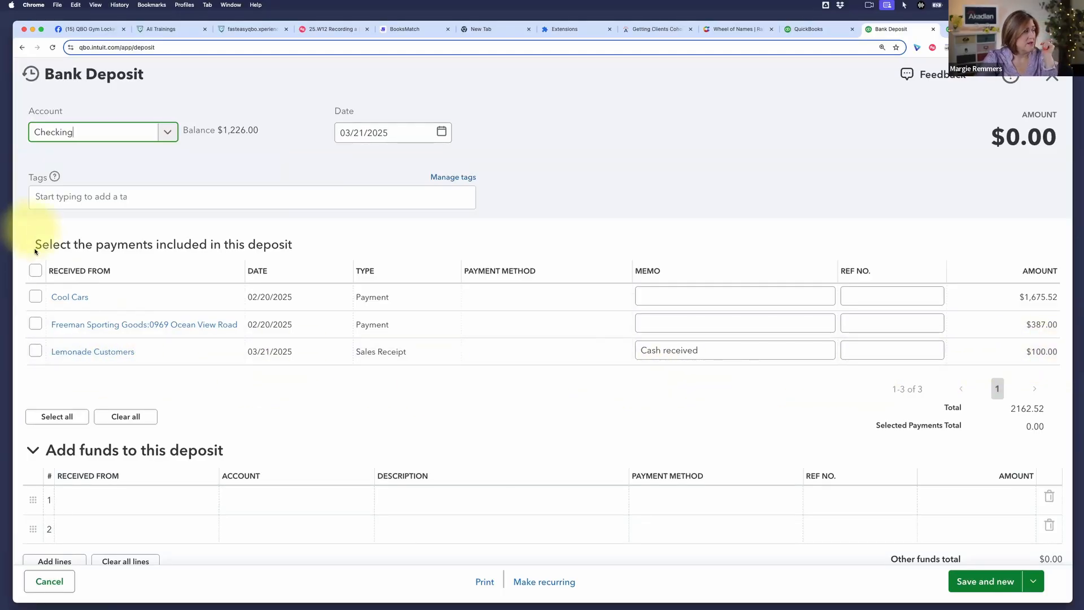
pyautogui.click(35, 270)
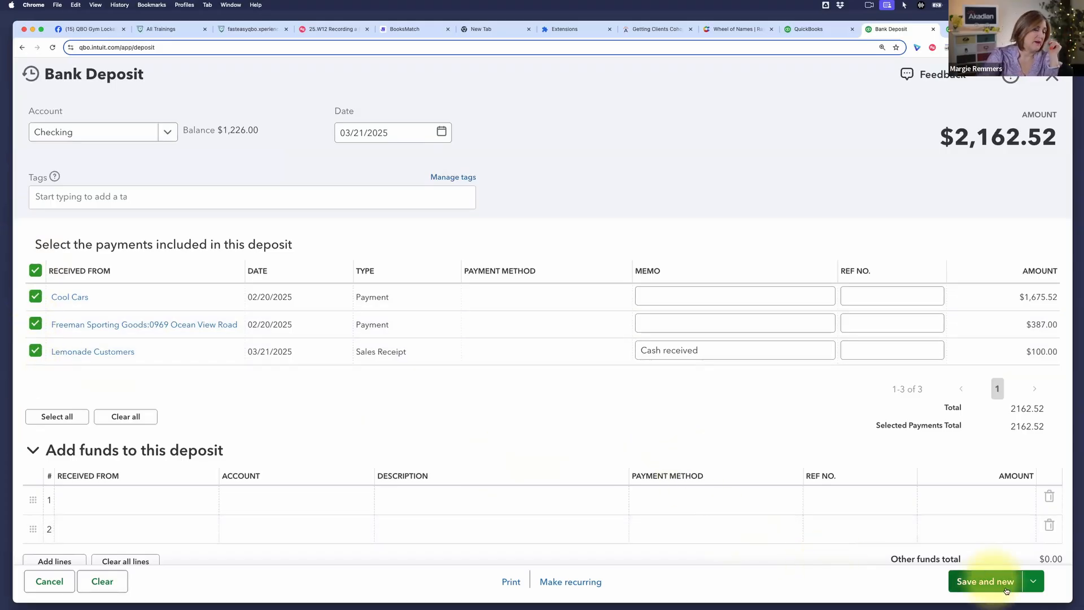
pyautogui.click(1033, 581)
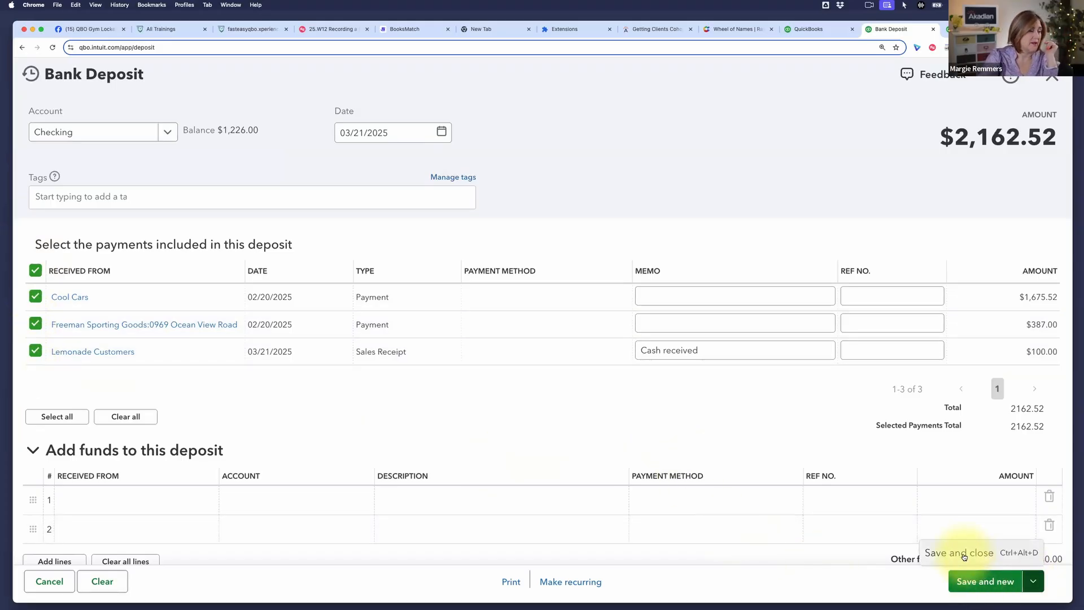
pyautogui.click(963, 556)
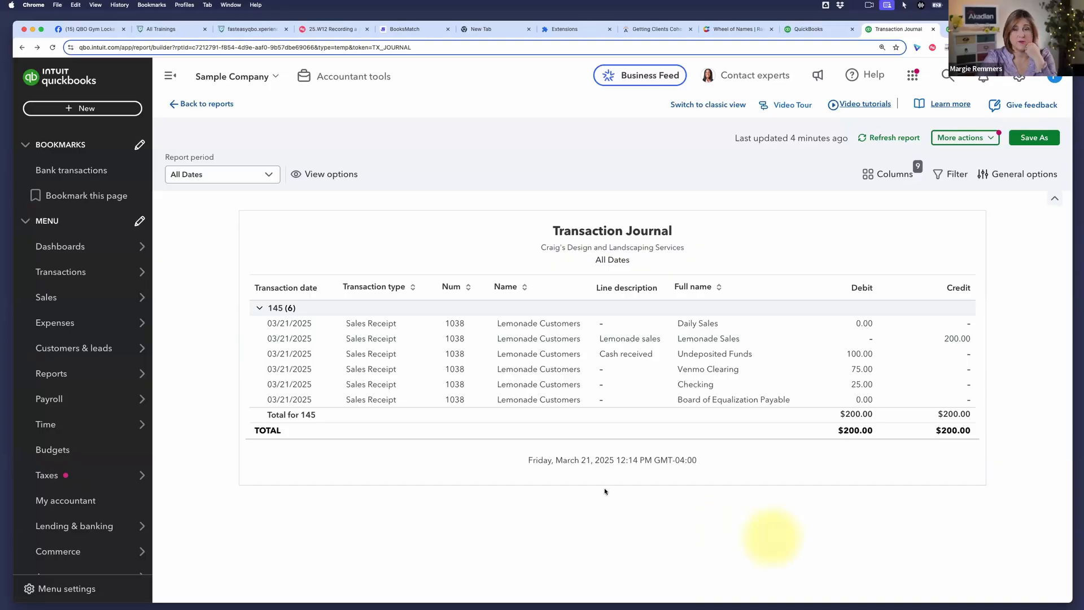
# - Create a transfer with Venmo Clearing as the source account and Checking as the destination account
pyautogui.click(85, 108)
pyautogui.click(373, 204)
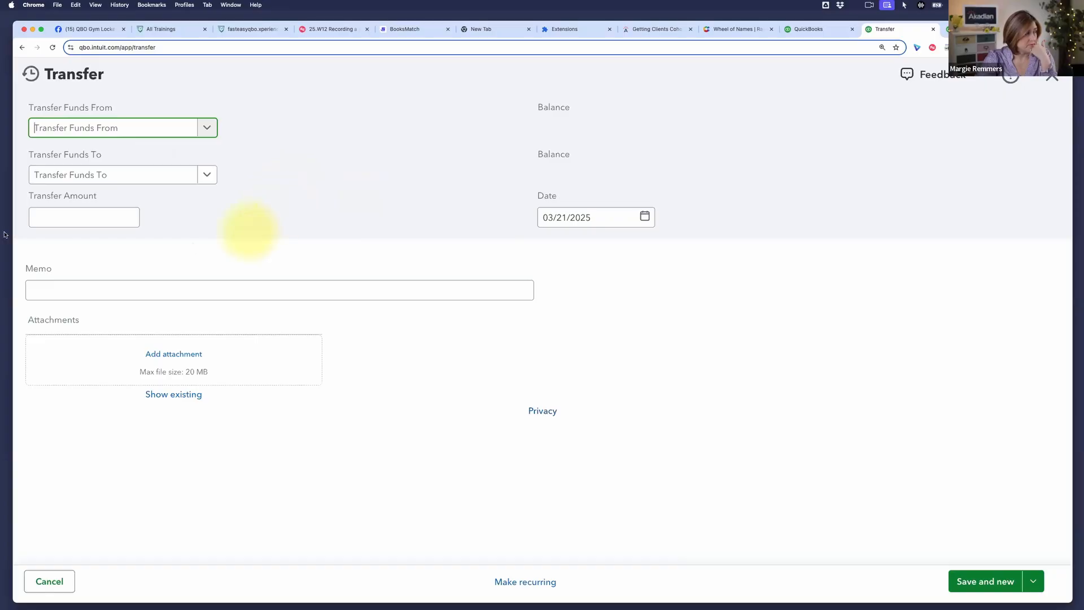
pyautogui.click(208, 129)
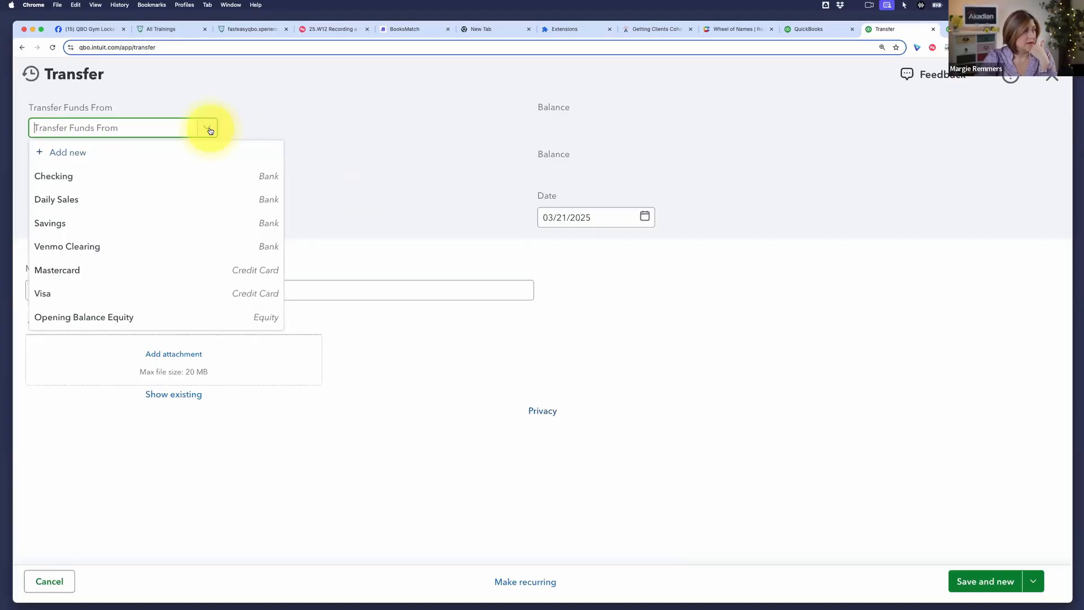
pyautogui.click(93, 248)
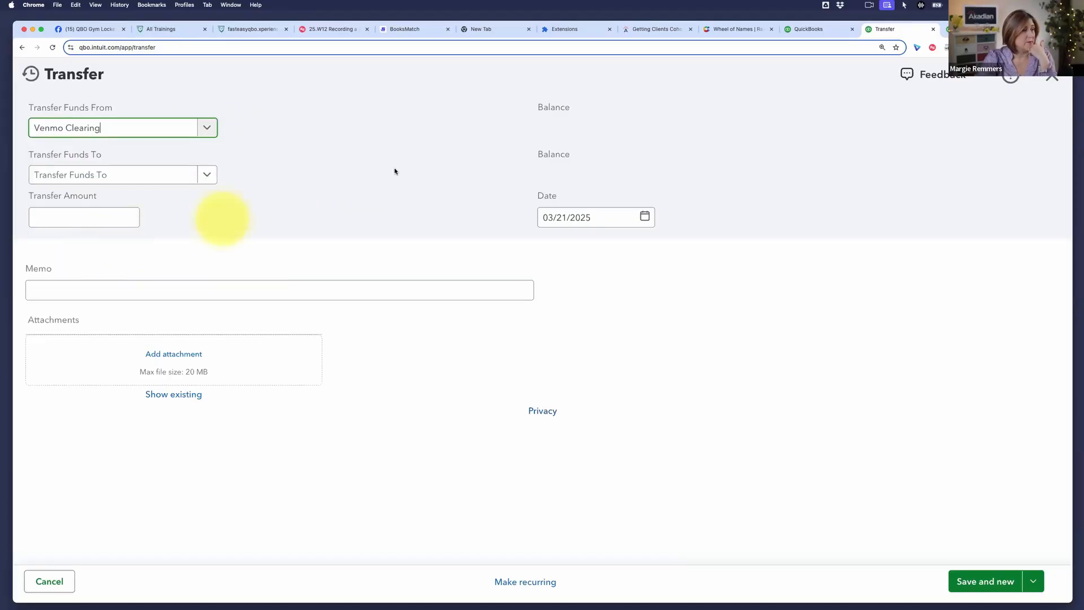
pyautogui.click(206, 174)
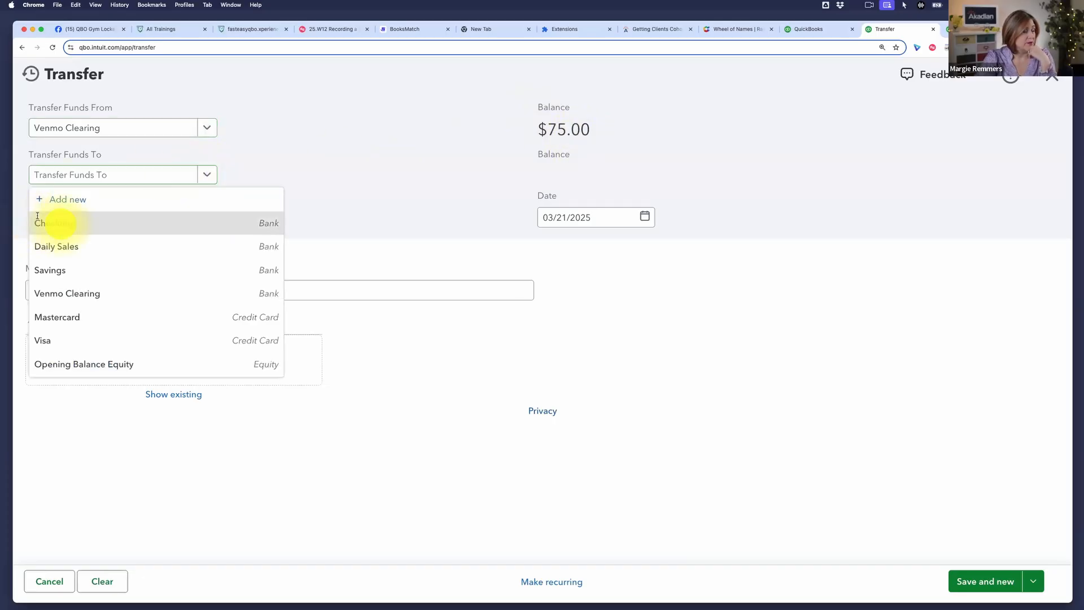
pyautogui.click(61, 225)
# - Set the transfer amount to 75.00, then save and close the transfer
pyautogui.click(86, 216)
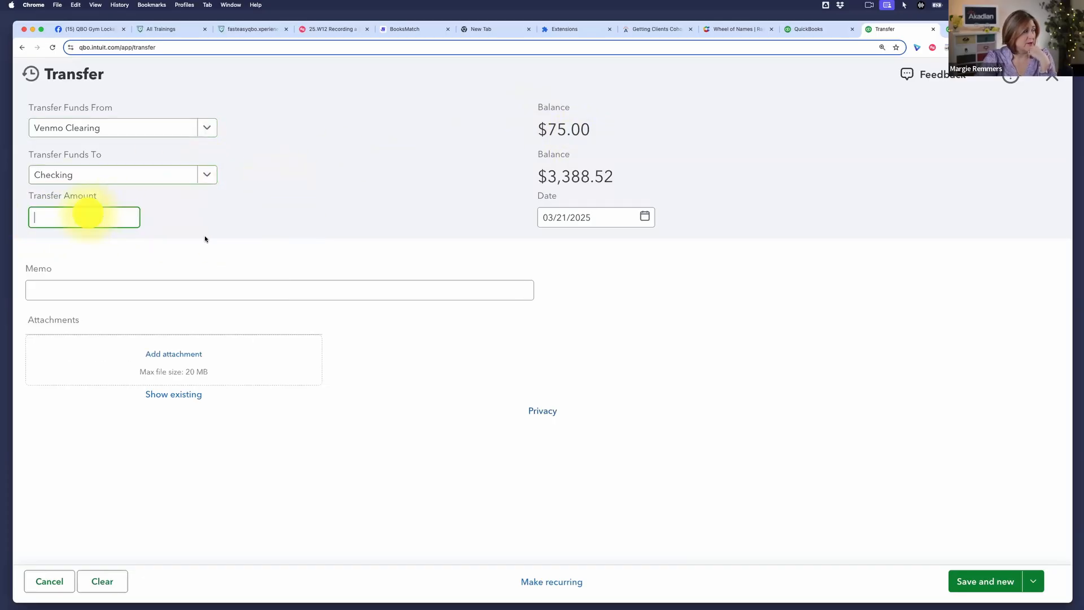
pyautogui.write('753')
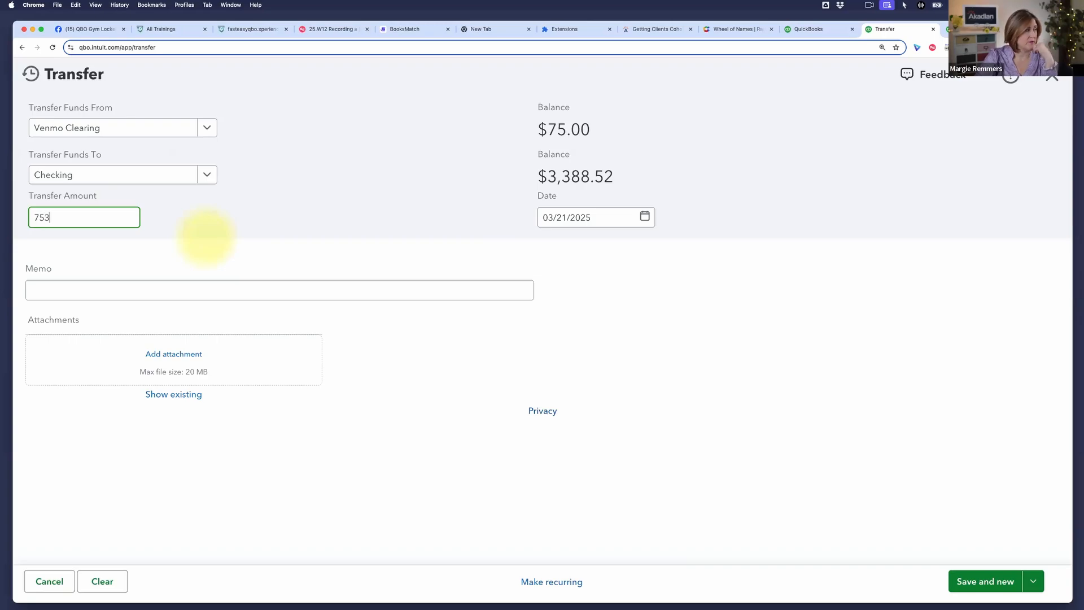
pyautogui.press('BackSpace')
pyautogui.write('.00')
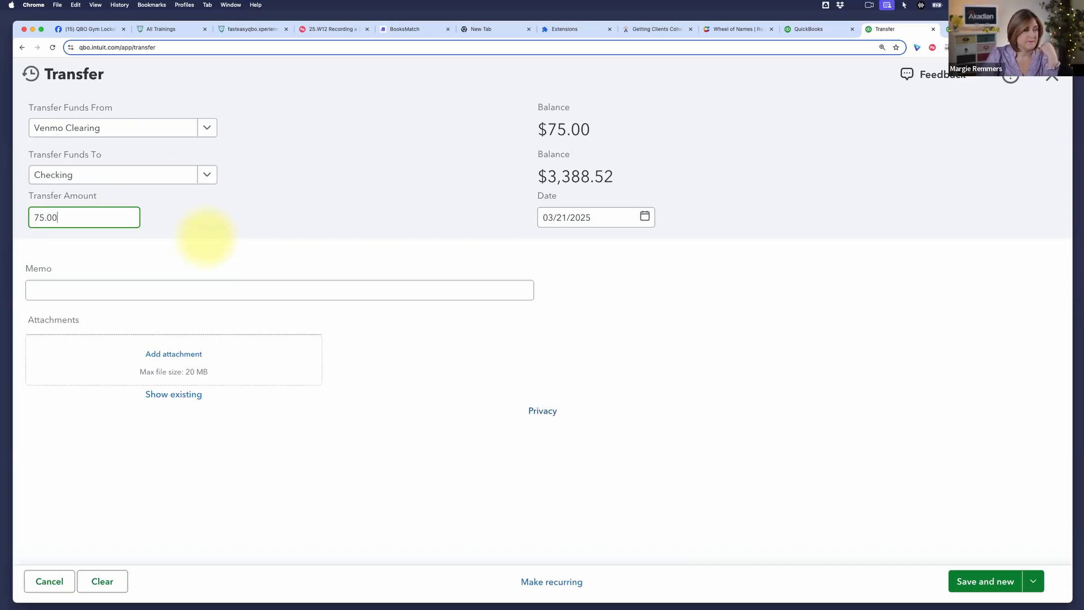
pyautogui.click(849, 495)
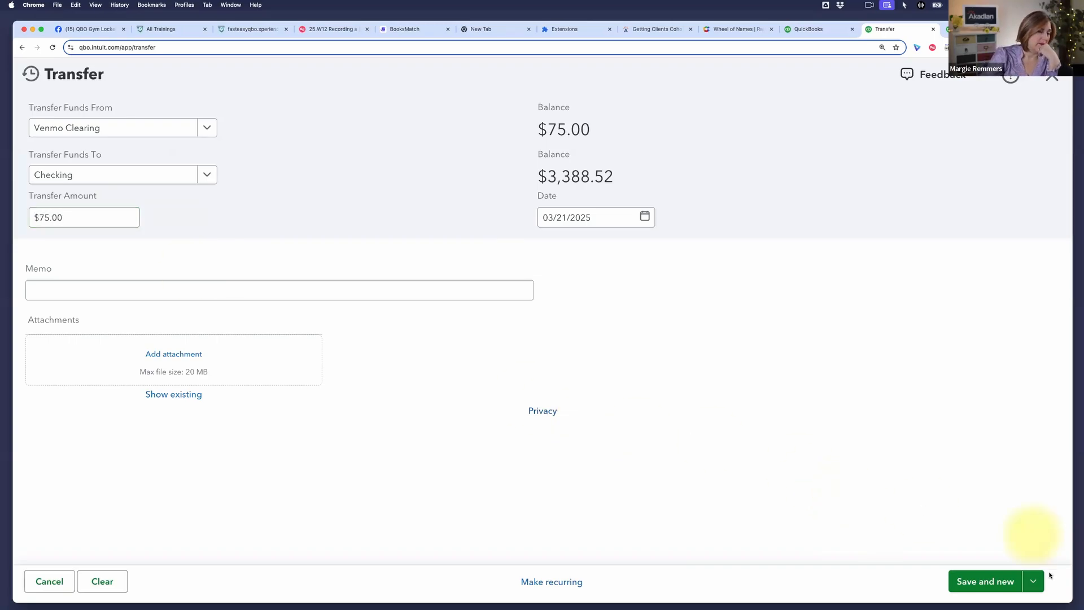
pyautogui.click(1034, 582)
pyautogui.click(964, 553)
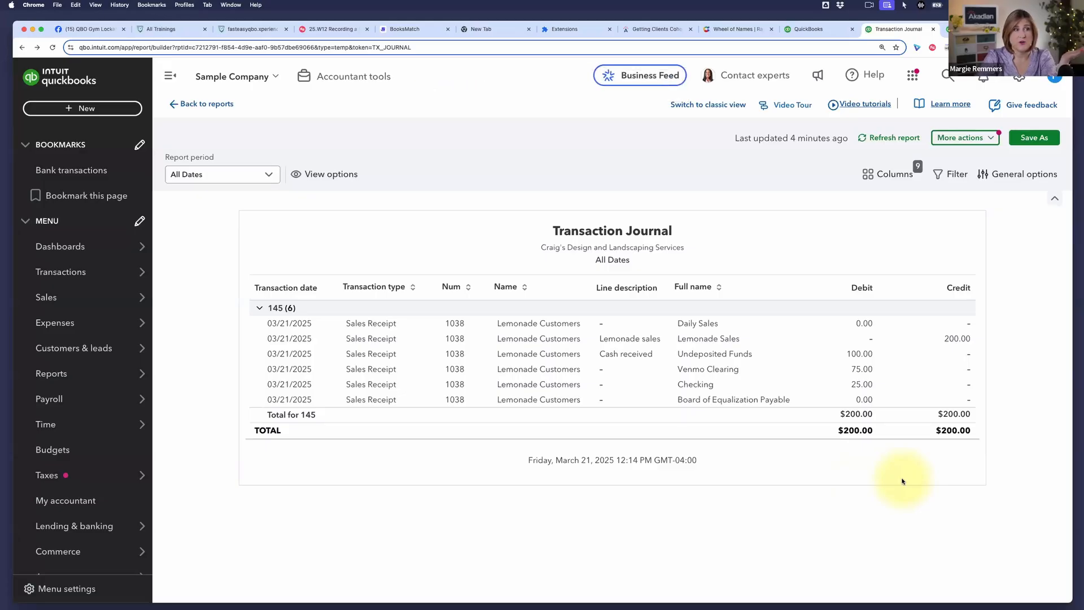
# - Open the Balance Sheet from the standard reports and examine the bank accounts and Undeposited Funds
pyautogui.moveTo(99, 371)
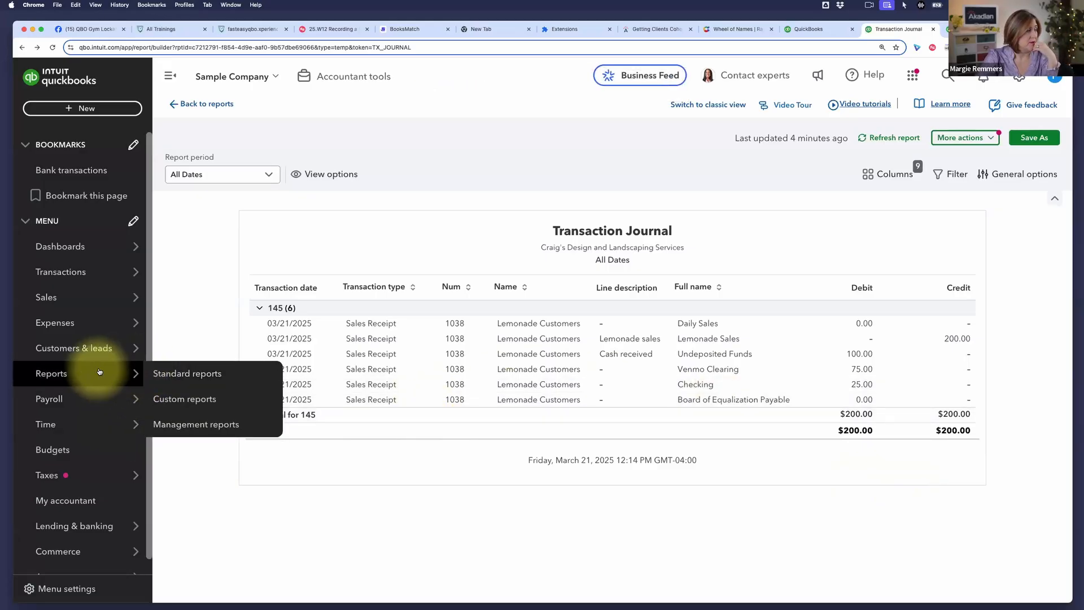
pyautogui.click(184, 374)
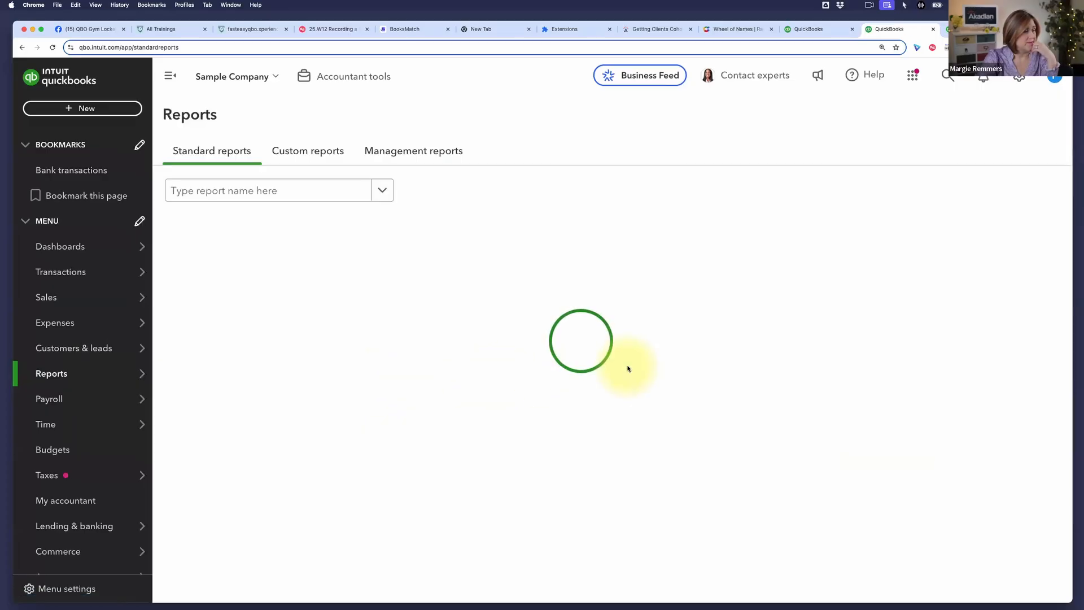
pyautogui.click(226, 284)
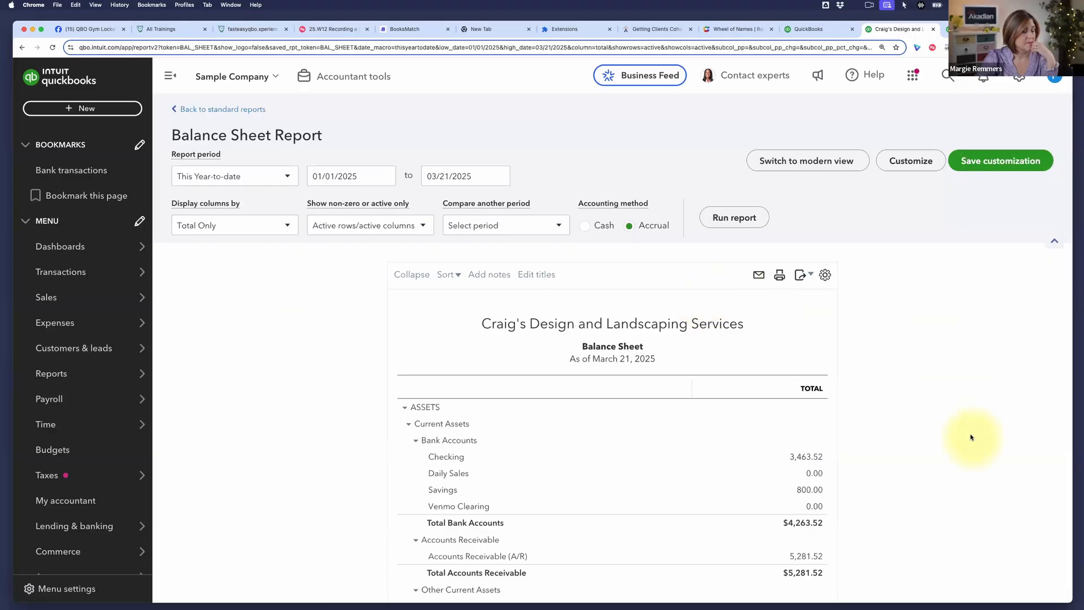
pyautogui.scroll(-3, 951, 442)
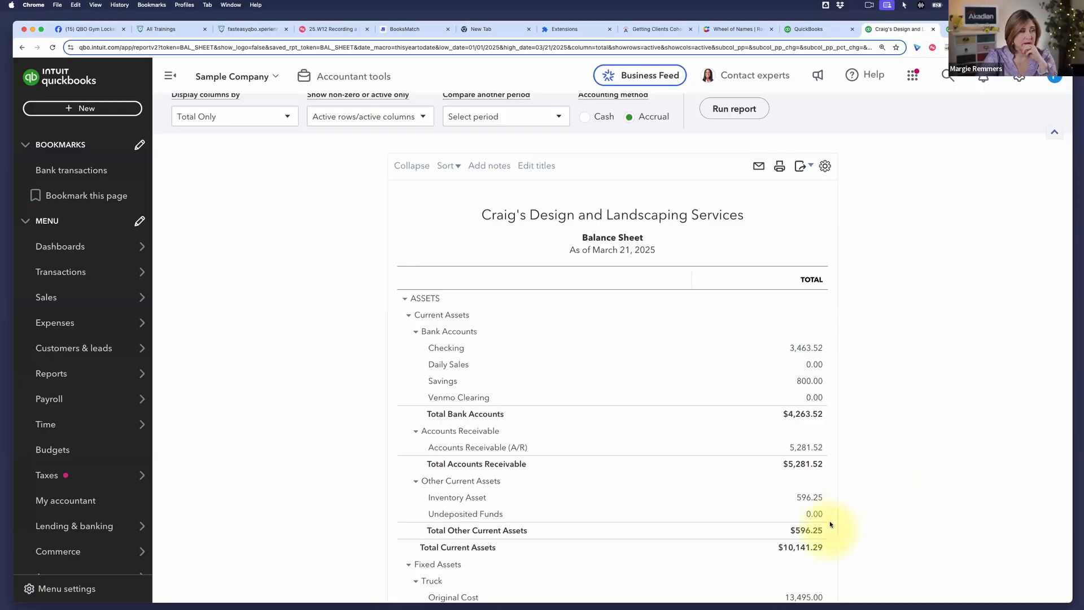
# - Examine the latest Checking transactions and their balances from the Balance Sheet, then return to the summary report
pyautogui.click(798, 349)
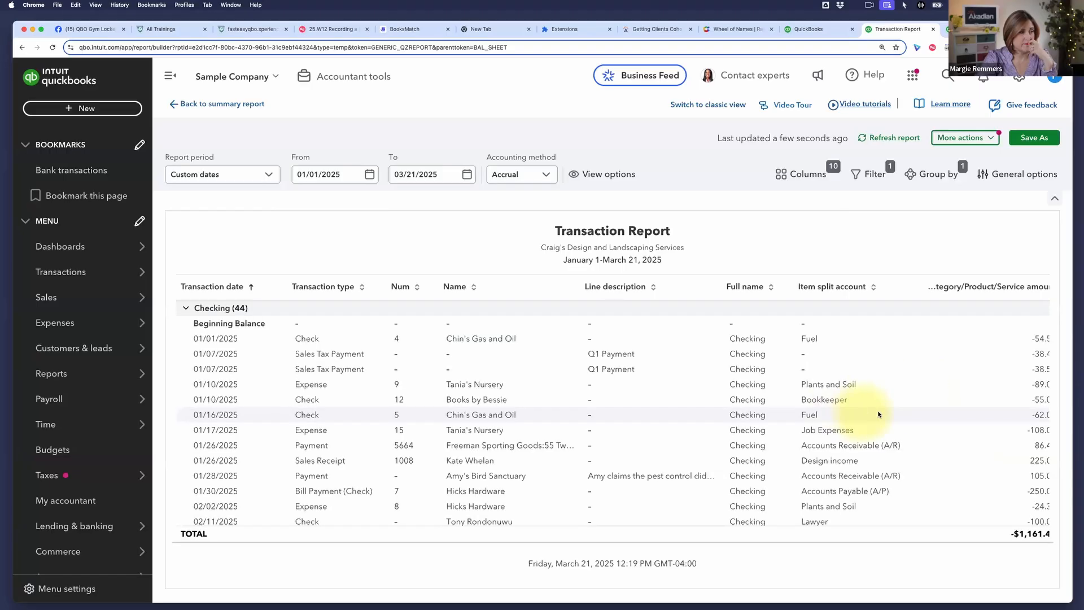
pyautogui.scroll(-10, 814, 436)
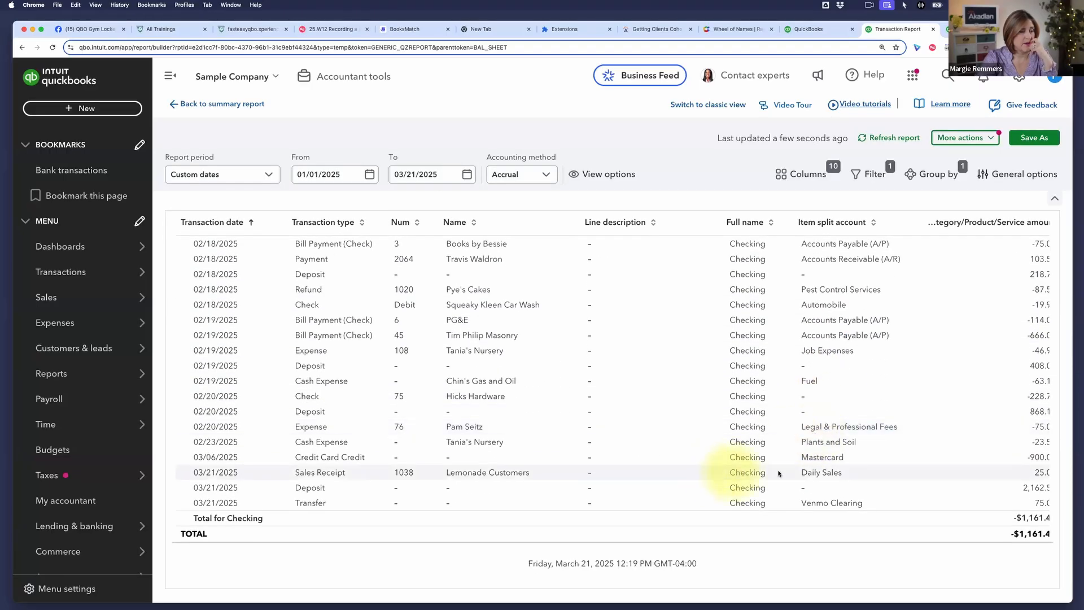
pyautogui.hscroll(3, 782, 471)
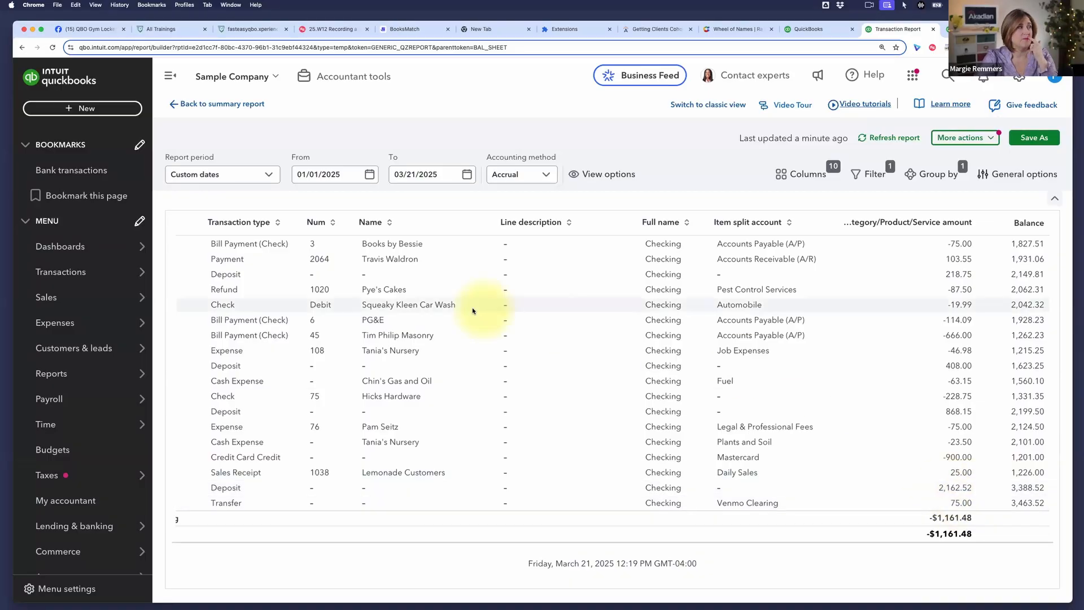
pyautogui.click(235, 105)
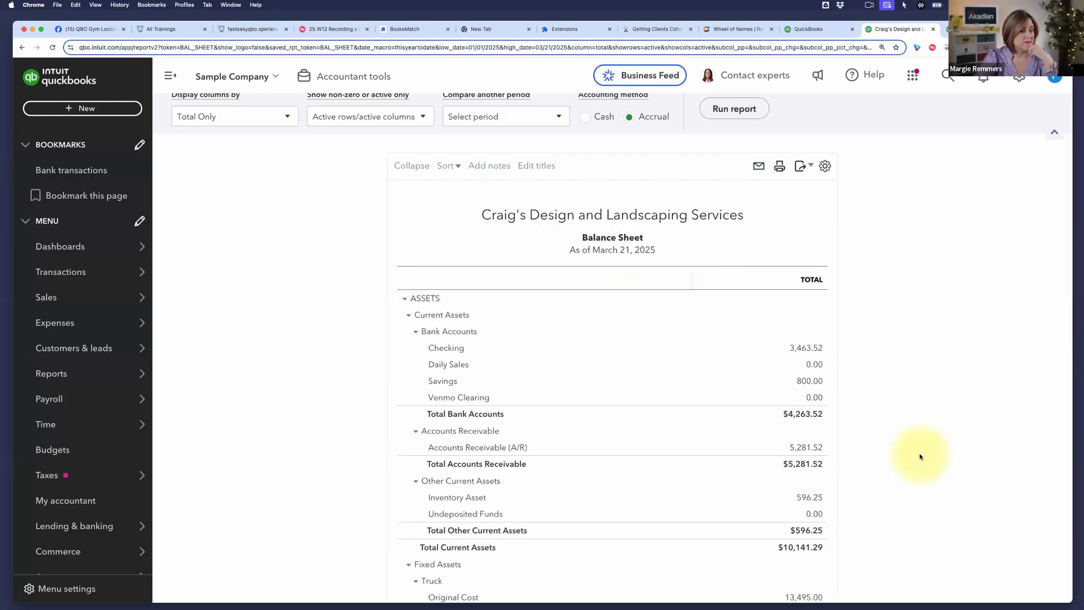
# - Examine the transactions behind the Venmo Clearing balance, then return to the Balance Sheet
pyautogui.scroll(-1, 915, 455)
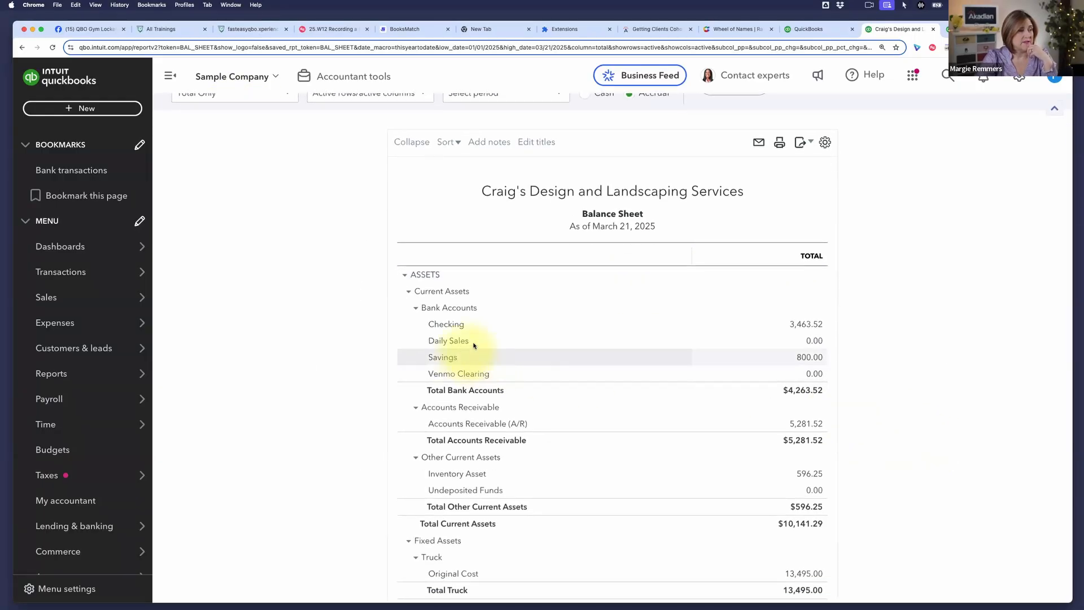
pyautogui.click(814, 377)
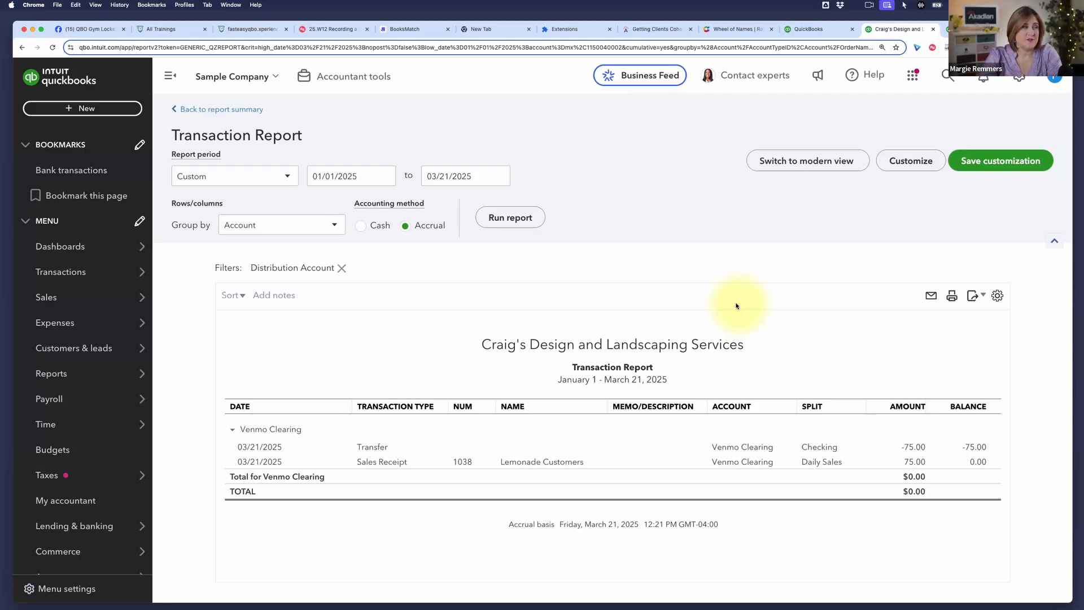
pyautogui.click(214, 111)
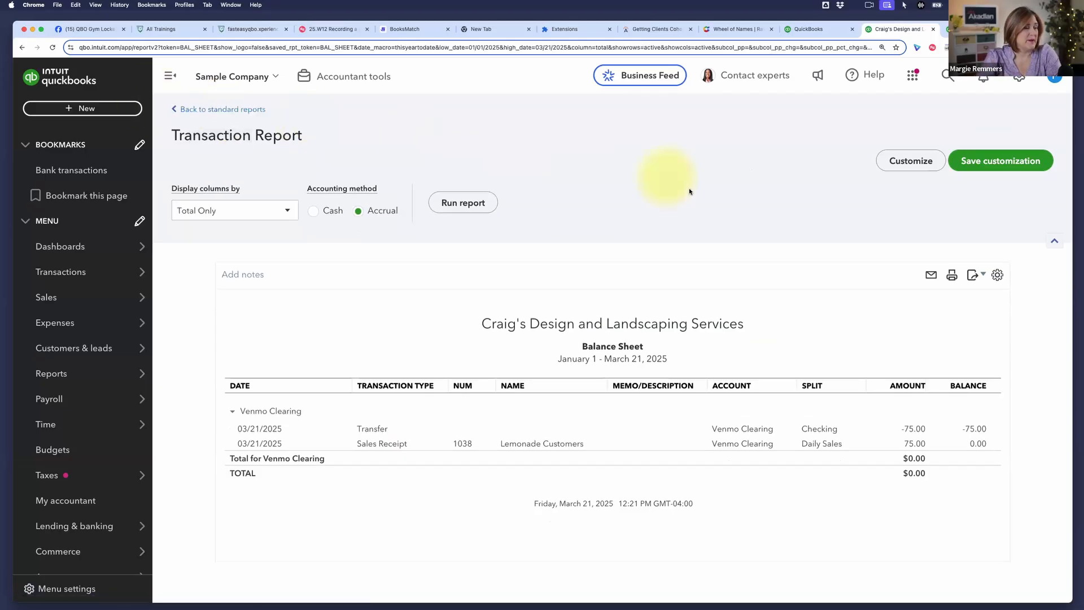
pyautogui.scroll(-3, 677, 195)
pyautogui.scroll(3, 320, 303)
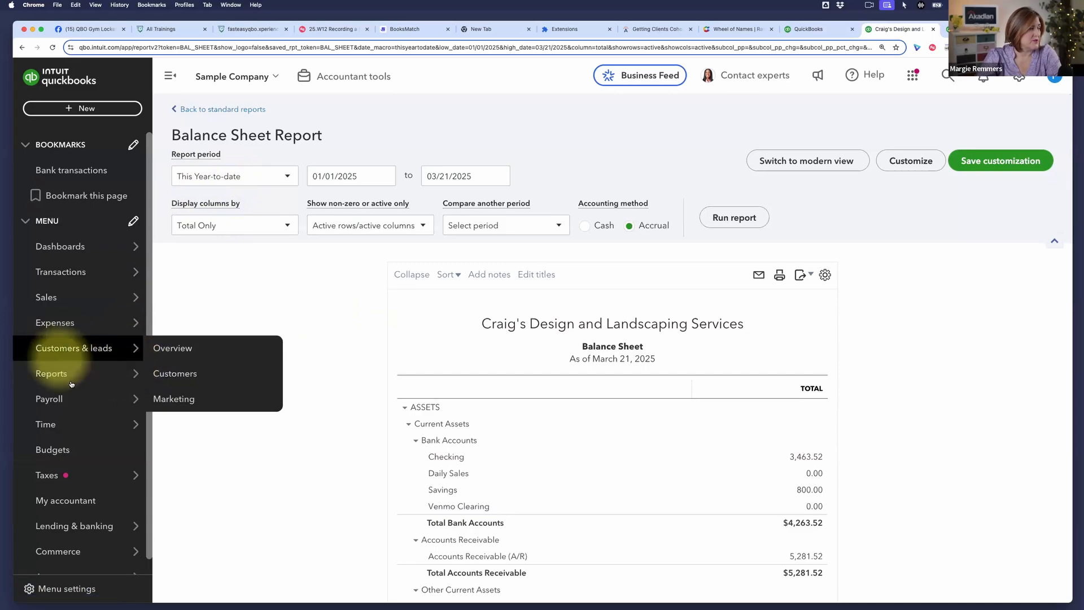
# - Open the Profit and Loss report from the standard reports and examine the Lemonade Sales income
pyautogui.moveTo(68, 373)
pyautogui.click(181, 376)
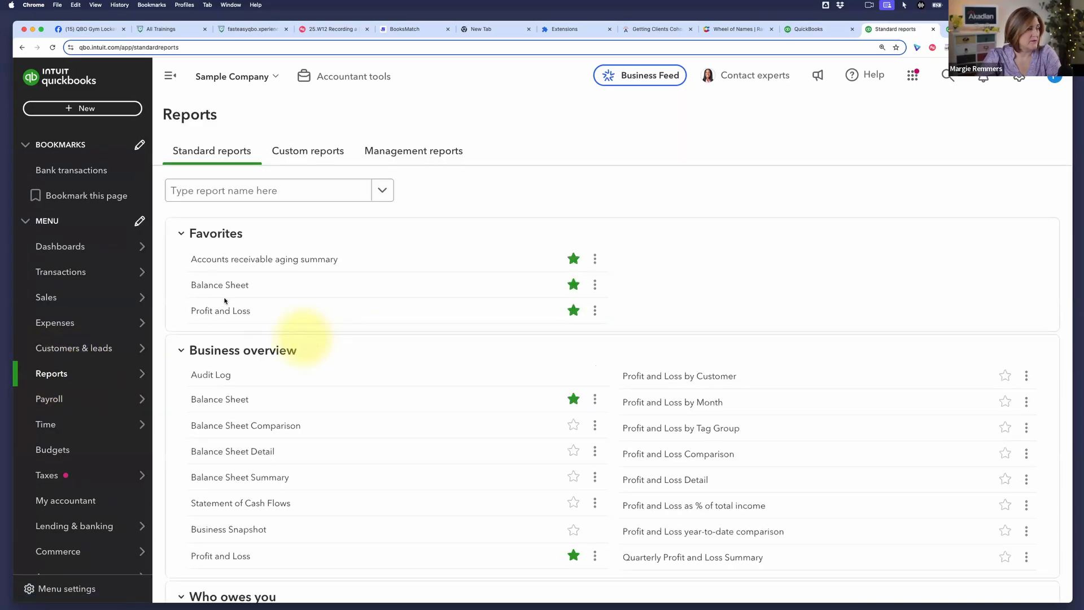
pyautogui.click(228, 310)
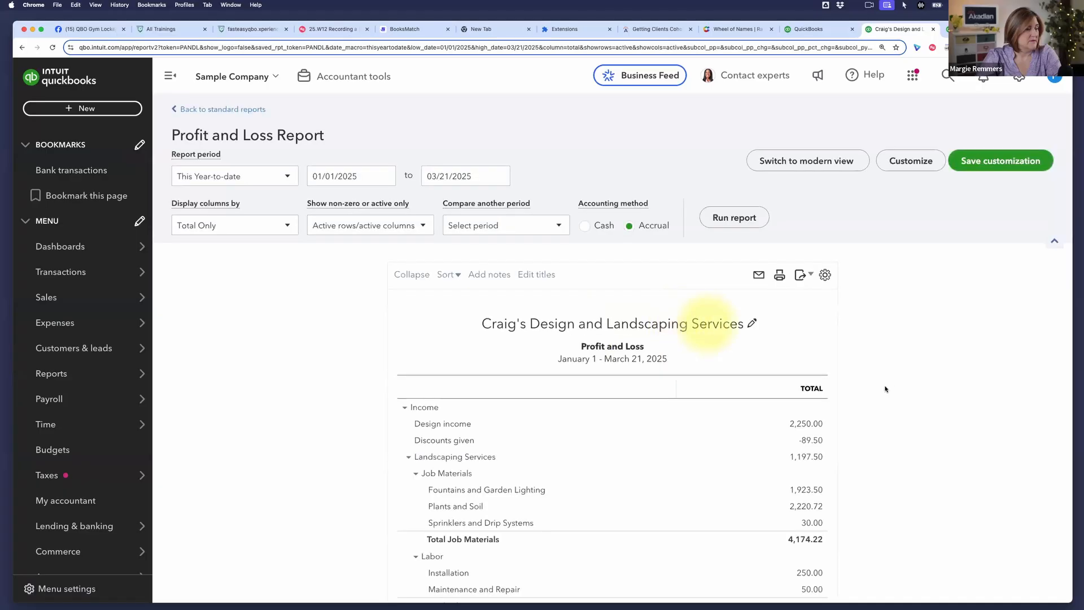
pyautogui.scroll(-5, 910, 400)
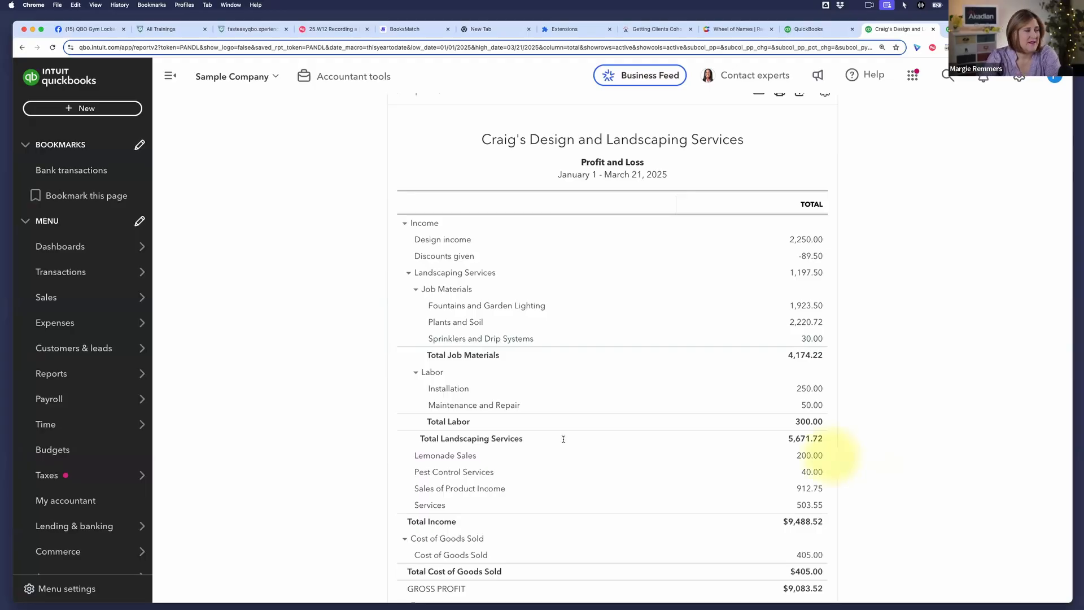
# - Open the account reconciliation page and go past its introduction to the reconciliation setup form
pyautogui.scroll(5, 304, 245)
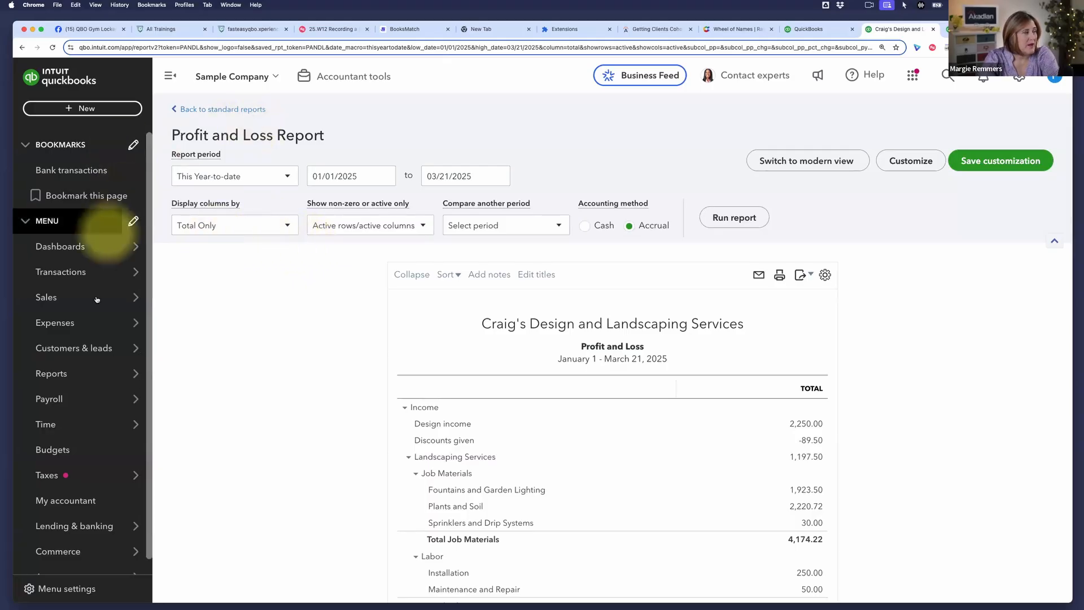
pyautogui.moveTo(78, 396)
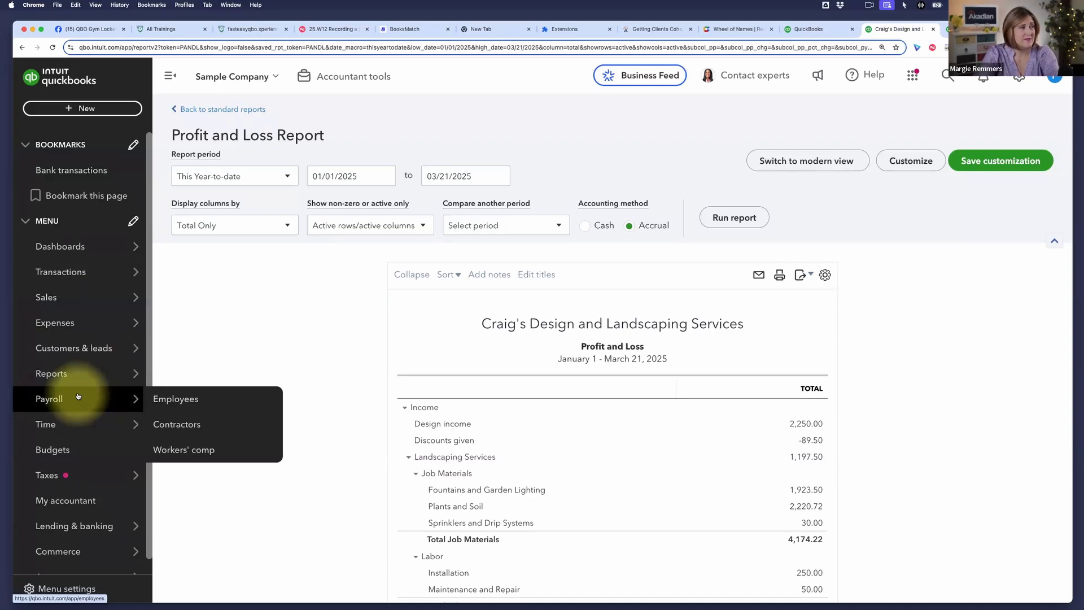
pyautogui.moveTo(62, 269)
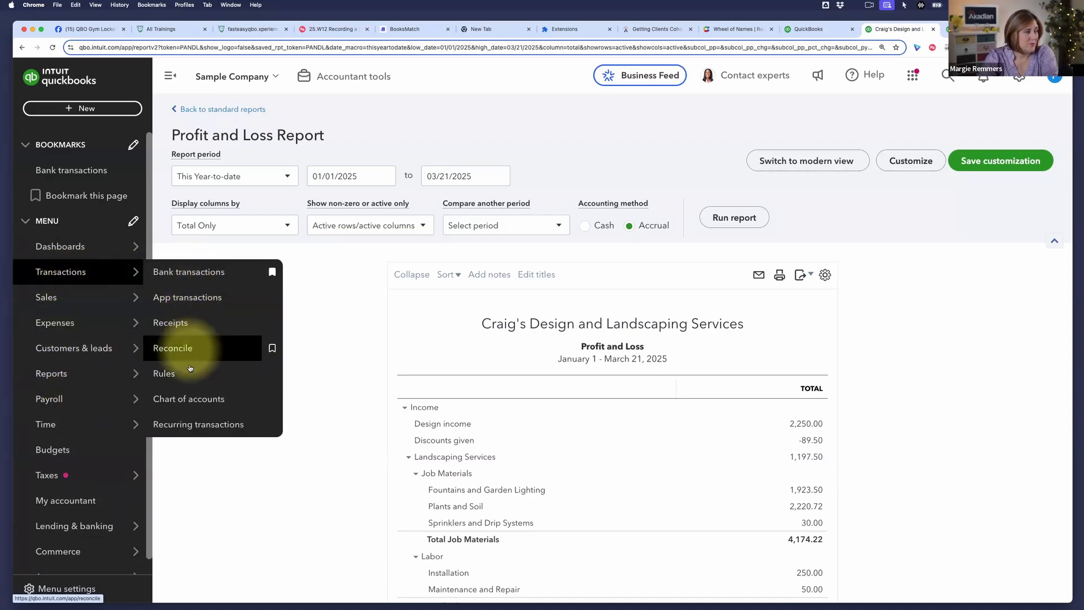
pyautogui.click(188, 348)
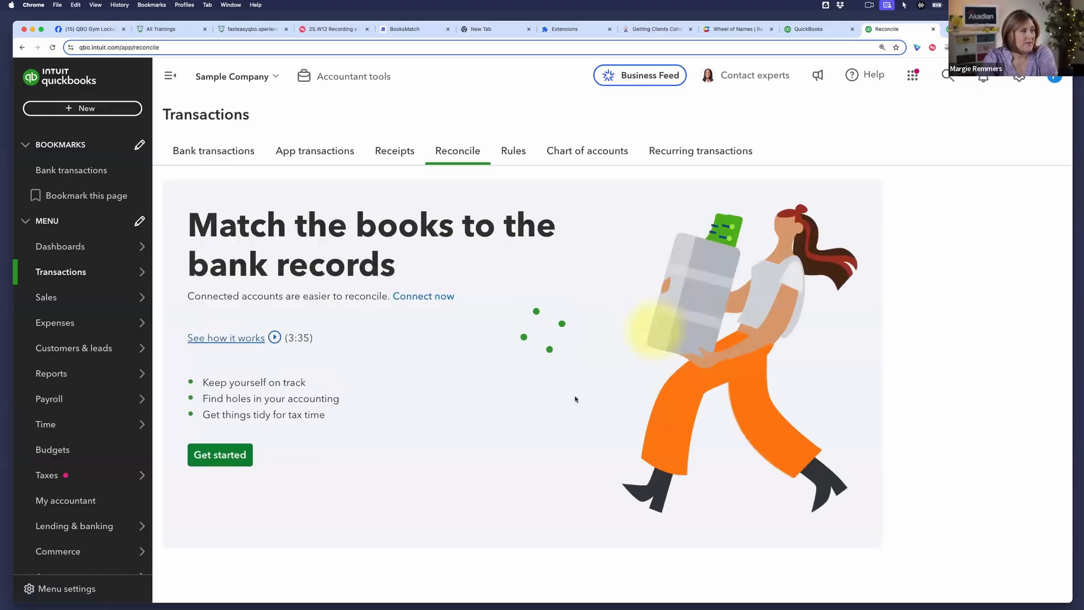
pyautogui.click(220, 455)
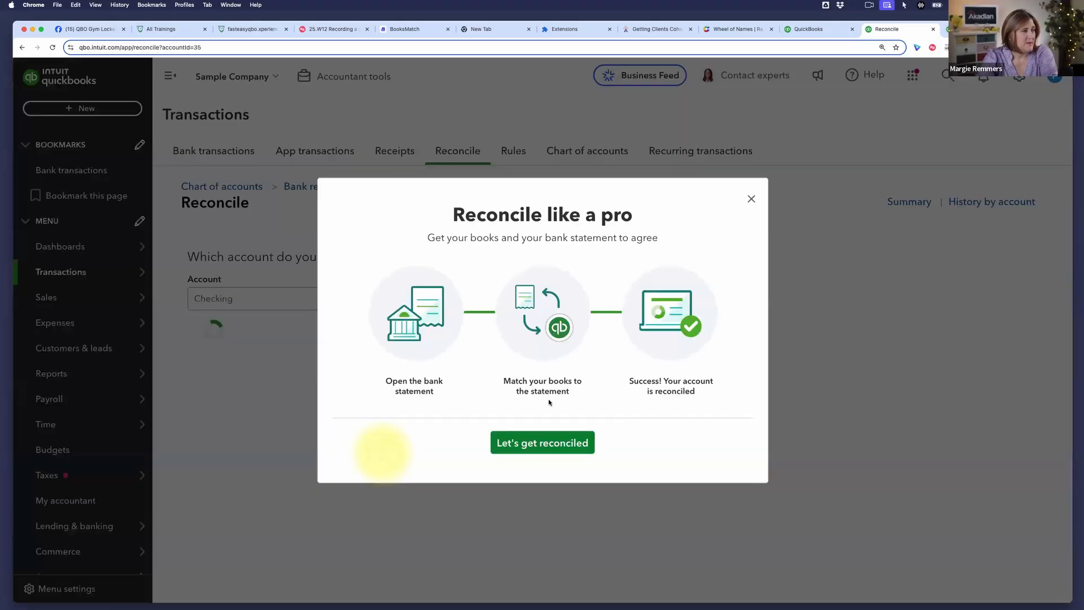
pyautogui.click(556, 443)
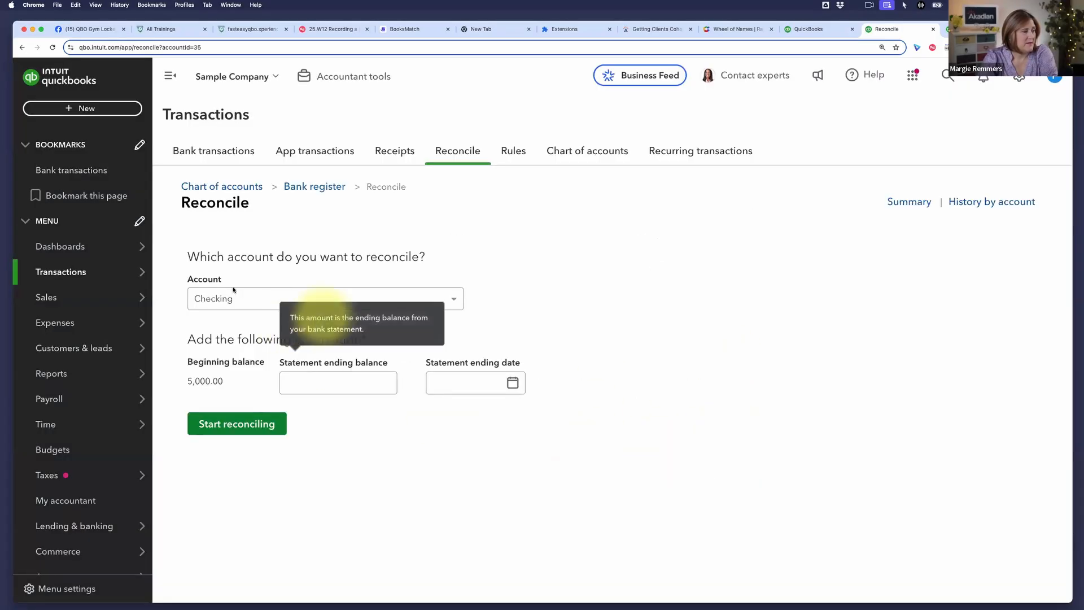
# - Reconcile the Daily Sales account with a 0.00 ending balance dated 03/21/2025, finishing without marking the sales receipt as cleared
pyautogui.click(454, 303)
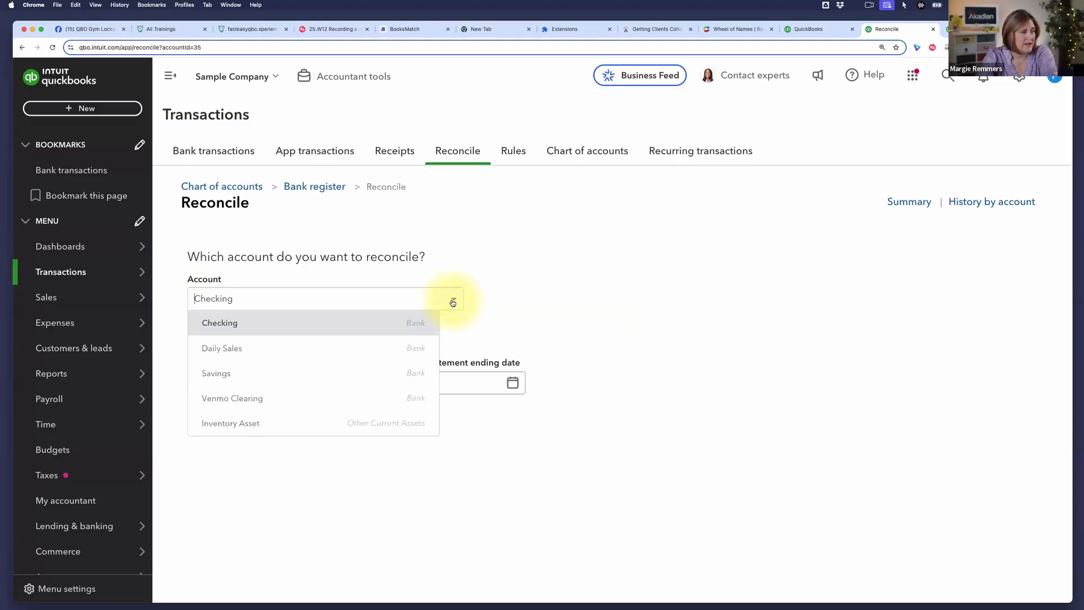
pyautogui.click(420, 347)
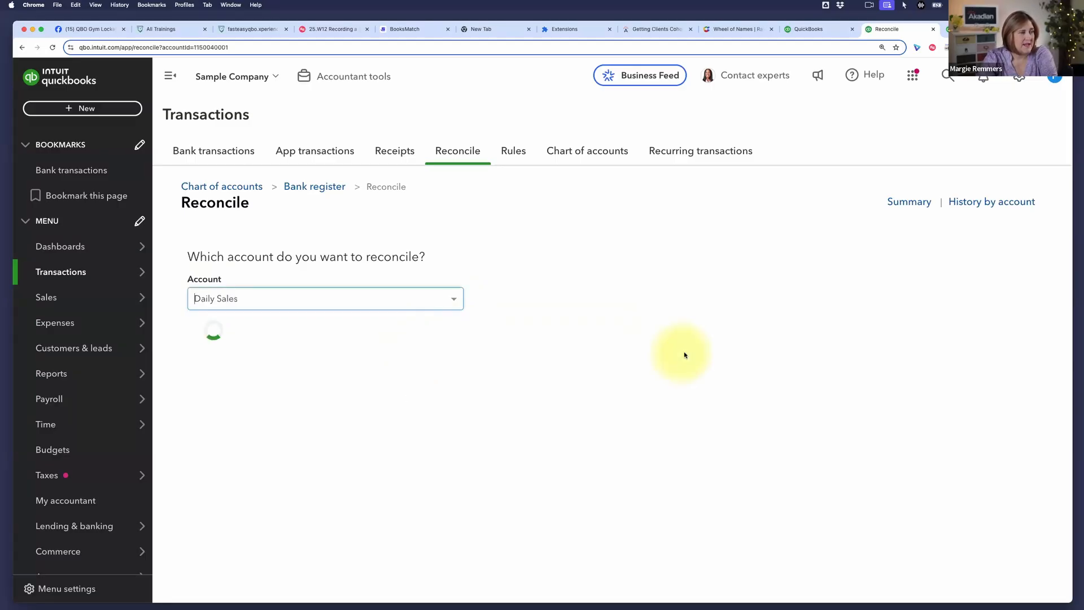
pyautogui.scroll(-1, 652, 380)
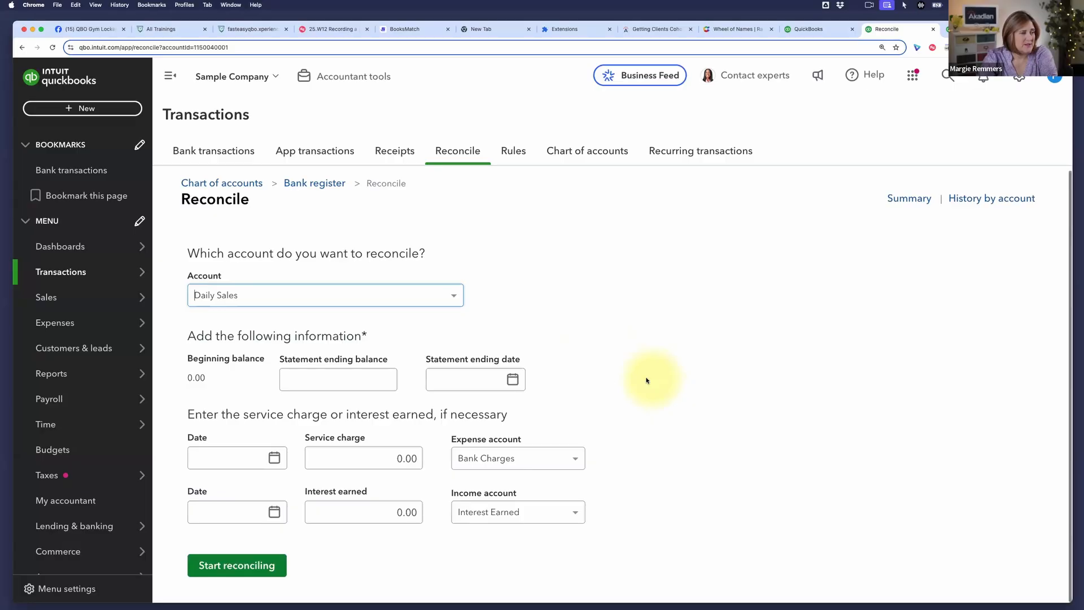
pyautogui.click(379, 376)
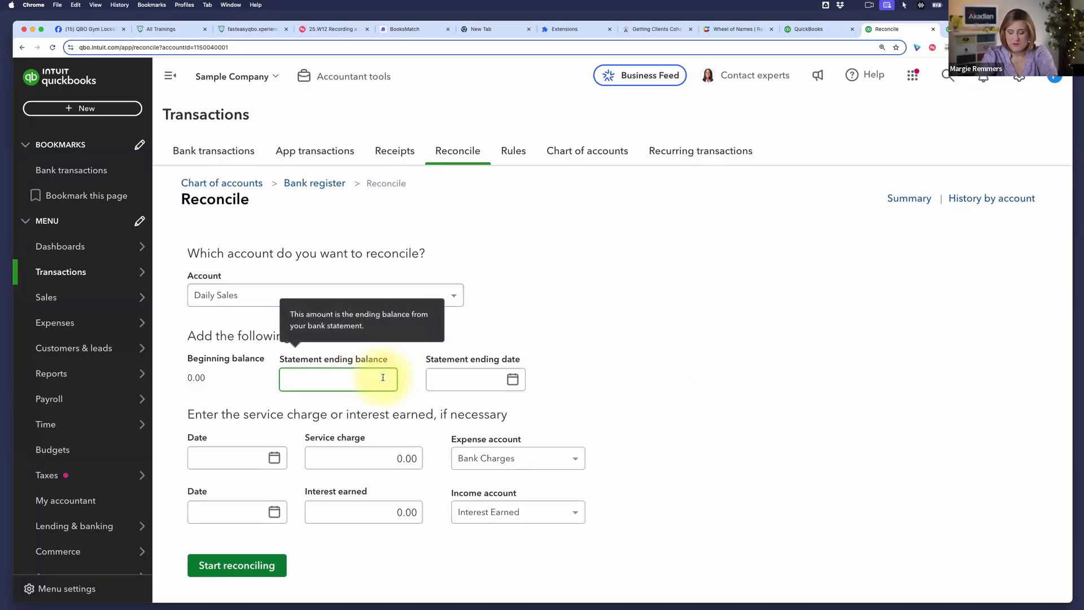
pyautogui.write('0')
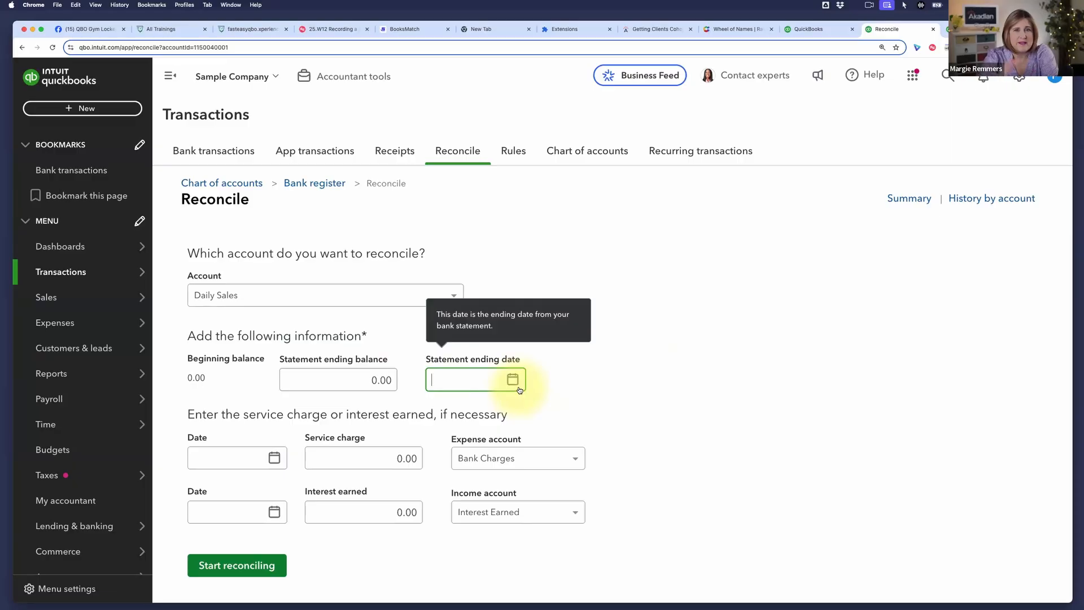
pyautogui.write('03/21/2025')
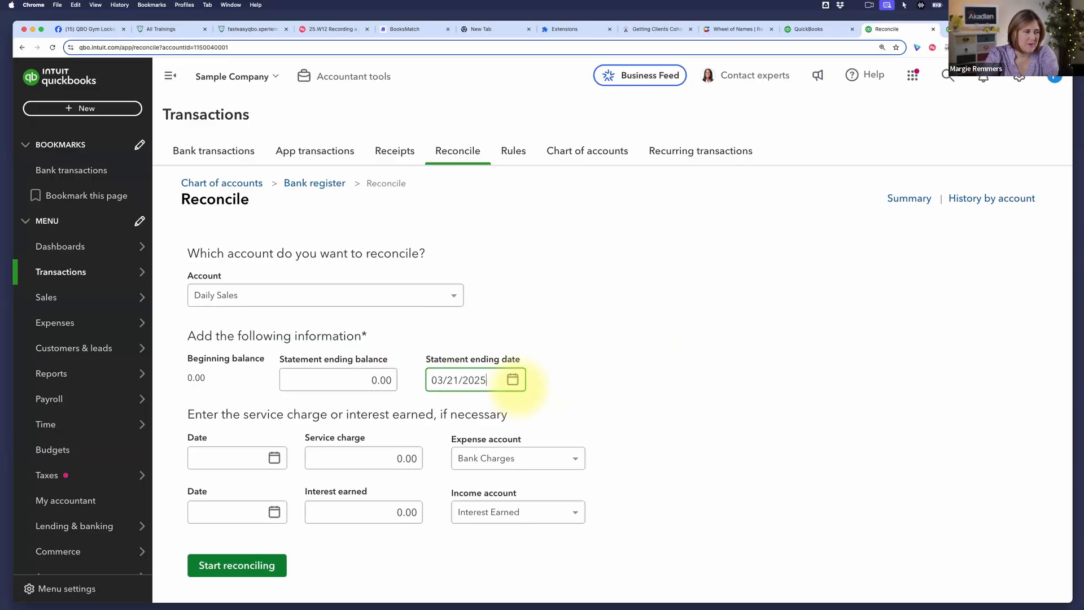
pyautogui.click(240, 572)
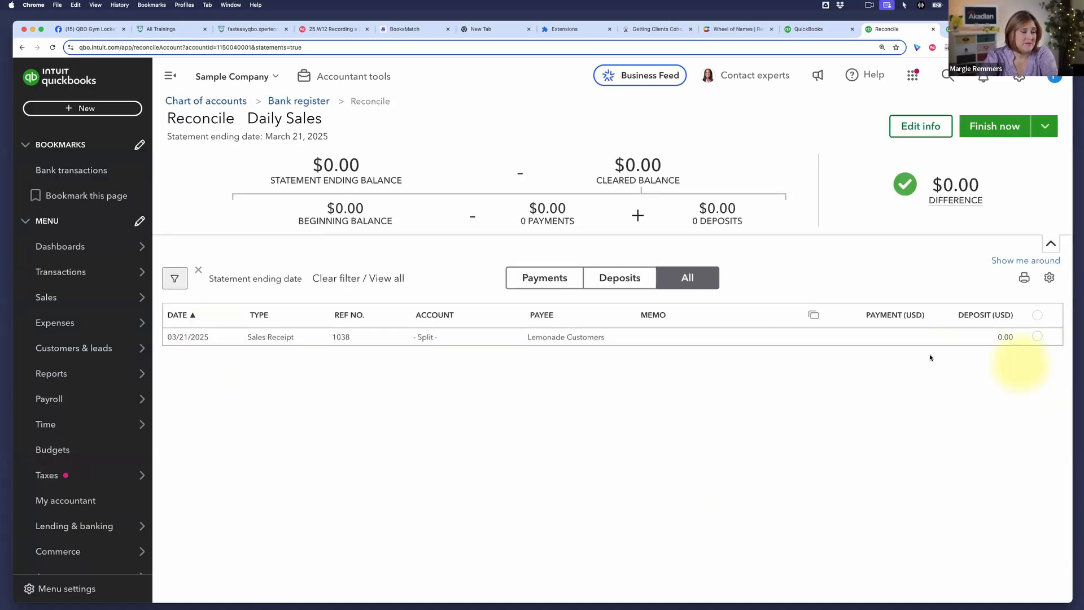
pyautogui.click(982, 131)
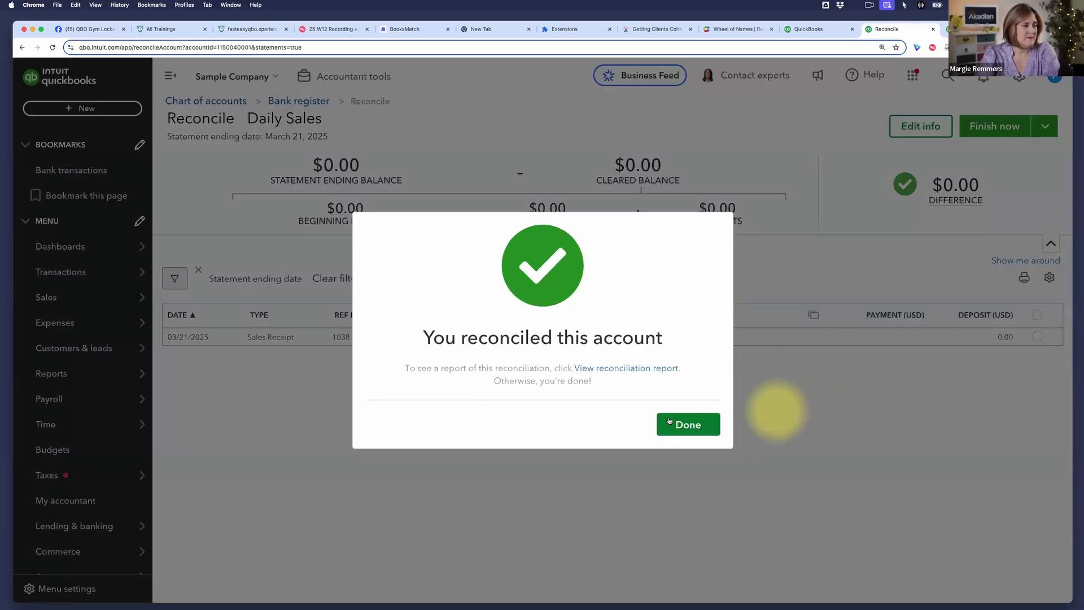
pyautogui.click(702, 428)
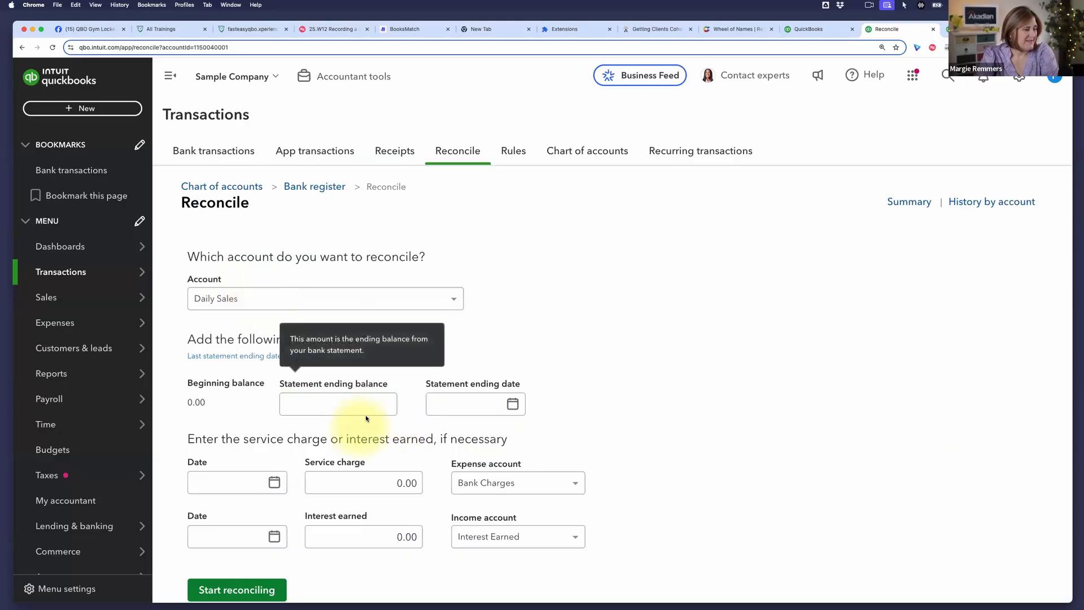
# - Reconcile Daily Sales again with a 0.00 ending balance dated 03/21/2025, marking the zero-amount sales receipt as cleared
pyautogui.click(377, 406)
pyautogui.click(461, 405)
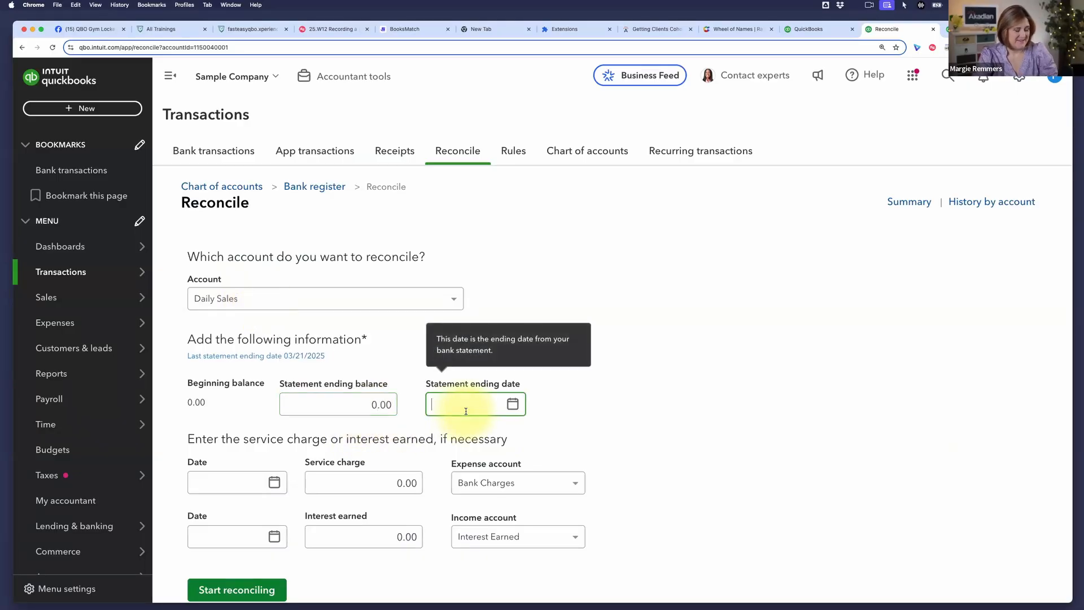
pyautogui.click(203, 590)
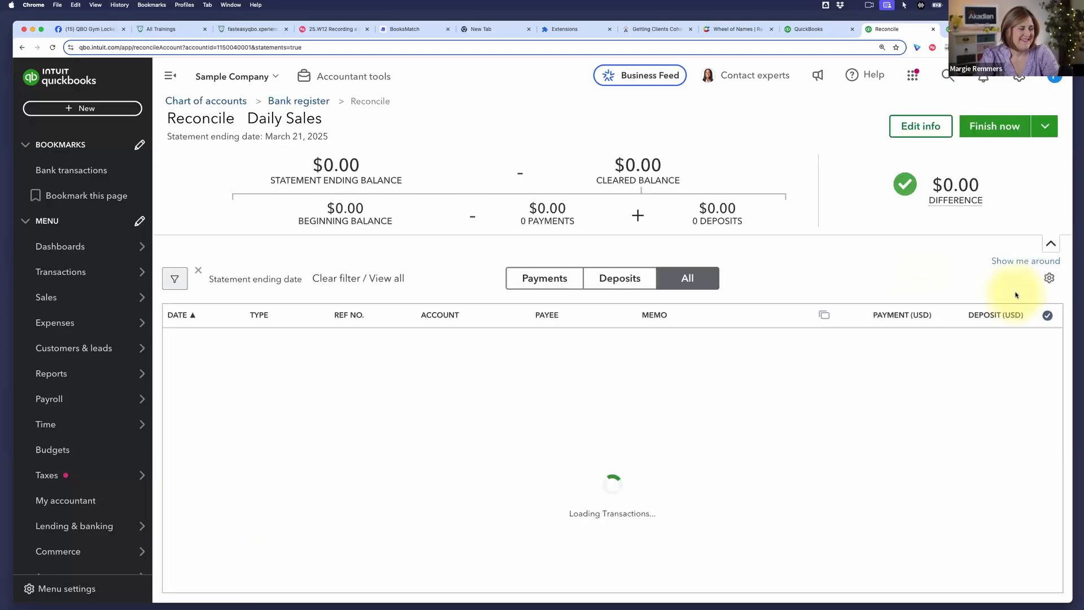
pyautogui.click(1036, 336)
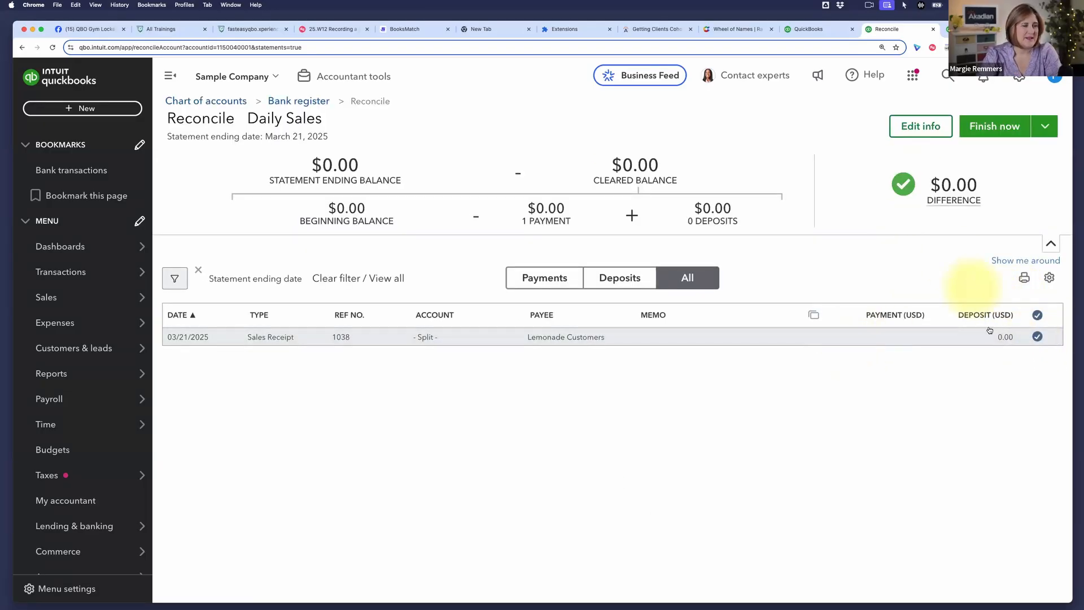
pyautogui.click(995, 126)
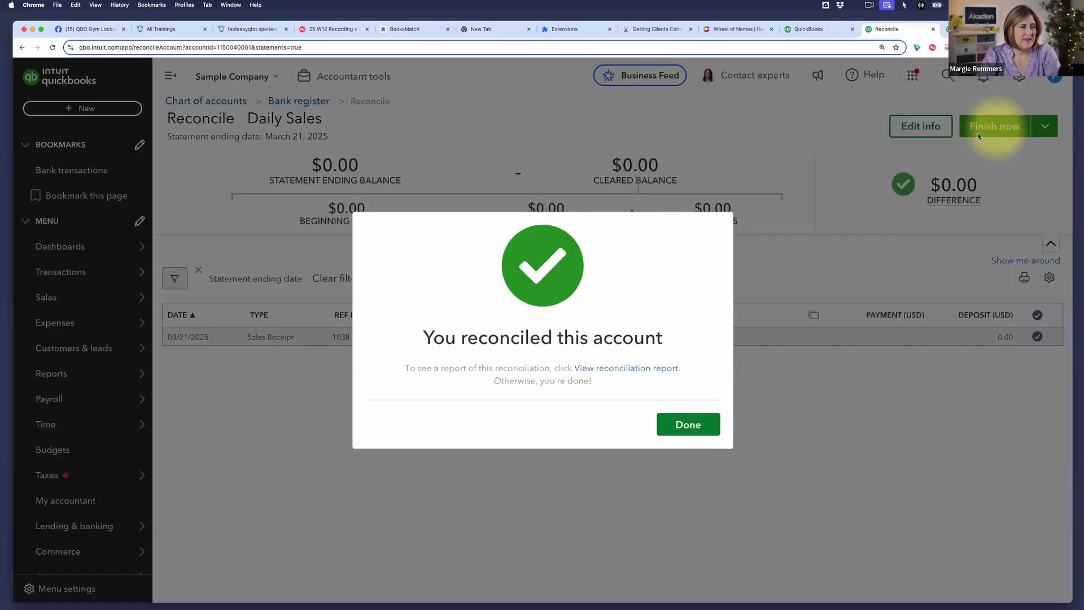
pyautogui.click(689, 424)
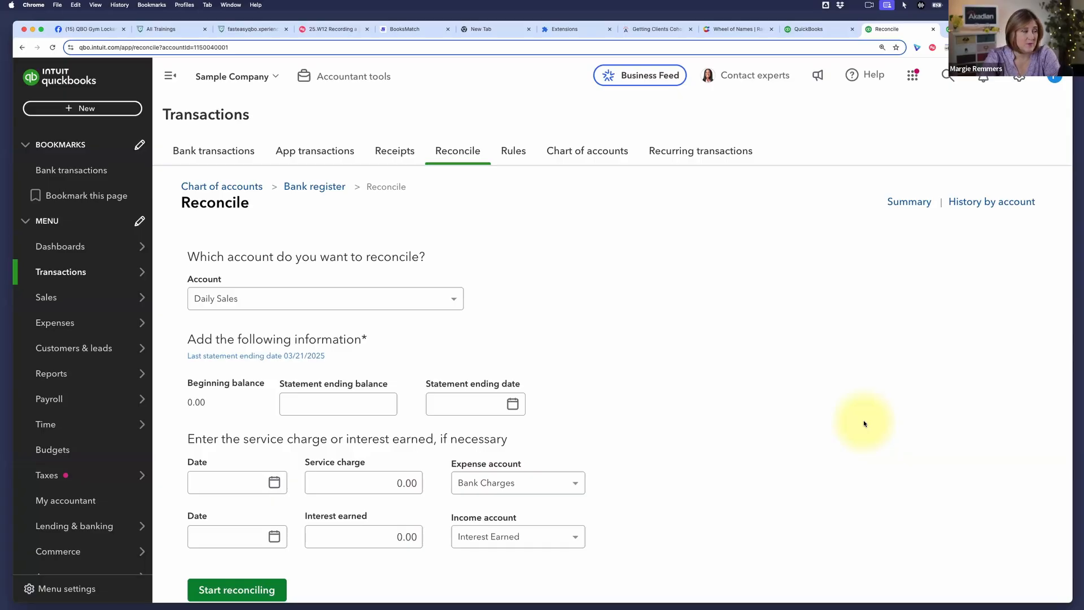
# - Start reconciling the Venmo Clearing account with a statement ending balance of 0.00 and ending date 03/21/2025
pyautogui.click(450, 299)
pyautogui.click(421, 398)
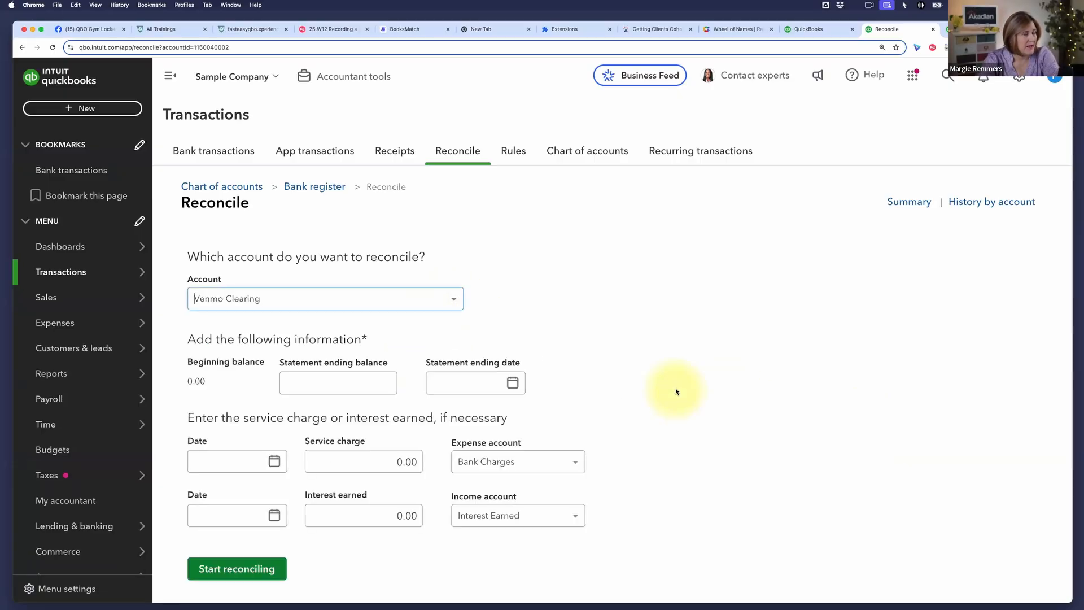
pyautogui.click(367, 385)
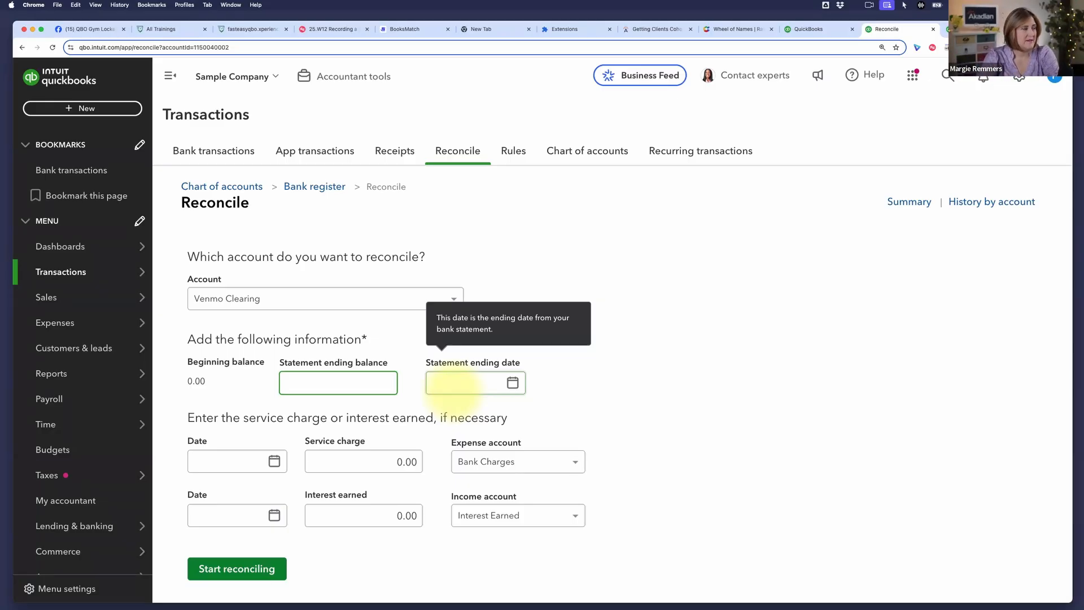
pyautogui.click(471, 389)
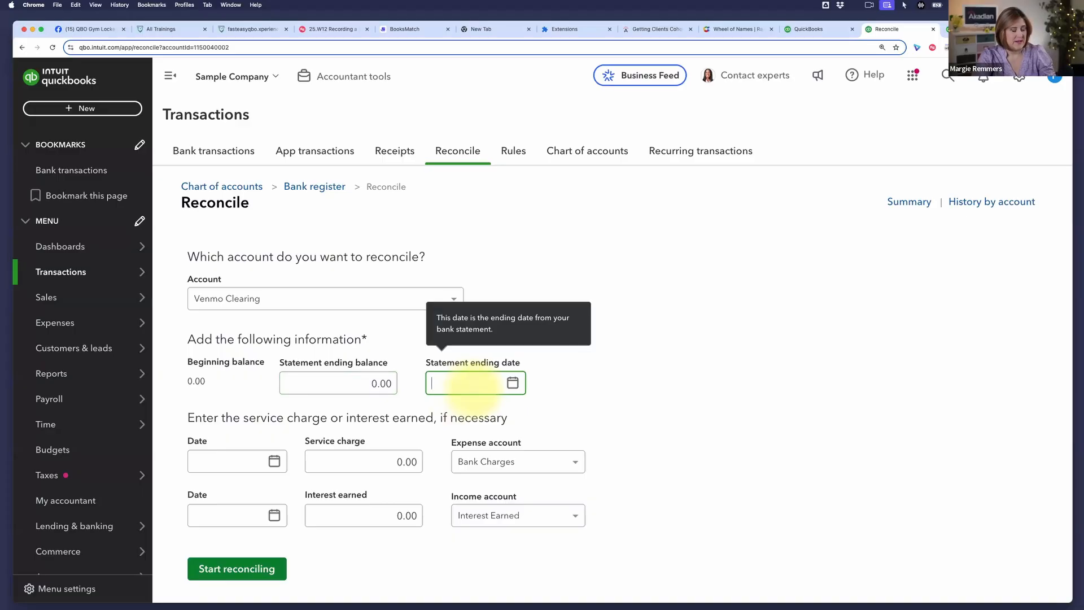
pyautogui.write('03/21/2025')
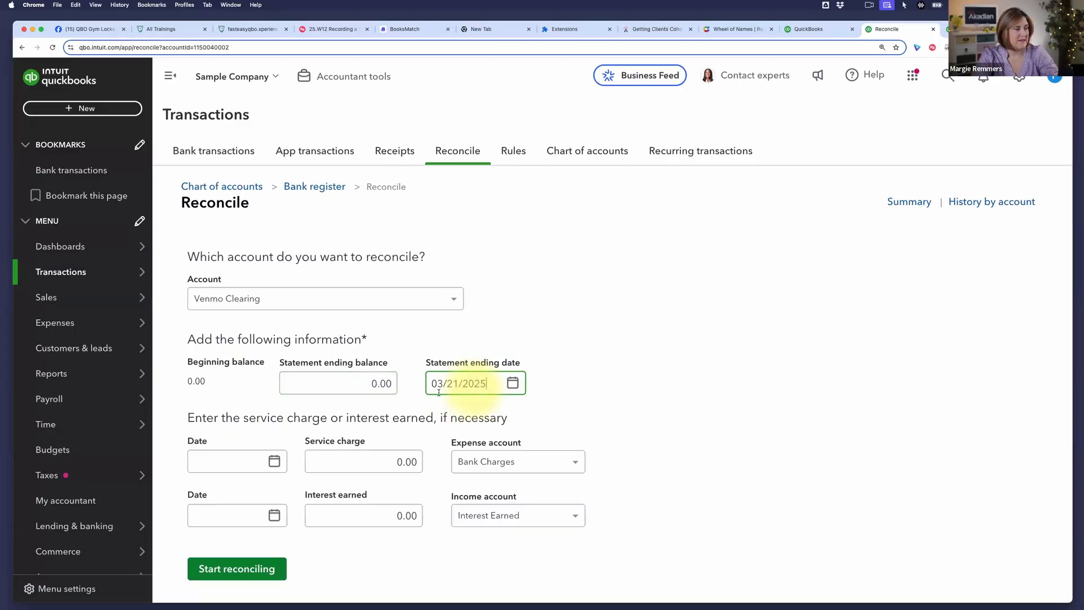
pyautogui.click(232, 575)
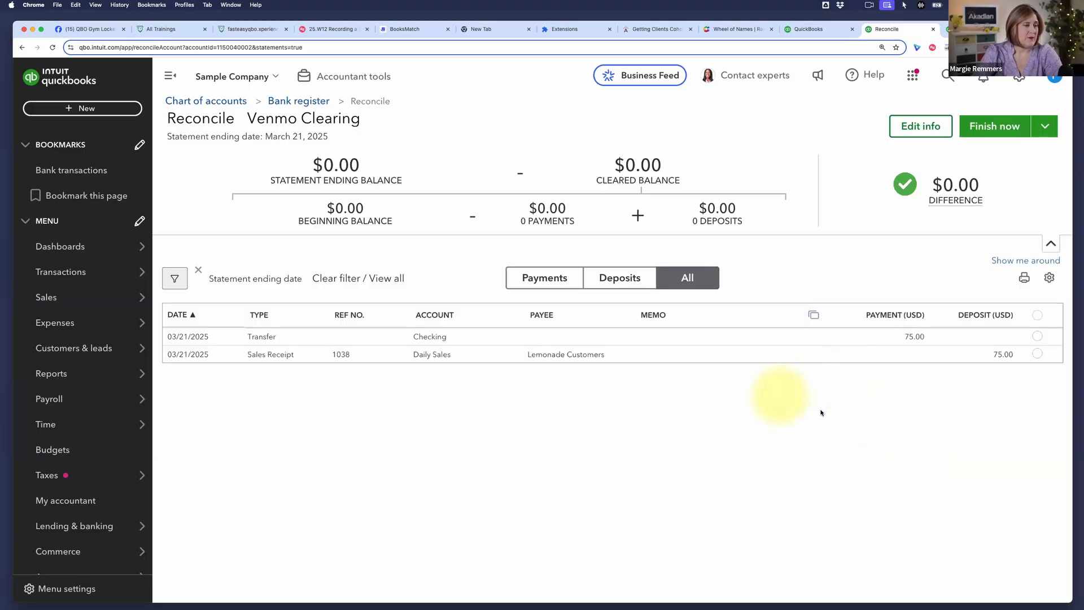
# - Mark the Lemonade Customers sales receipt and the Checking transfer as cleared, and finish the Venmo Clearing reconciliation
pyautogui.click(1038, 354)
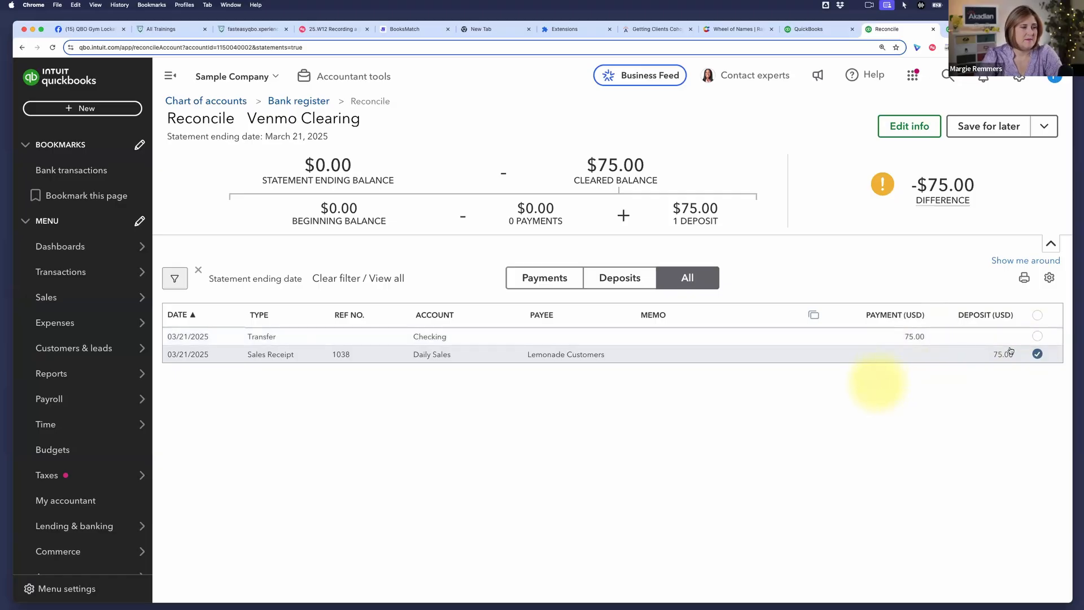
pyautogui.click(1037, 336)
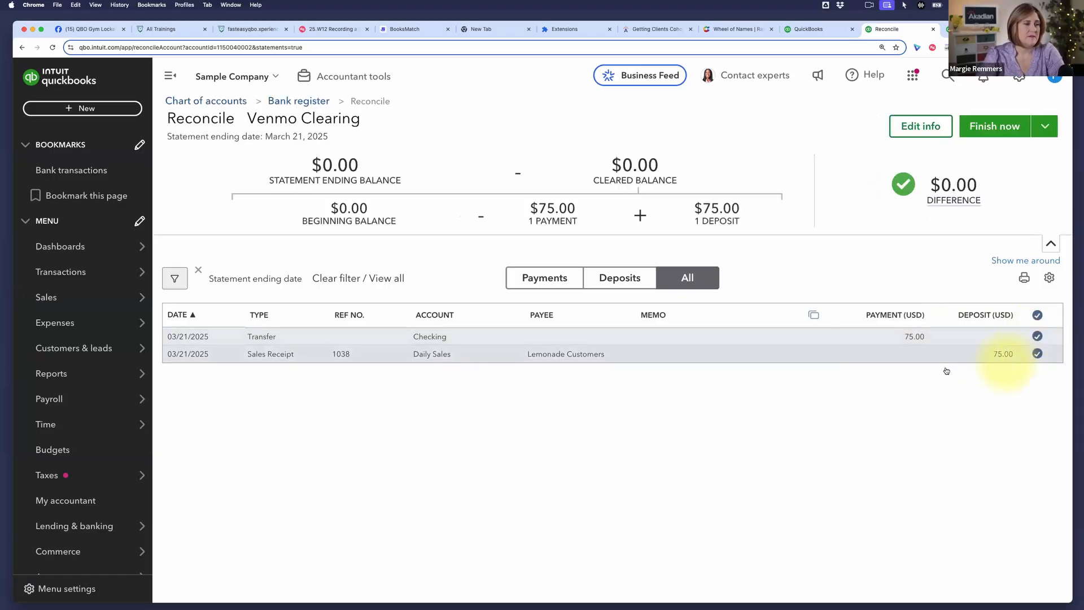
pyautogui.click(994, 128)
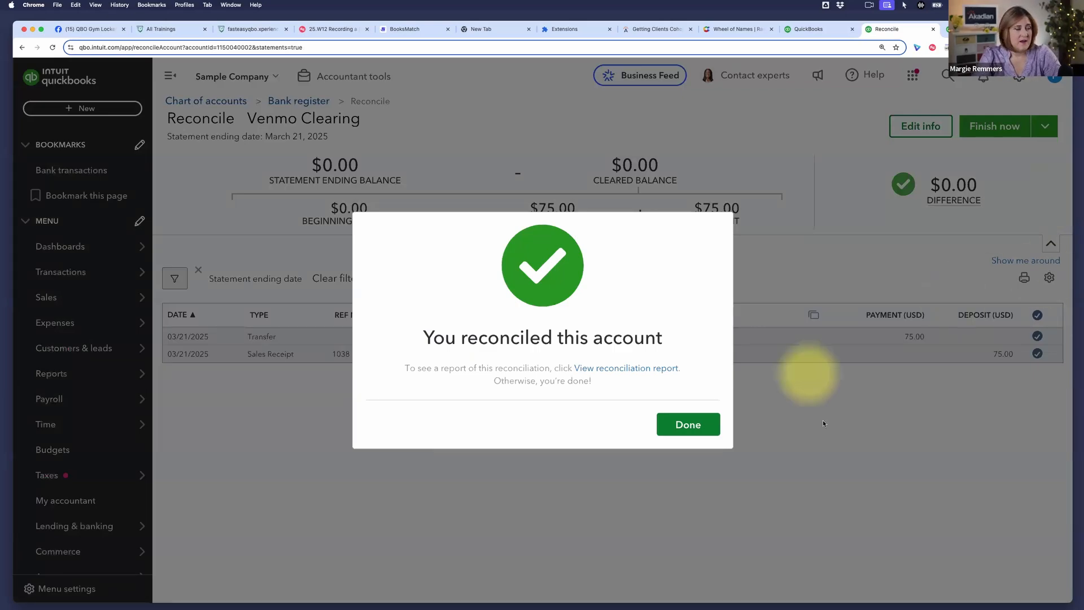
pyautogui.click(686, 427)
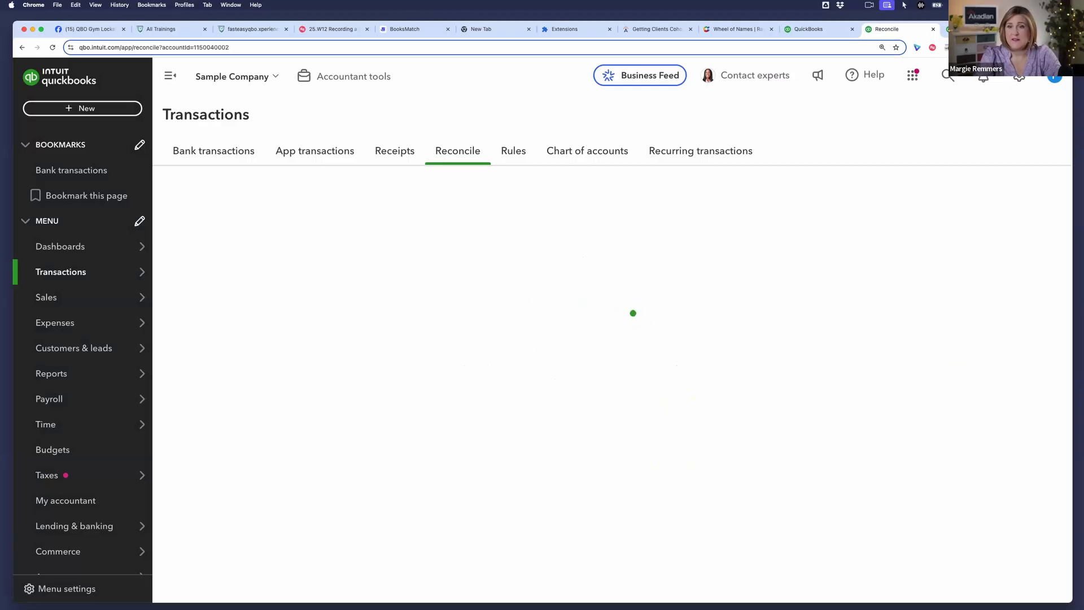